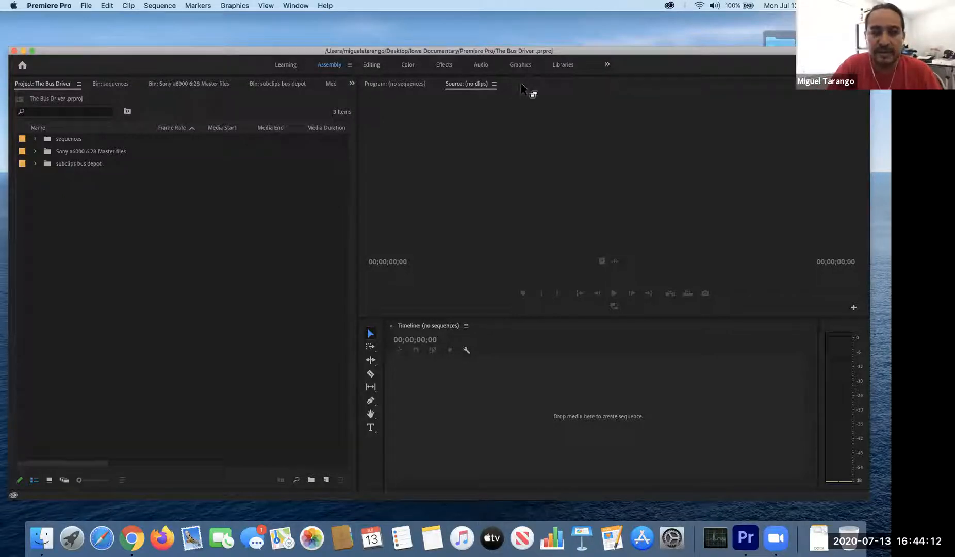
# Step: Browse the Iowa Documentary project folder to the Sony a6300 files folder inside Video
pyautogui.scroll(-7, 227, 85)
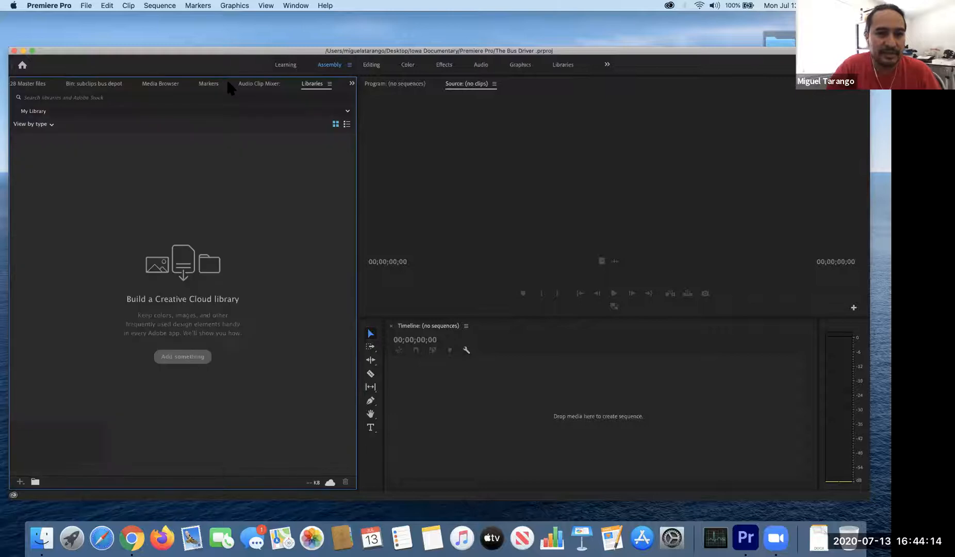
pyautogui.scroll(1, 227, 85)
pyautogui.click(172, 86)
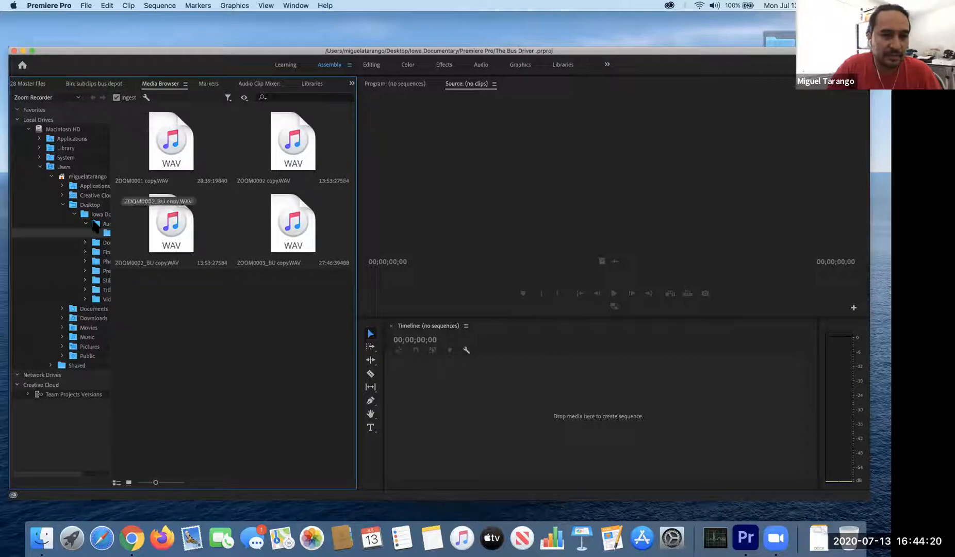
pyautogui.click(99, 216)
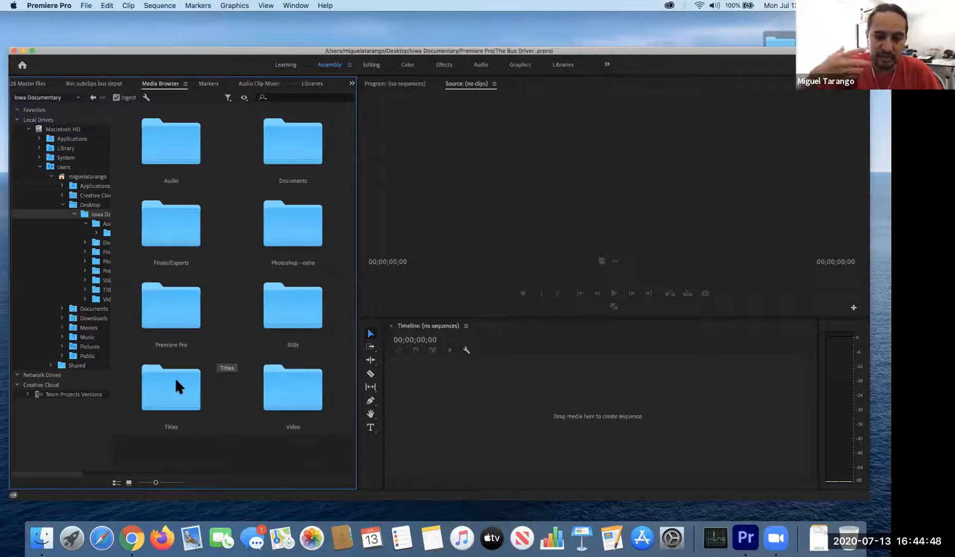
pyautogui.click(297, 402)
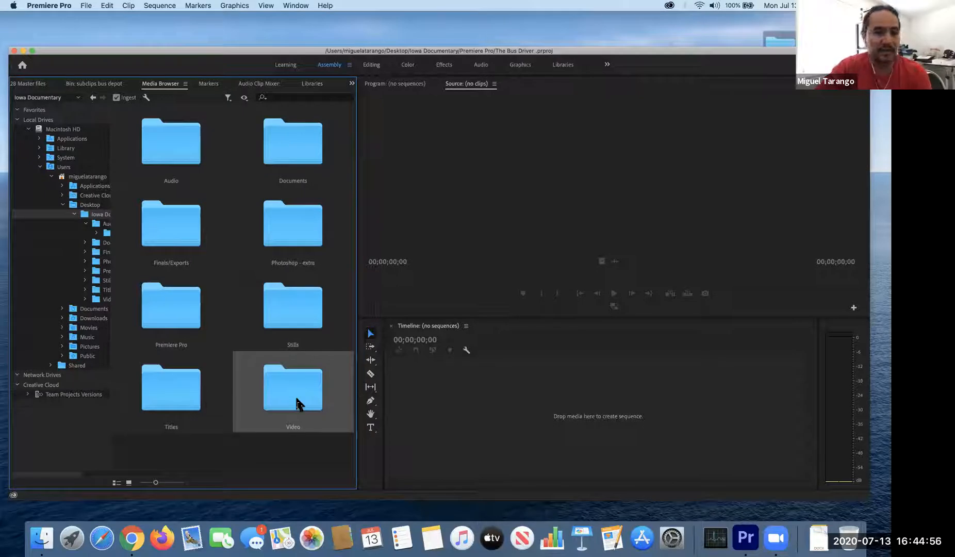
pyautogui.doubleClick(297, 403)
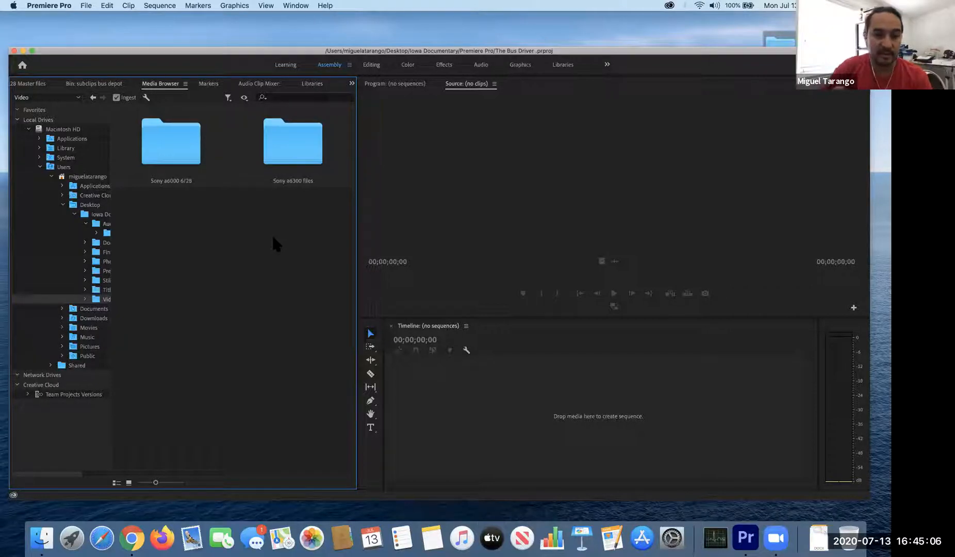
pyautogui.doubleClick(291, 154)
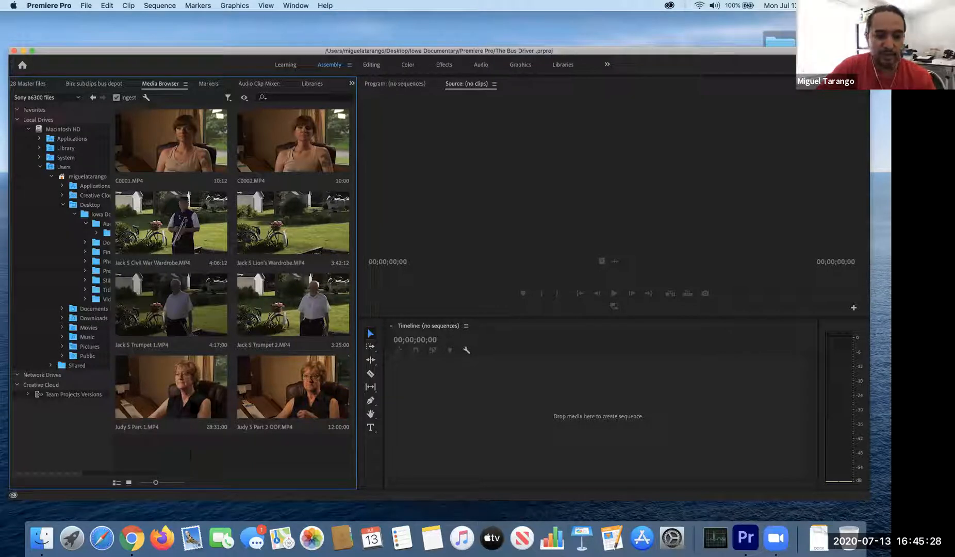
# Step: Import the two interview clips, Part 1 and Part 2 OOF, from the Sony a6300 files folder into the project
pyautogui.click(192, 408)
pyautogui.keyDown('shift'); pyautogui.click(291, 406); pyautogui.keyUp('shift')
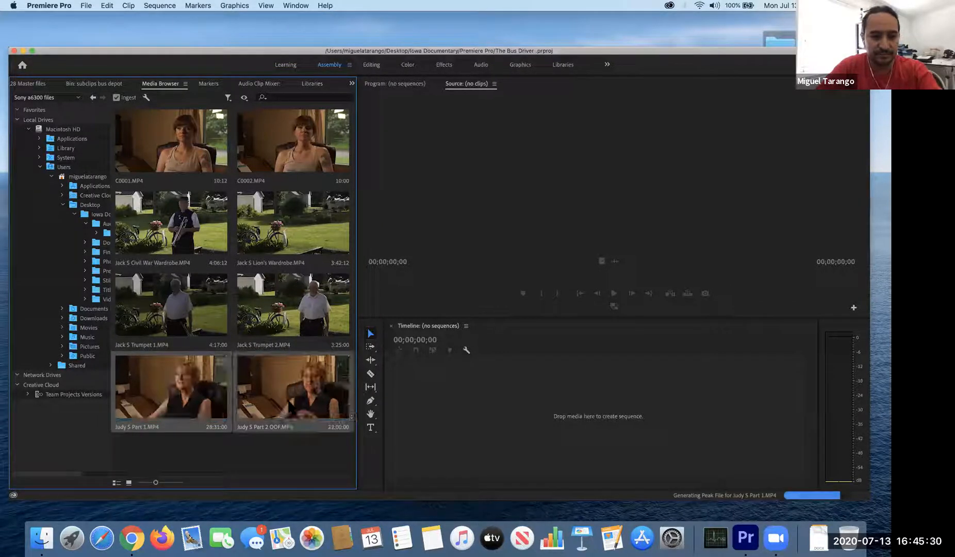
pyautogui.click(290, 407)
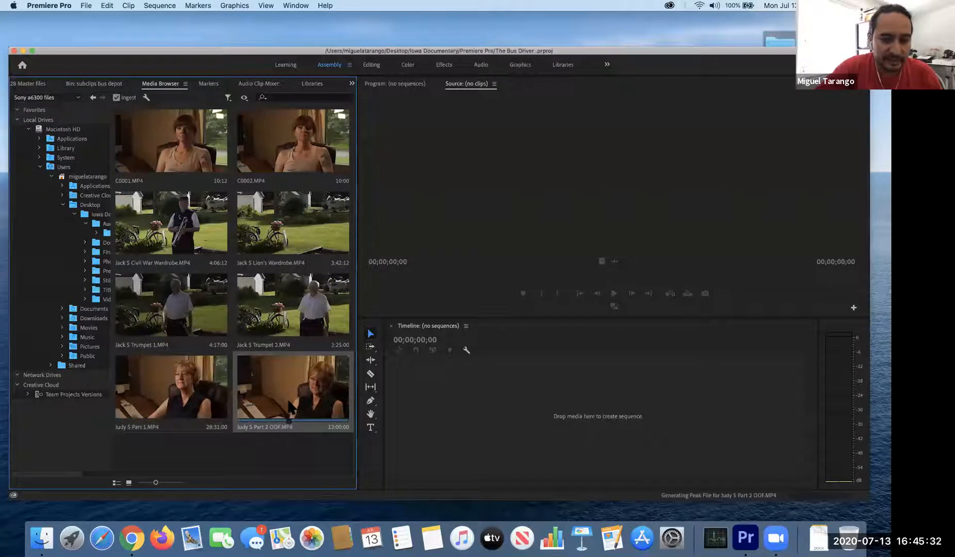
pyautogui.keyDown('shift'); pyautogui.click(212, 390); pyautogui.keyUp('shift')
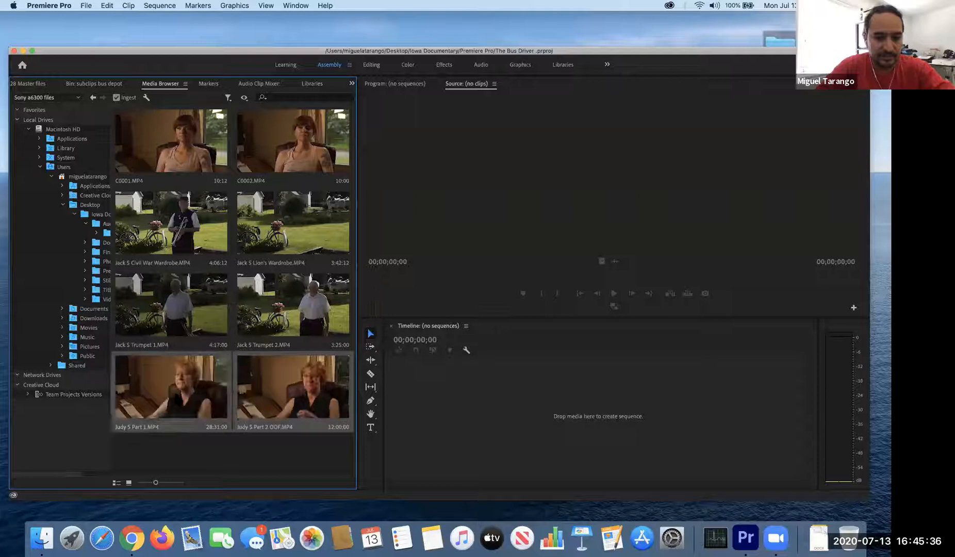
pyautogui.rightClick(176, 398)
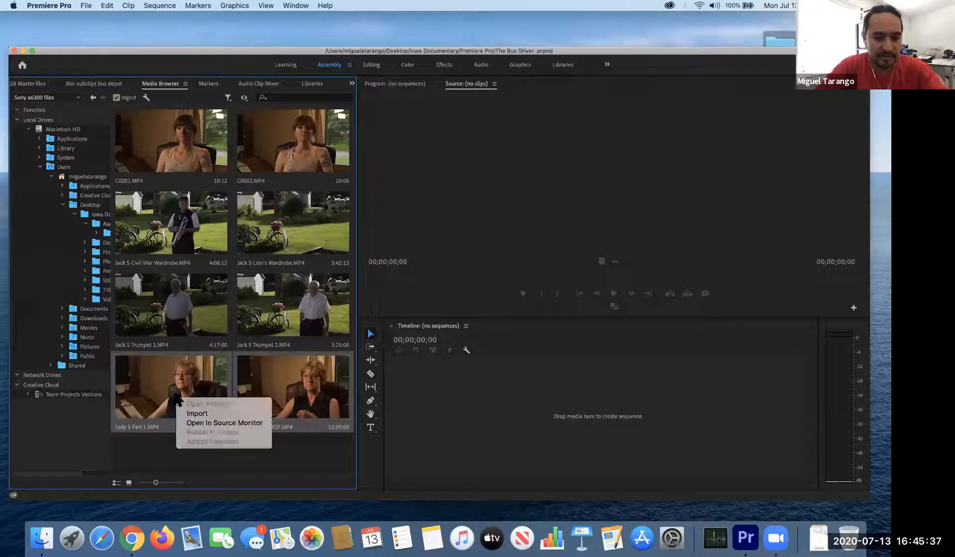
pyautogui.click(197, 414)
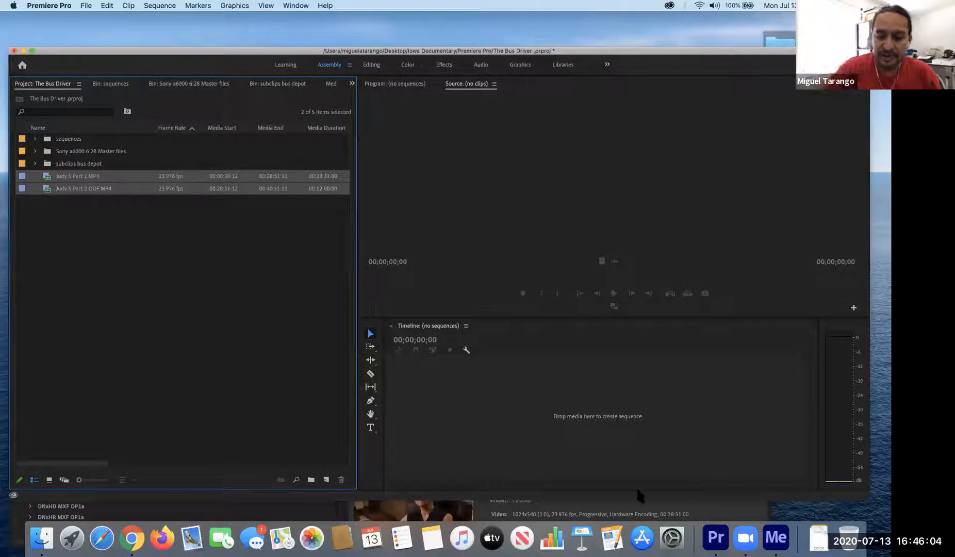
# Step: Switch to Media Encoder to check the proxy encoding queue for the imported clips, and return to Premiere Pro
pyautogui.click(786, 543)
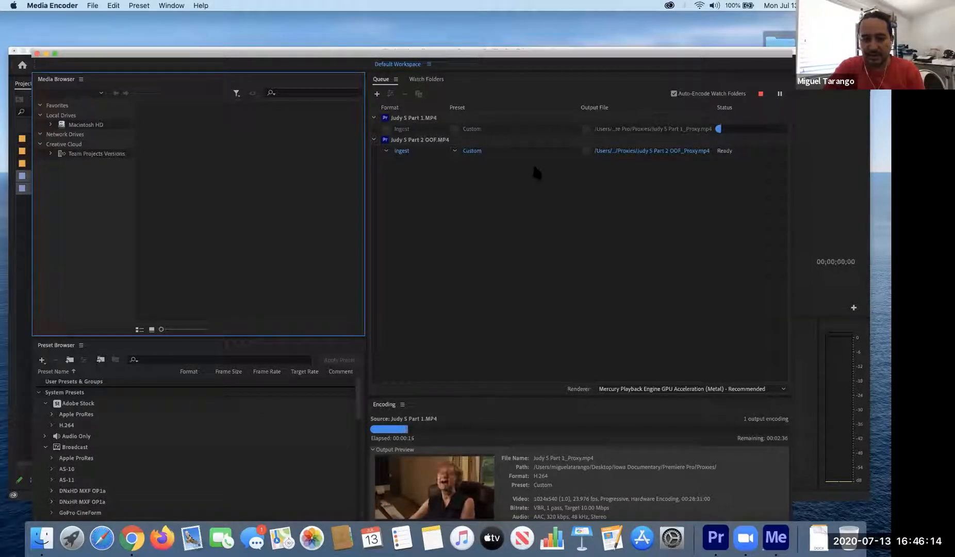
pyautogui.moveTo(537, 56); pyautogui.dragTo(540, 21)
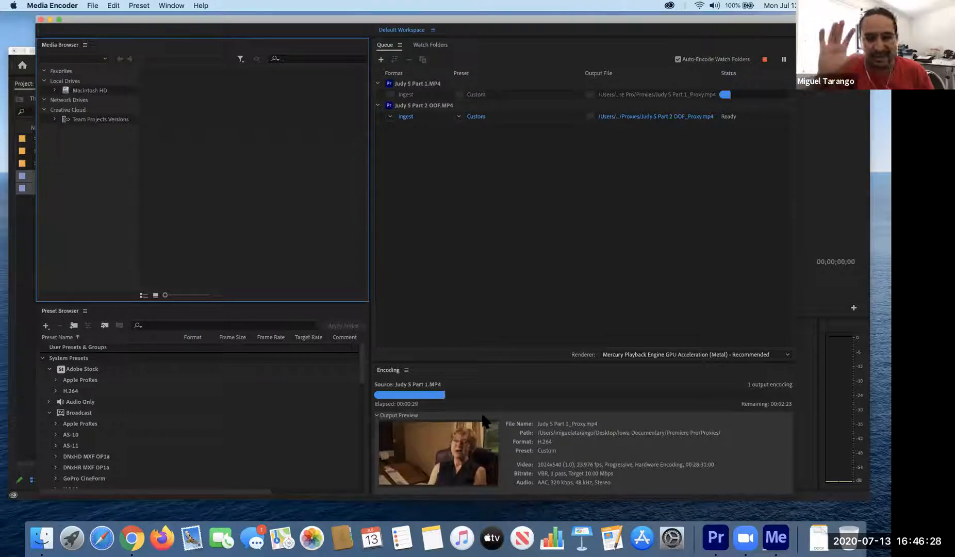
pyautogui.click(29, 293)
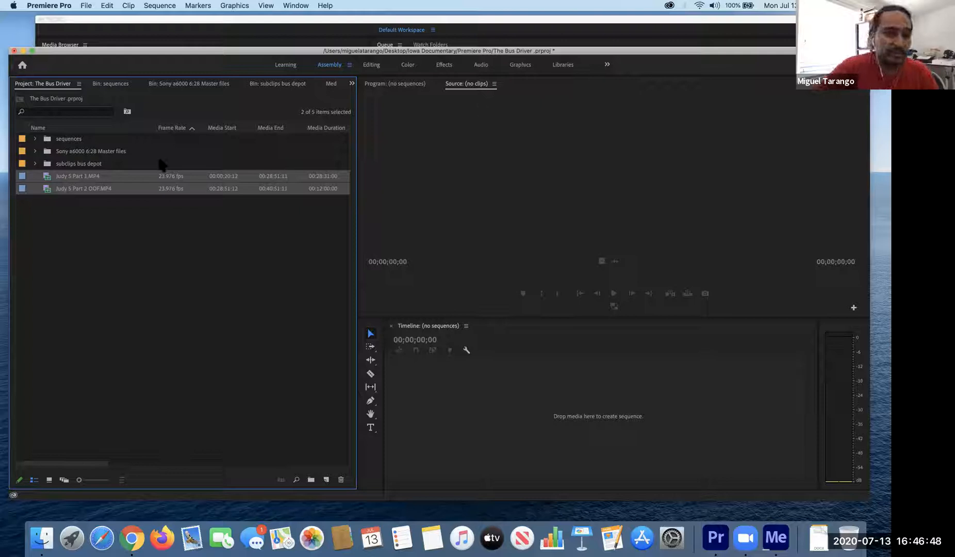
pyautogui.click(75, 214)
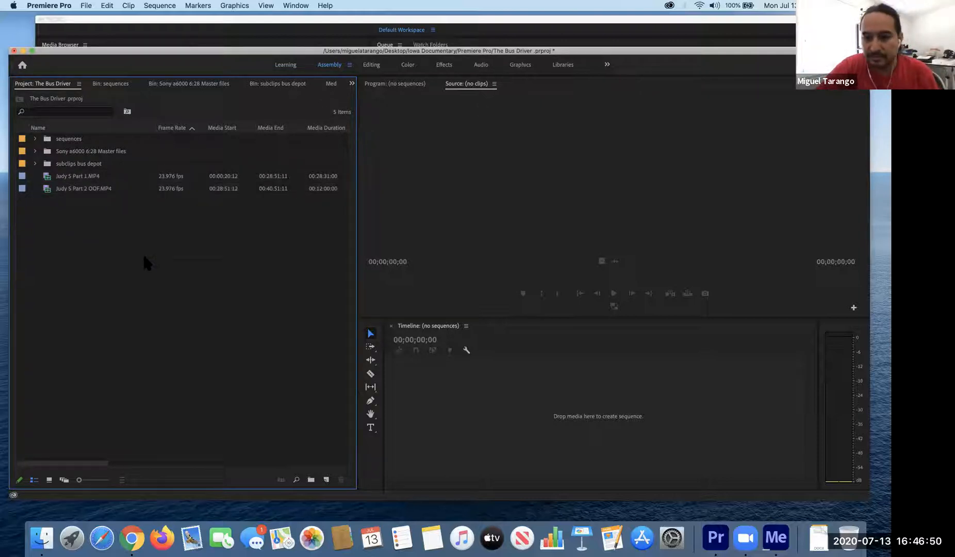
pyautogui.click(475, 169)
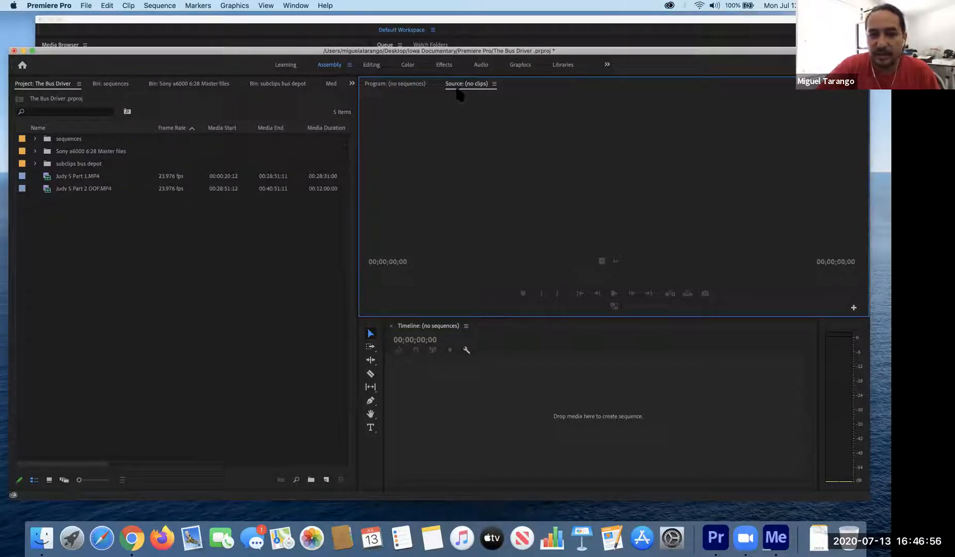
pyautogui.click(397, 83)
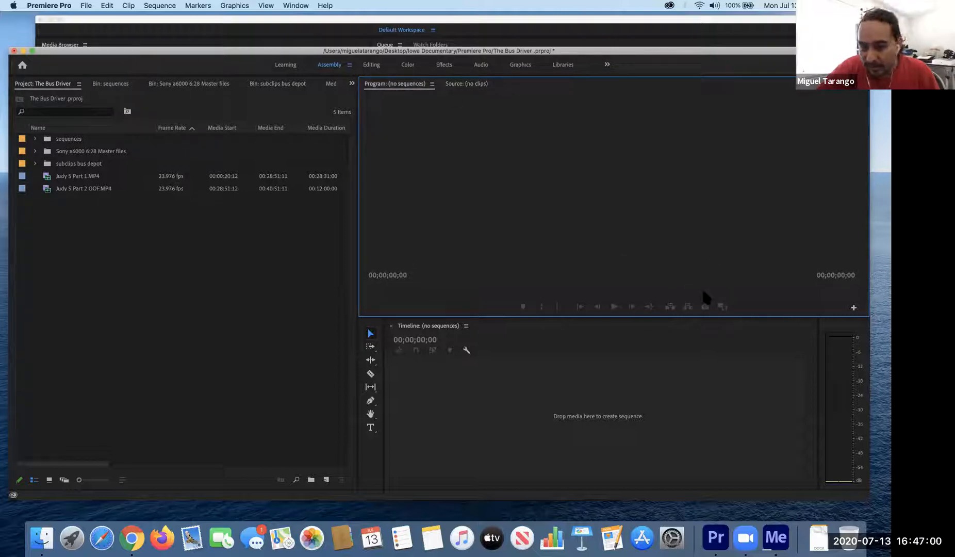
pyautogui.click(470, 84)
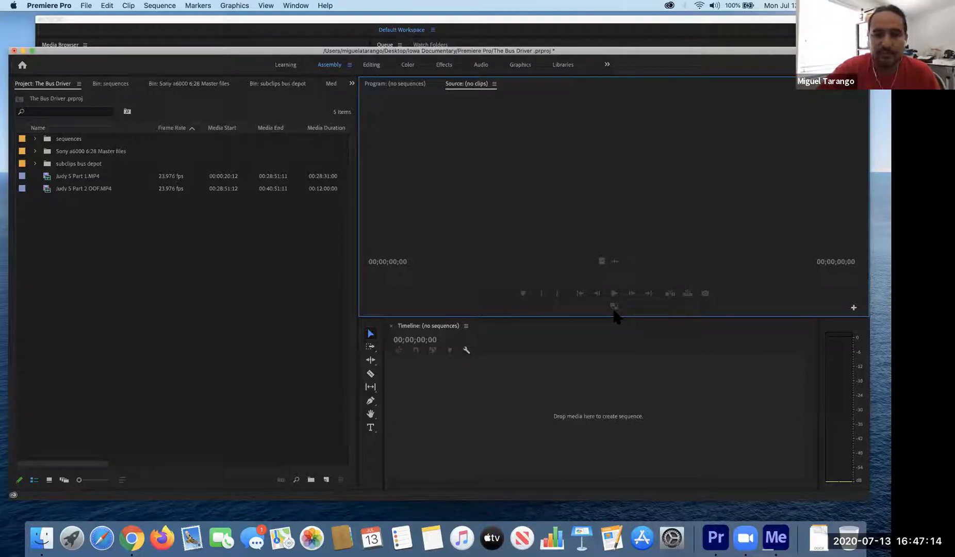
pyautogui.click(136, 220)
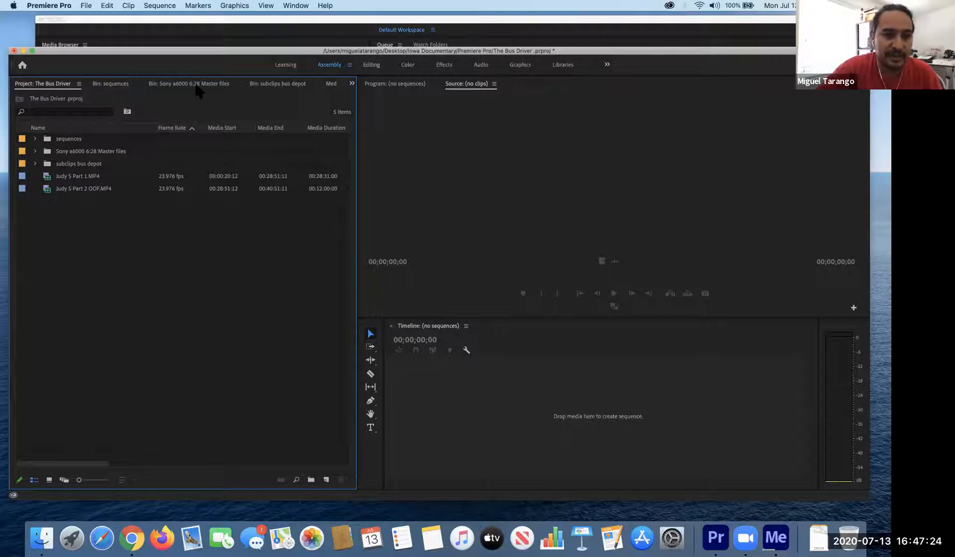
# Step: Widen the media browser's folder tree and open the Zoom Recorder folder under Iowa Documentary's Audio folder
pyautogui.click(160, 85)
pyautogui.click(255, 85)
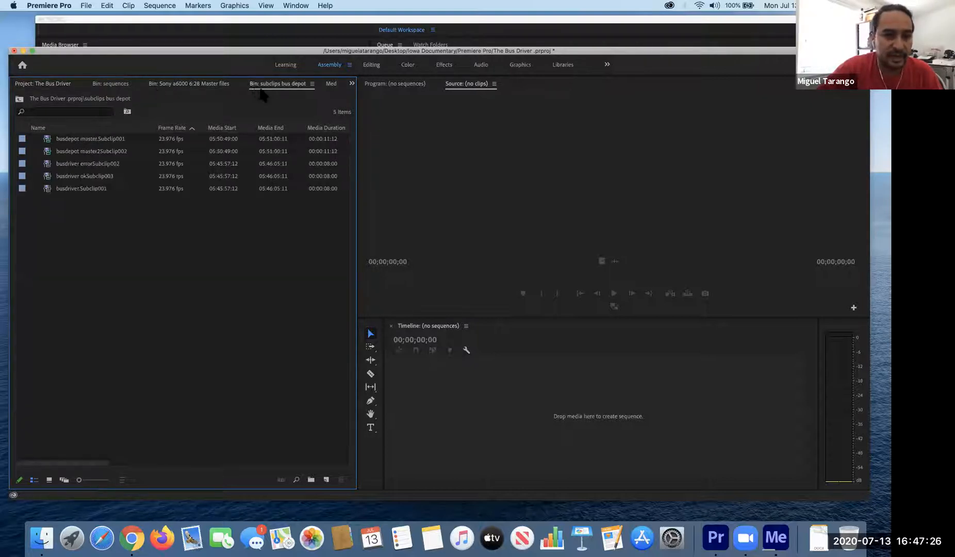
pyautogui.click(330, 84)
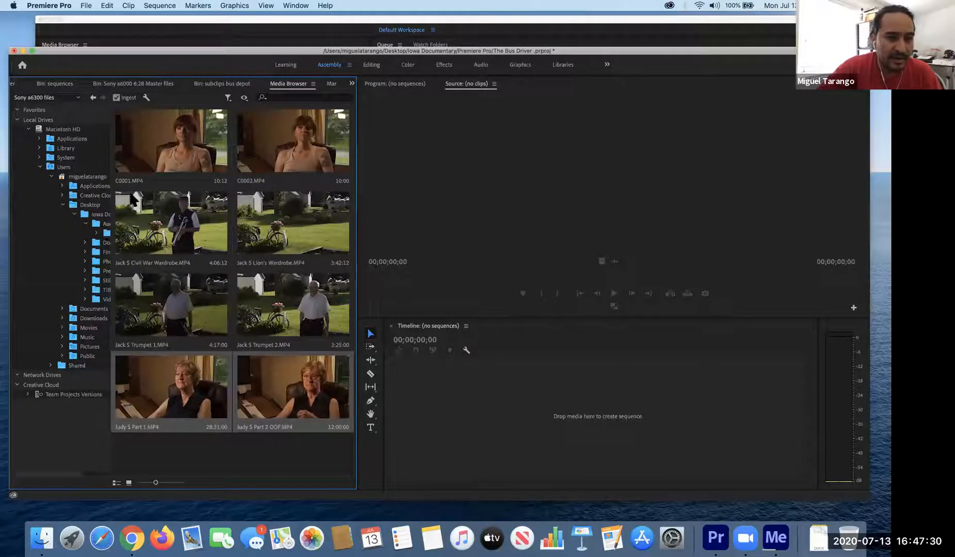
pyautogui.moveTo(111, 174); pyautogui.dragTo(168, 178)
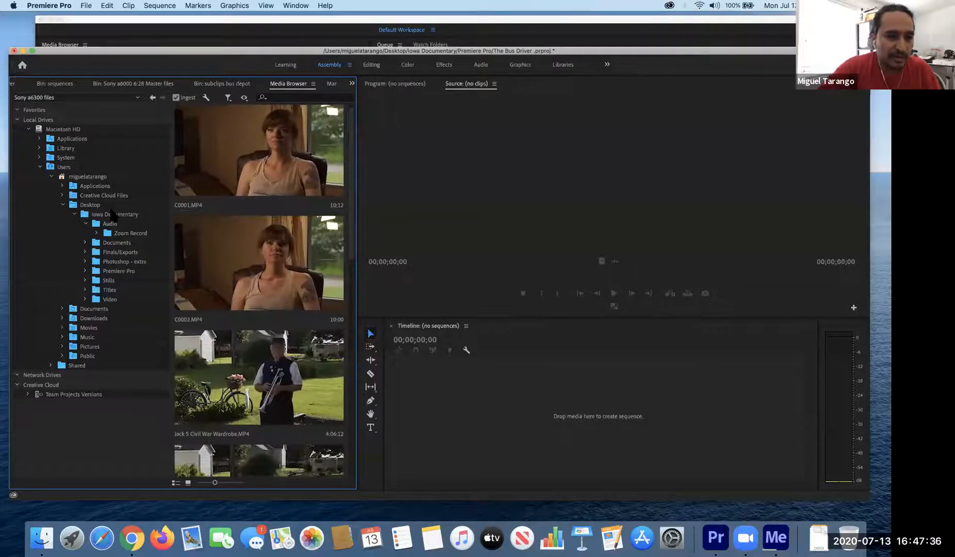
pyautogui.click(86, 206)
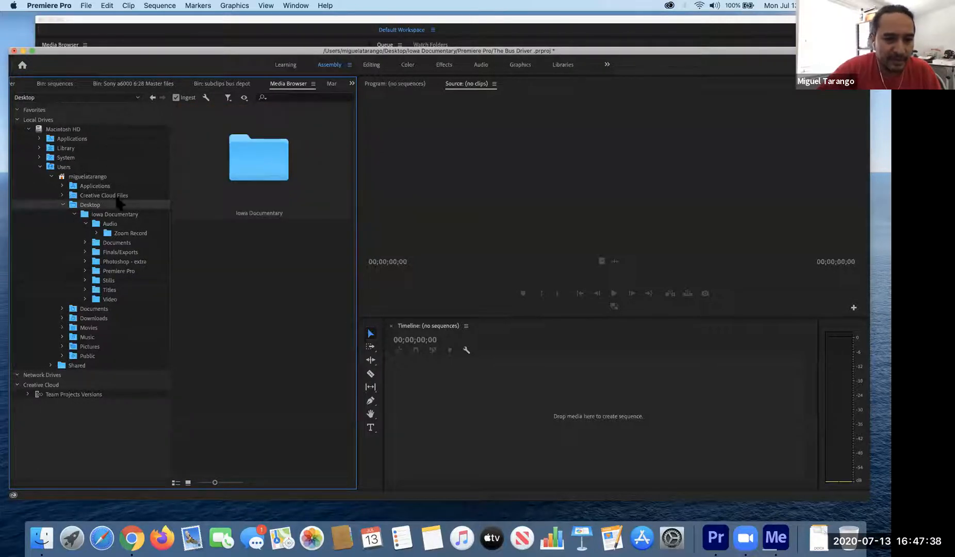
pyautogui.click(102, 215)
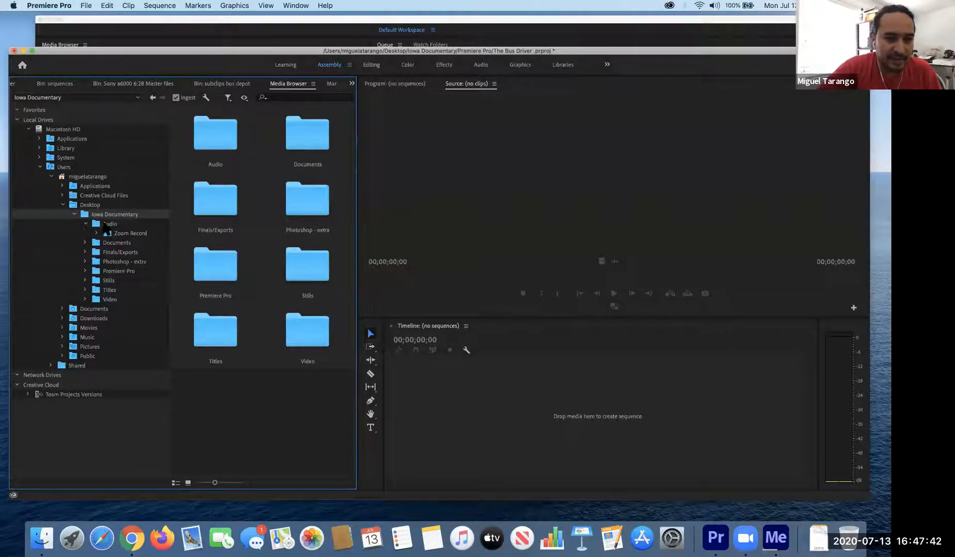
pyautogui.click(87, 223)
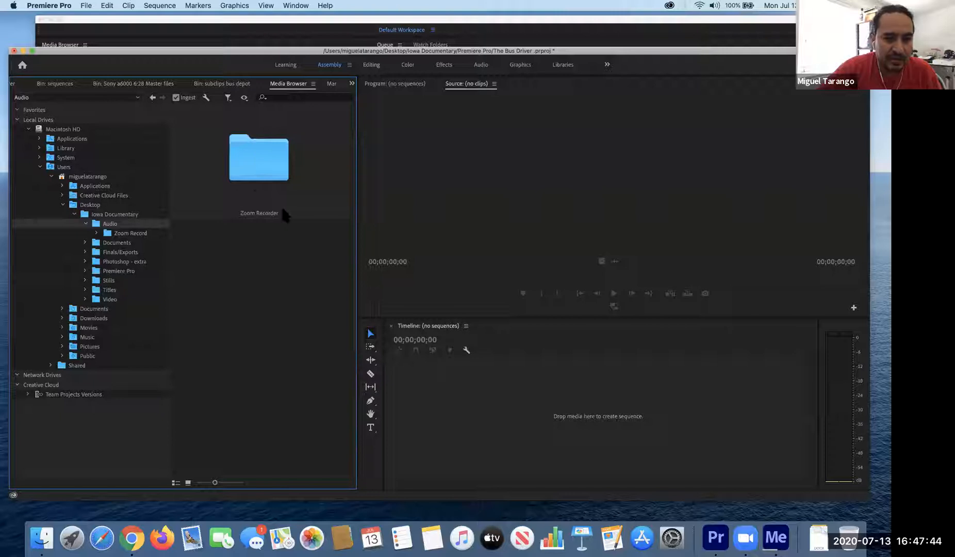
pyautogui.click(132, 233)
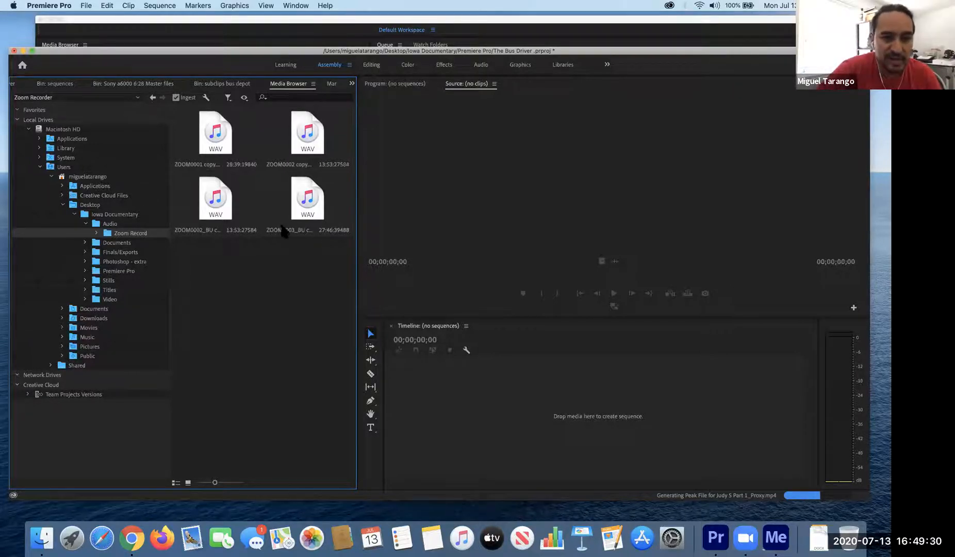
# Step: Import the audio files ZOOM0001 copy.WAV and ZOOM0002 copy.WAV into the project
pyautogui.click(217, 140)
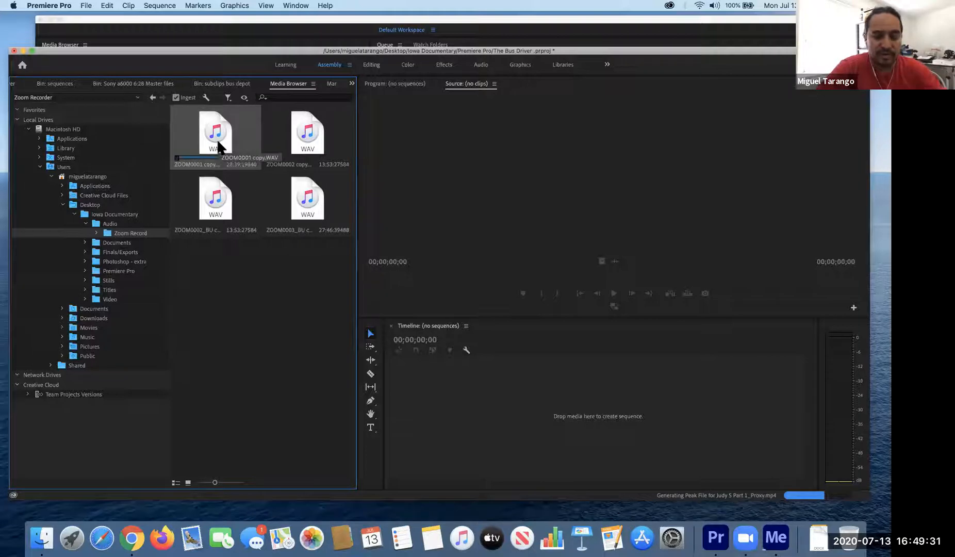
pyautogui.keyDown('shift'); pyautogui.click(309, 133); pyautogui.keyUp('shift')
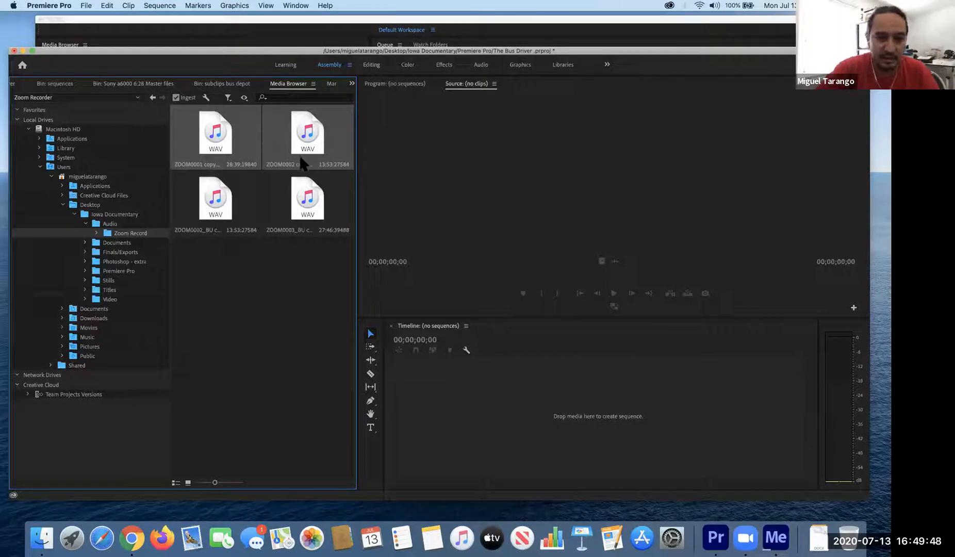
pyautogui.rightClick(306, 136)
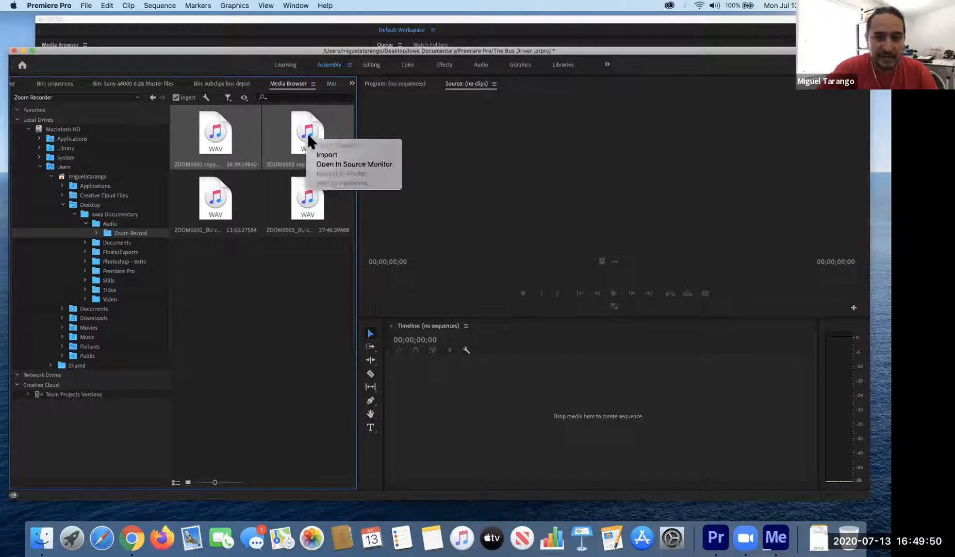
pyautogui.click(321, 150)
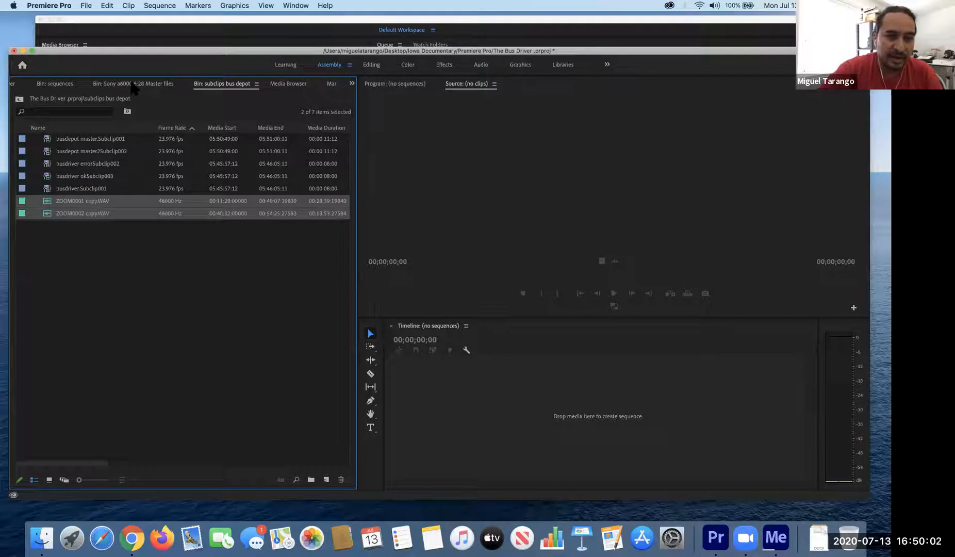
# Step: Create a project bin named with the interviewee's first name plus "Interview" and move the two interview video clips into it
pyautogui.scroll(1, 132, 87)
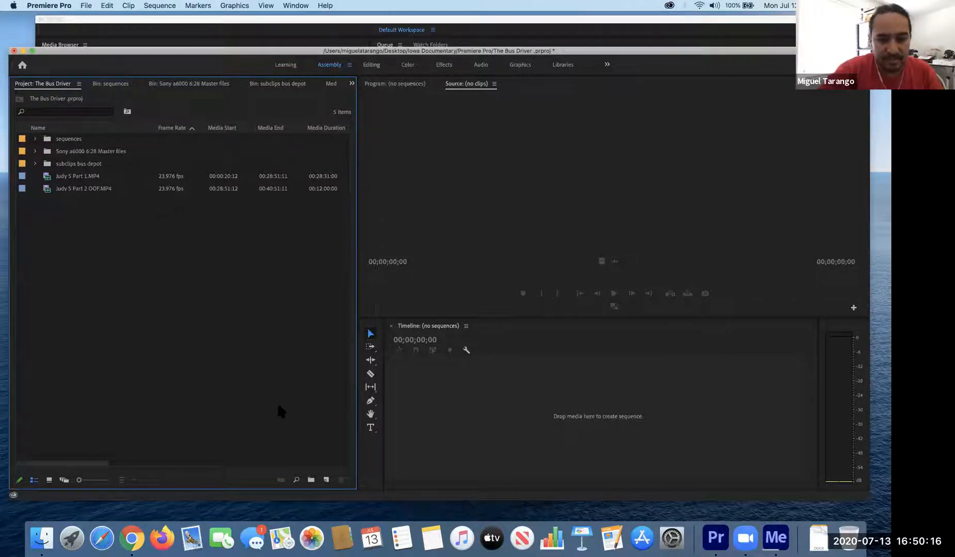
pyautogui.click(311, 479)
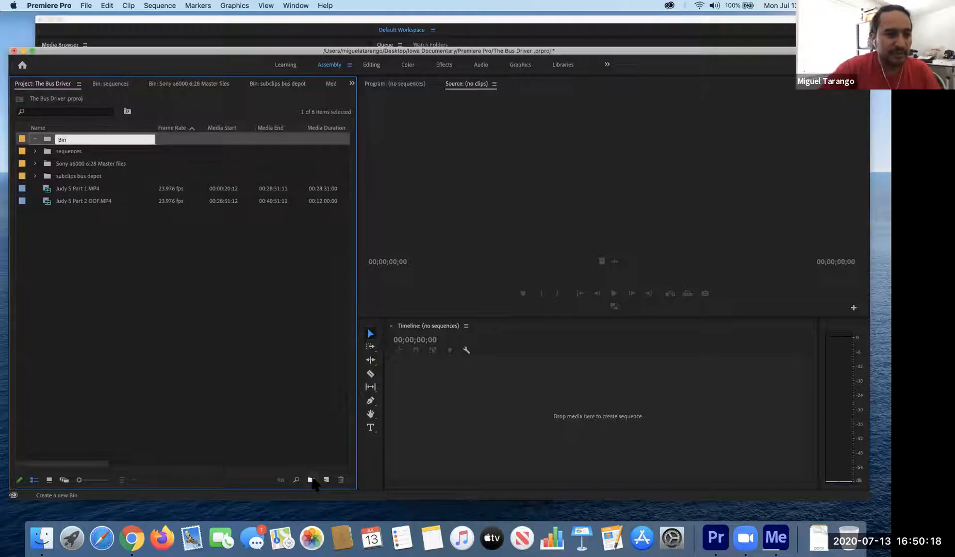
pyautogui.write('Judy Interview')
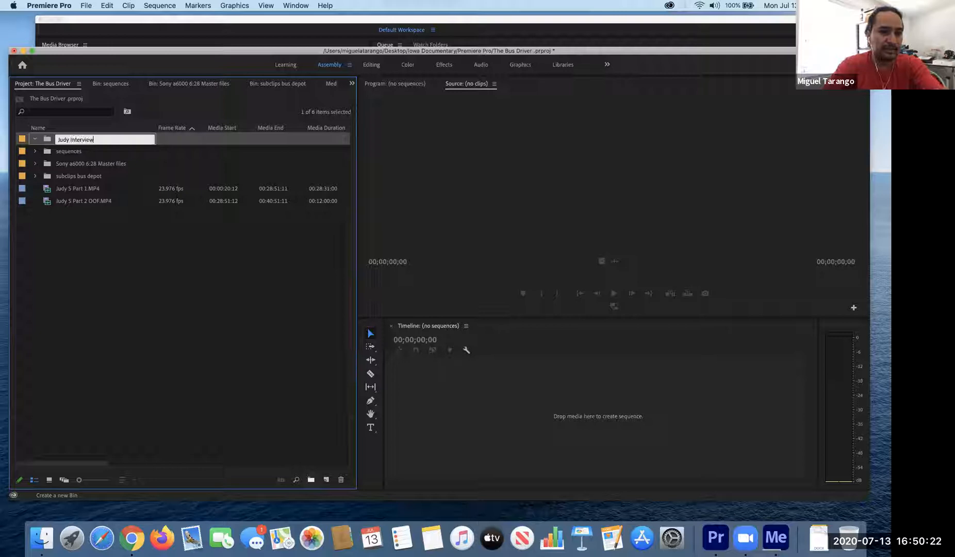
pyautogui.press('Tab')
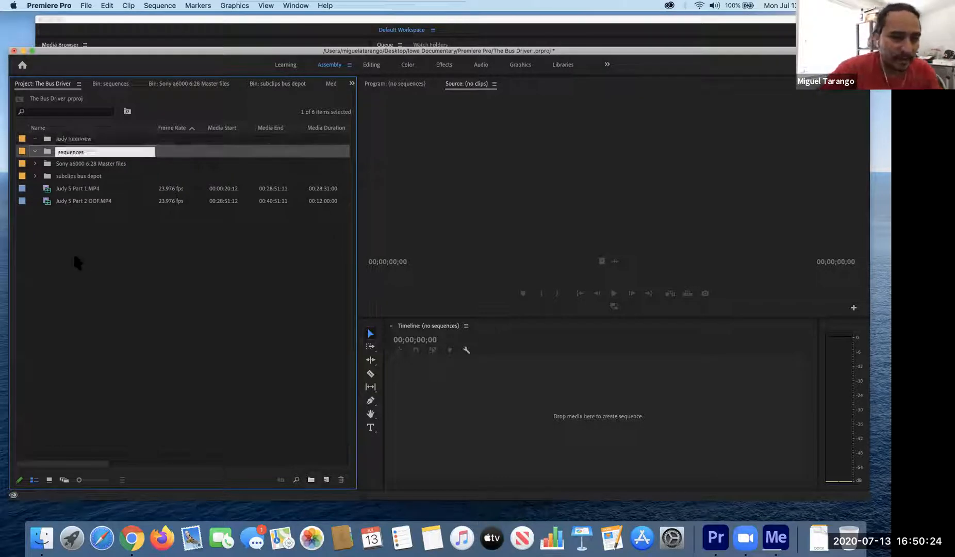
pyautogui.moveTo(63, 222); pyautogui.dragTo(77, 141)
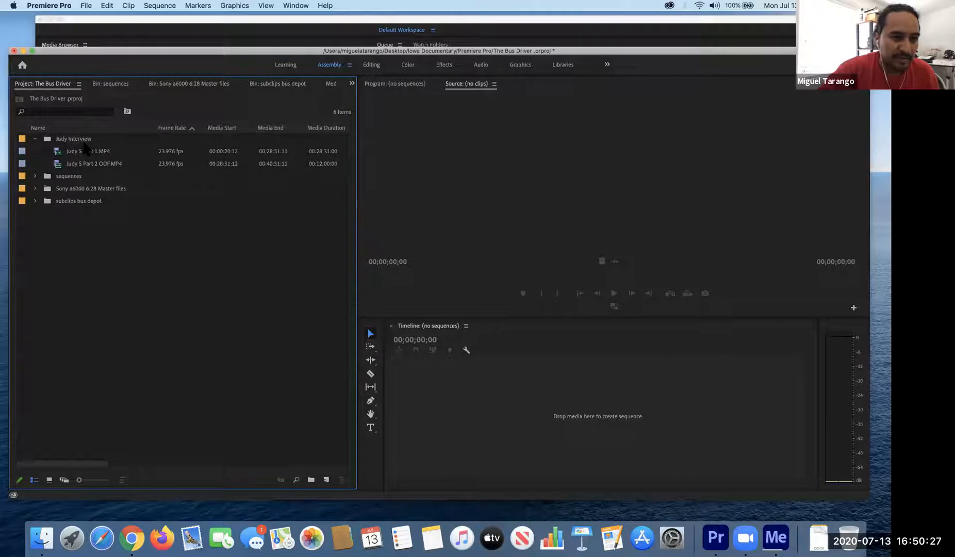
# Step: Move ZOOM0001 copy.WAV and ZOOM0002 copy.WAV from the subclips bus depot bin into the interview bin
pyautogui.click(34, 139)
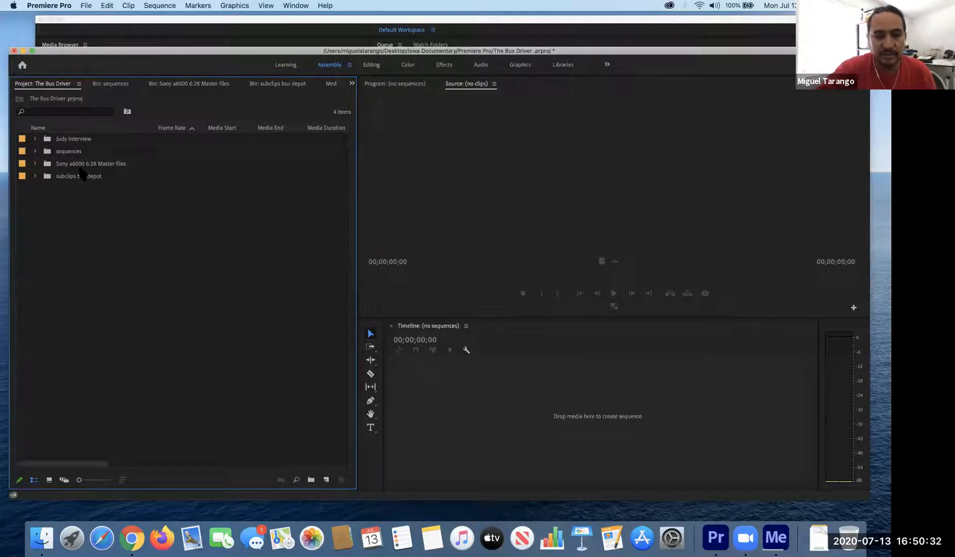
pyautogui.click(35, 138)
pyautogui.click(35, 139)
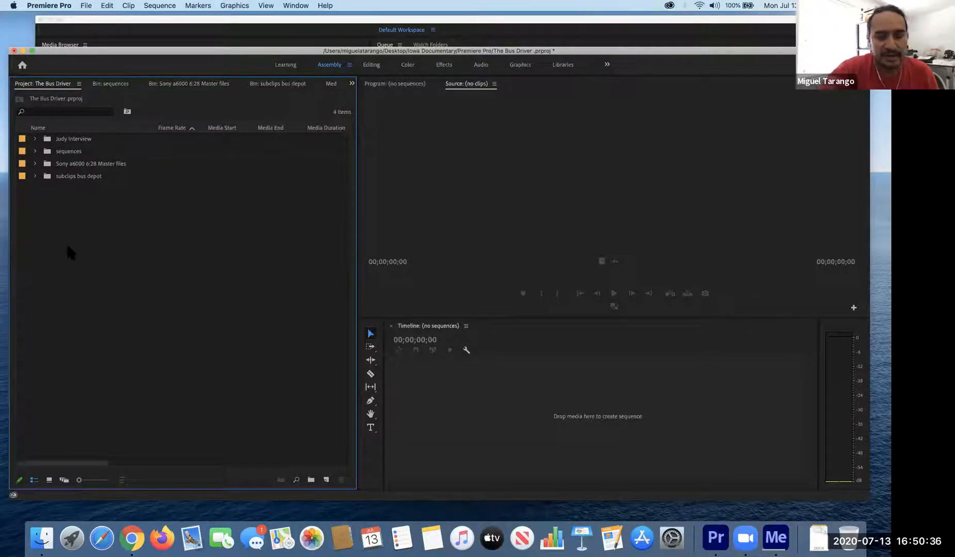
pyautogui.click(34, 175)
pyautogui.click(97, 252)
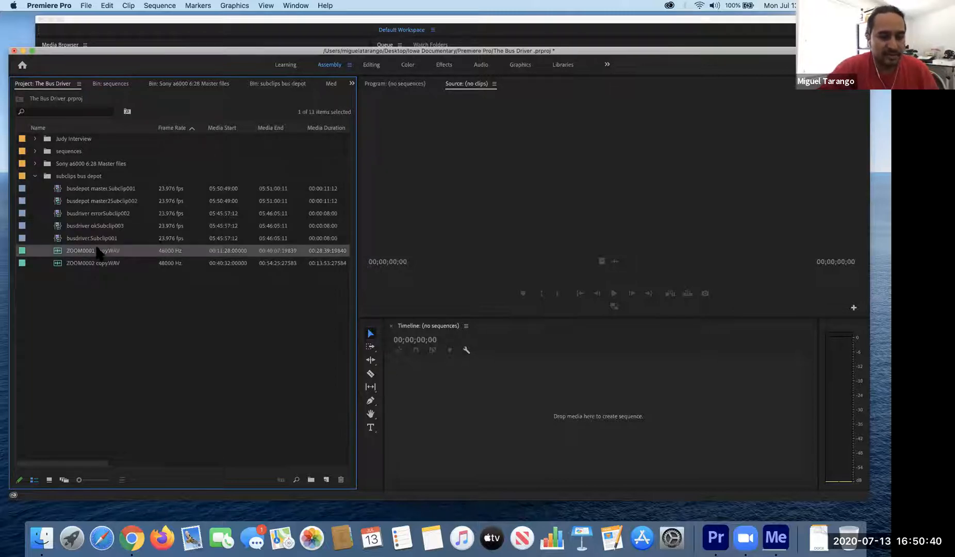
pyautogui.keyDown('shift'); pyautogui.click(95, 264); pyautogui.keyUp('shift')
pyautogui.moveTo(94, 258); pyautogui.dragTo(75, 142)
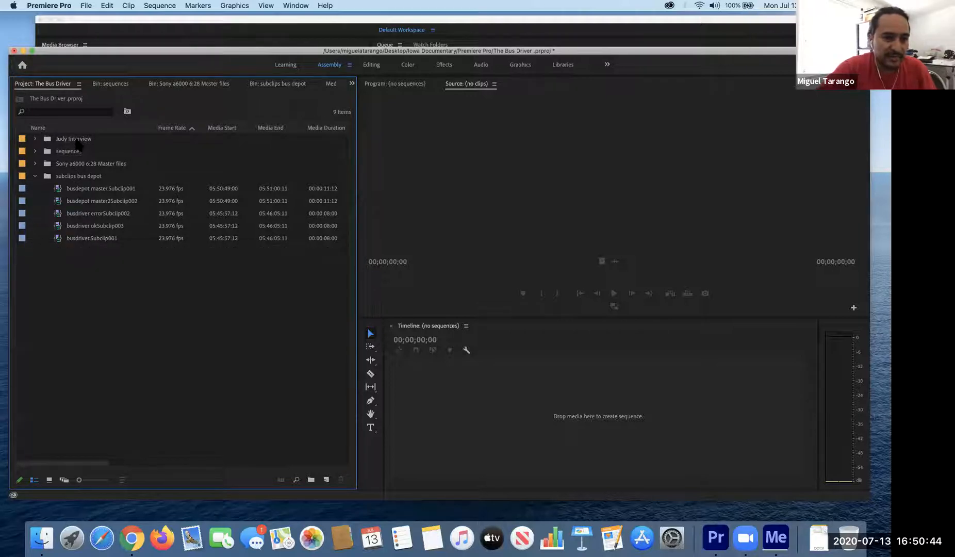
pyautogui.click(34, 176)
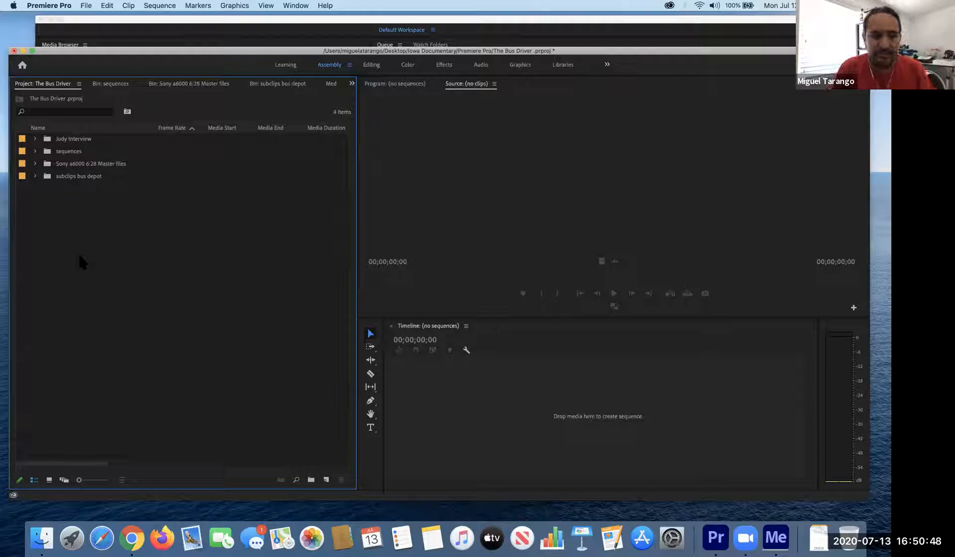
pyautogui.click(35, 139)
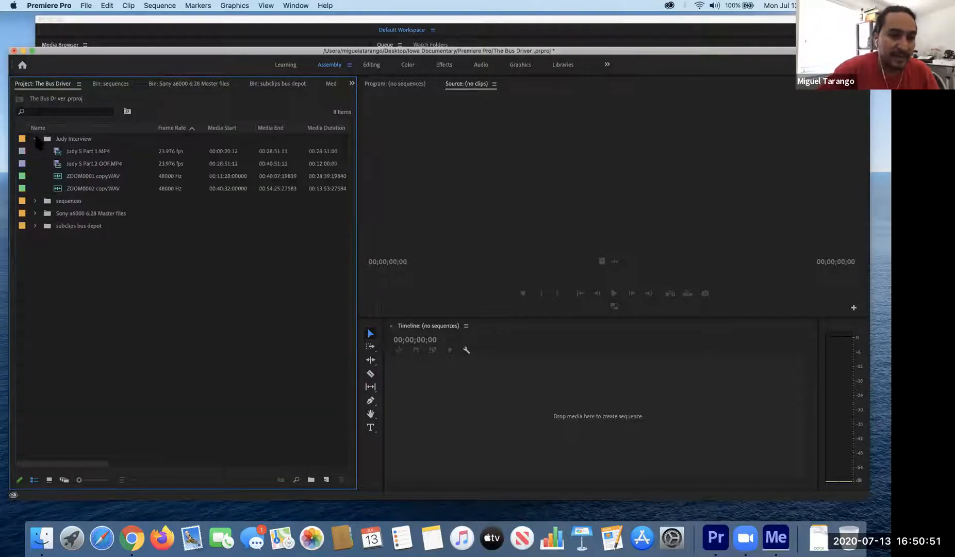
# Step: Create two bins named "video" and "audio" inside the interview bin
pyautogui.click(79, 143)
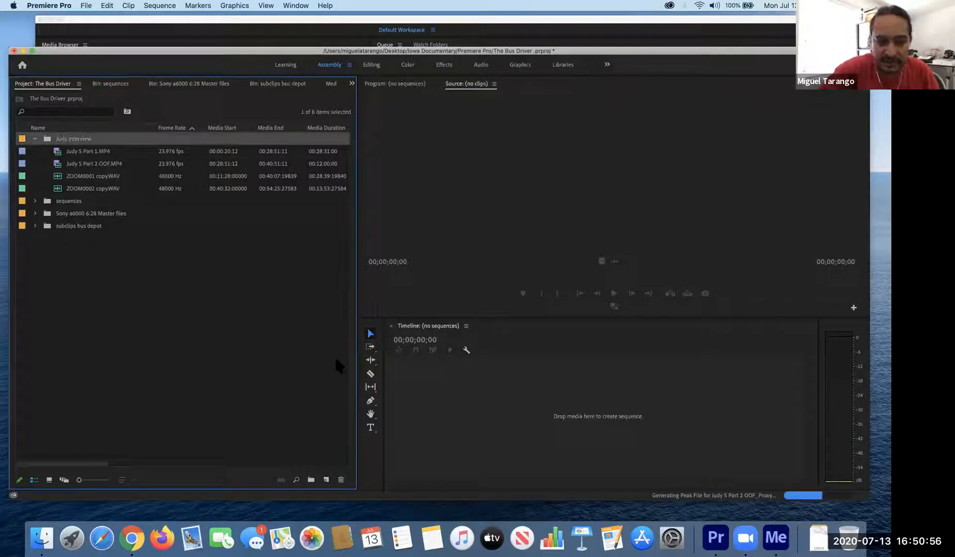
pyautogui.click(311, 480)
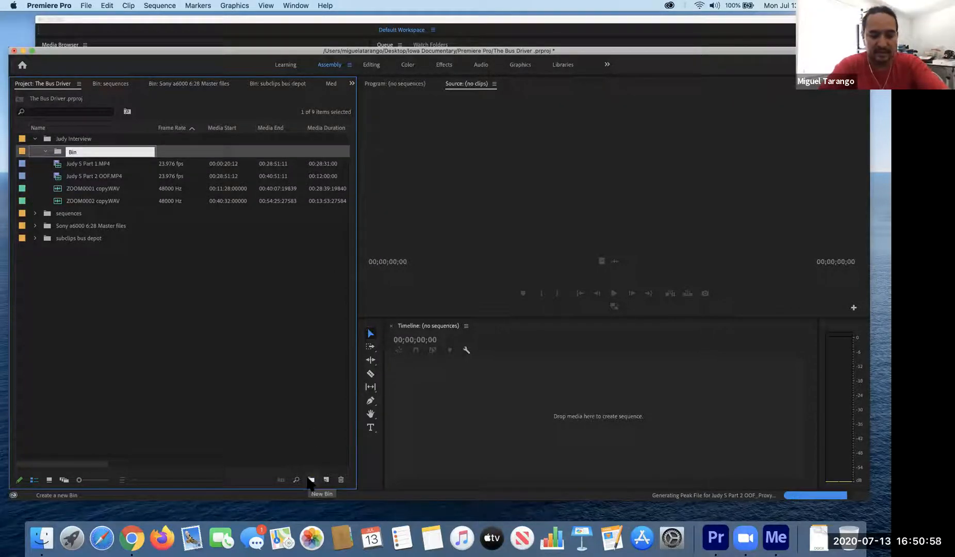
pyautogui.write('video')
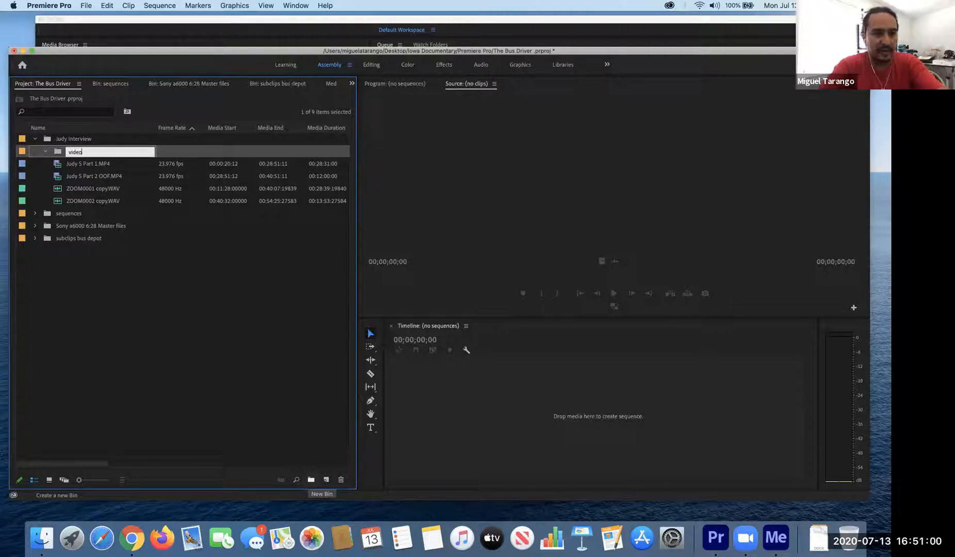
pyautogui.press('Tab')
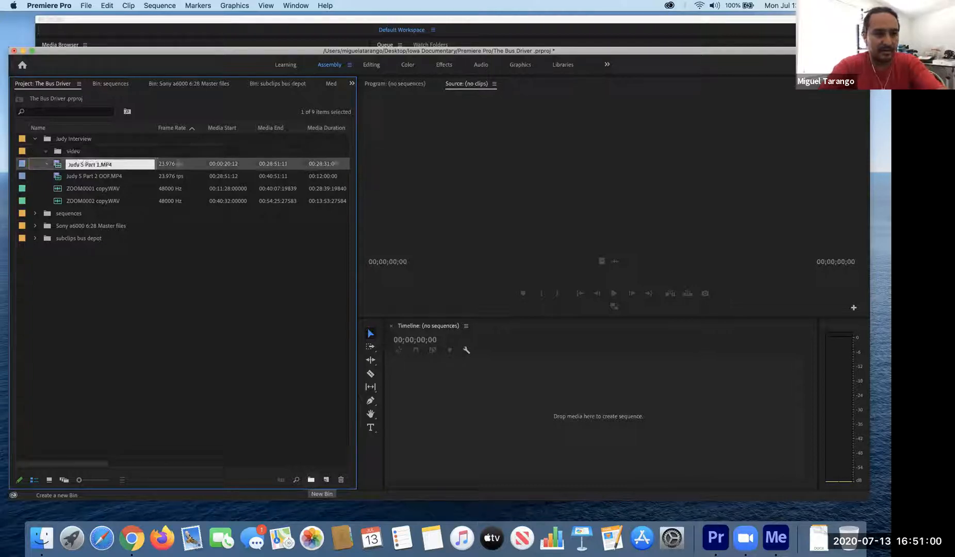
pyautogui.click(311, 480)
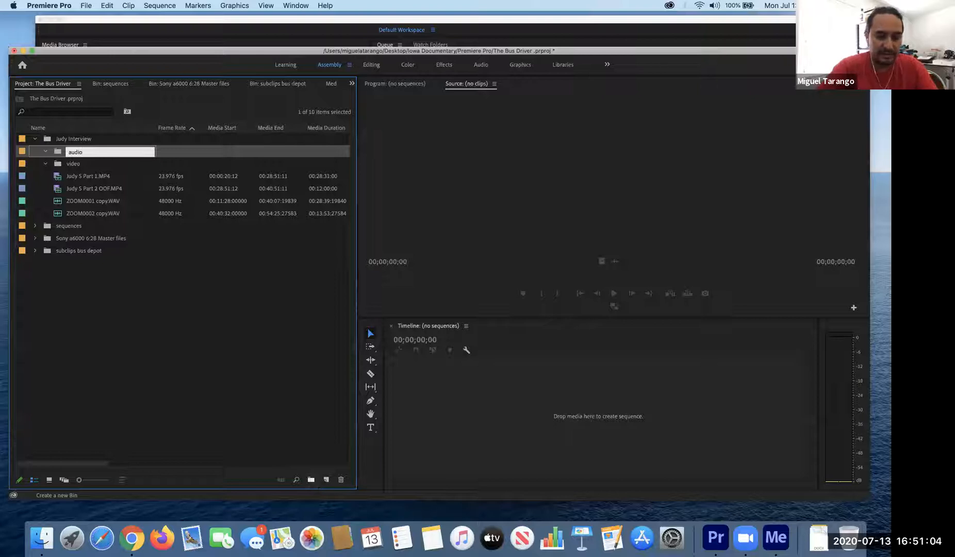
pyautogui.press('Tab')
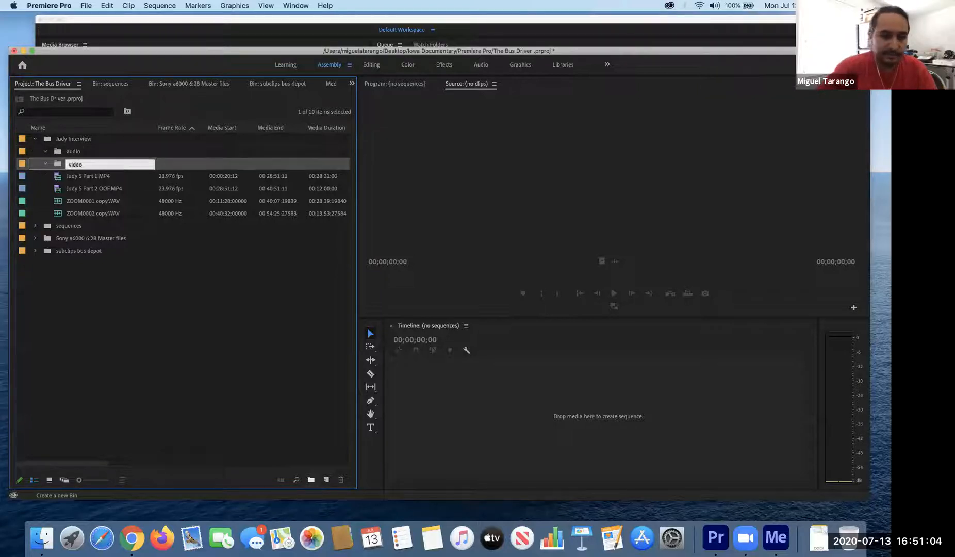
# Step: Move the two interview MP4 clips into the video bin and the two ZOOM WAV files into the audio bin
pyautogui.press('Tab')
pyautogui.keyDown('shift'); pyautogui.click(83, 188); pyautogui.keyUp('shift')
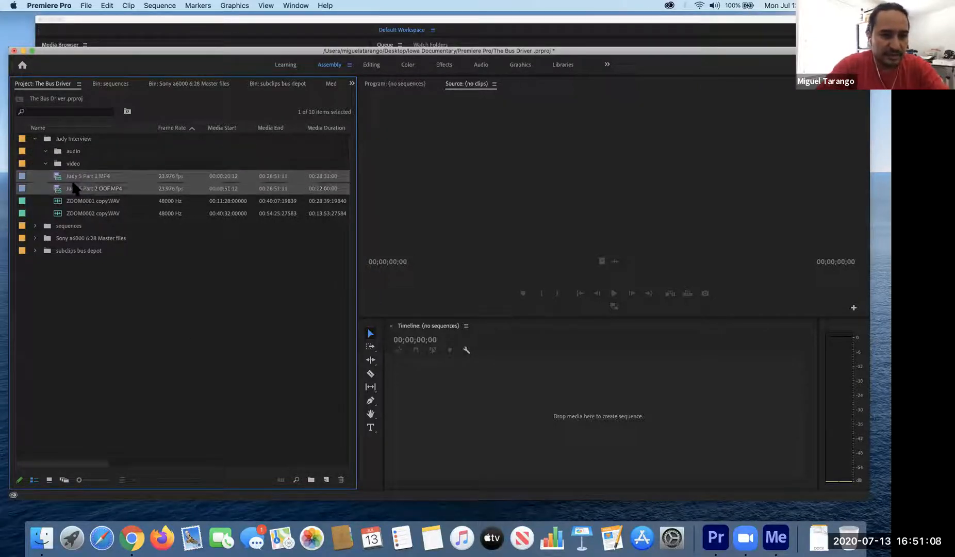
pyautogui.moveTo(72, 183); pyautogui.dragTo(72, 164)
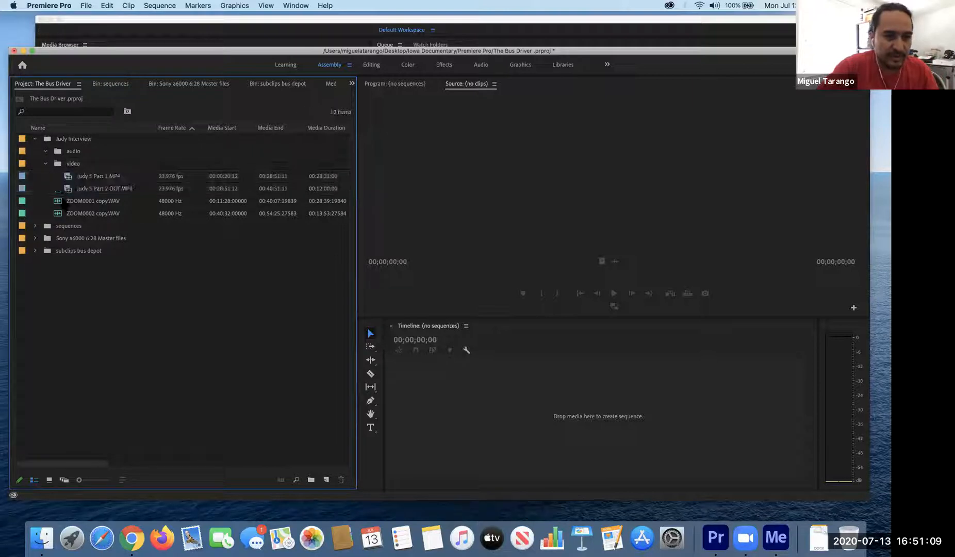
pyautogui.click(60, 204)
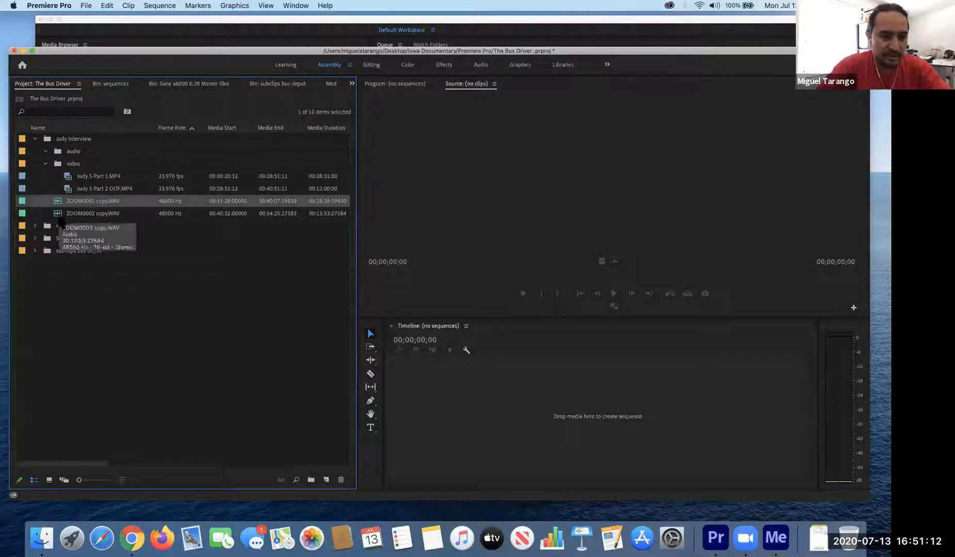
pyautogui.keyDown('shift'); pyautogui.click(61, 214); pyautogui.keyUp('shift')
pyautogui.moveTo(71, 152); pyautogui.dragTo(72, 153)
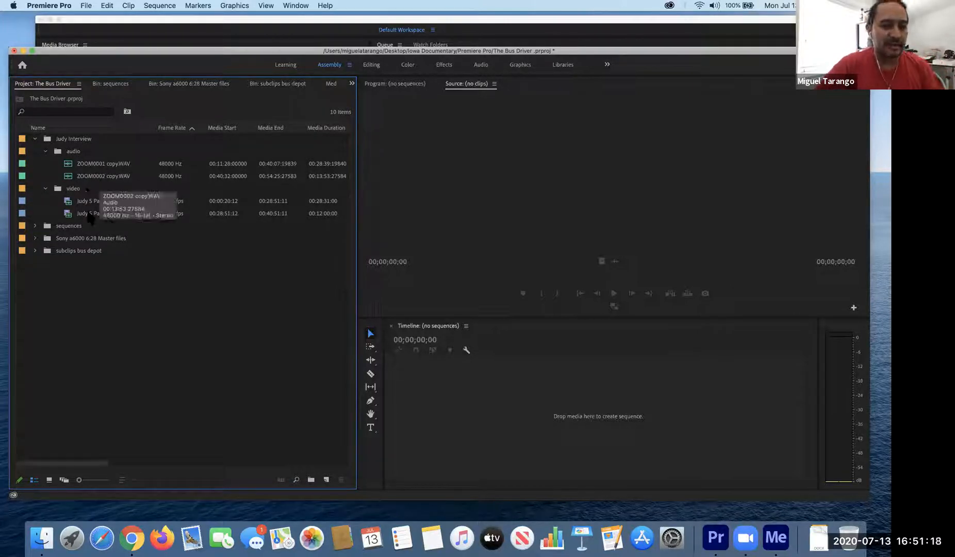
# Step: Rename ZOOM0001 copy.WAV with the interviewee's name followed by "Part 1 Audio", keeping the WAV extension
pyautogui.click(95, 165)
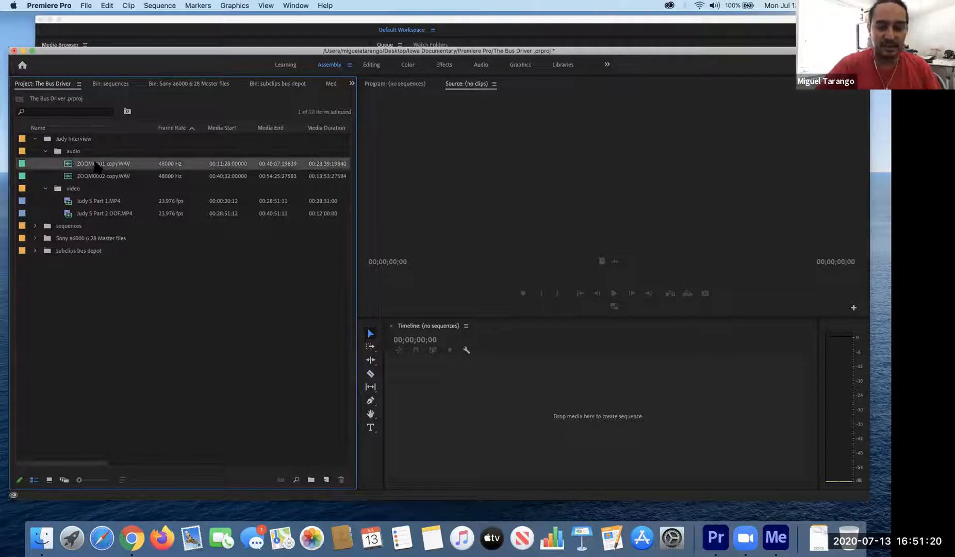
pyautogui.click(95, 164)
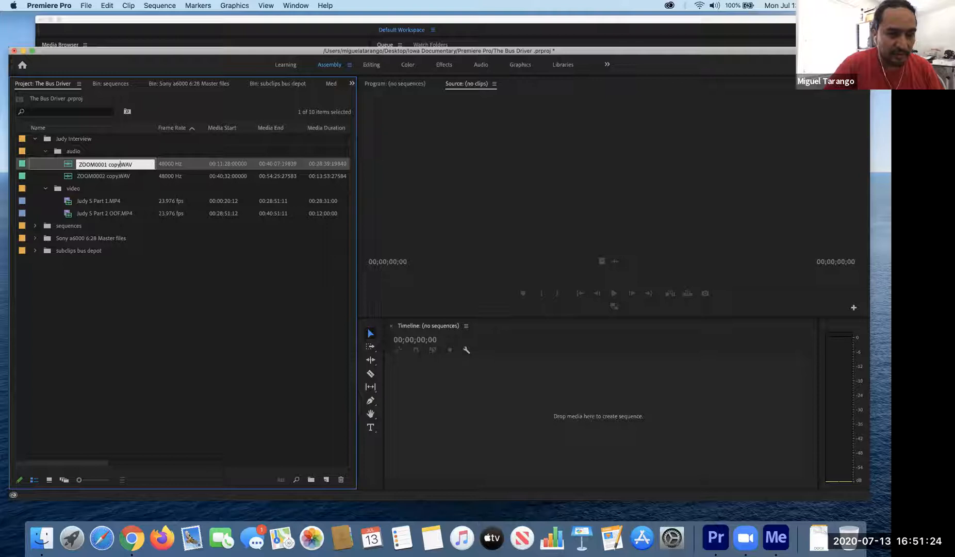
pyautogui.press('BackSpace')
pyautogui.press('BackSpace')
pyautogui.press('BackSpace')
pyautogui.press('BackSpace')
pyautogui.press('BackSpace')
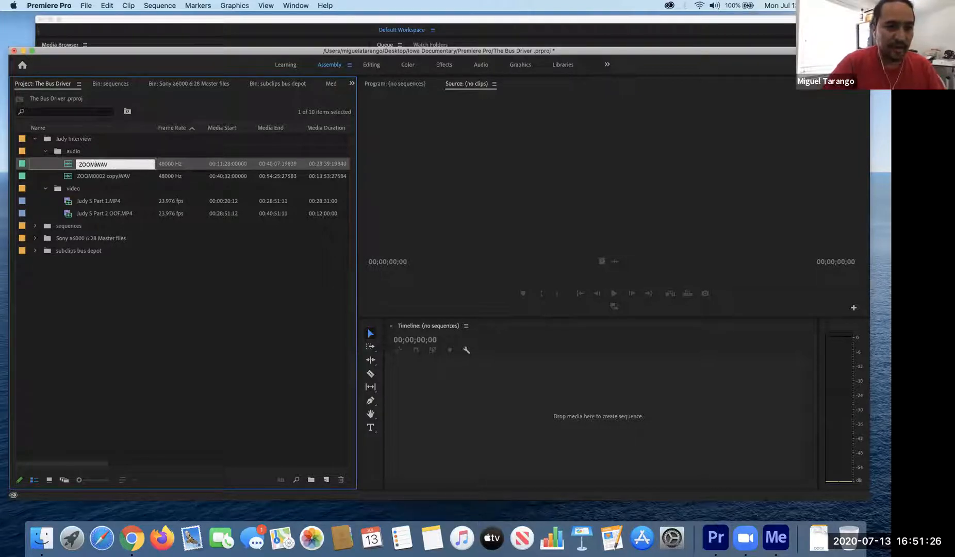
pyautogui.press('BackSpace')
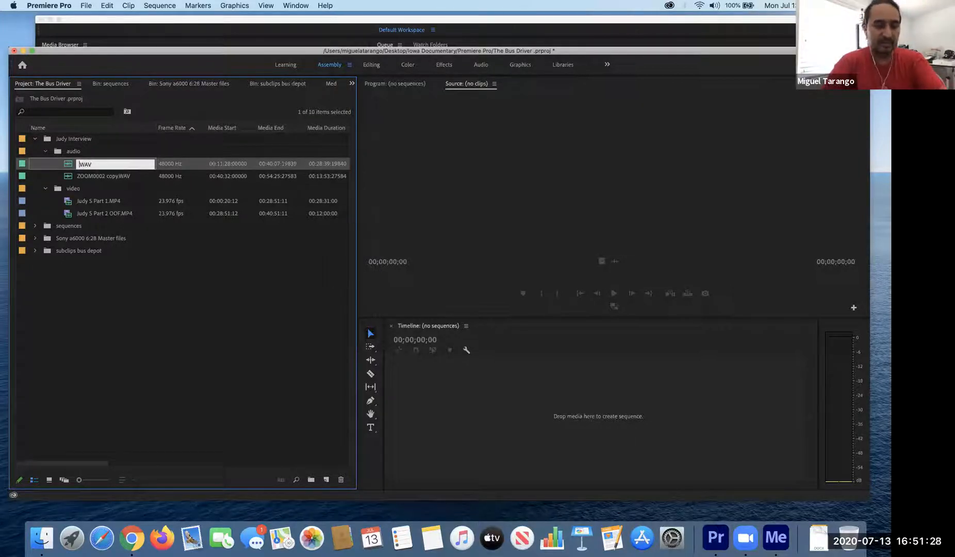
pyautogui.write('Judy S Par')
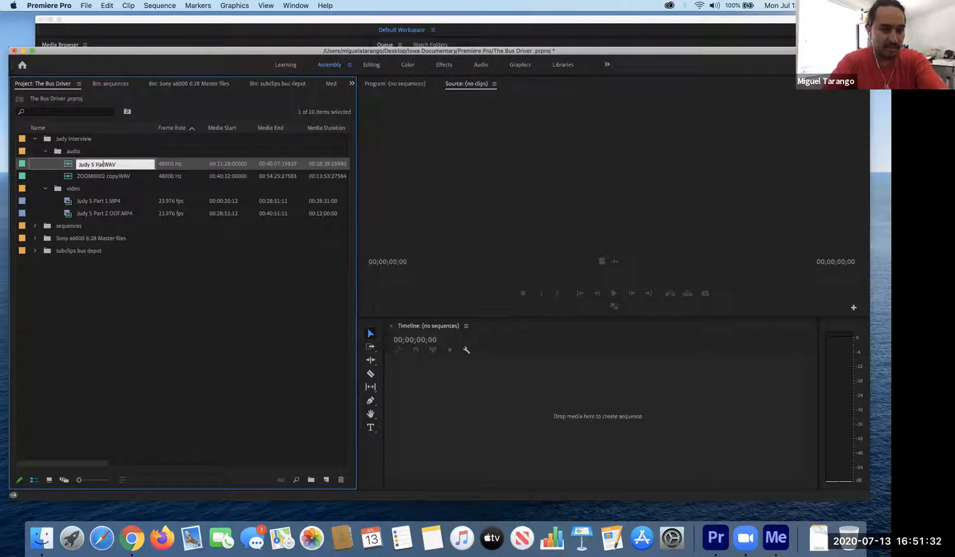
pyautogui.write('t 1 Audio')
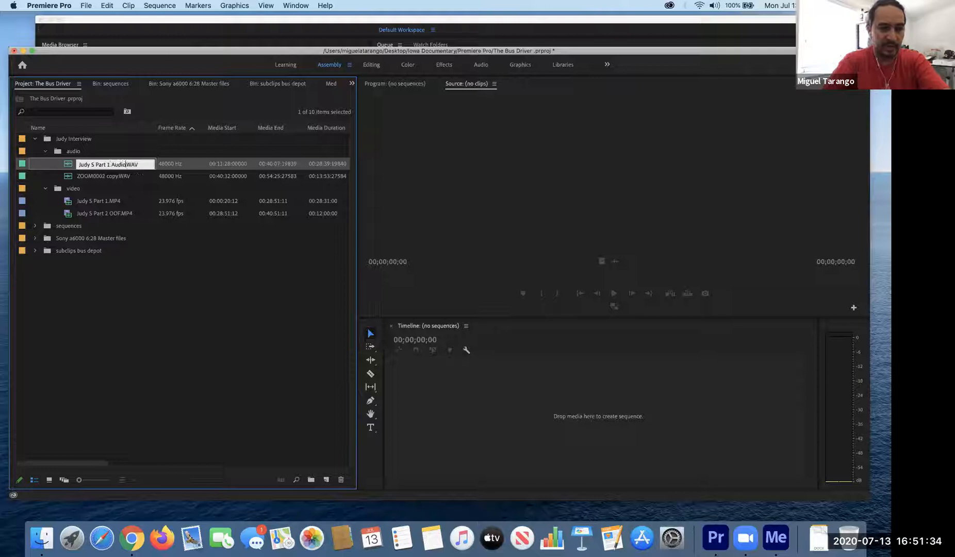
pyautogui.press('Tab')
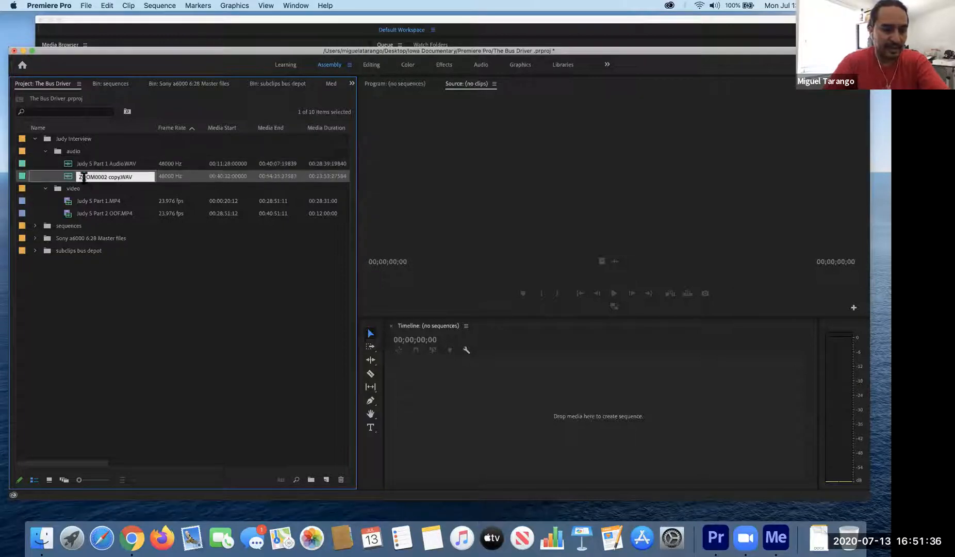
# Step: Rename ZOOM0002 copy.WAV with the interviewee's name followed by "Part 2 Audio", keeping the WAV extension
pyautogui.click(117, 176)
pyautogui.press('BackSpace')
pyautogui.press('BackSpace')
pyautogui.press('BackSpace')
pyautogui.press('BackSpace')
pyautogui.press('BackSpace')
pyautogui.press('BackSpace')
pyautogui.press('BackSpace')
pyautogui.press('BackSpace')
pyautogui.press('BackSpace')
pyautogui.press('BackSpace')
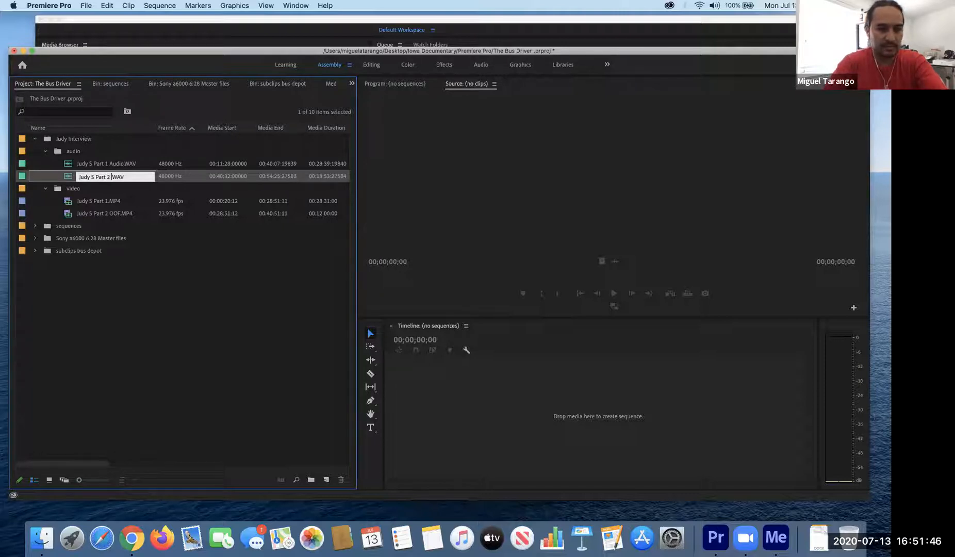
pyautogui.press('Tab')
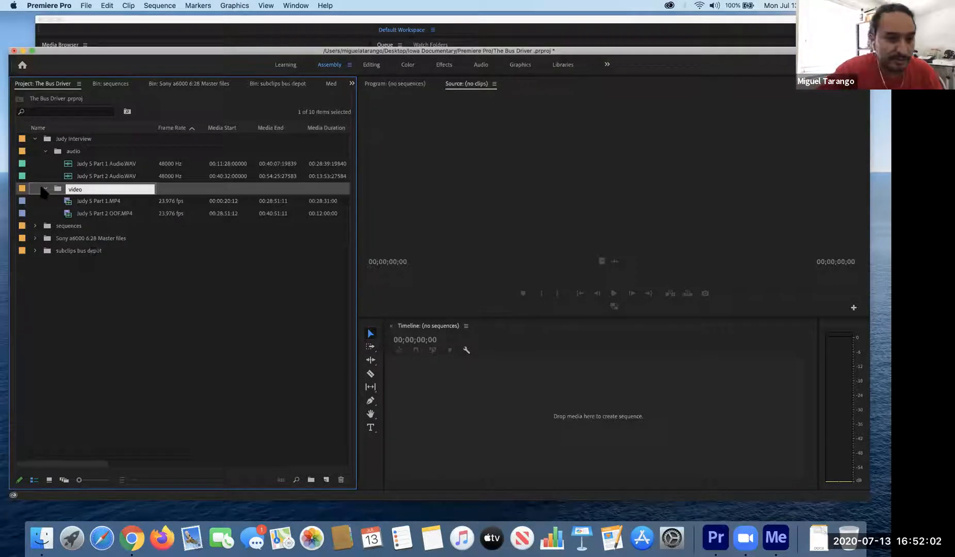
# Step: Expand the sequences, Sony a6000 6:28 Master files and subclips bus depot bins to review the project's contents
pyautogui.click(35, 225)
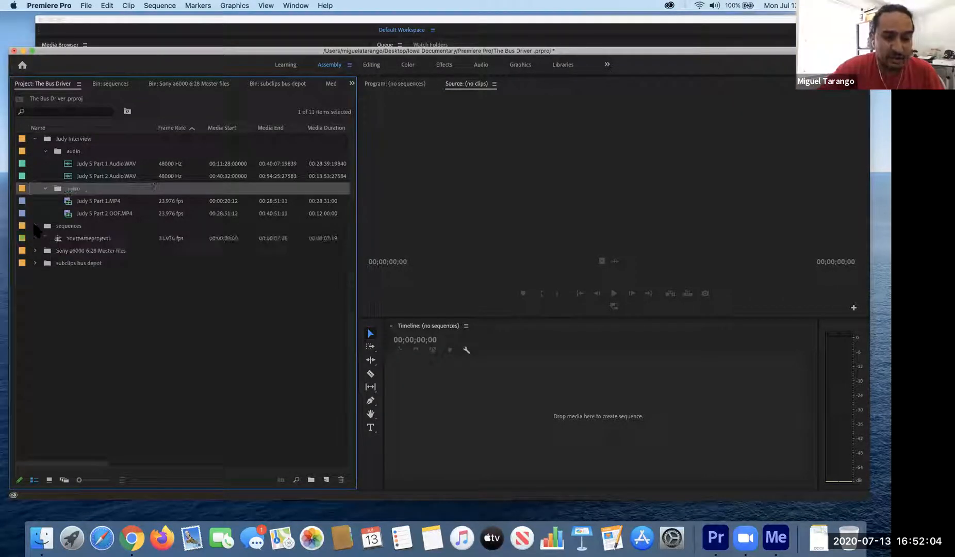
pyautogui.click(35, 250)
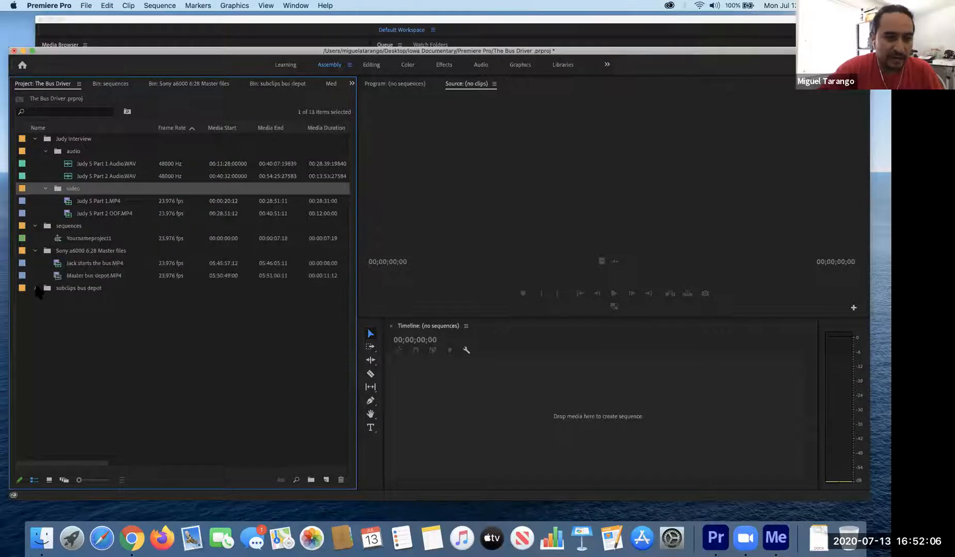
pyautogui.click(35, 287)
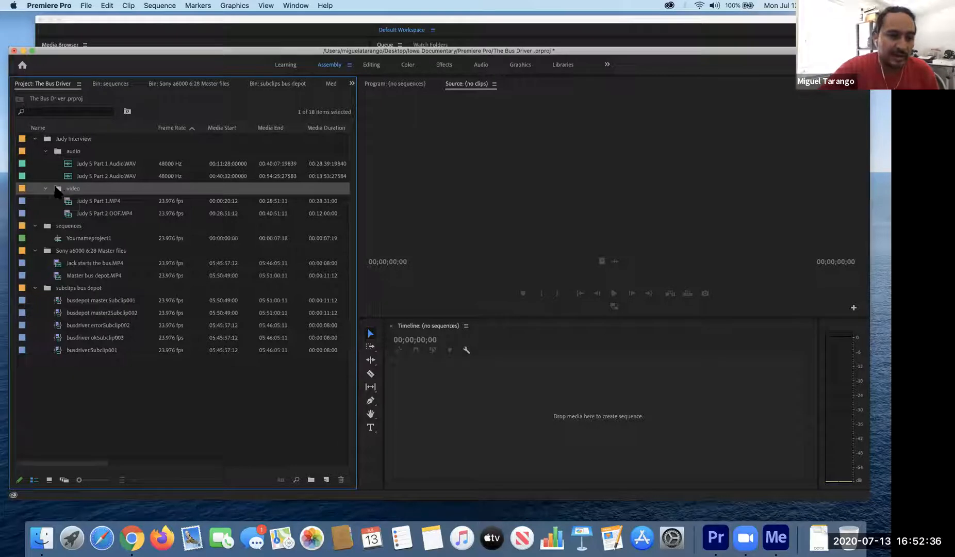
# Step: Load the Part 1 interview audio in the source monitor and listen to it from the start and from about 00;12;22;00
pyautogui.doubleClick(67, 165)
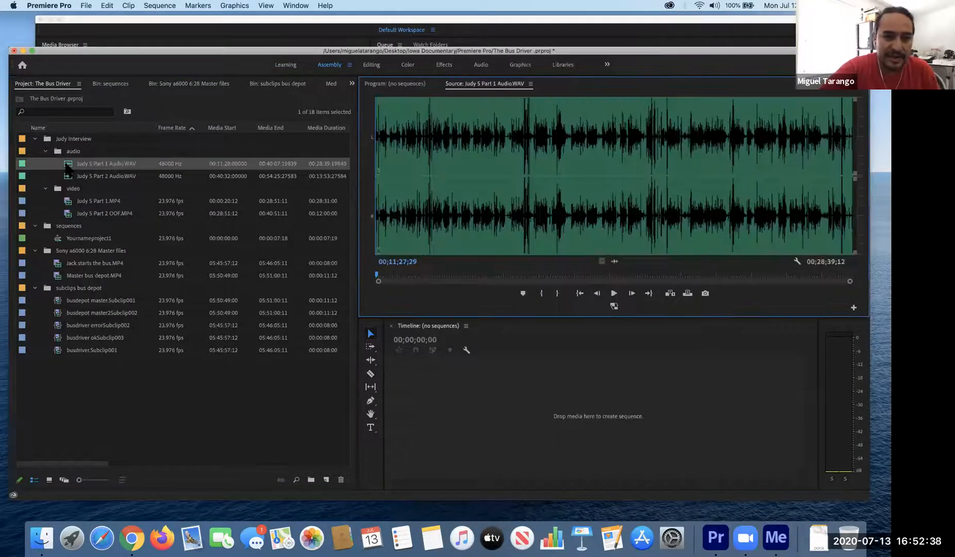
pyautogui.click(614, 293)
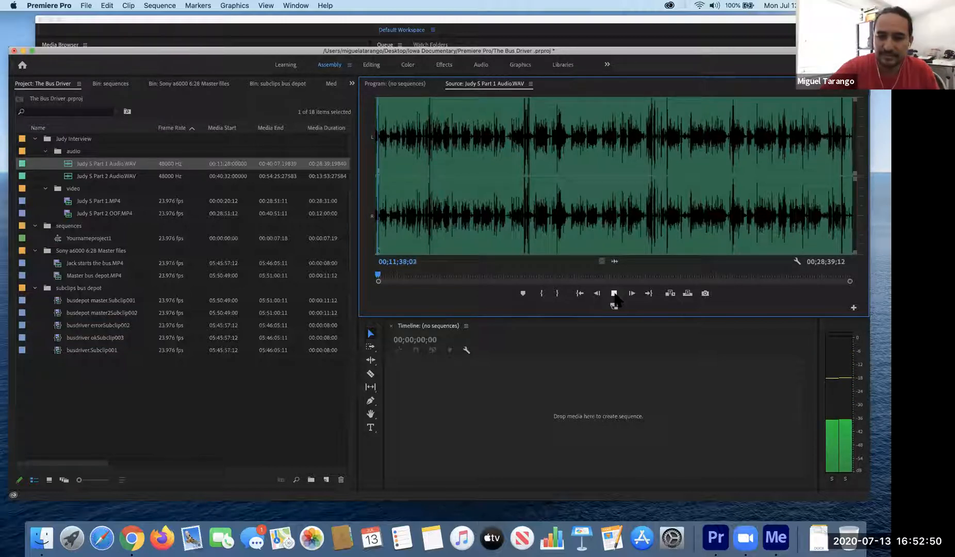
pyautogui.moveTo(379, 276); pyautogui.dragTo(390, 276)
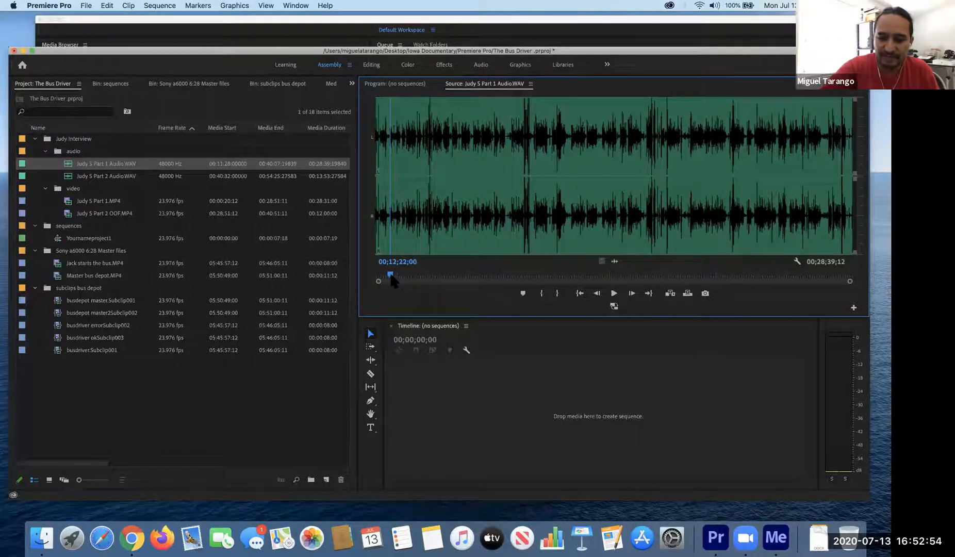
pyautogui.click(613, 294)
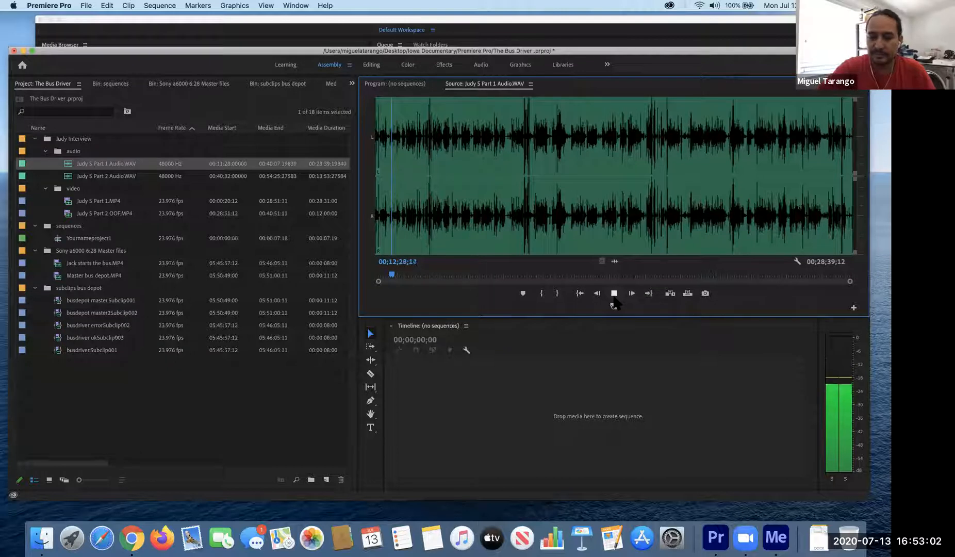
pyautogui.click(614, 296)
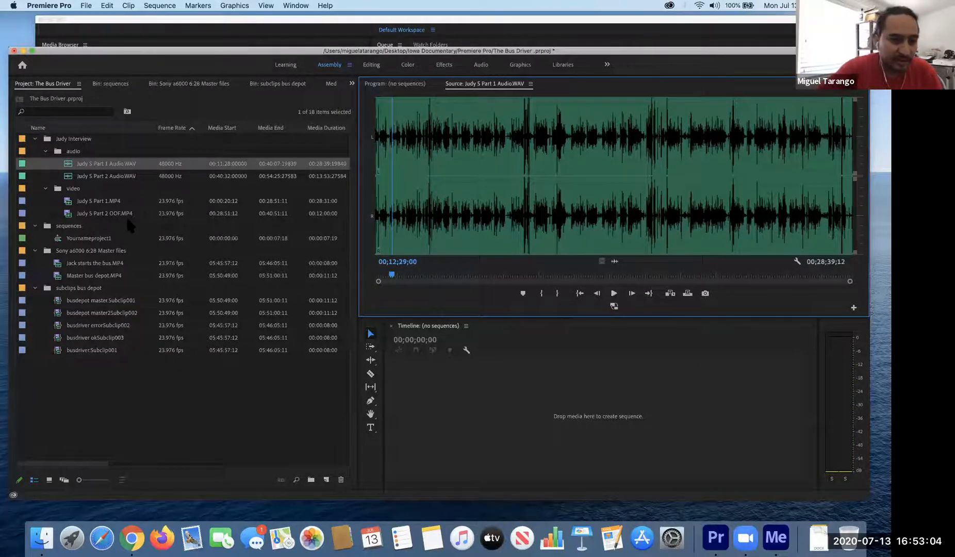
# Step: Load the Part 1 interview video in the source monitor and play it from the start and from about 00:01:44
pyautogui.doubleClick(65, 204)
pyautogui.click(614, 293)
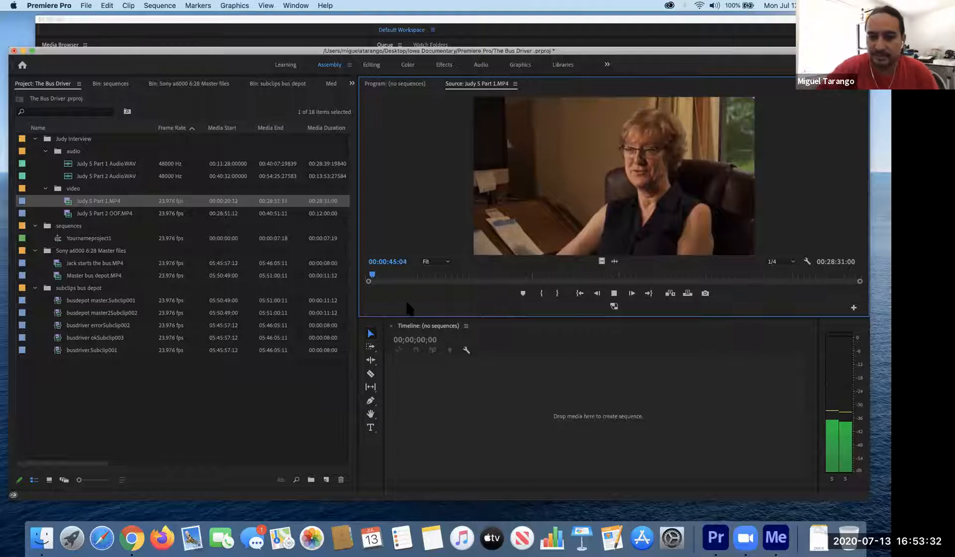
pyautogui.click(389, 276)
pyautogui.press('space')
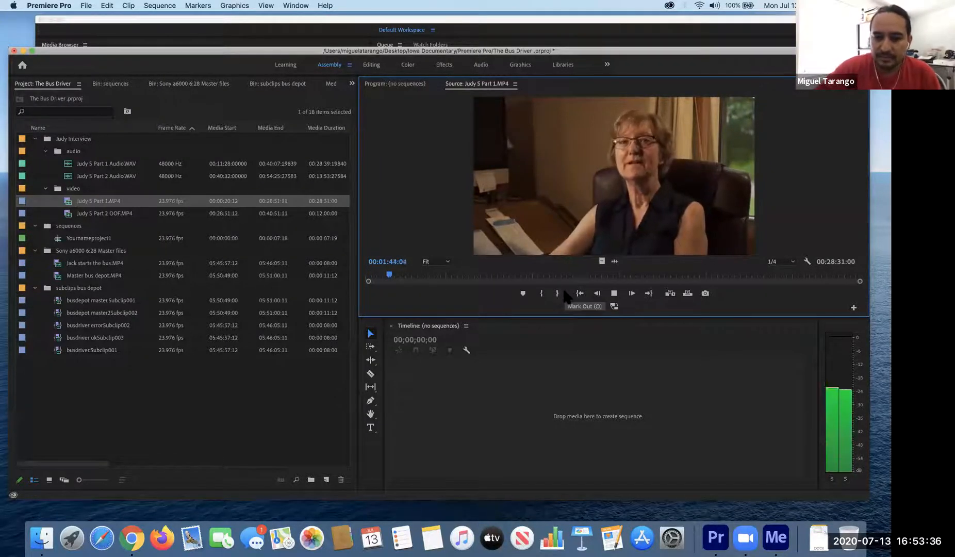
# Step: Play the Part 1 interview video in the source monitor from about 00:02:10
pyautogui.click(395, 276)
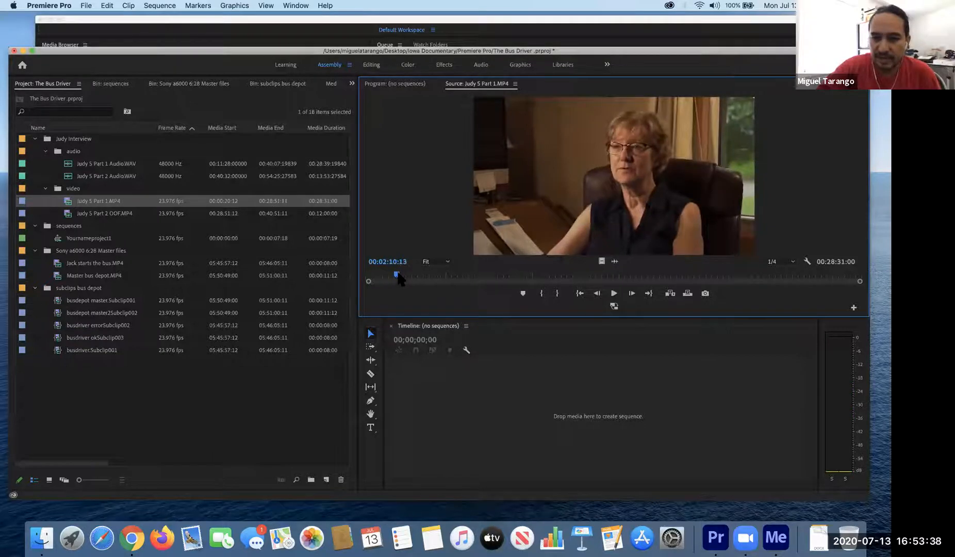
pyautogui.press('space')
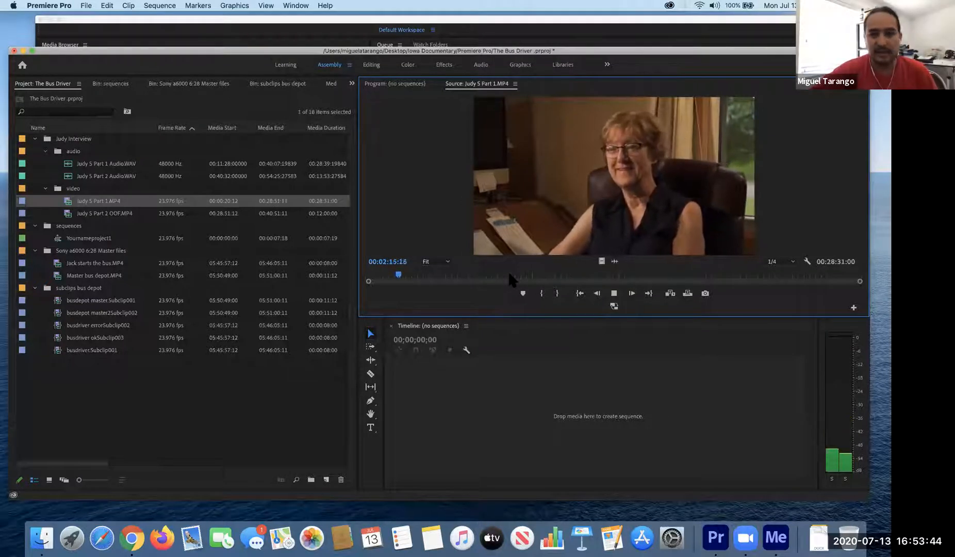
pyautogui.press('space')
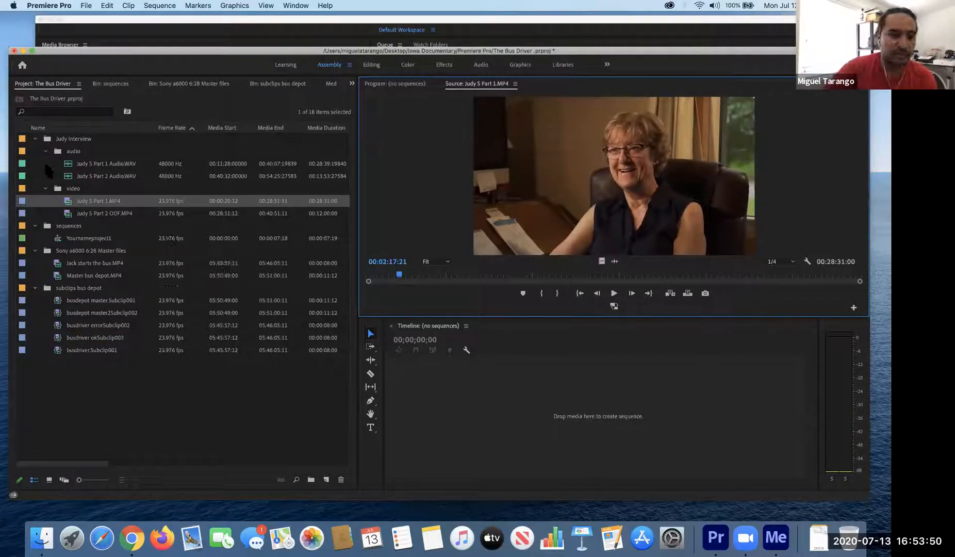
# Step: Start merging the Part 1 interview video and WAV audio, naming the merged clip with the interviewee's name followed by "Part 1 - Merged Audio"
pyautogui.click(67, 203)
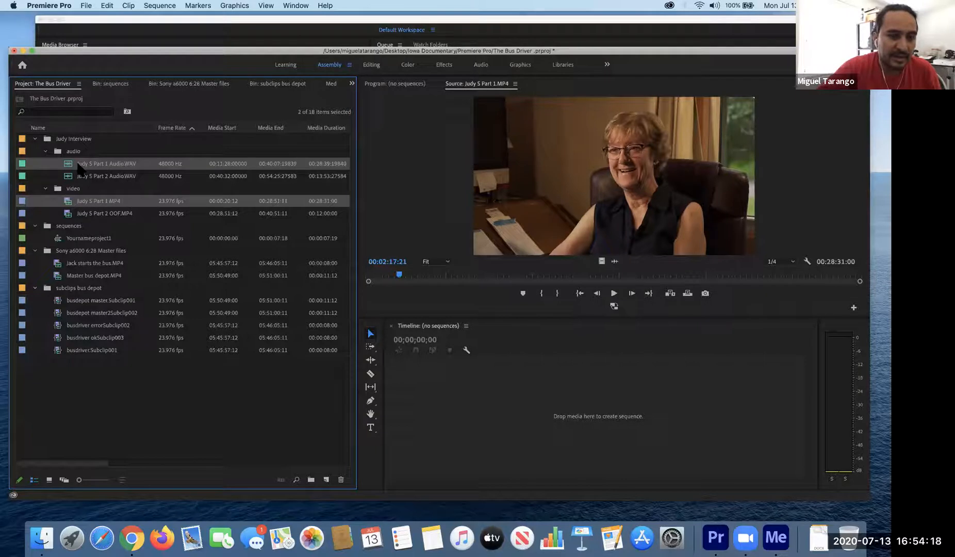
pyautogui.rightClick(78, 165)
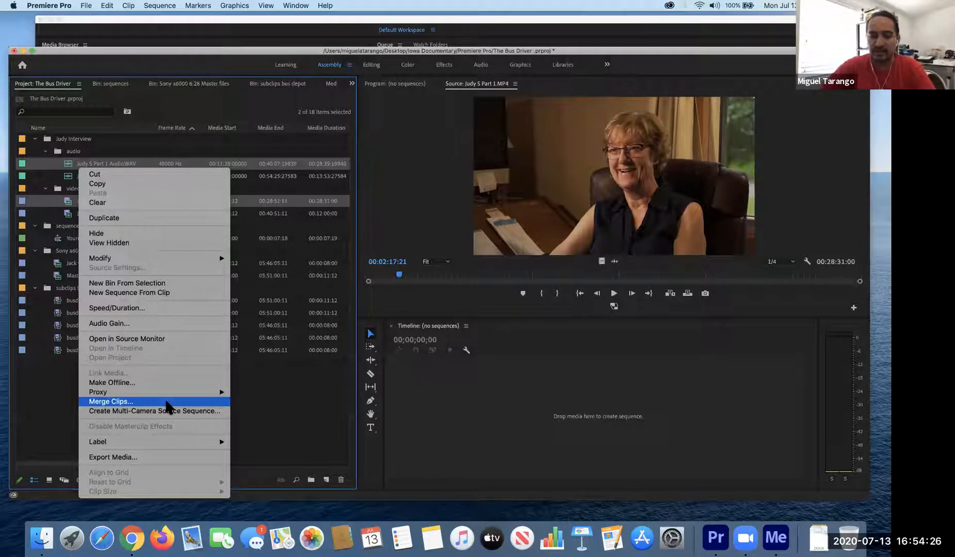
pyautogui.click(166, 403)
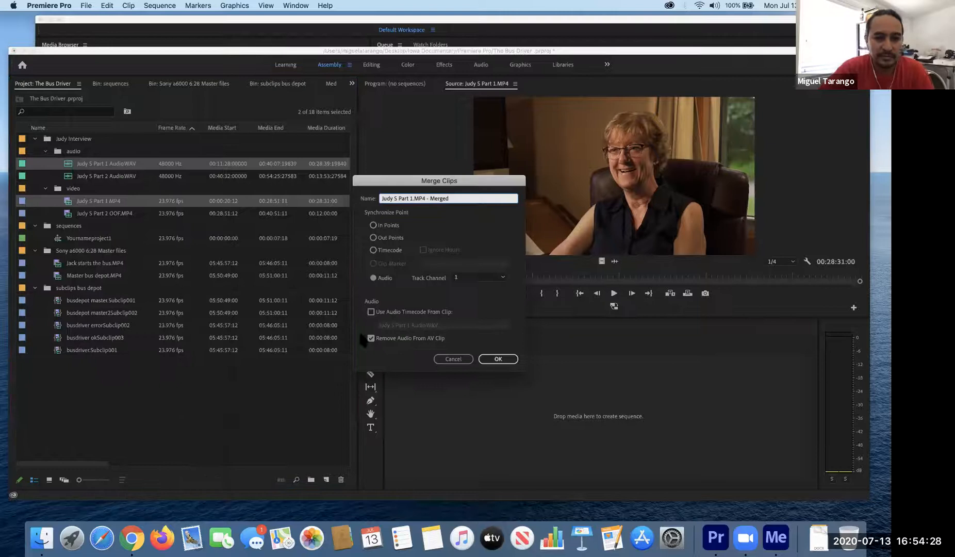
pyautogui.moveTo(470, 187); pyautogui.dragTo(421, 143)
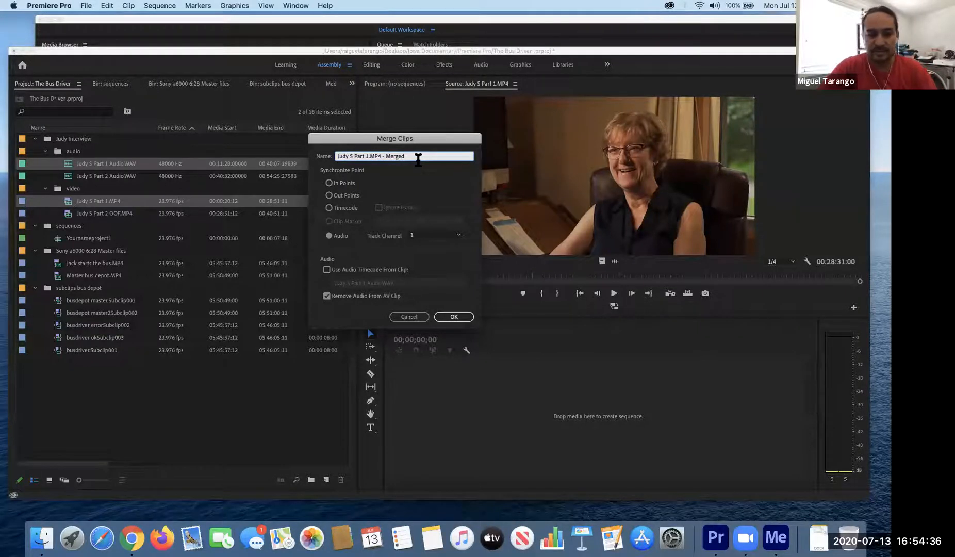
pyautogui.write('Ado')
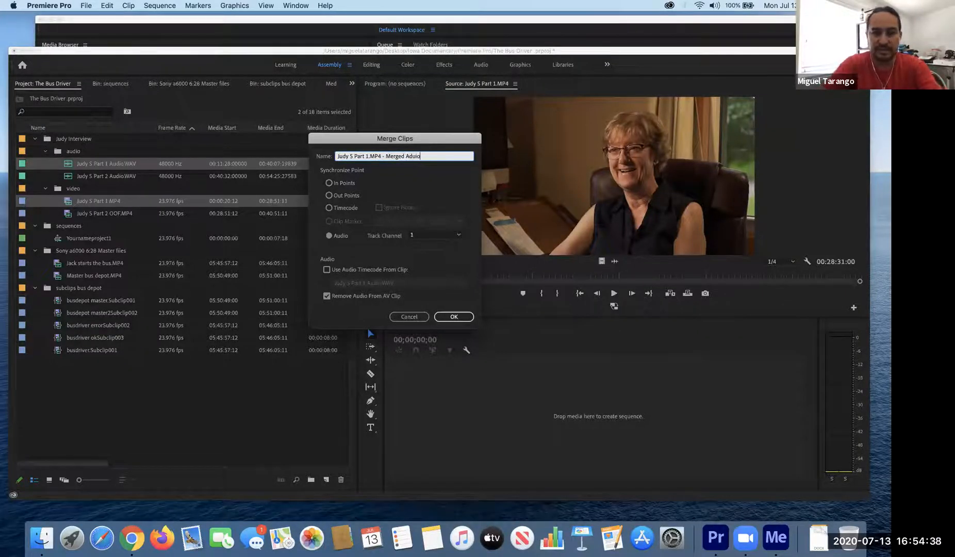
pyautogui.press('BackSpace')
pyautogui.press('BackSpace')
pyautogui.write('udio')
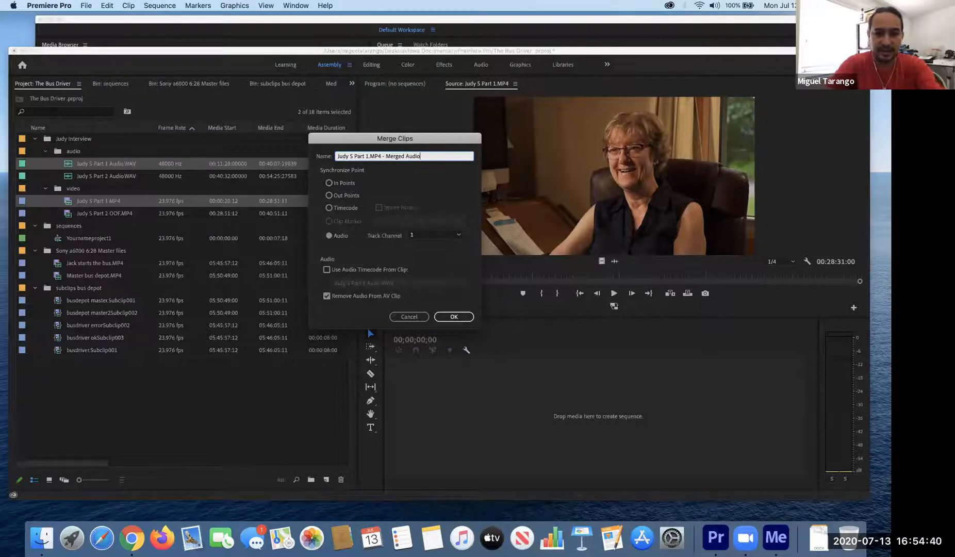
pyautogui.click(383, 156)
pyautogui.press('BackSpace')
pyautogui.press('BackSpace')
pyautogui.press('BackSpace')
pyautogui.press('BackSpace')
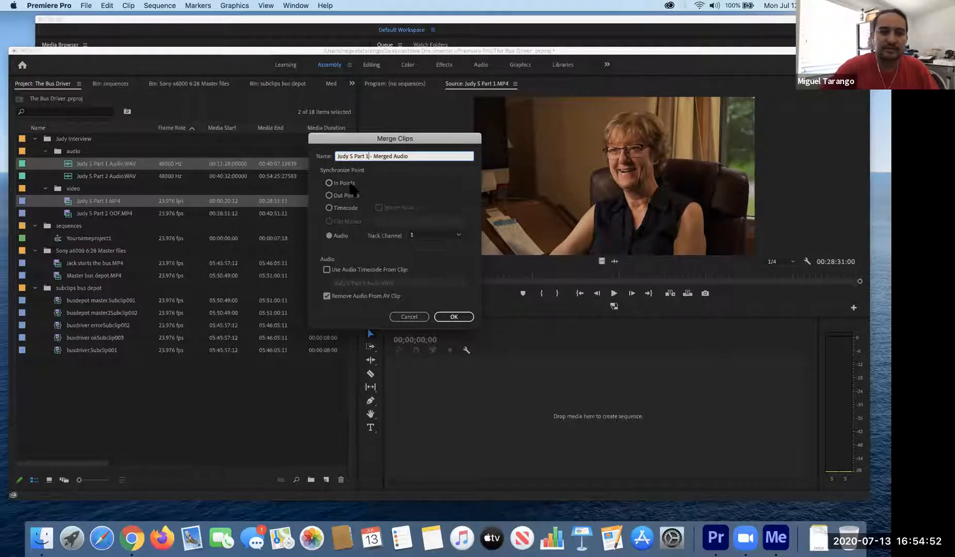
# Step: Synchronize the clips by audio on track channel 1, remove the audio from the AV clip, and create the merged clip
pyautogui.click(351, 184)
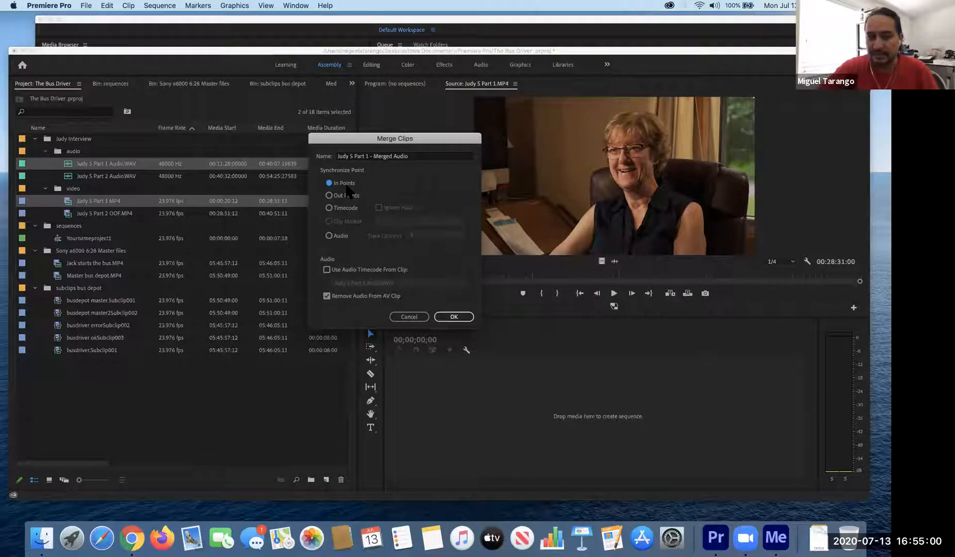
pyautogui.click(326, 296)
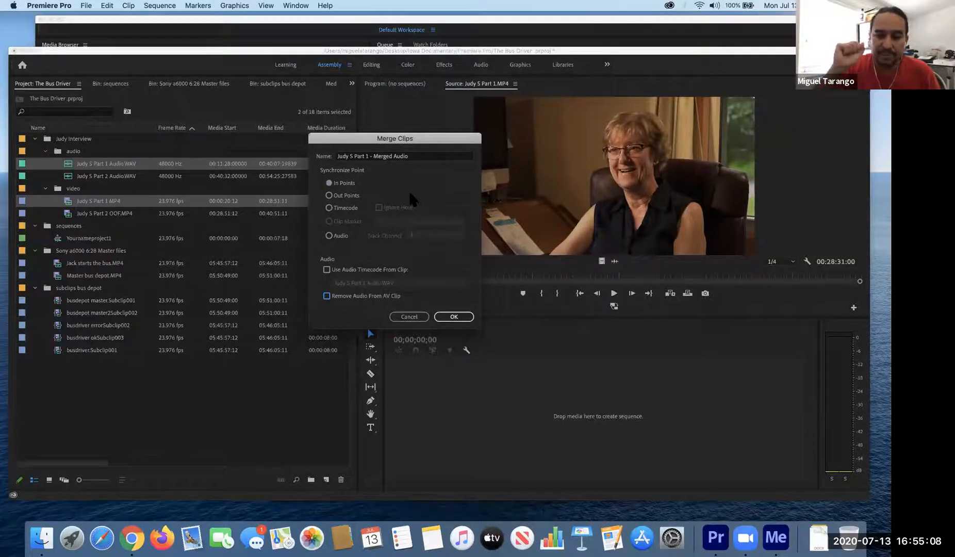
pyautogui.click(336, 242)
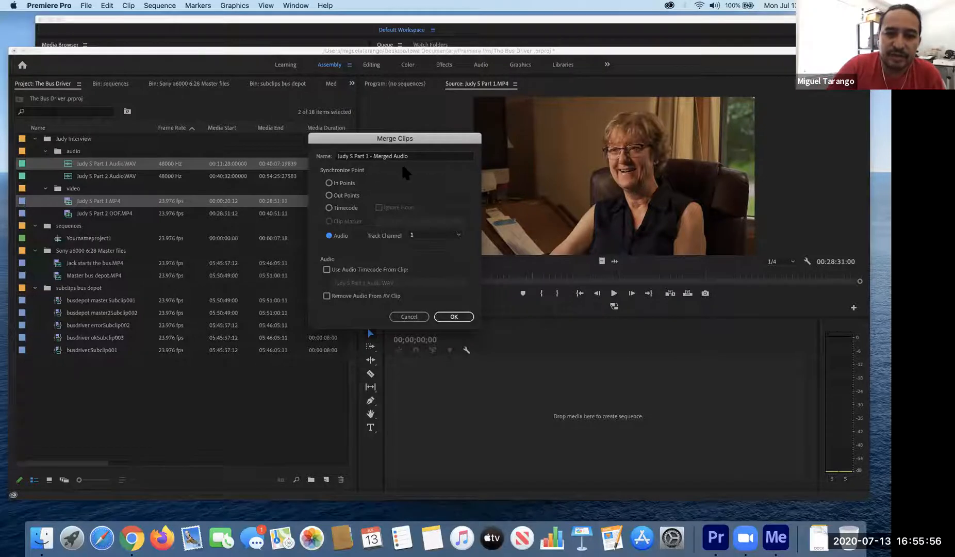
pyautogui.click(448, 235)
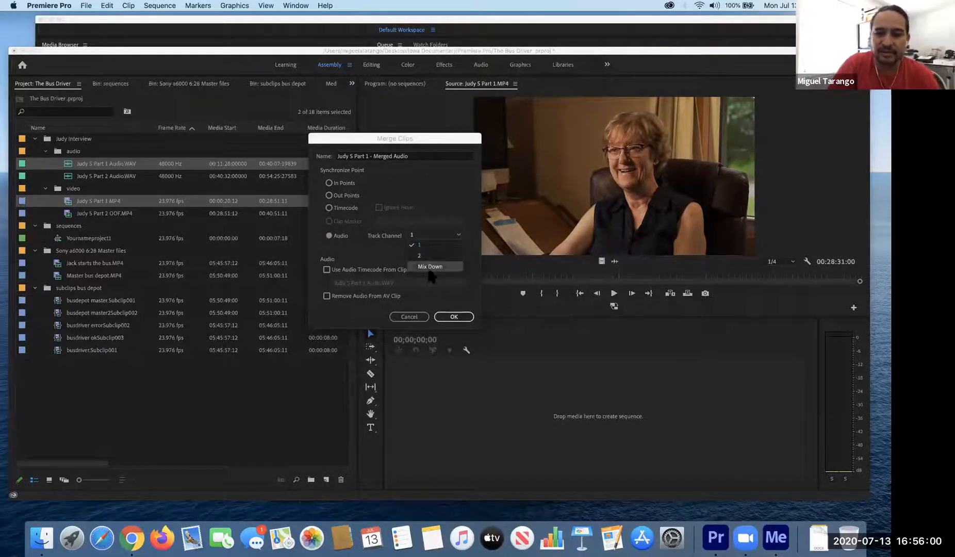
pyautogui.click(427, 246)
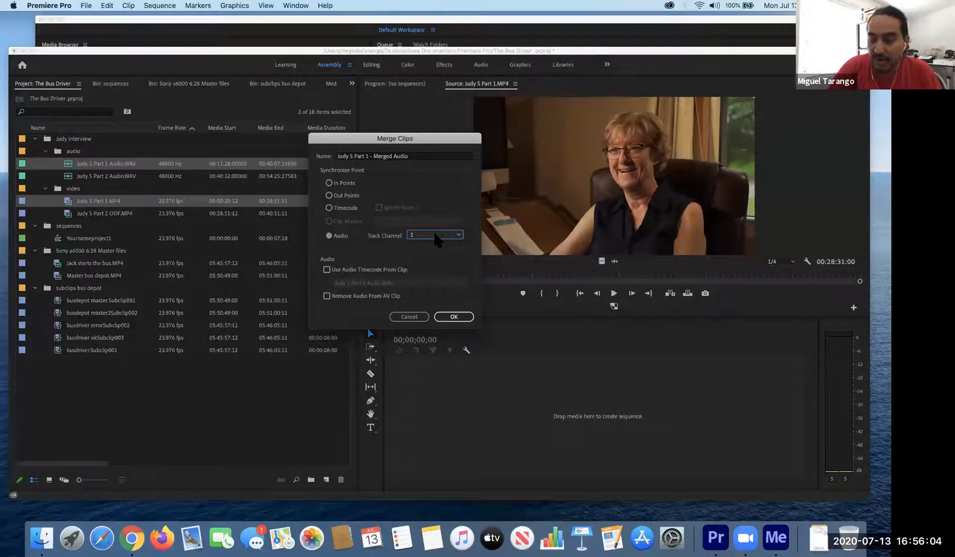
pyautogui.click(435, 234)
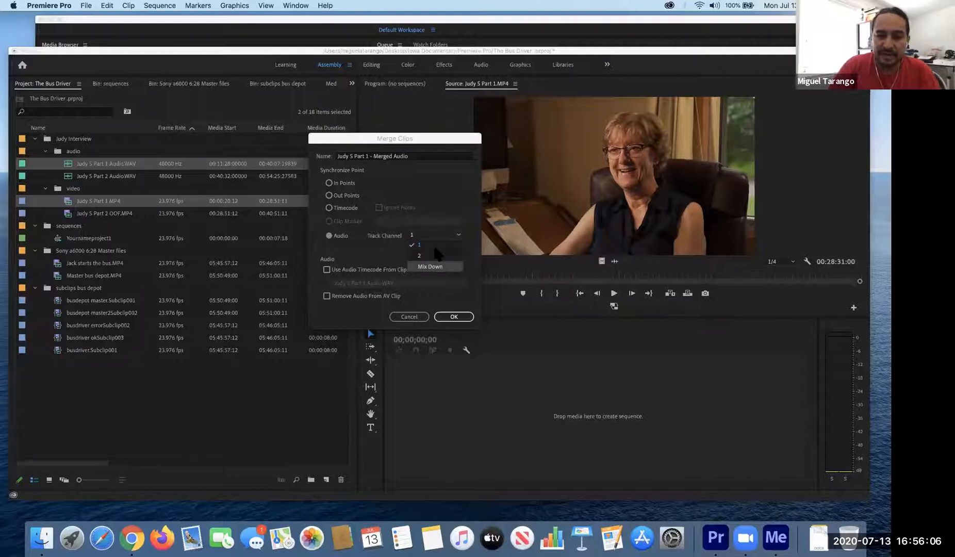
pyautogui.click(434, 246)
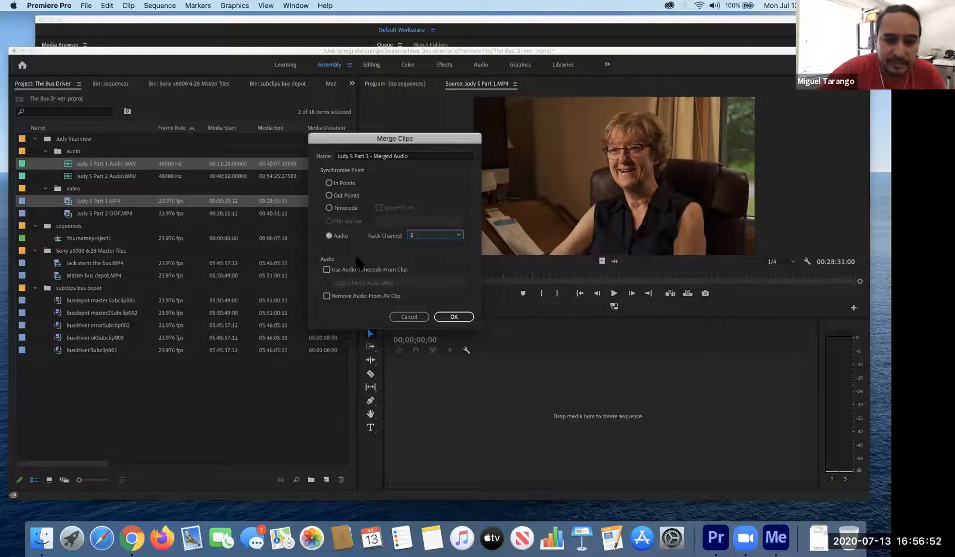
pyautogui.click(327, 296)
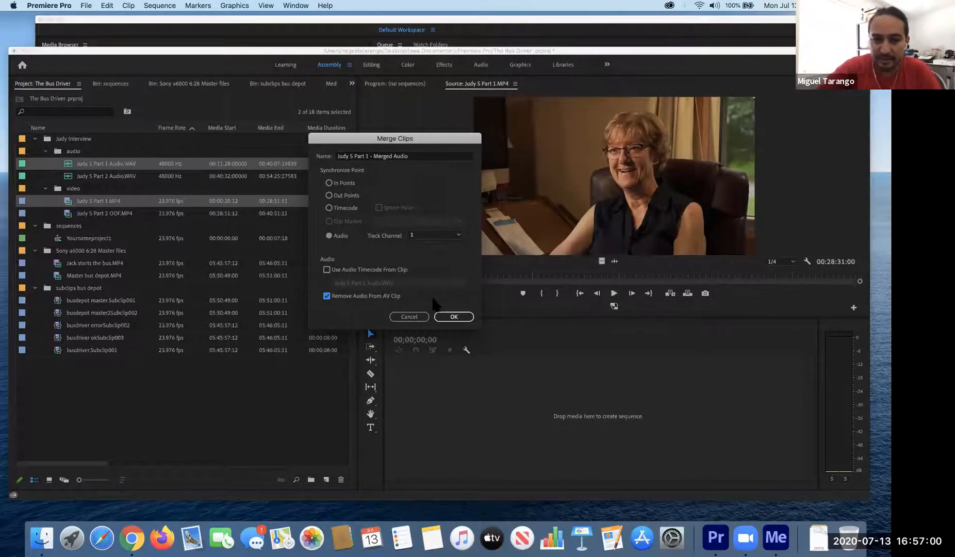
pyautogui.click(453, 316)
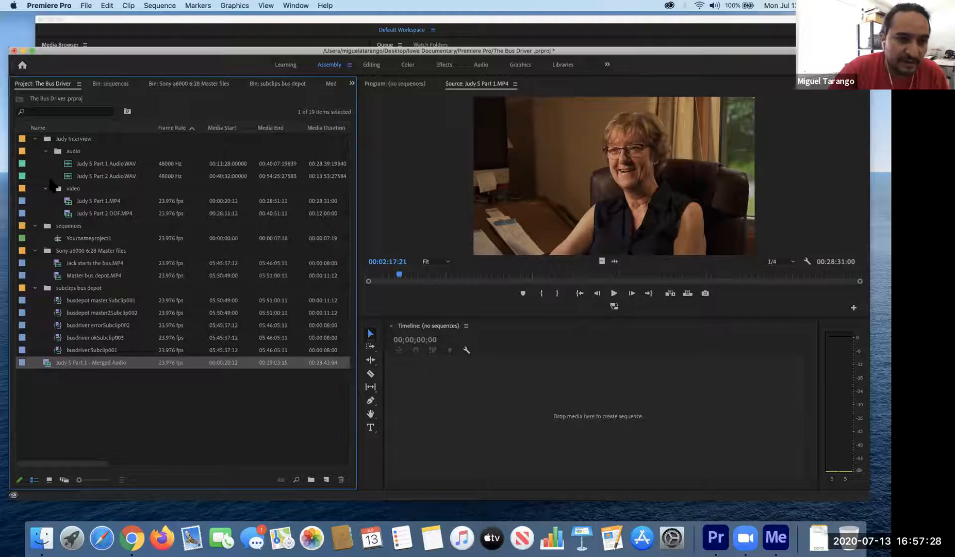
# Step: Inspect the interview's audio and video bins and compare the media durations of the Part 1 clips with the merged clip
pyautogui.click(46, 151)
pyautogui.click(46, 164)
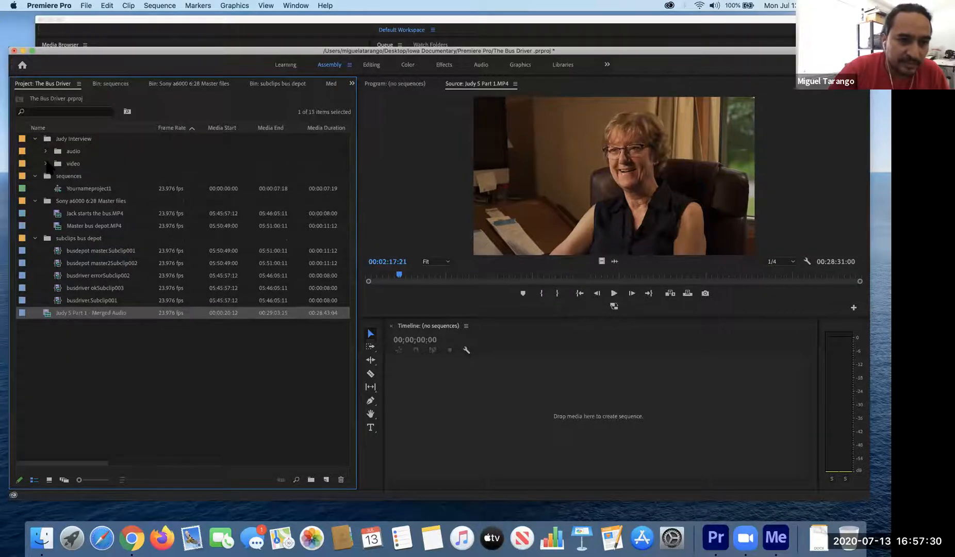
pyautogui.click(34, 140)
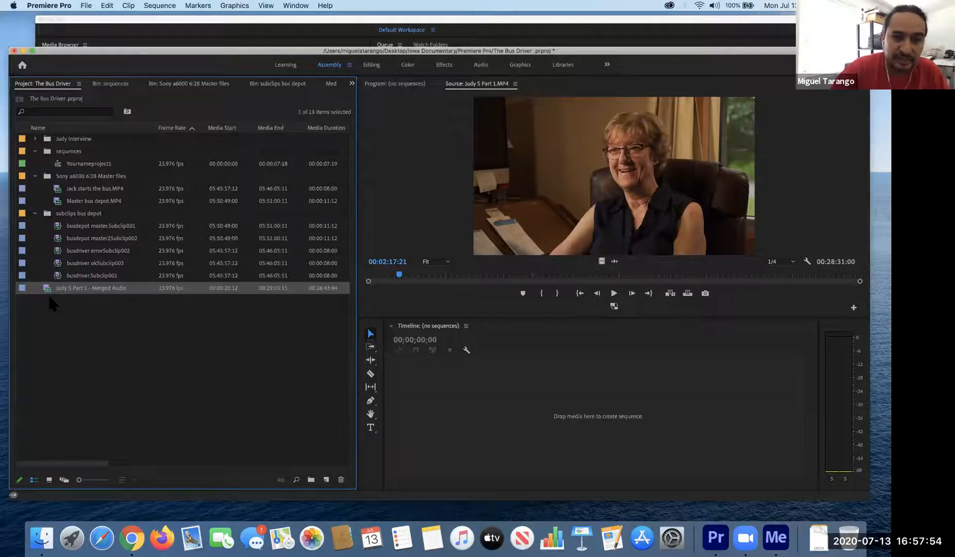
pyautogui.click(34, 139)
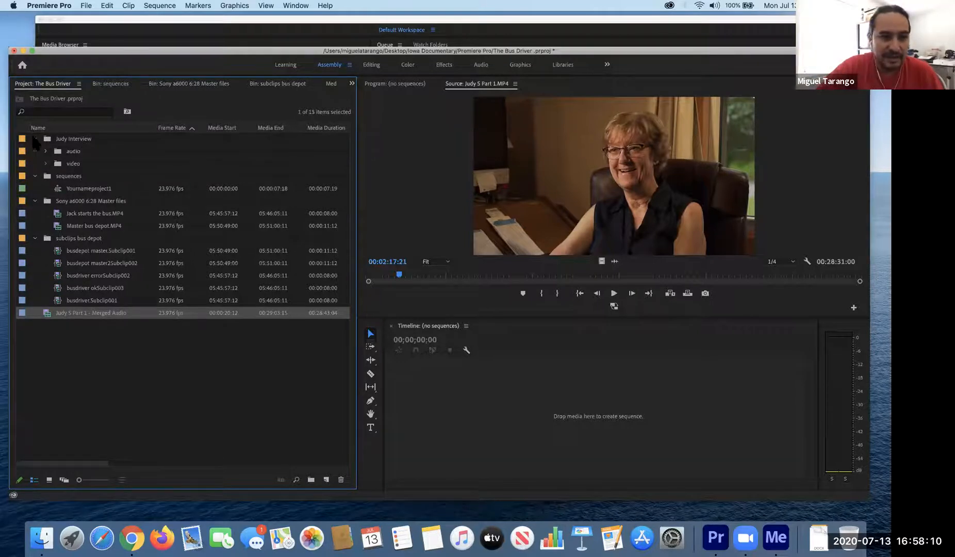
pyautogui.click(45, 164)
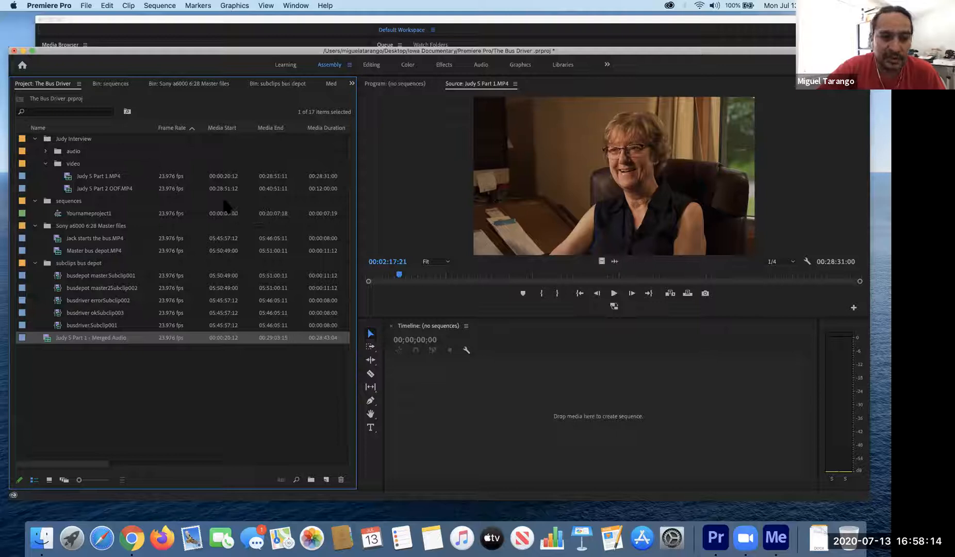
pyautogui.hscroll(2, 287, 189)
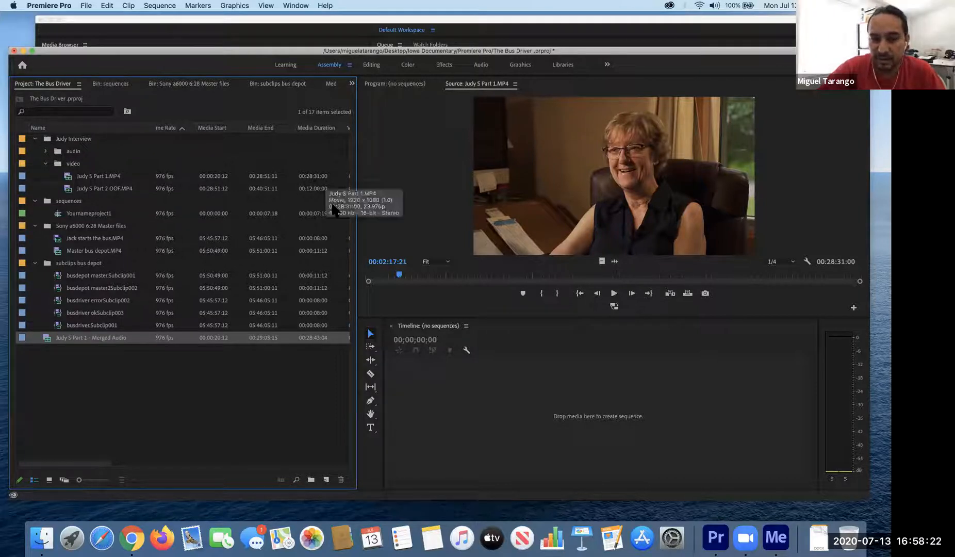
pyautogui.click(45, 150)
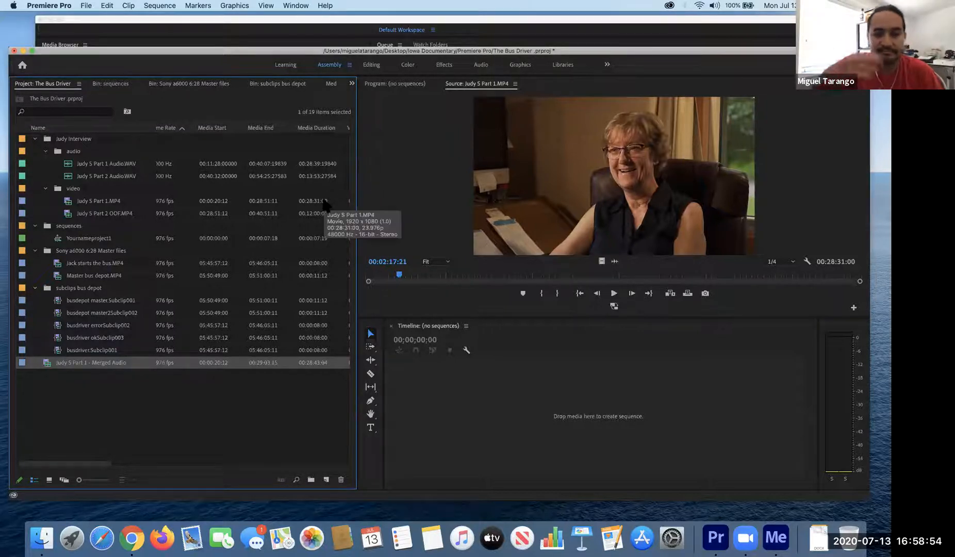
pyautogui.click(46, 151)
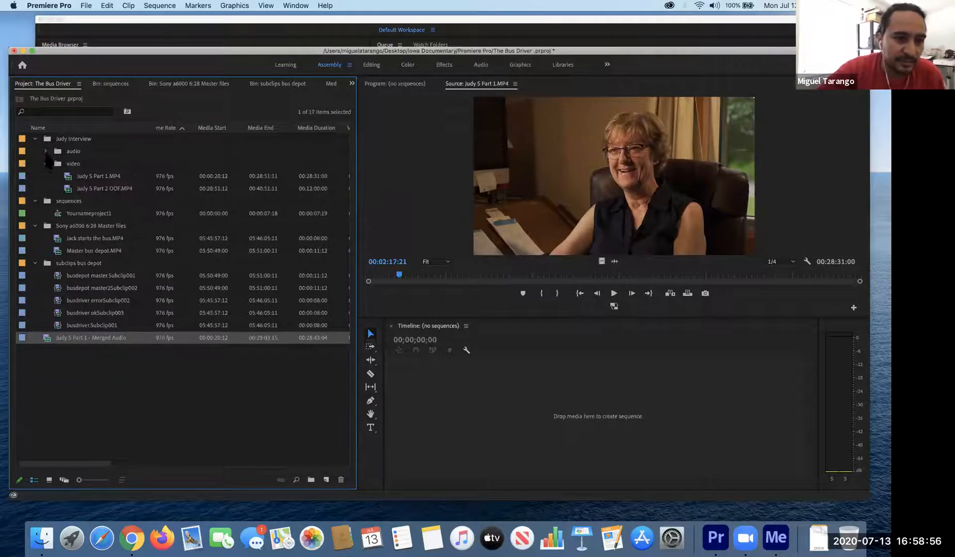
pyautogui.click(46, 164)
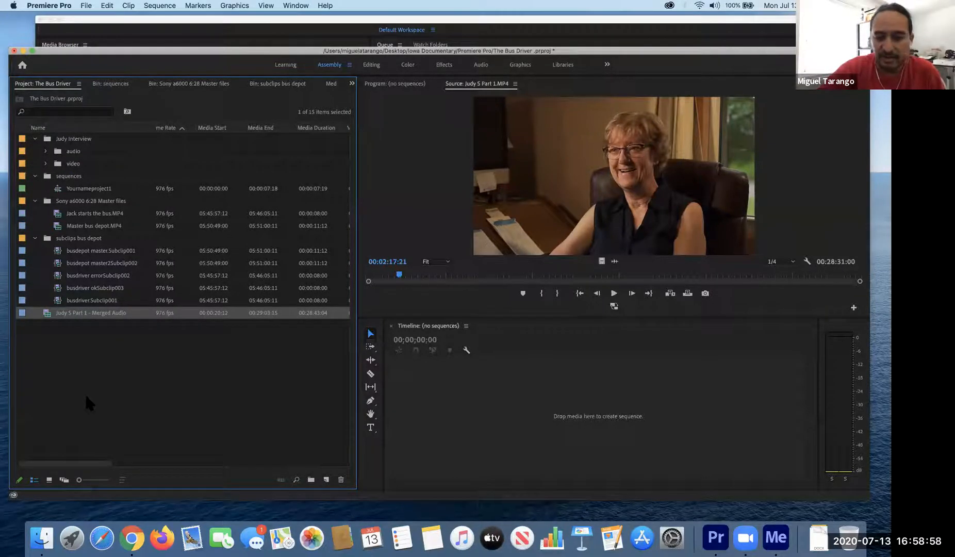
# Step: Create a bin named Merged Audio Clips and move the Part 1 merged clip into it
pyautogui.click(311, 480)
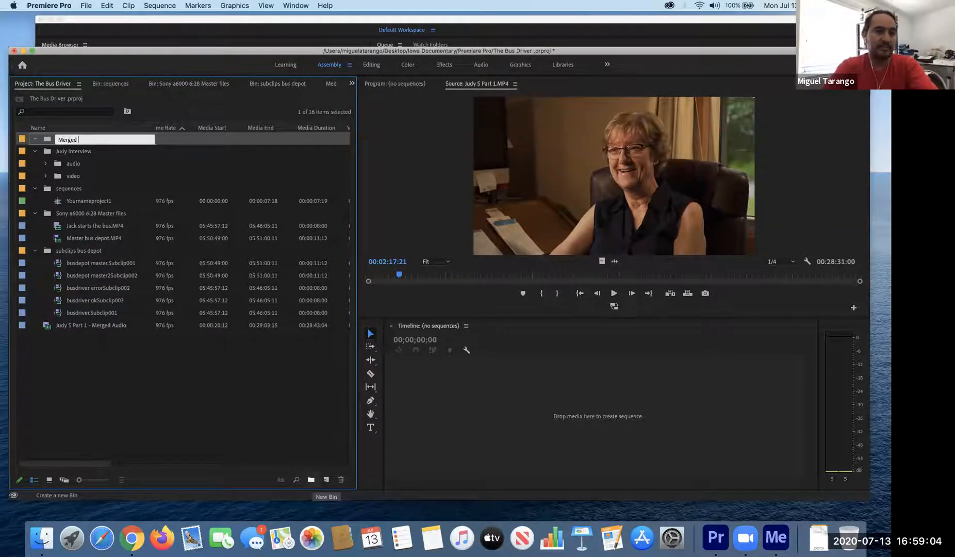
pyautogui.write('Merged Audio Cli')
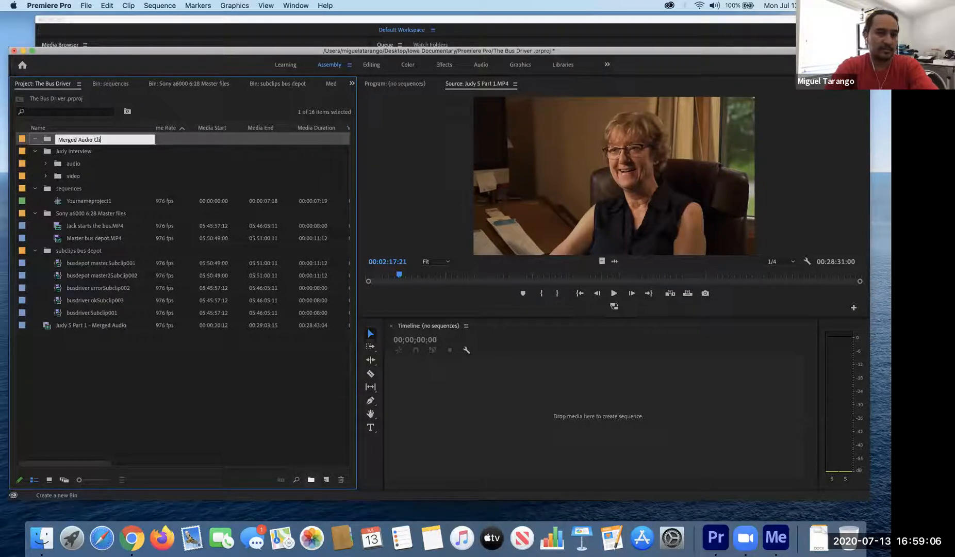
pyautogui.write('ps')
pyautogui.press('Tab')
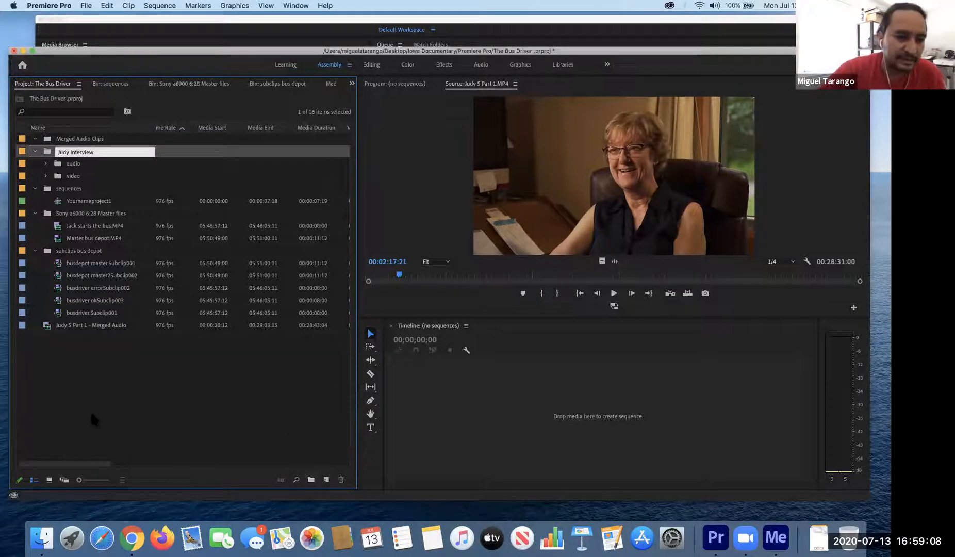
pyautogui.moveTo(46, 330); pyautogui.dragTo(78, 139)
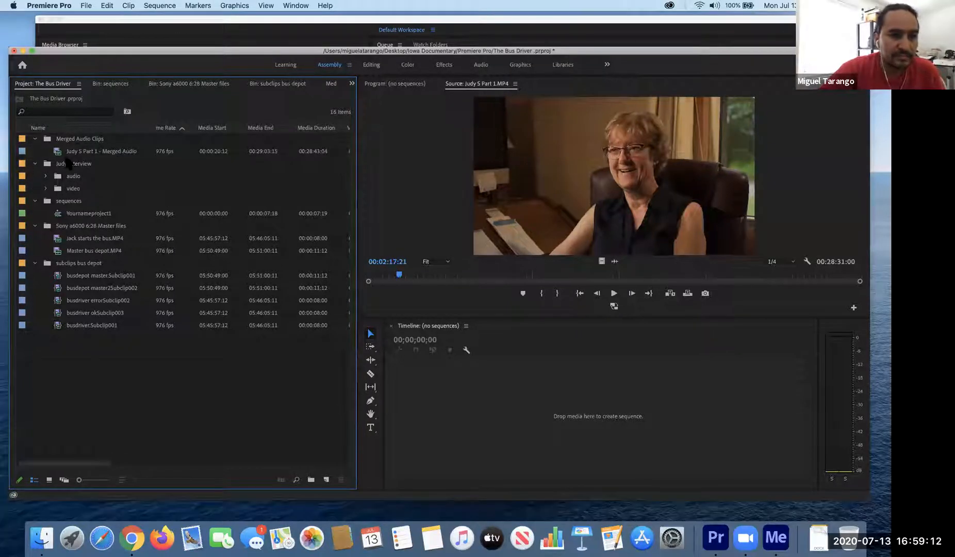
# Step: Load the merged Part 1 clip in the source monitor, and switch to the Part 1 video and WAV audio for comparison
pyautogui.doubleClick(63, 152)
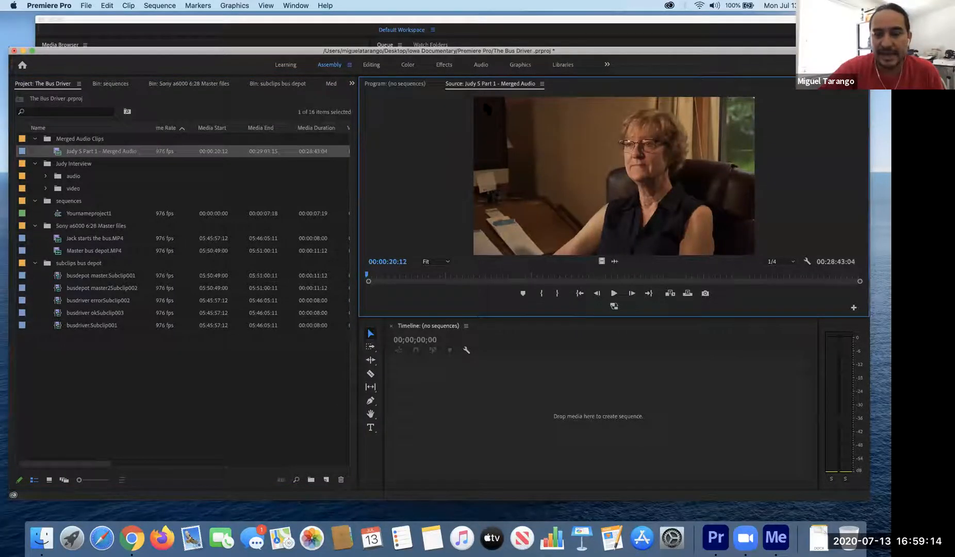
pyautogui.click(542, 83)
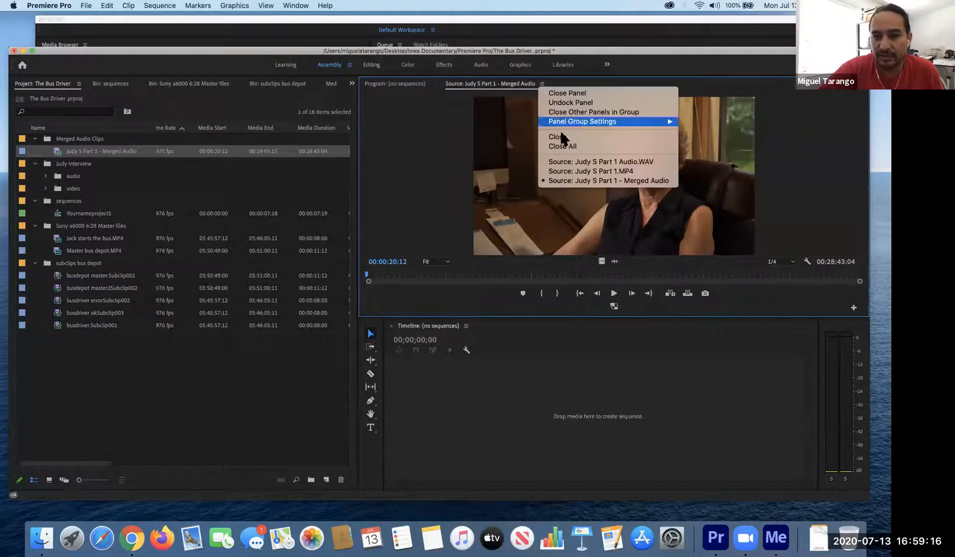
pyautogui.click(609, 170)
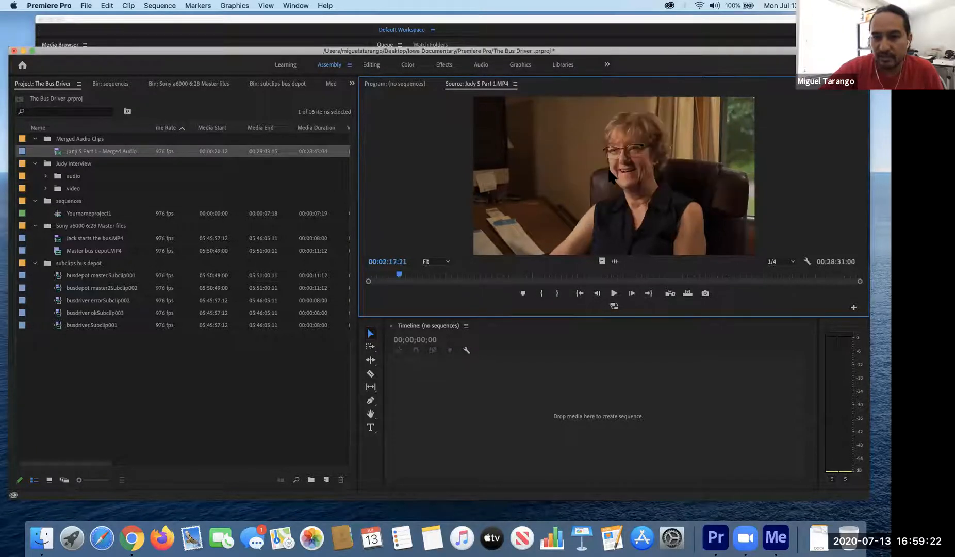
pyautogui.click(515, 84)
pyautogui.click(541, 160)
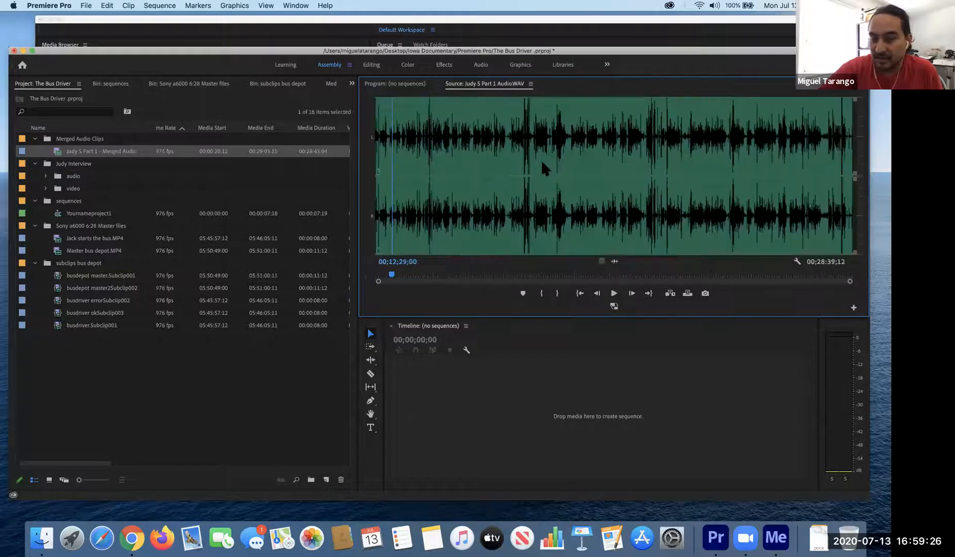
# Step: Switch the source monitor back to the Part 1 merged clip and play its opening minute to check the synced audio
pyautogui.click(528, 85)
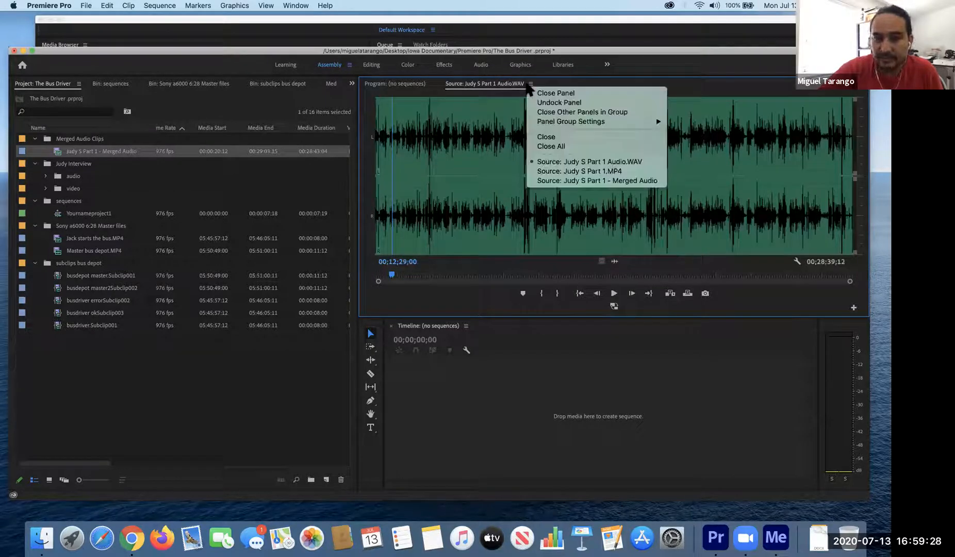
pyautogui.click(544, 181)
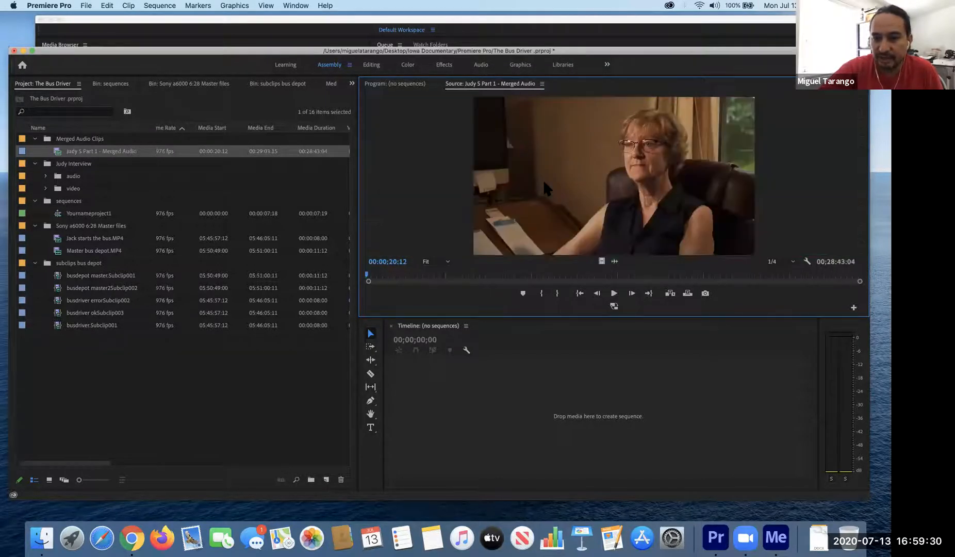
pyautogui.click(542, 85)
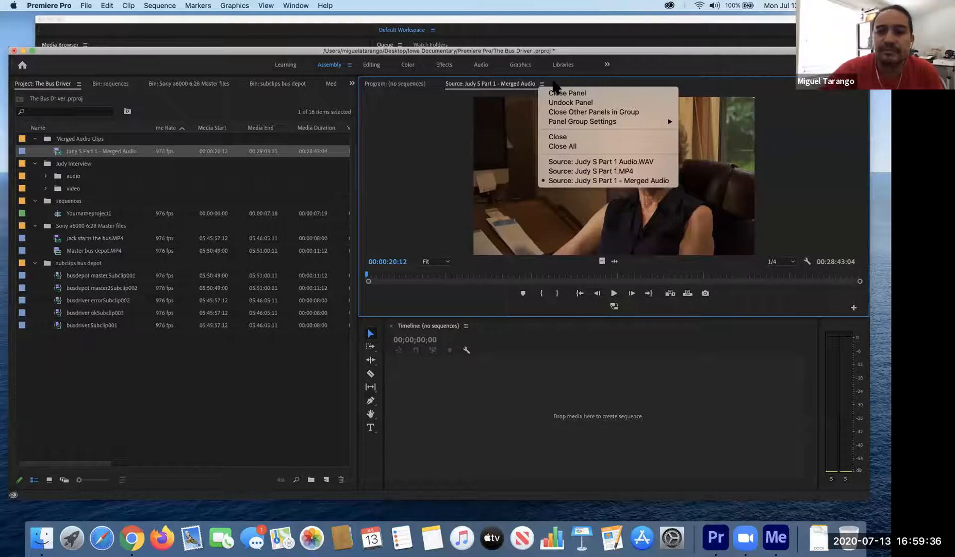
pyautogui.click(581, 84)
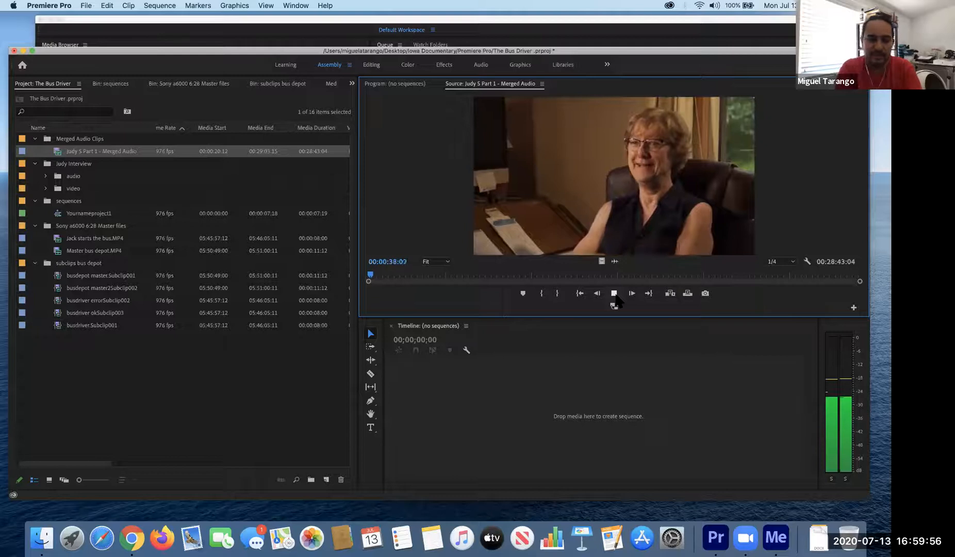
pyautogui.click(615, 298)
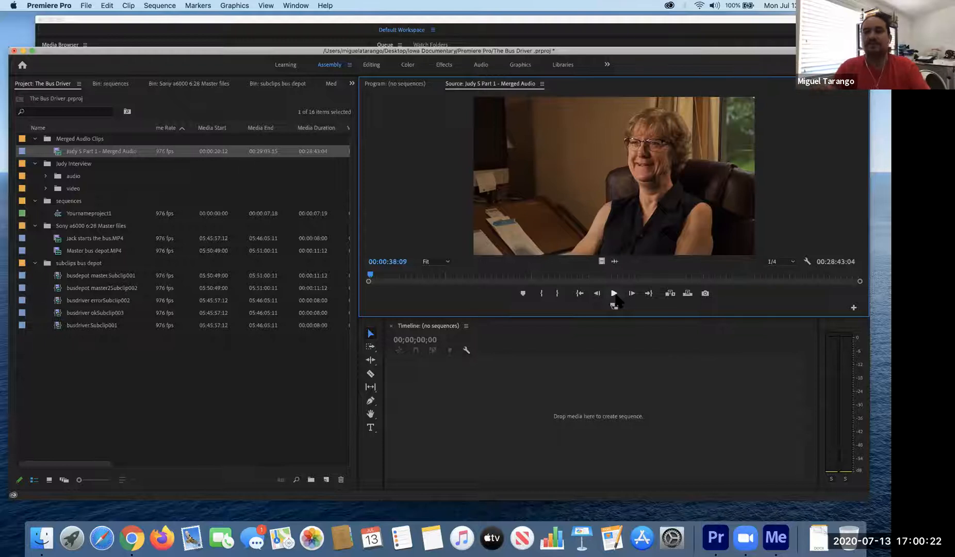
pyautogui.click(614, 294)
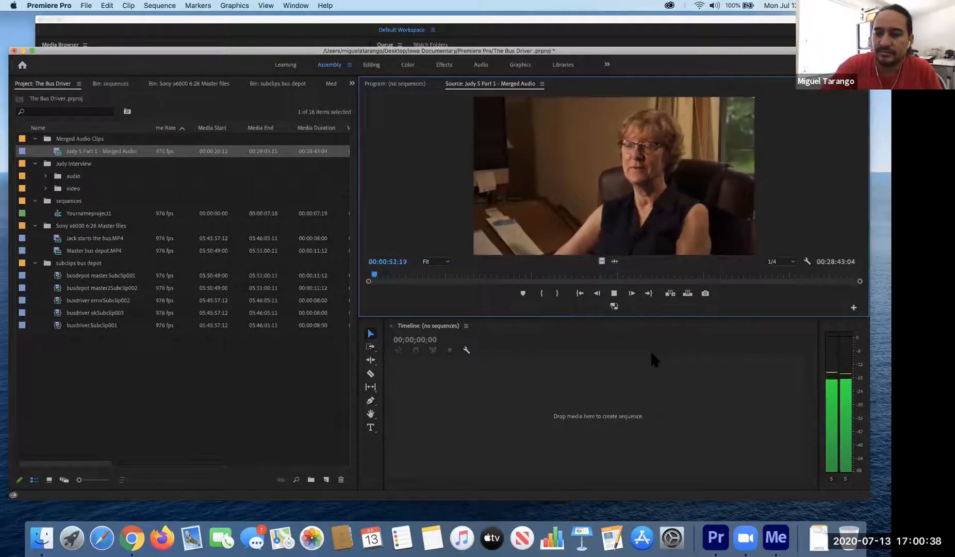
pyautogui.press('space')
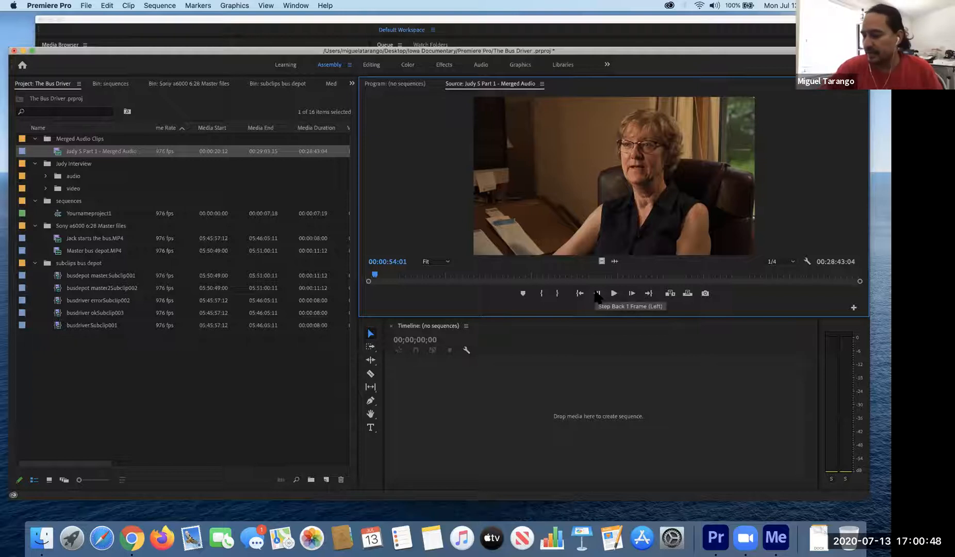
# Step: Set the source monitor's playback resolution to Full, and return it to 1/4
pyautogui.click(786, 264)
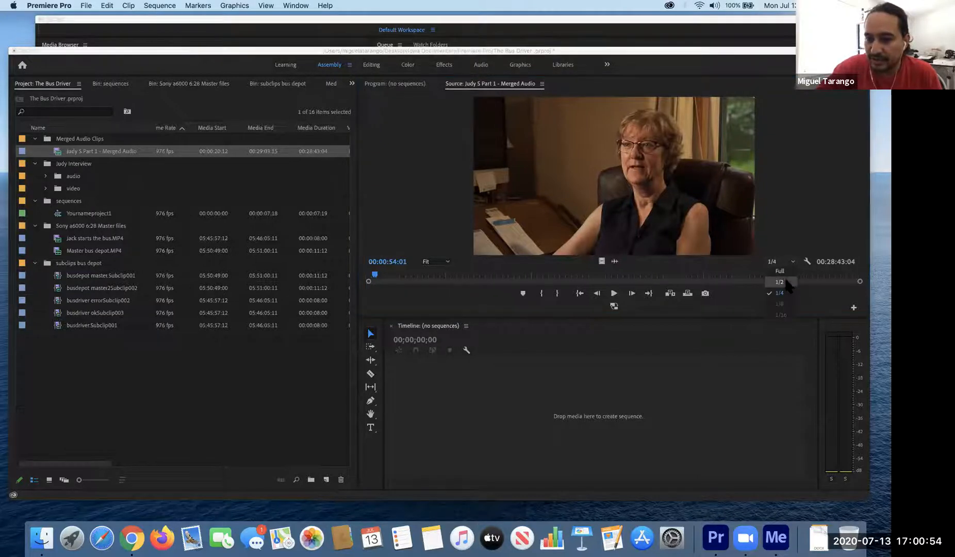
pyautogui.click(780, 271)
pyautogui.click(781, 264)
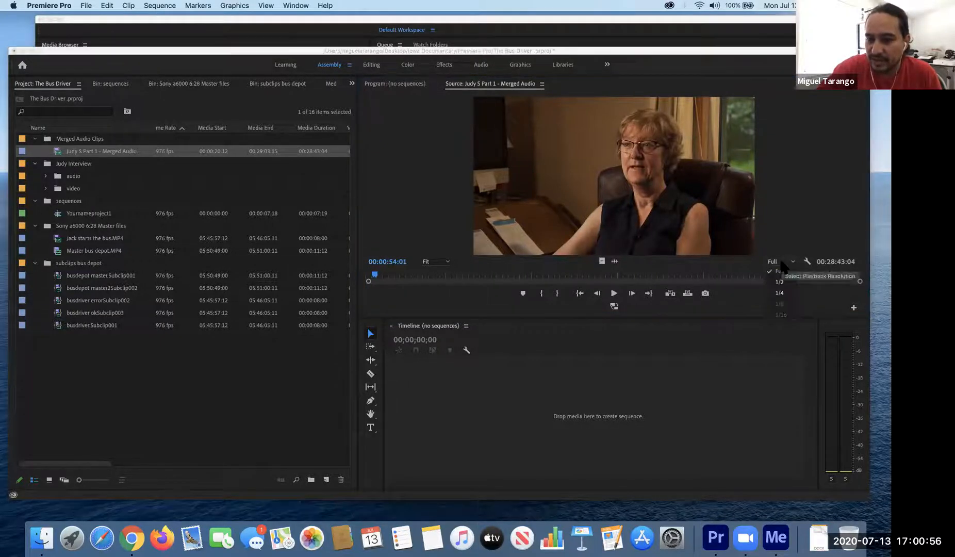
pyautogui.click(780, 293)
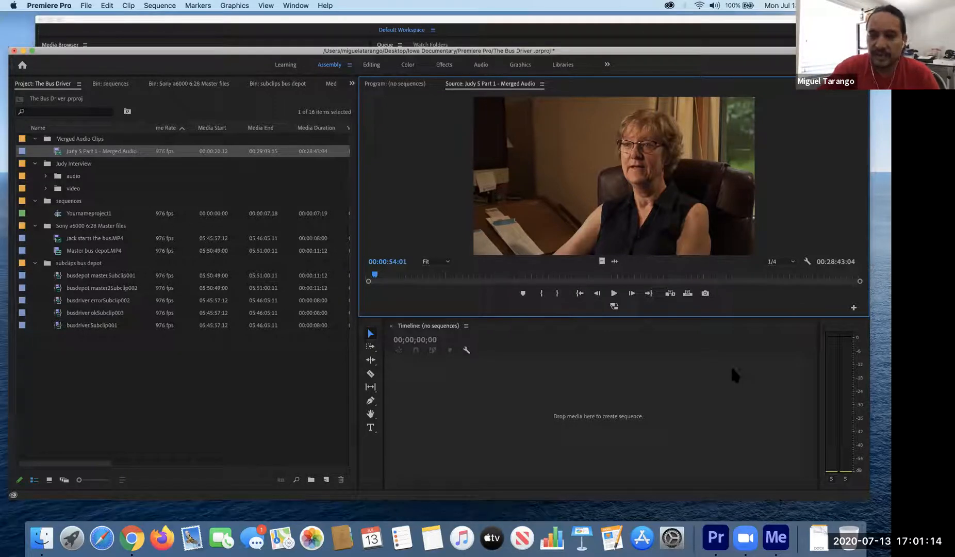
# Step: Quit Adobe Media Encoder, then reposition and slightly widen the Premiere Pro window
pyautogui.click(776, 537)
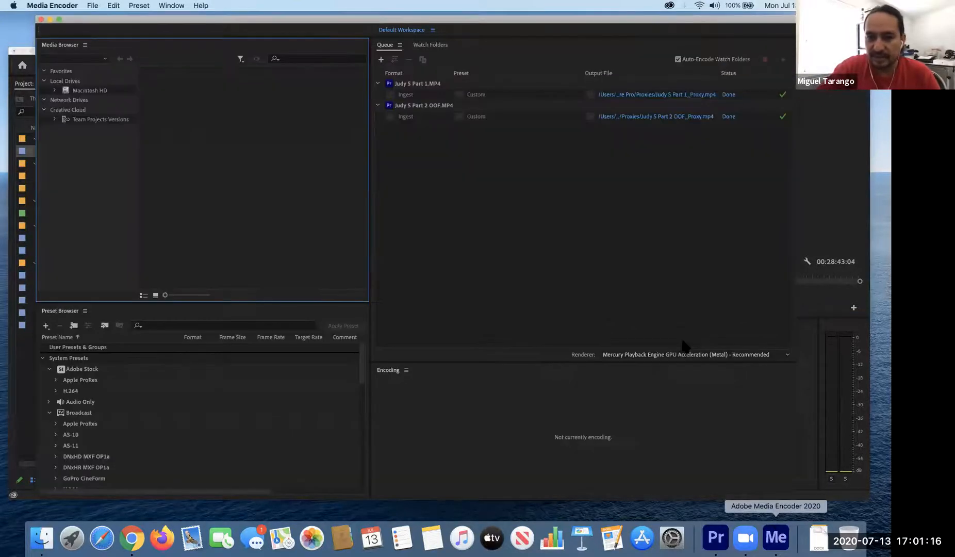
pyautogui.click(64, 6)
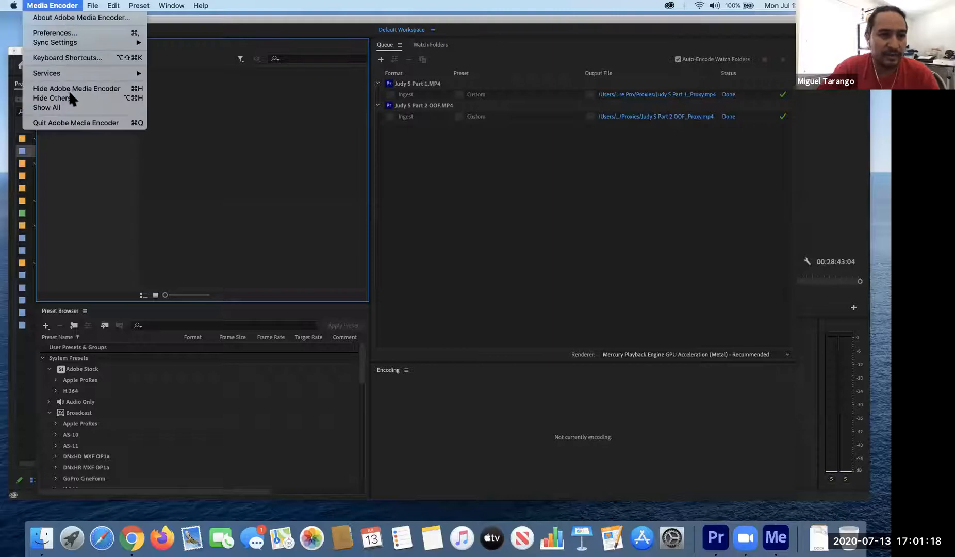
pyautogui.click(68, 123)
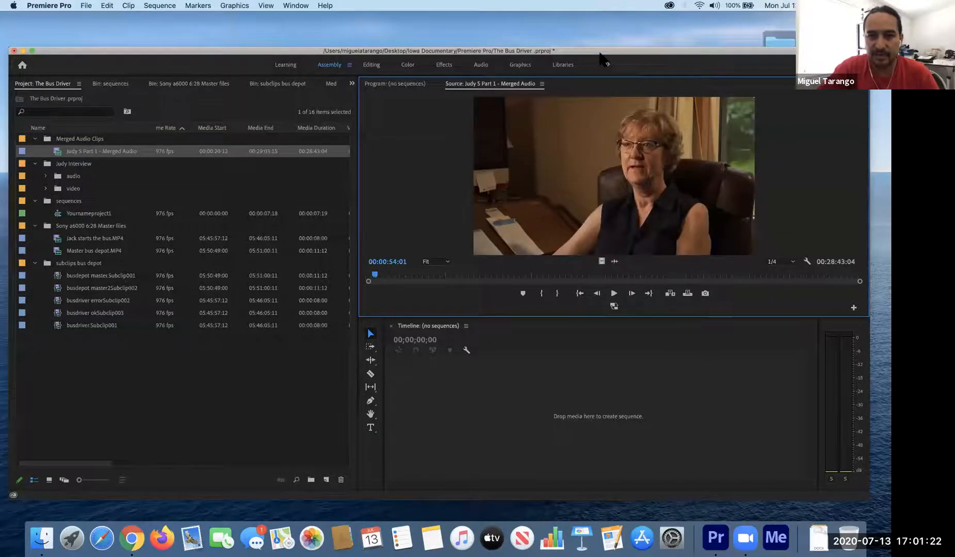
pyautogui.moveTo(599, 51); pyautogui.dragTo(593, 57)
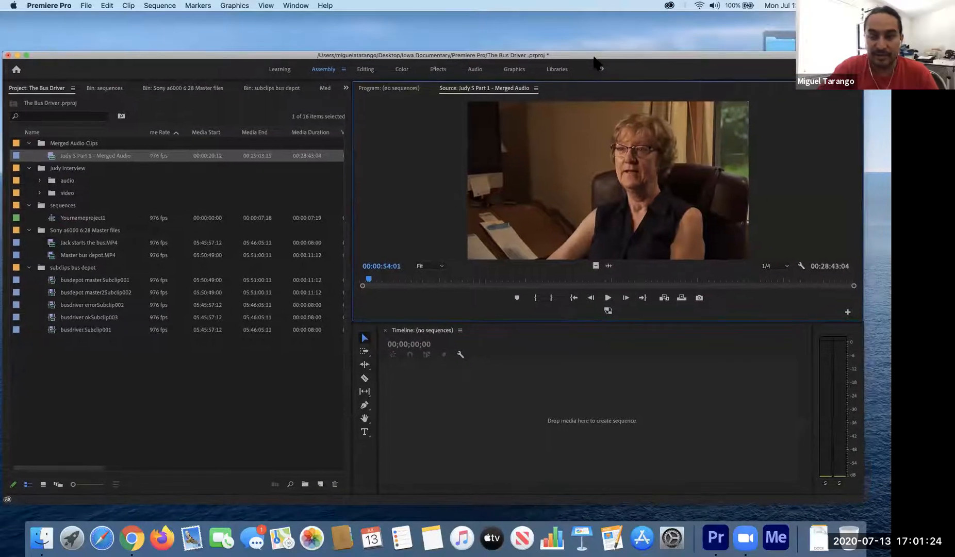
pyautogui.moveTo(864, 52); pyautogui.dragTo(884, 55)
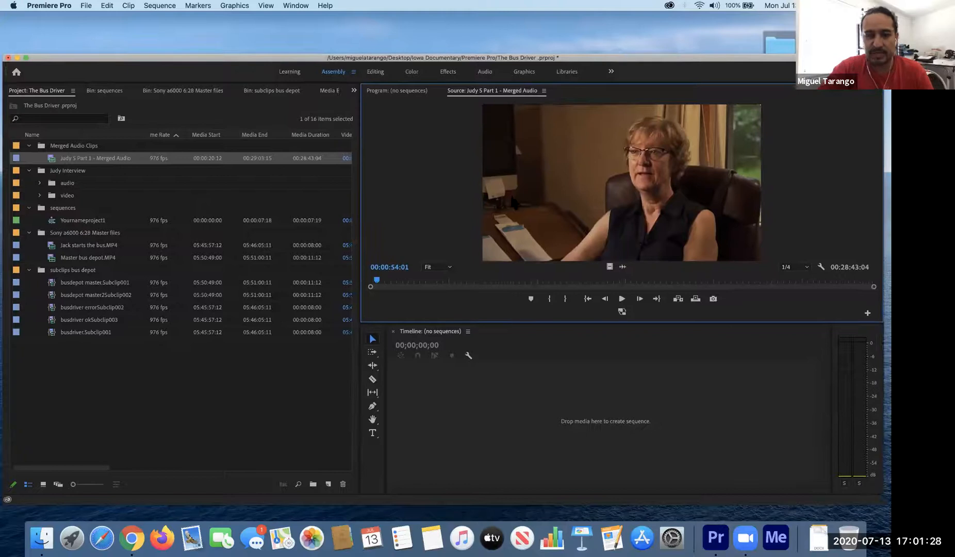
# Step: Play short stretches of the merged clip near its start and around 18 minutes 32 seconds to check audio sync
pyautogui.click(623, 299)
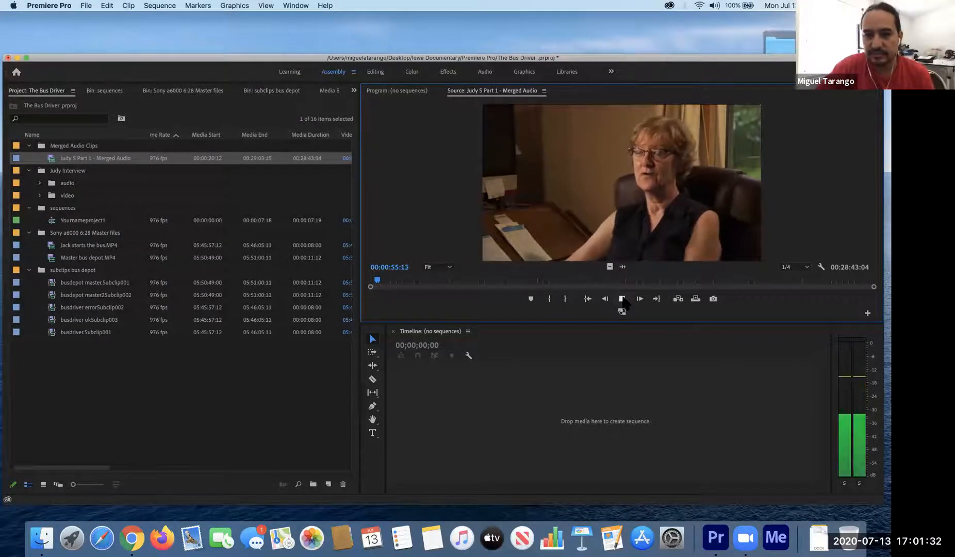
pyautogui.click(623, 299)
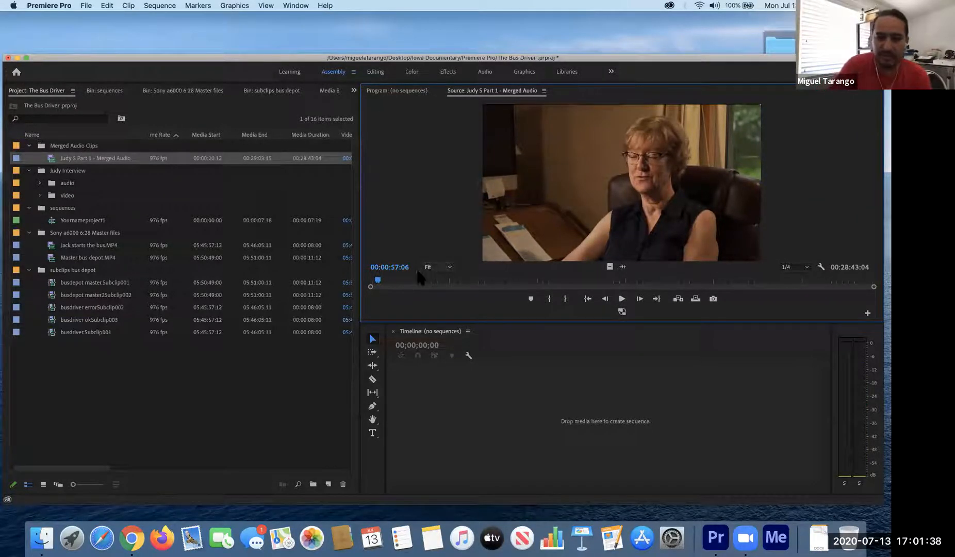
pyautogui.moveTo(378, 283); pyautogui.dragTo(687, 285)
pyautogui.click(621, 299)
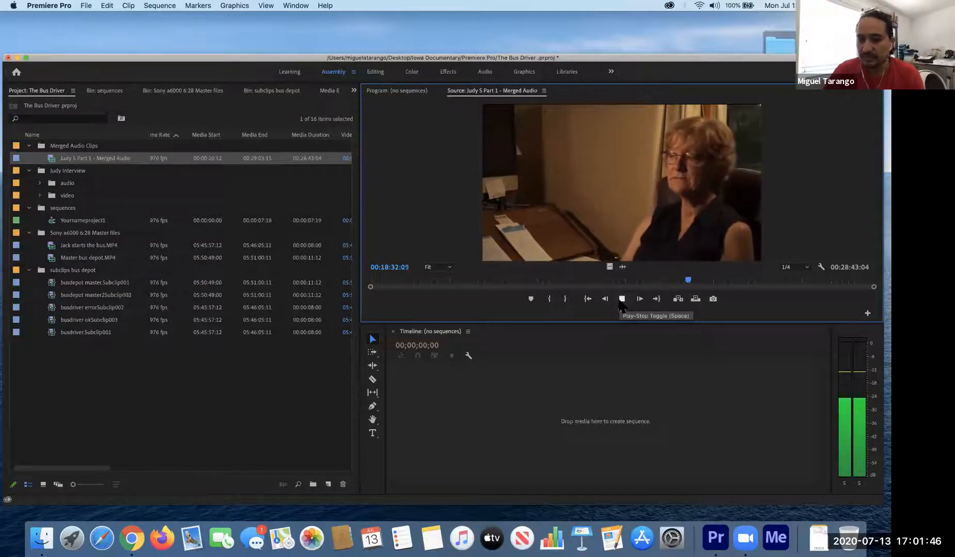
pyautogui.click(621, 299)
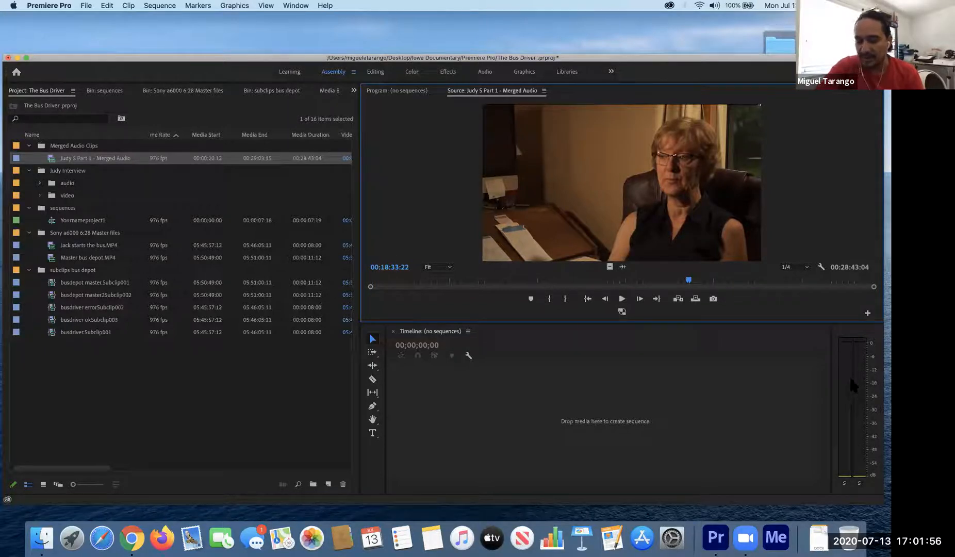
pyautogui.press('space')
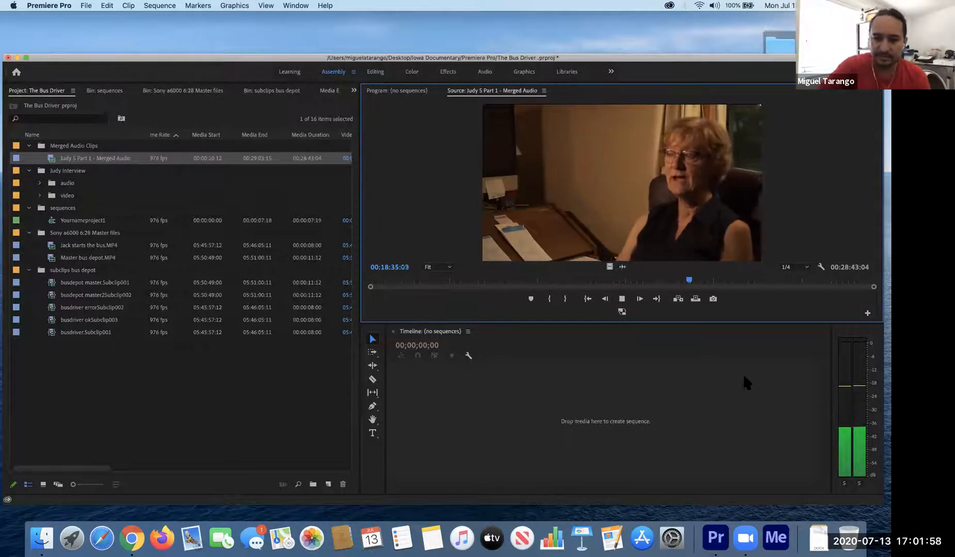
# Step: Play the merged clip from just before the six-minute mark, checking lip sync and the audio levels
pyautogui.moveTo(689, 280); pyautogui.dragTo(464, 284)
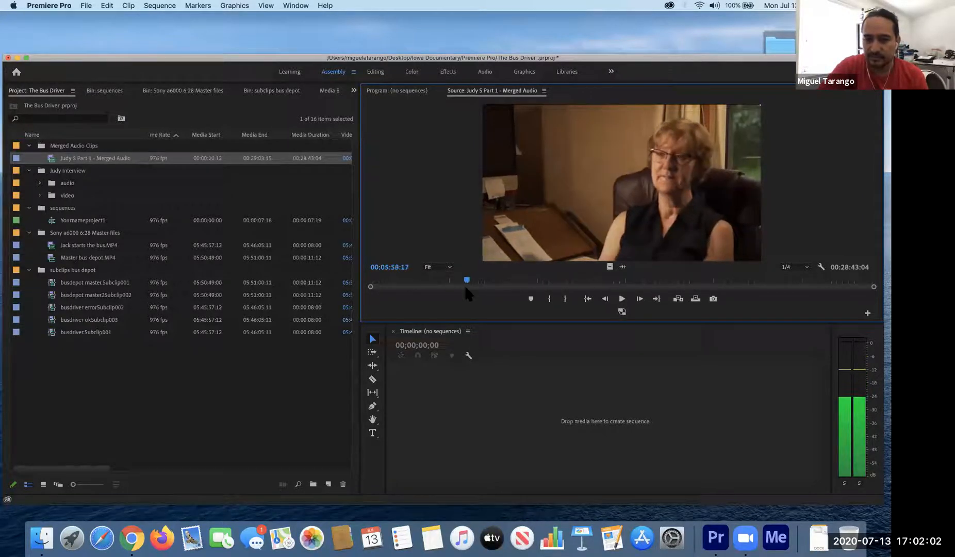
pyautogui.press('space')
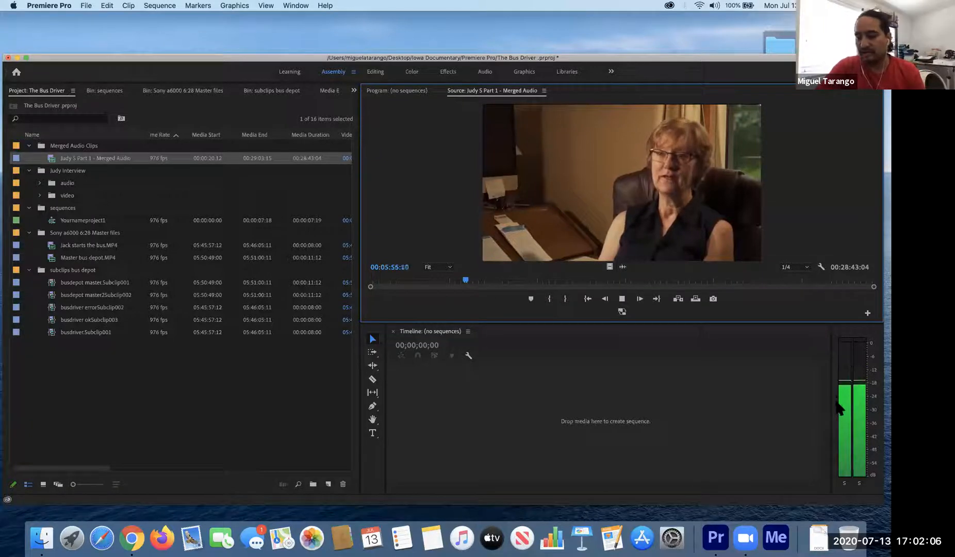
pyautogui.press('space')
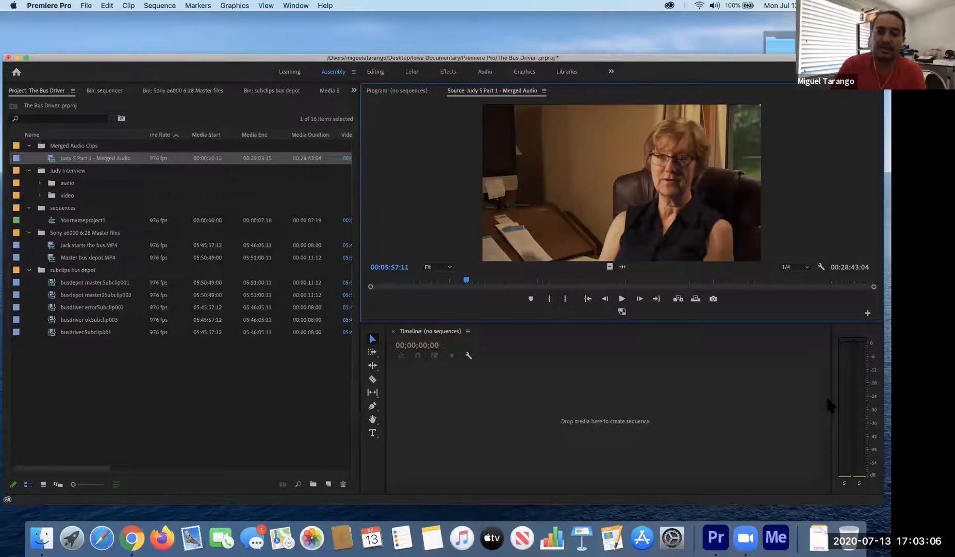
pyautogui.click(622, 301)
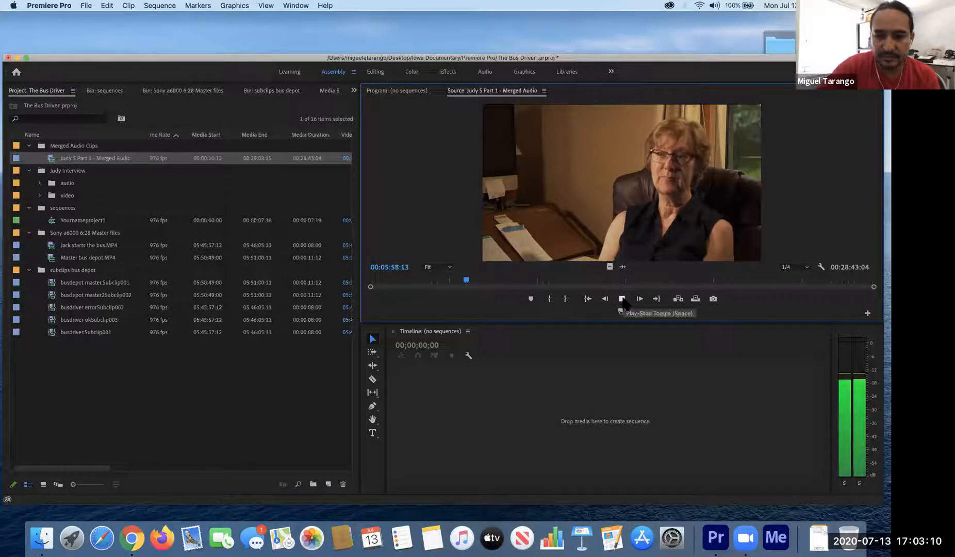
pyautogui.click(623, 302)
pyautogui.click(622, 301)
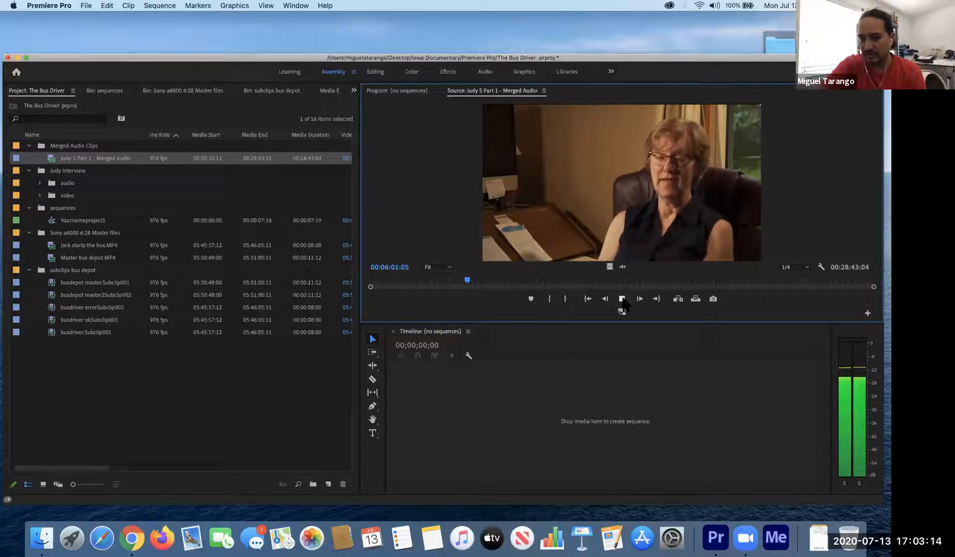
pyautogui.click(622, 302)
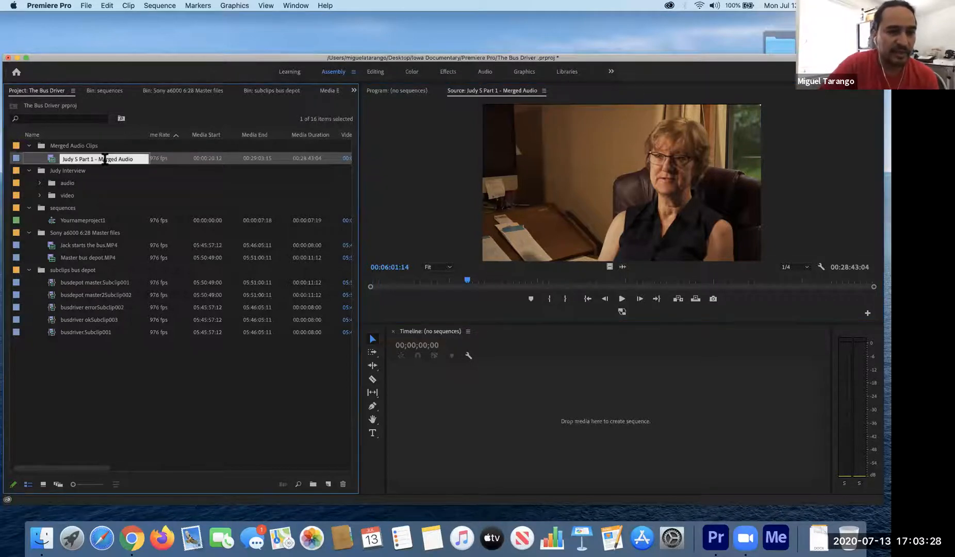
pyautogui.write('ty')
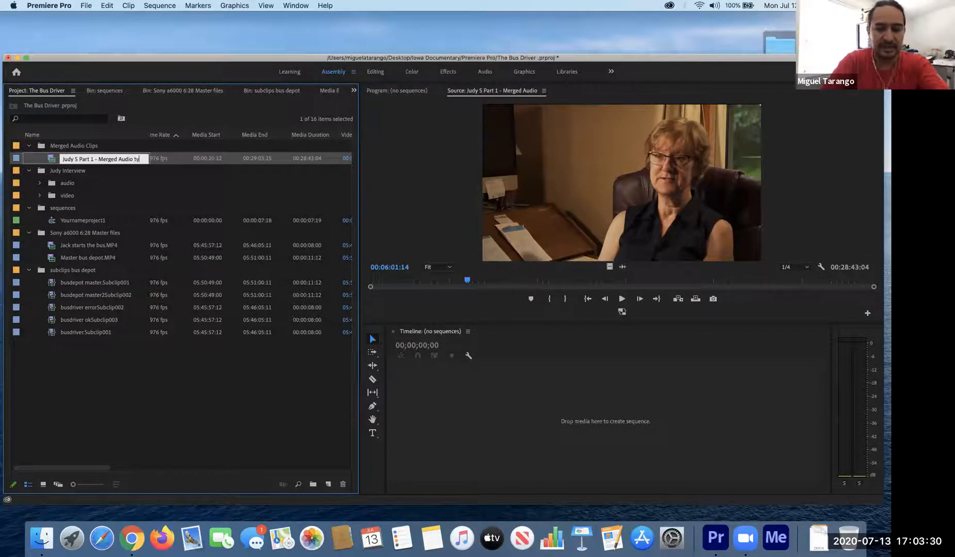
pyautogui.press('BackSpace')
pyautogui.press('BackSpace')
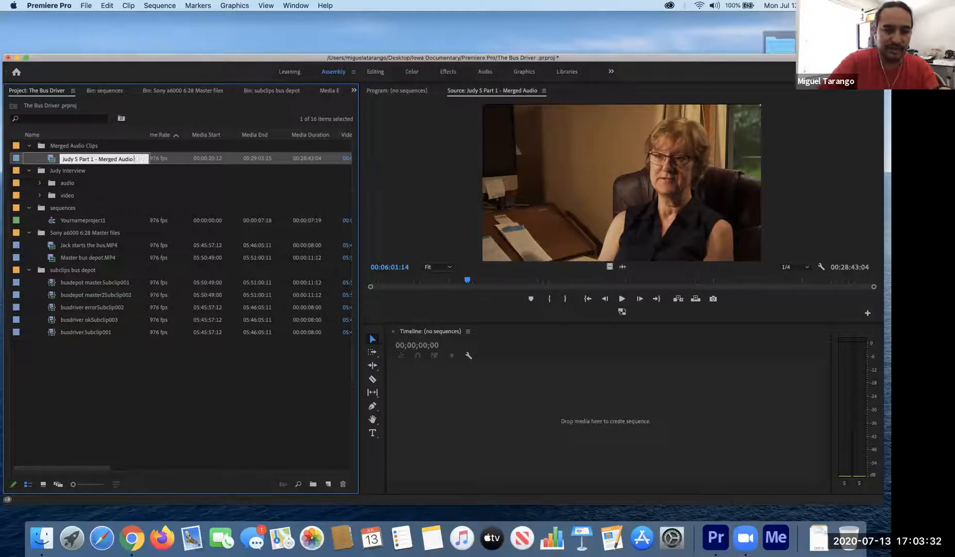
pyautogui.press('Tab')
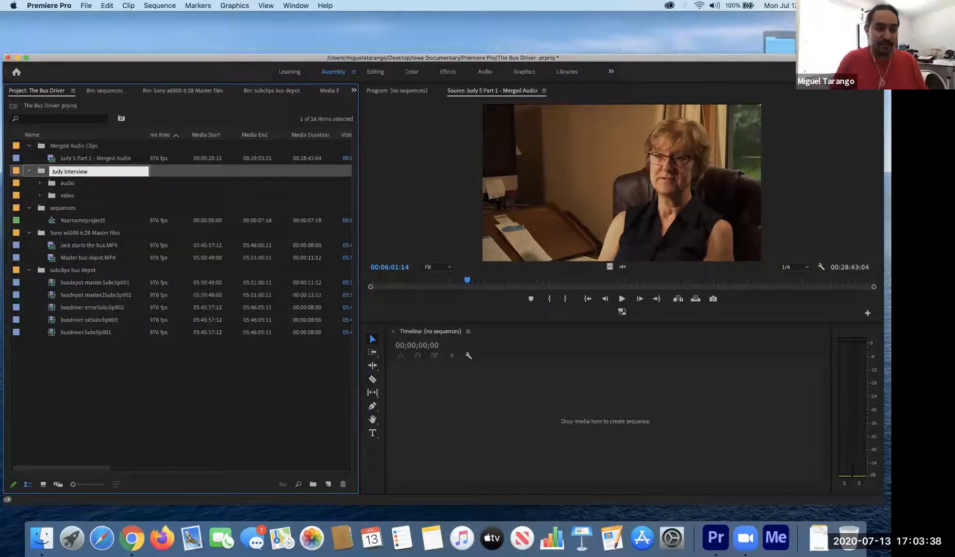
pyautogui.click(50, 160)
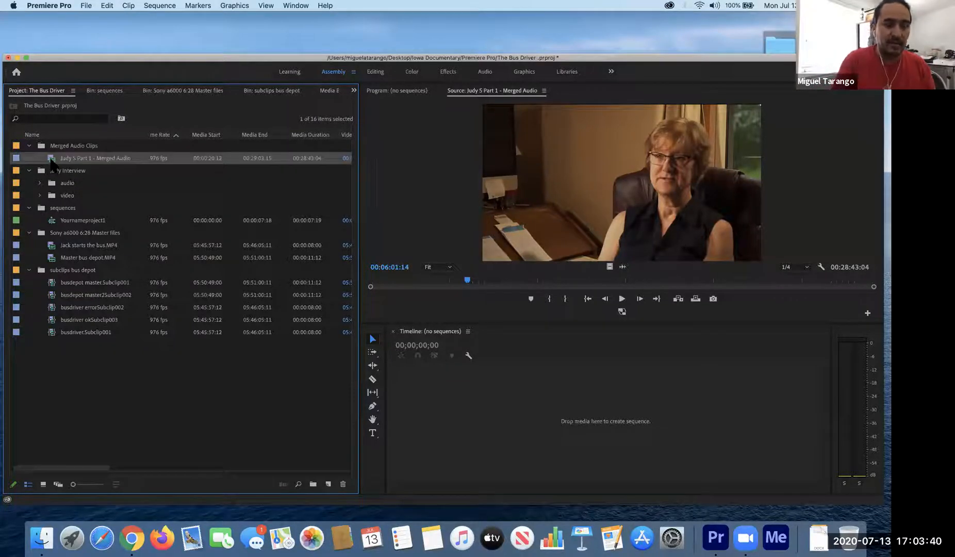
# Step: Collapse the subclips bus depot bin and create a new bin named with the interviewee's name followed by "Interview Subclips"
pyautogui.click(29, 270)
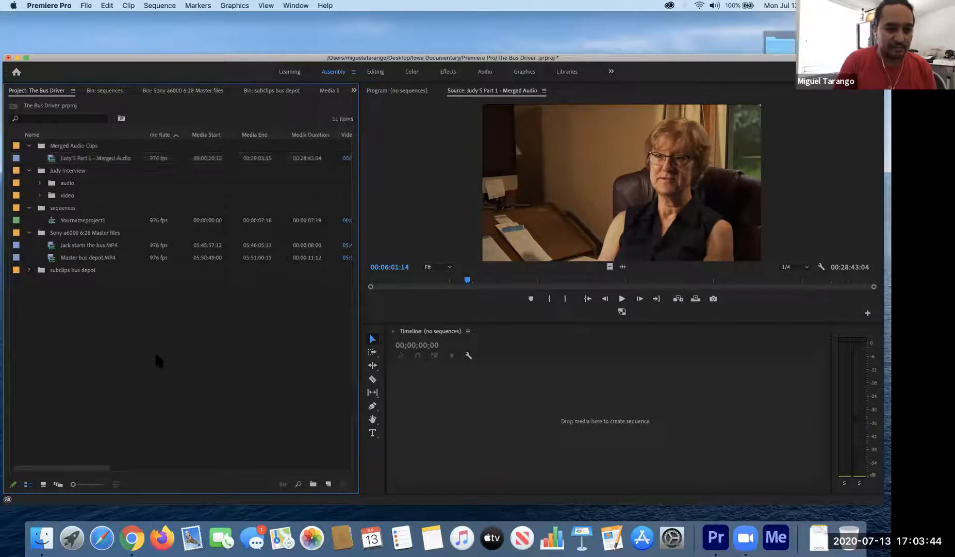
pyautogui.click(313, 484)
pyautogui.write('Judy')
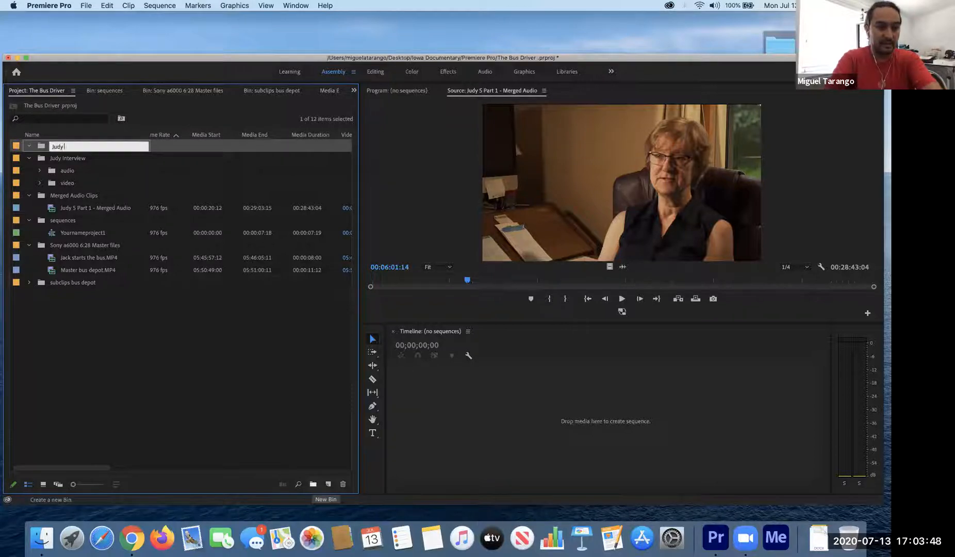
pyautogui.write(' S Interview Subclips')
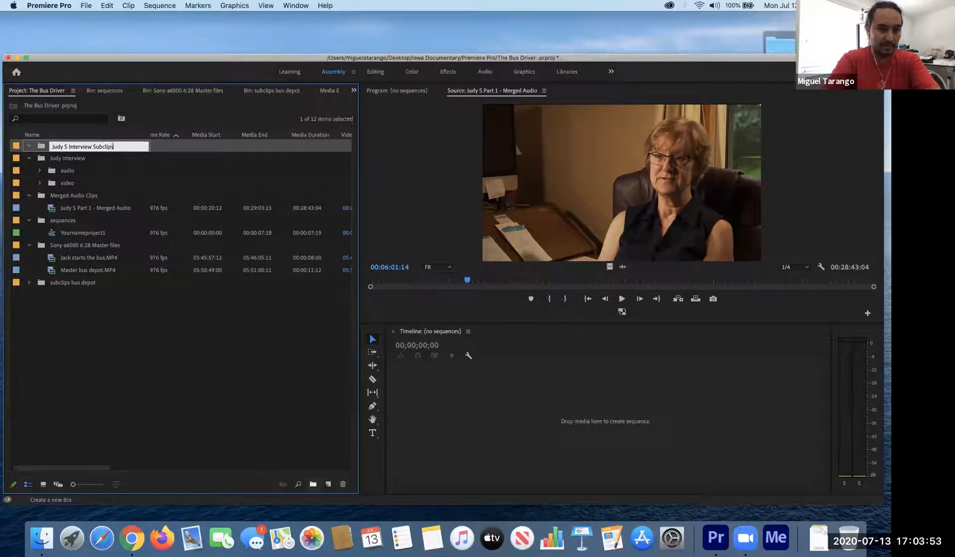
pyautogui.press('Tab')
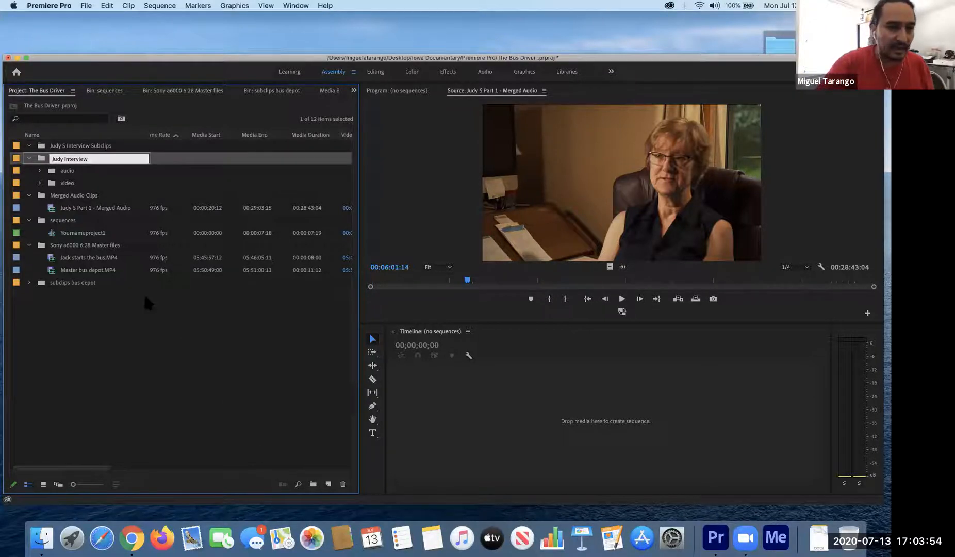
pyautogui.click(38, 161)
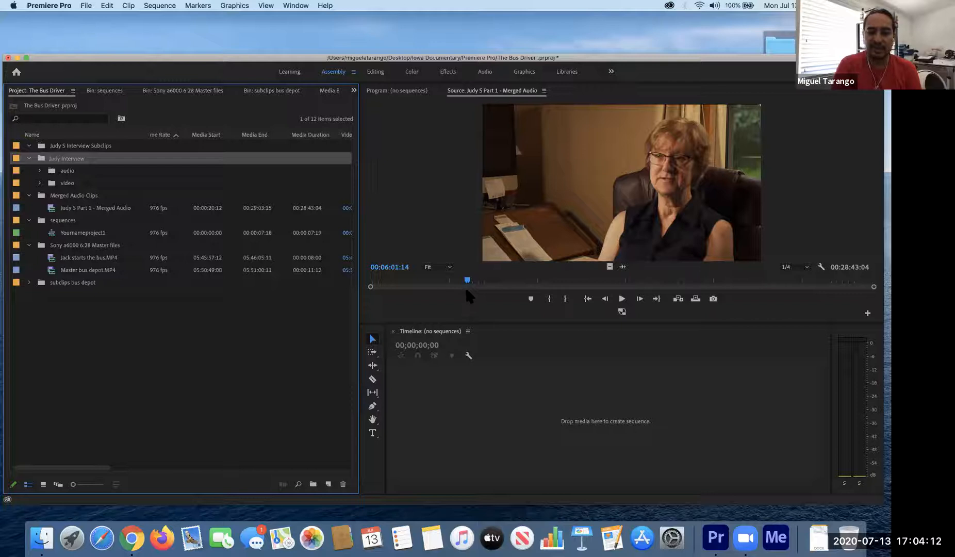
# Step: Collapse the interview, Merged Audio Clips, sequences and Sony a6000 6:28 Master files bins, then select the interview subclips bin
pyautogui.moveTo(467, 283); pyautogui.dragTo(418, 282)
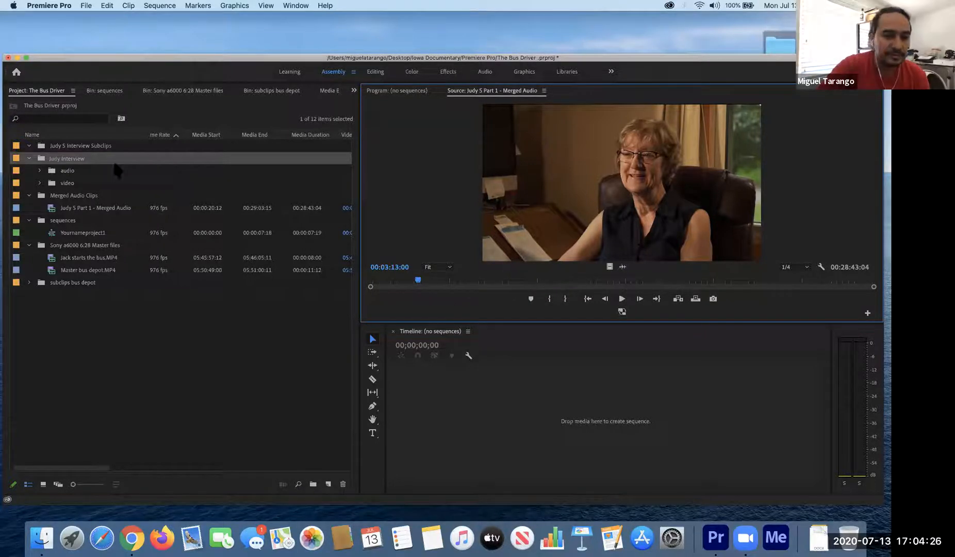
pyautogui.click(30, 158)
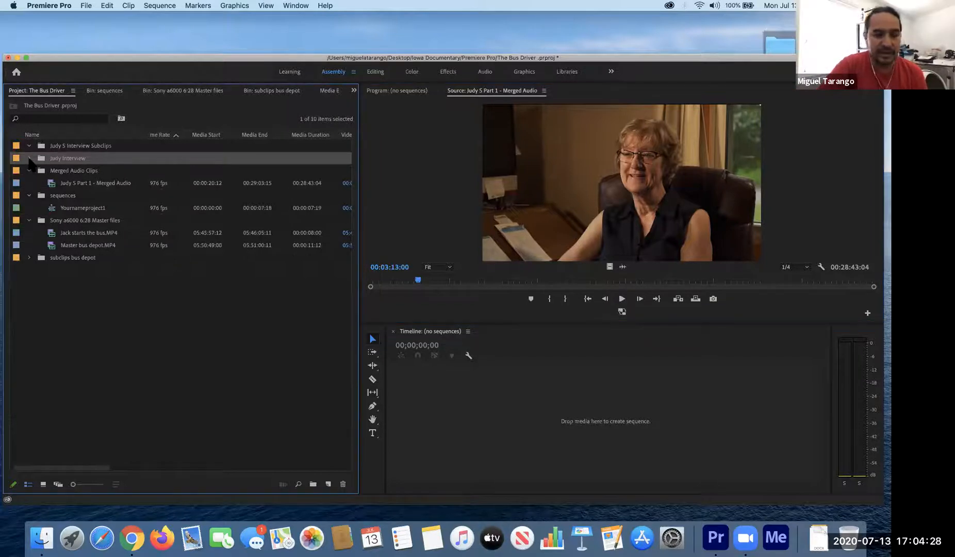
pyautogui.click(29, 168)
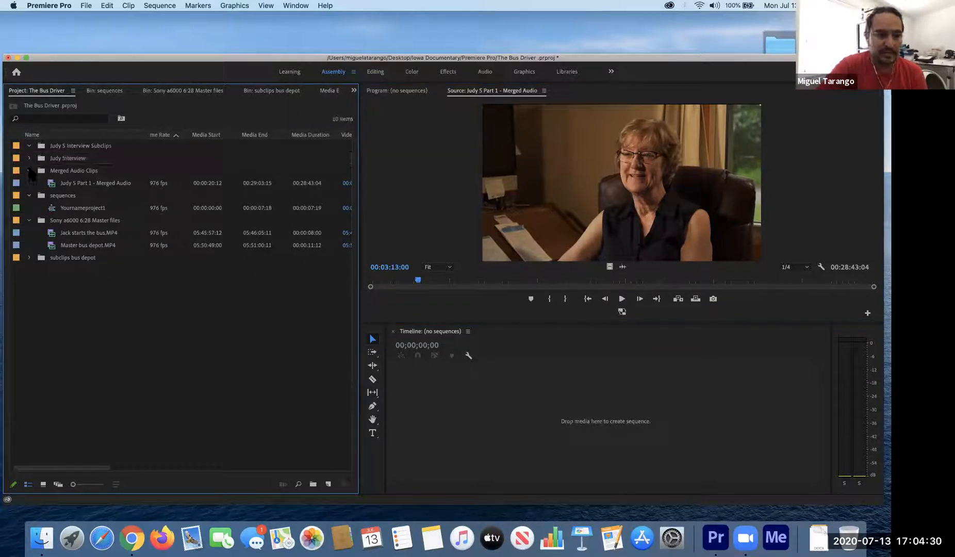
pyautogui.click(28, 170)
pyautogui.click(29, 182)
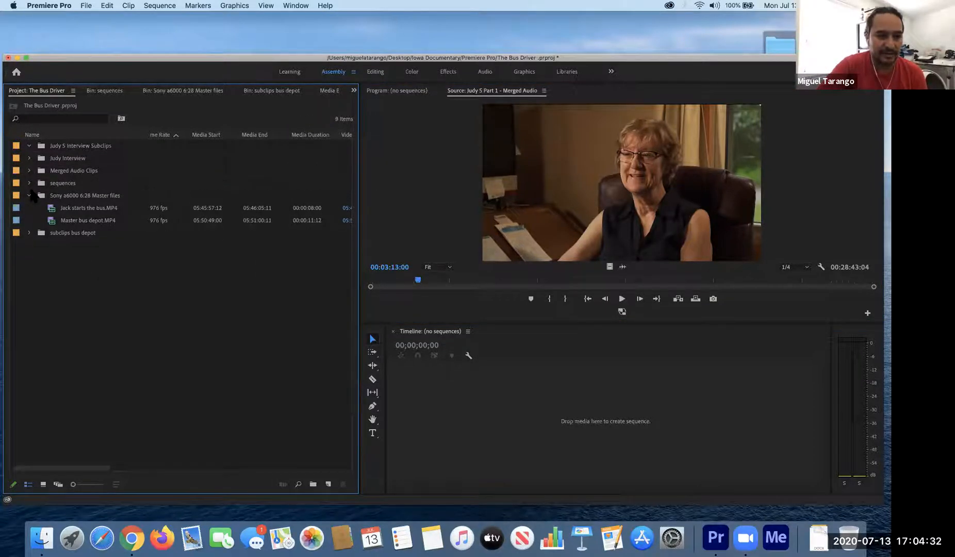
pyautogui.click(29, 195)
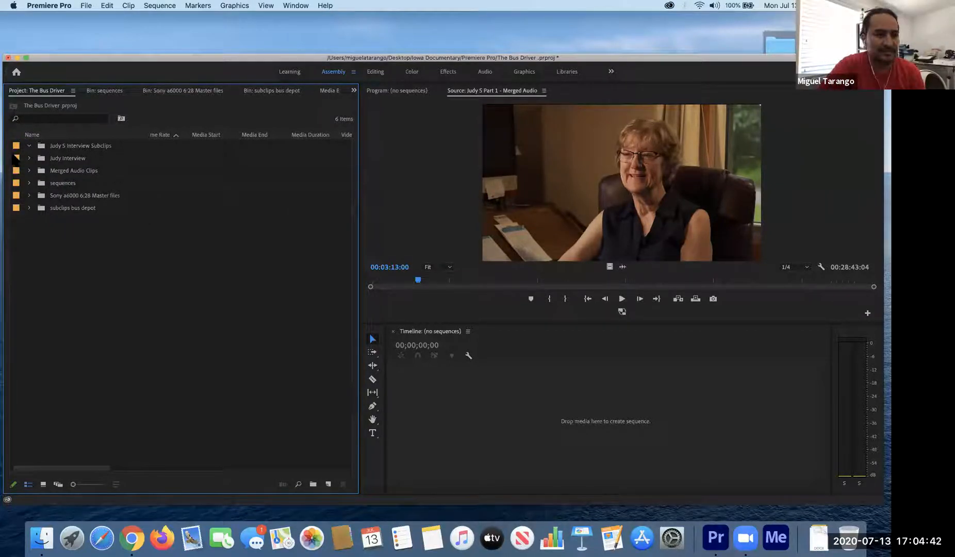
pyautogui.click(49, 147)
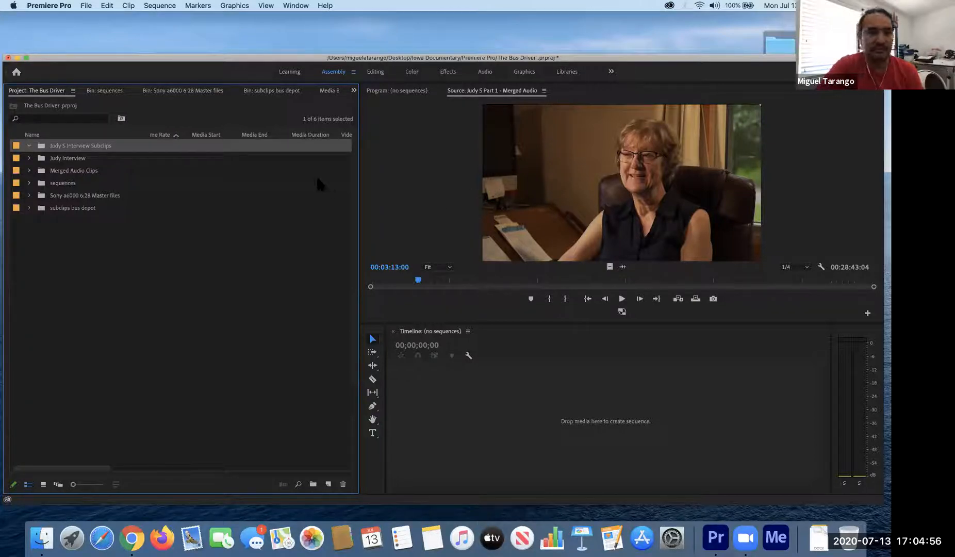
# Step: Play the merged clip forward and backward between about 2:20 and 2:24 to locate where an answer starts
pyautogui.click(412, 165)
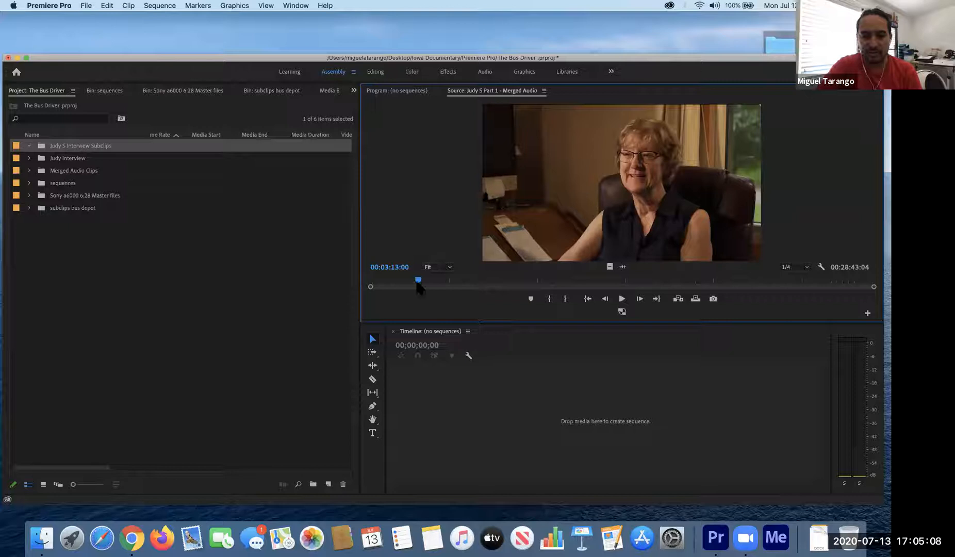
pyautogui.moveTo(418, 283); pyautogui.dragTo(404, 285)
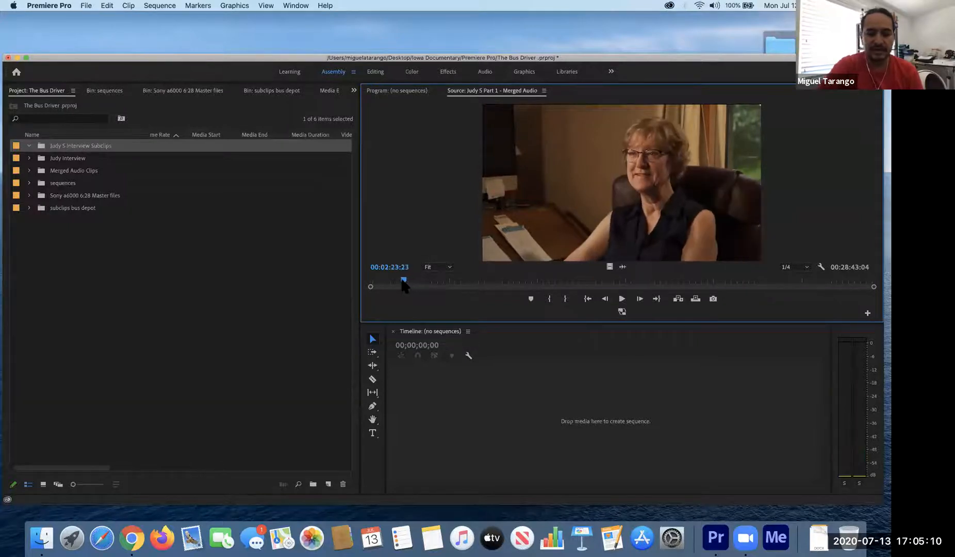
pyautogui.press('space')
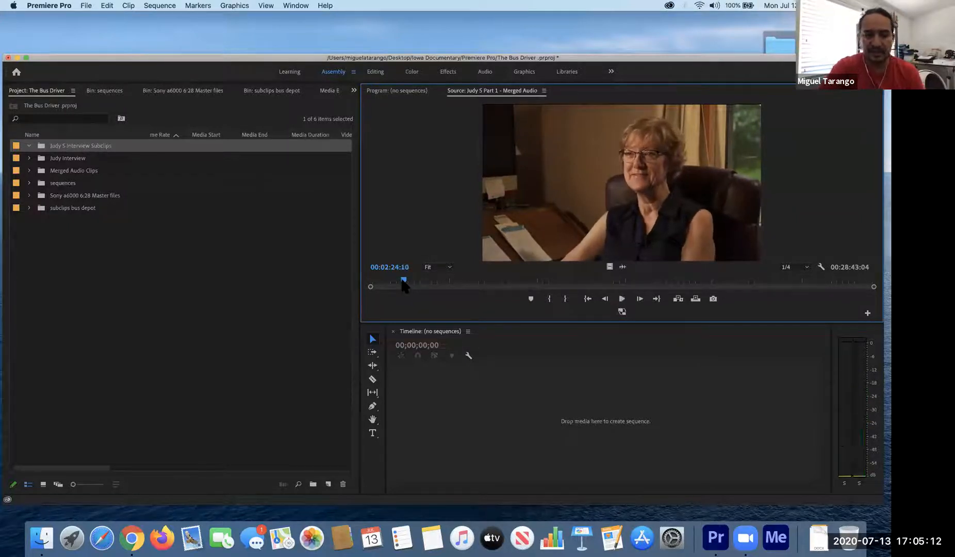
pyautogui.press('j')
pyautogui.press('k')
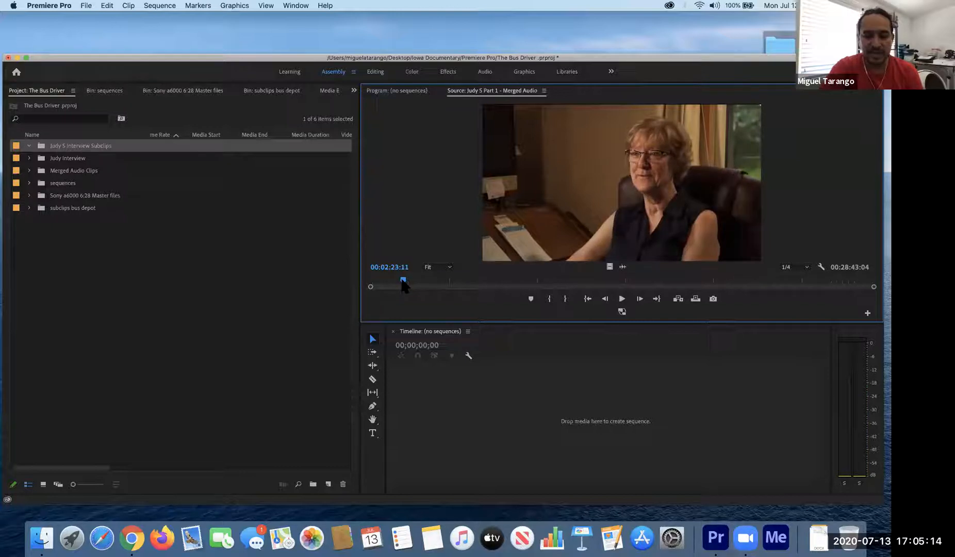
pyautogui.press('space')
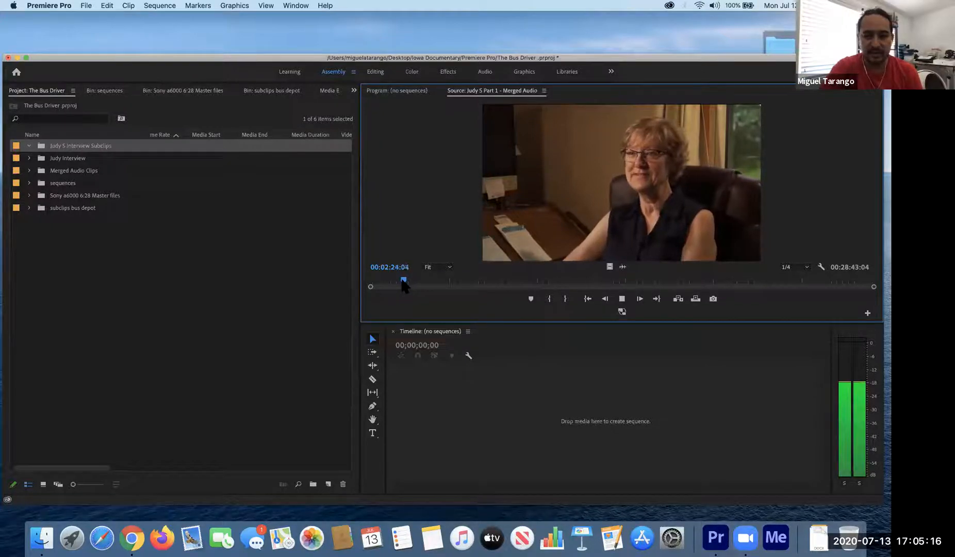
pyautogui.press('j')
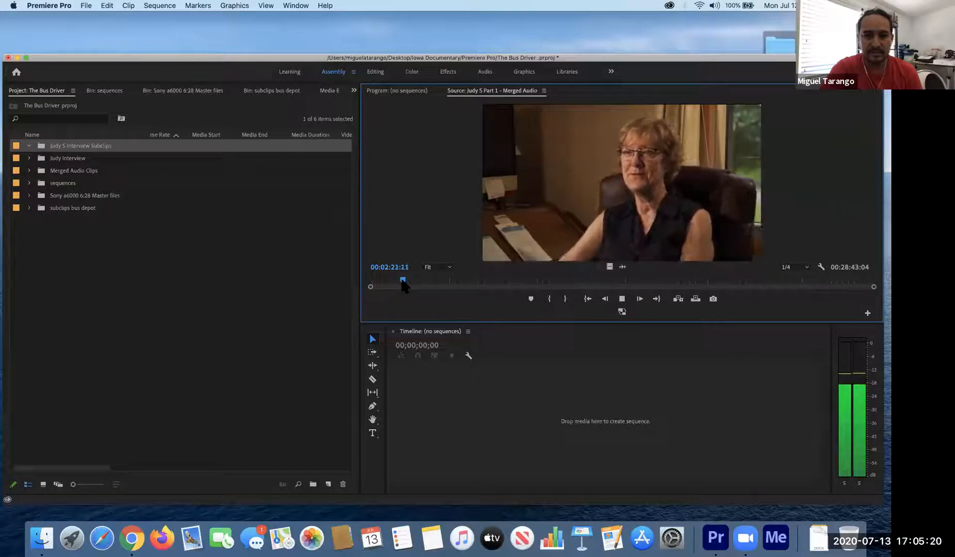
pyautogui.press('l')
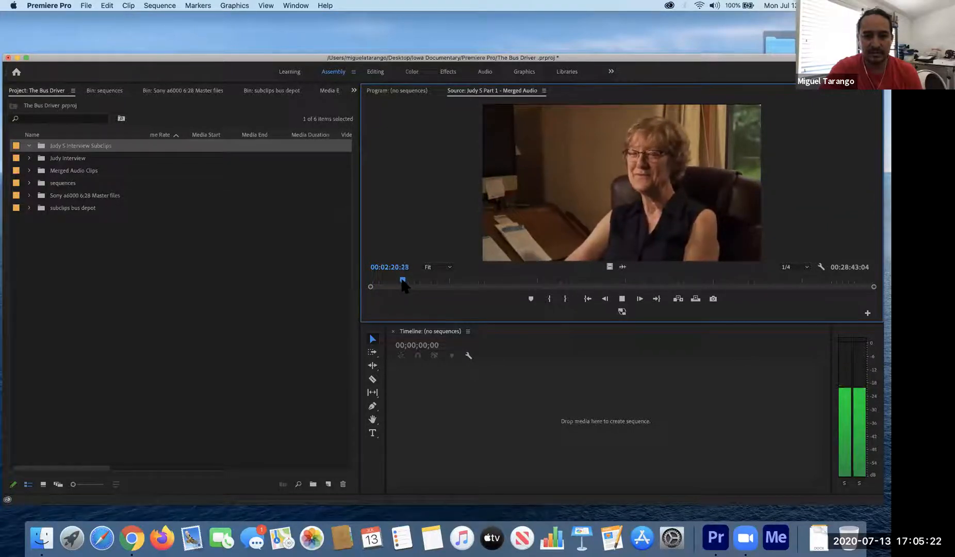
pyautogui.press('k')
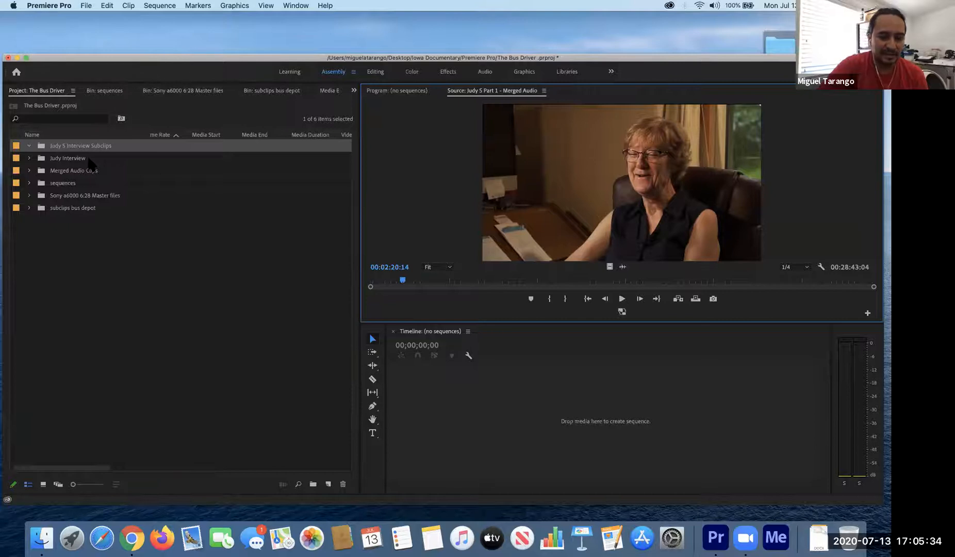
# Step: Save The Bus Driver project and close Premiere Pro
pyautogui.press('super+s')
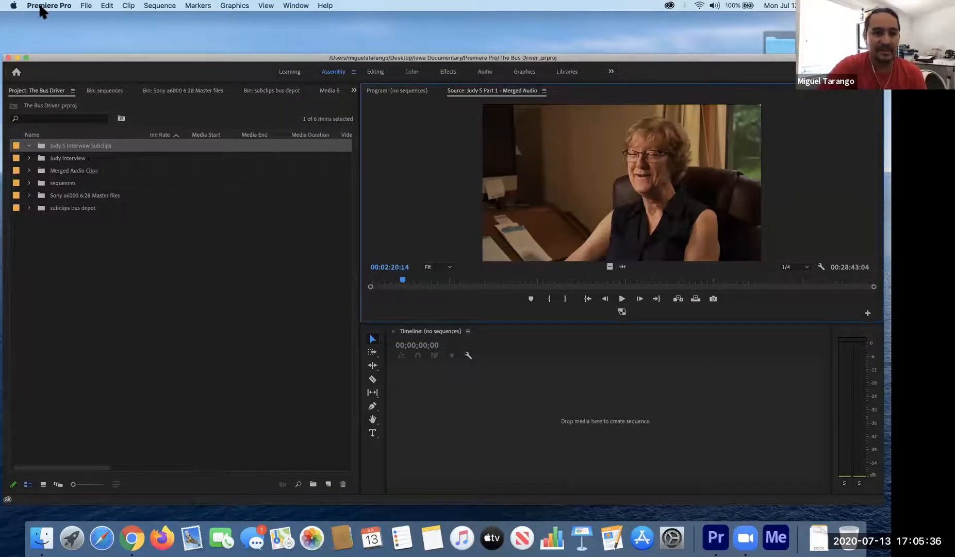
pyautogui.click(86, 5)
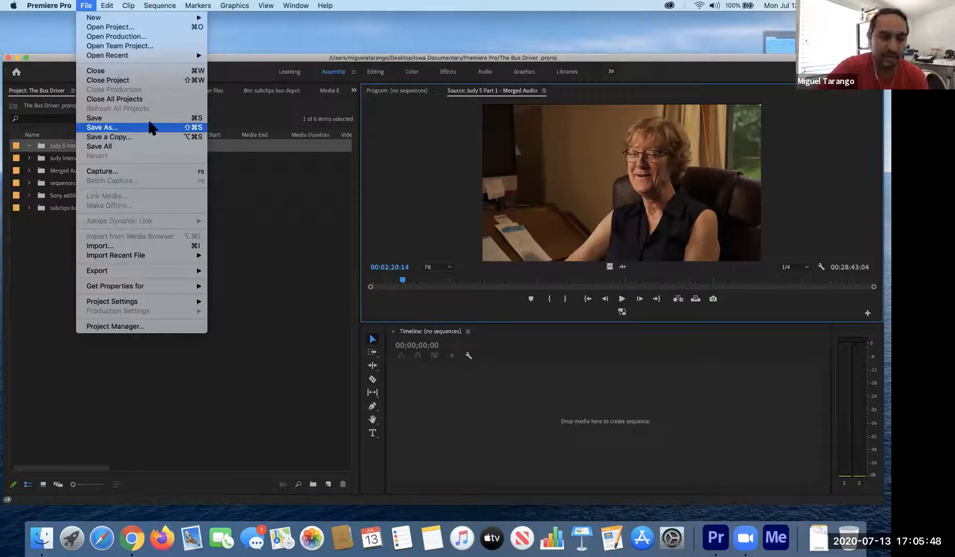
pyautogui.click(182, 118)
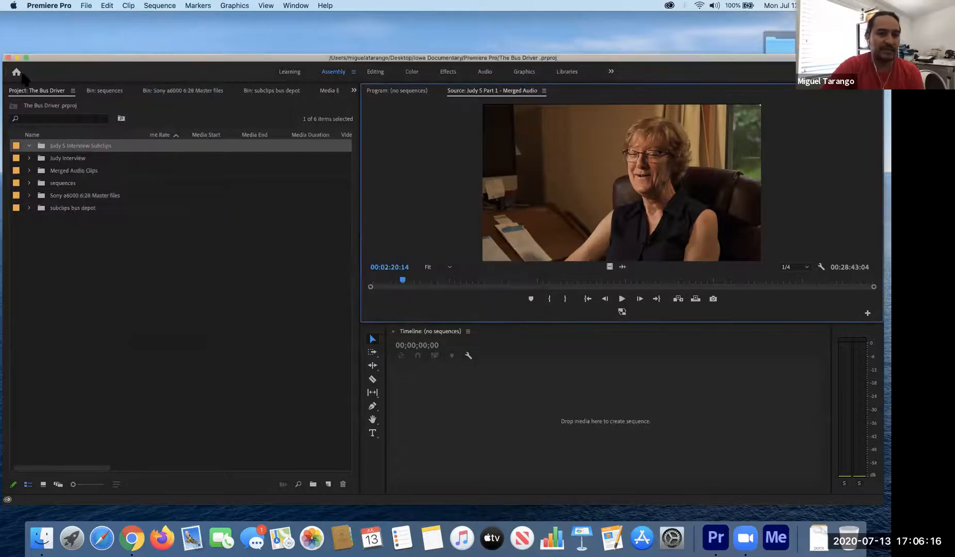
pyautogui.click(8, 58)
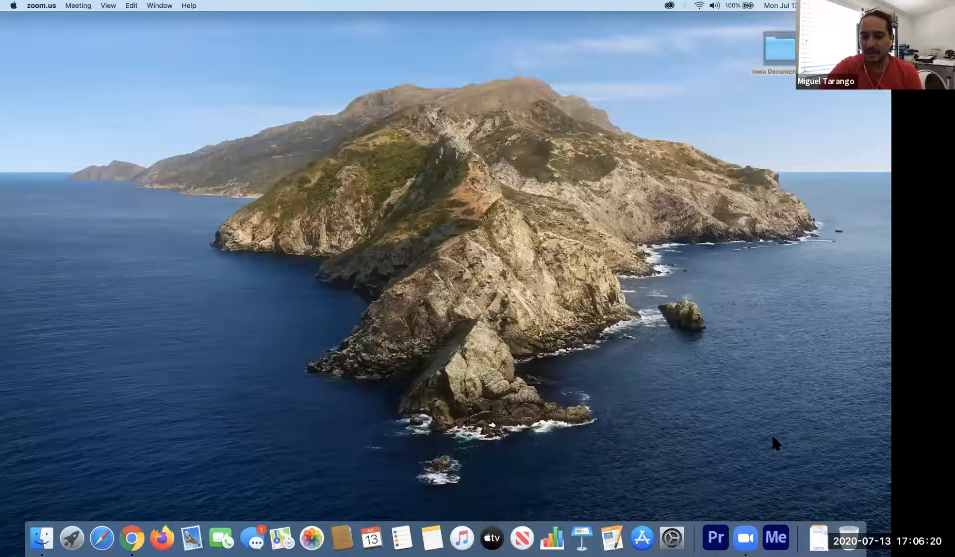
# Step: Relaunch Premiere Pro and open the project file The Bus Driver .prproj from the Premiere Pro folder
pyautogui.click(719, 539)
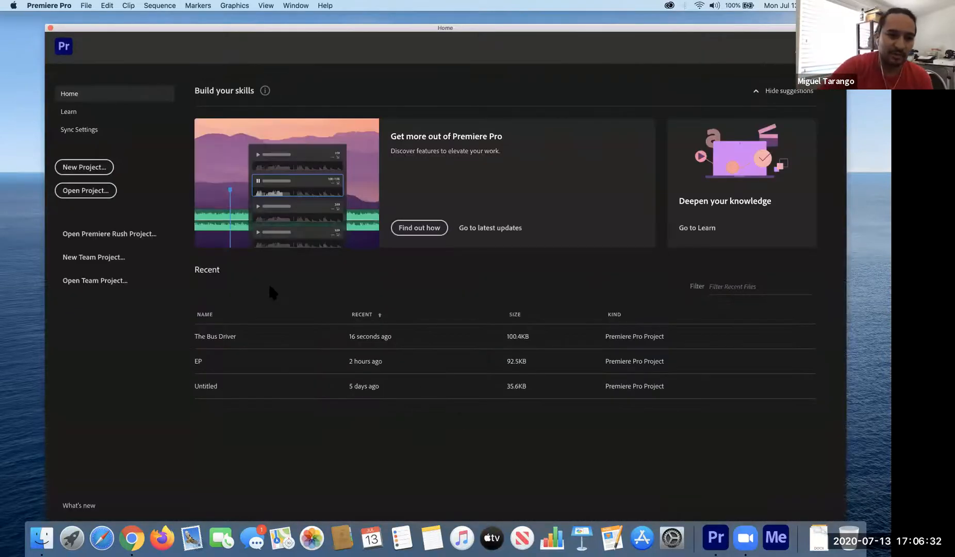
pyautogui.click(98, 194)
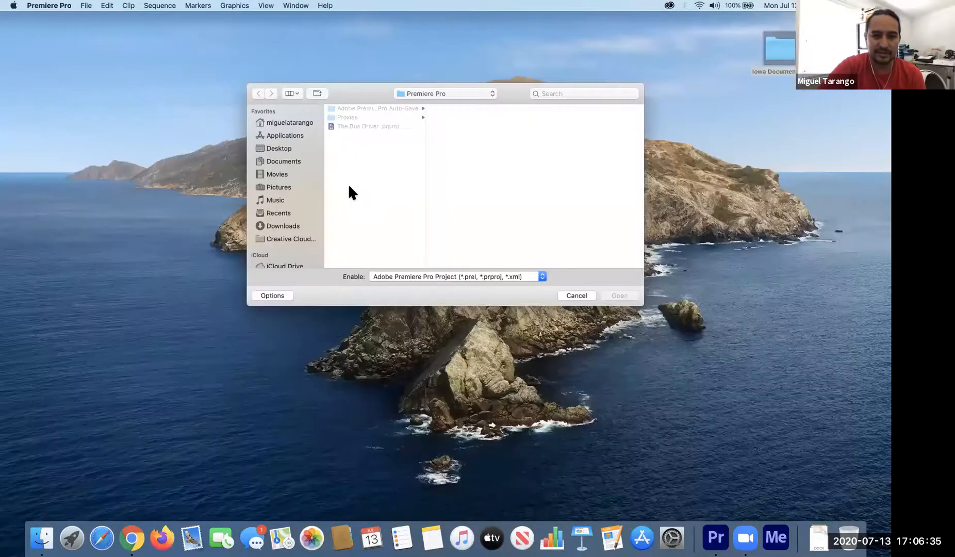
pyautogui.click(379, 126)
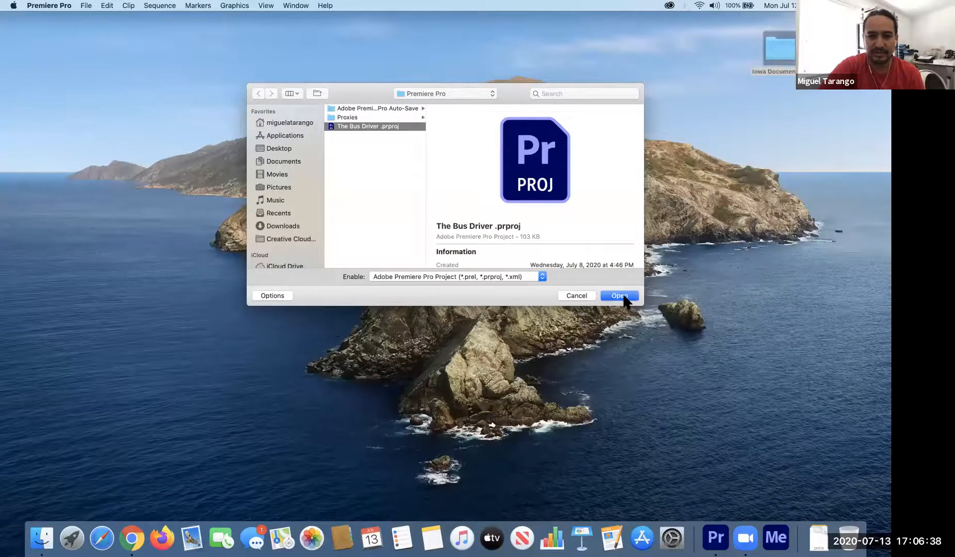
pyautogui.click(621, 296)
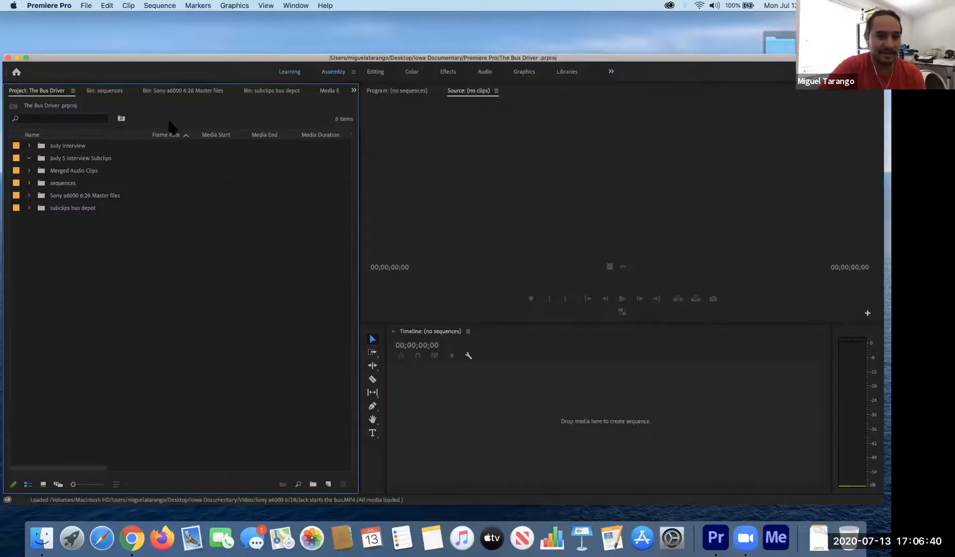
# Step: Expand the Merged Audio Clips bin and load its Part 1 merged clip into the Source monitor
pyautogui.click(494, 92)
pyautogui.click(492, 93)
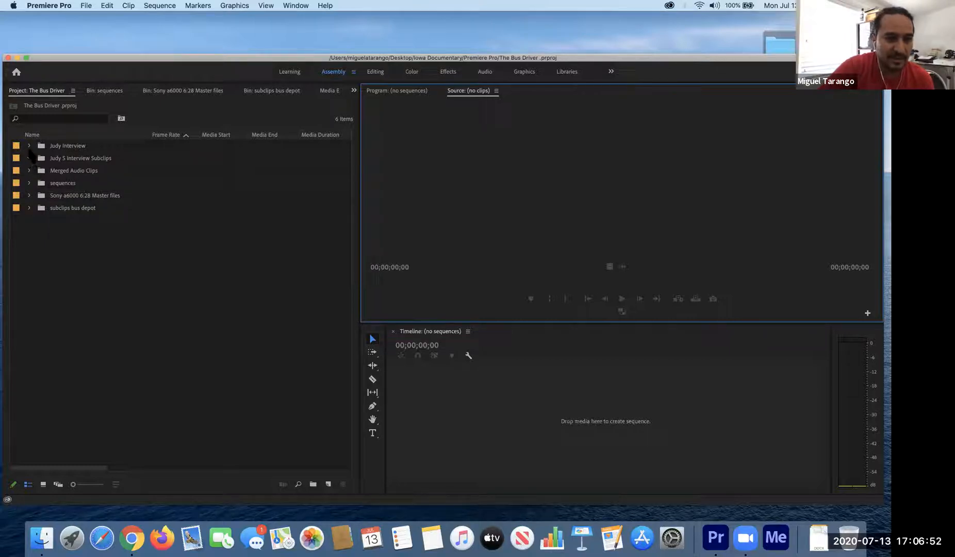
pyautogui.click(29, 157)
pyautogui.click(29, 157)
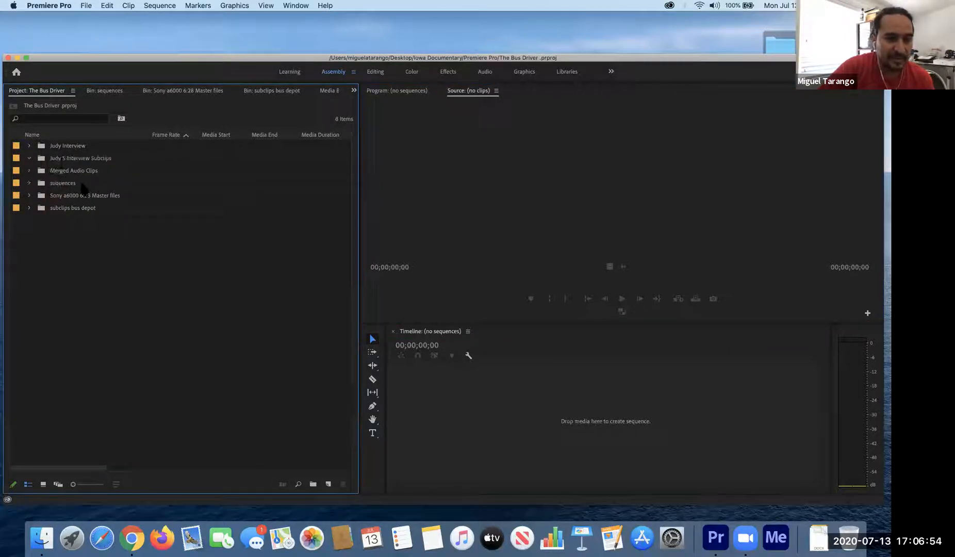
pyautogui.click(29, 170)
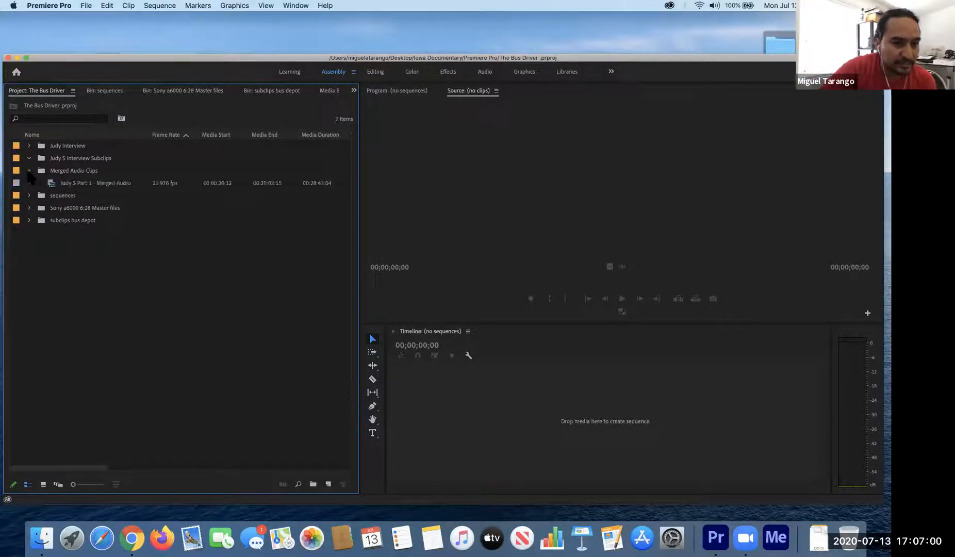
pyautogui.doubleClick(53, 186)
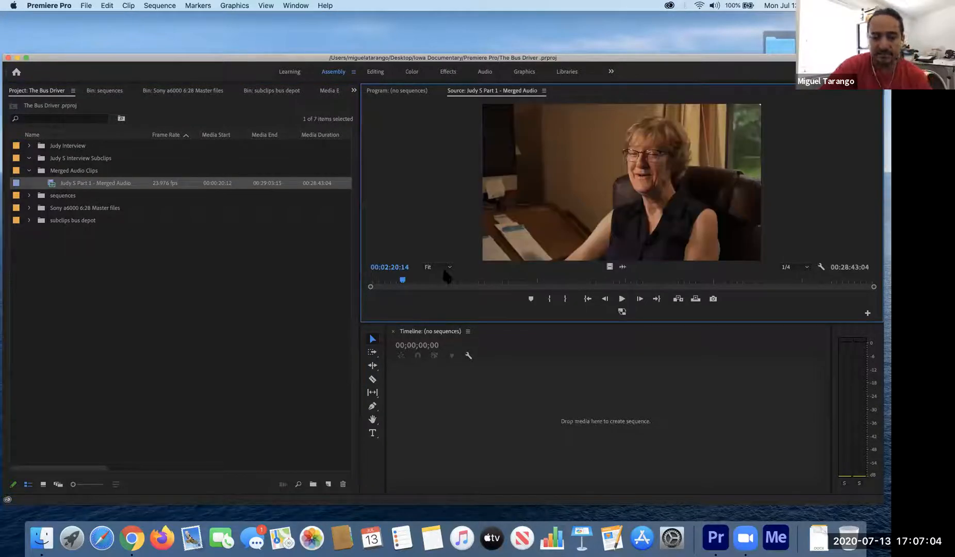
# Step: Mark an In point at 00:02:20:03 in the merged clip and play the answer through to 00:02:25:00
pyautogui.press('space')
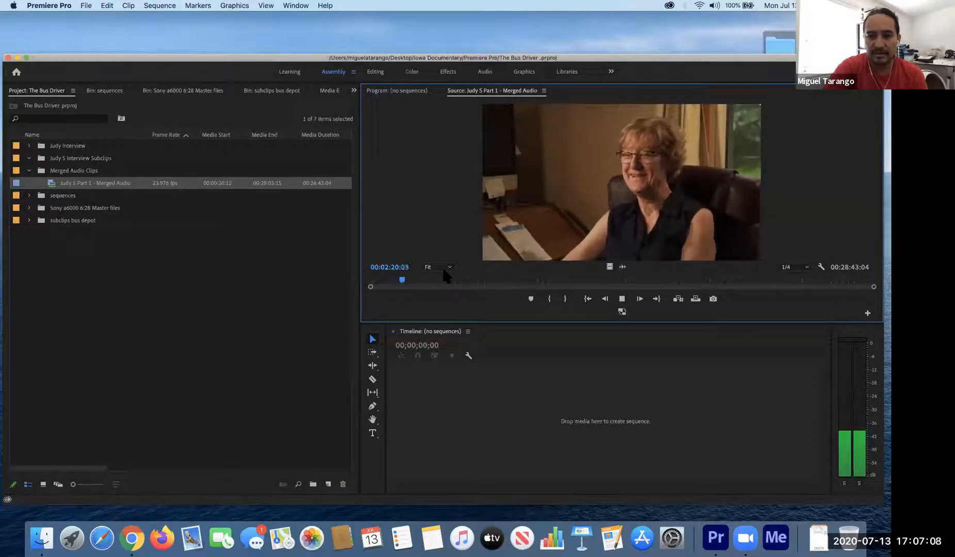
pyautogui.press('space')
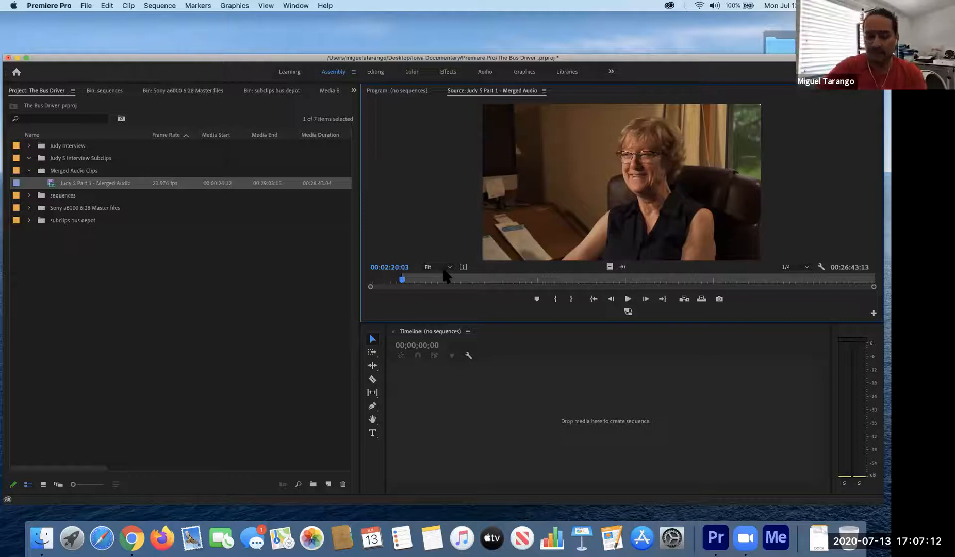
pyautogui.press('space')
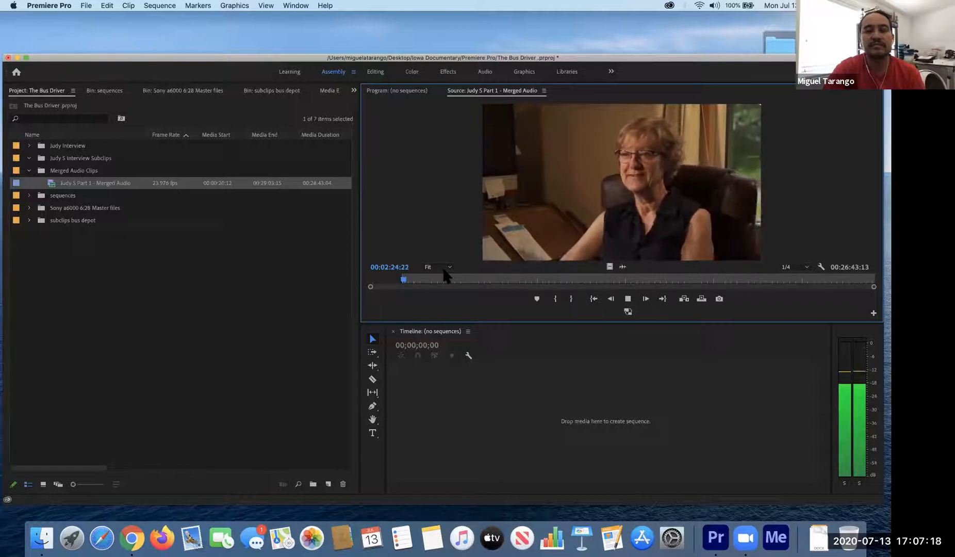
pyautogui.press('space')
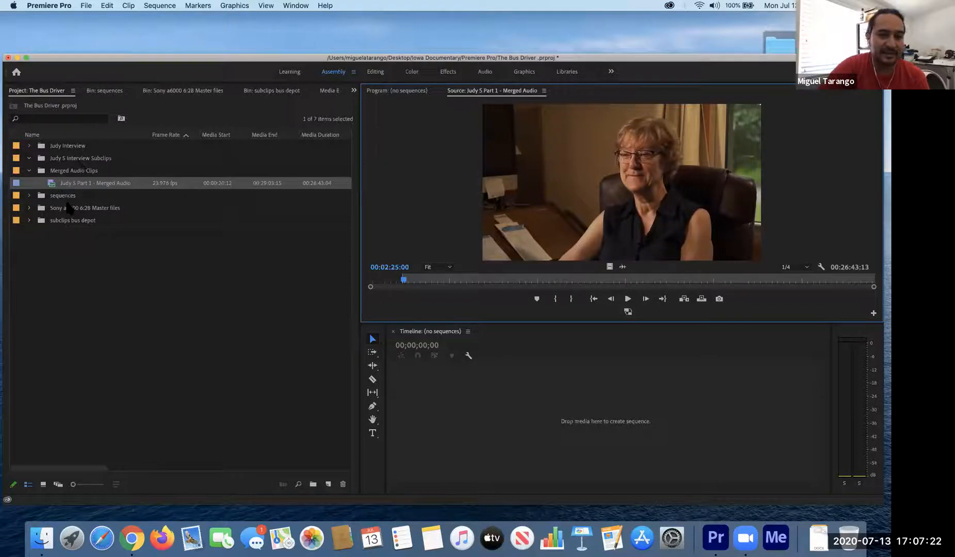
# Step: Mark the Out point at 00:02:25:00 and make a default-named subclip in the interview subclips bin, leaving trims unrestricted by subclip boundaries
pyautogui.click(60, 158)
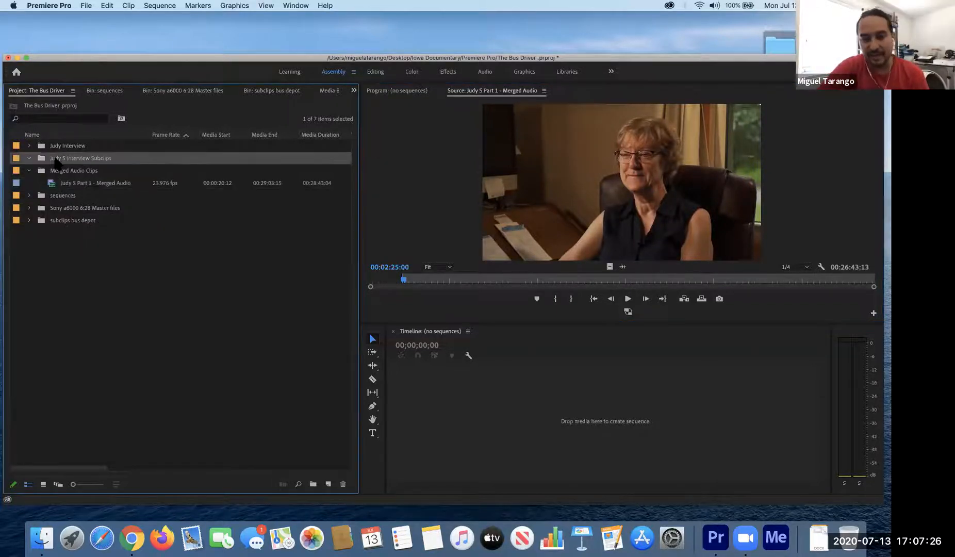
pyautogui.click(29, 170)
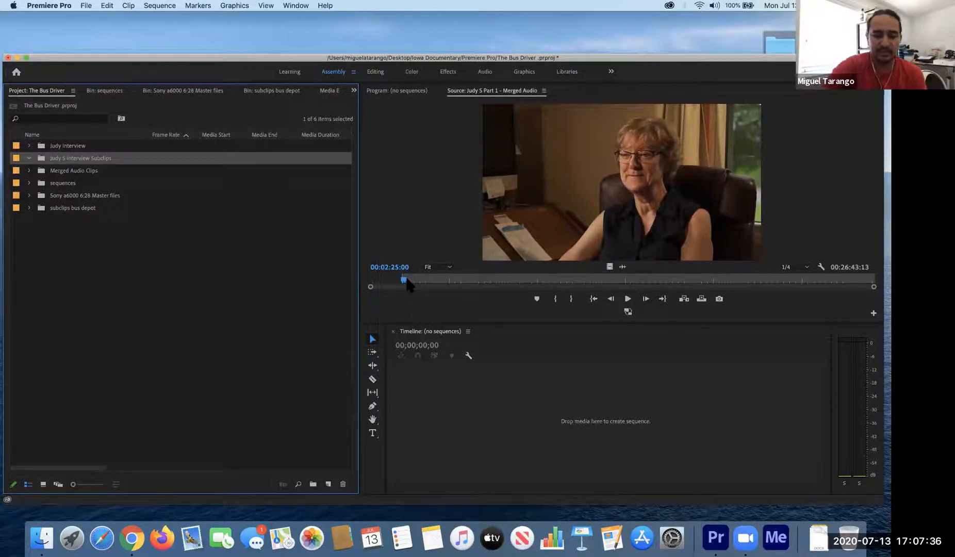
pyautogui.click(572, 299)
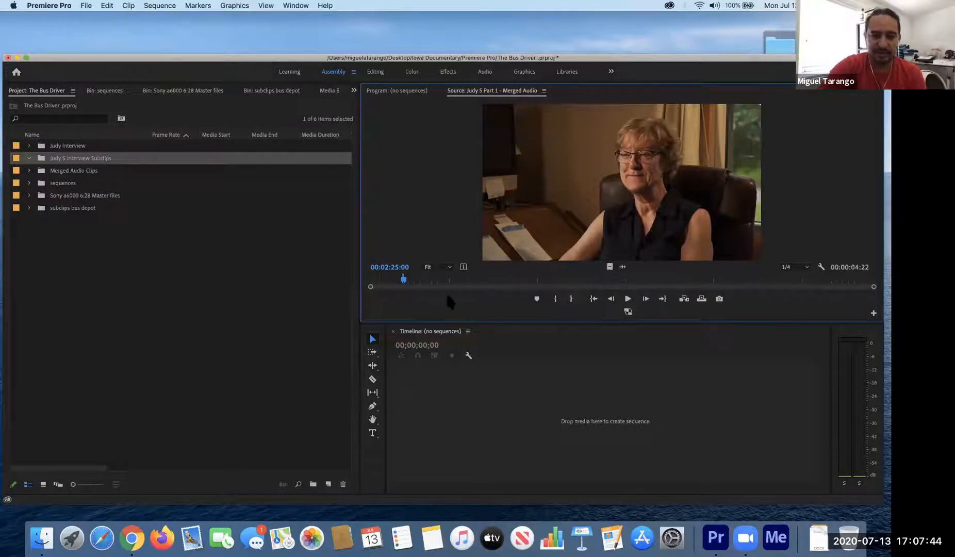
pyautogui.press('super+u')
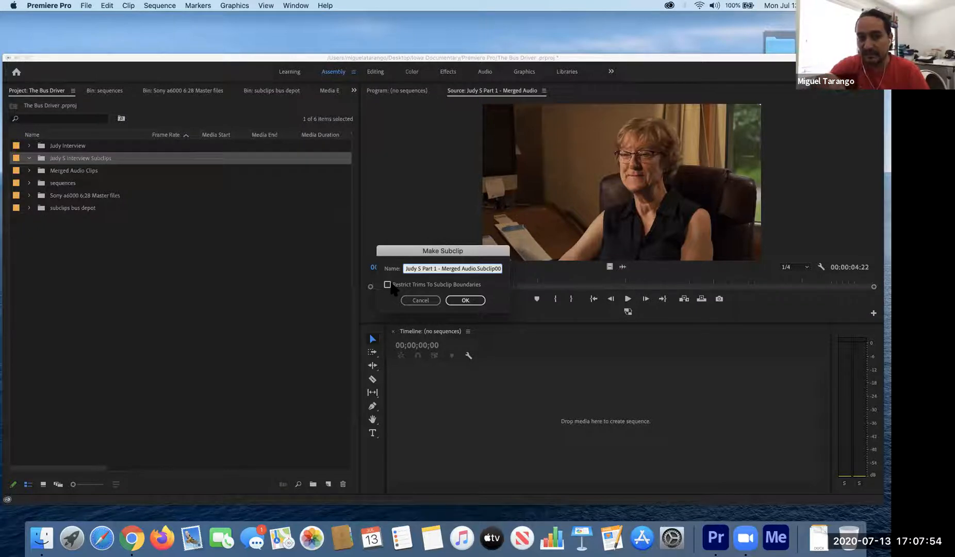
pyautogui.click(465, 299)
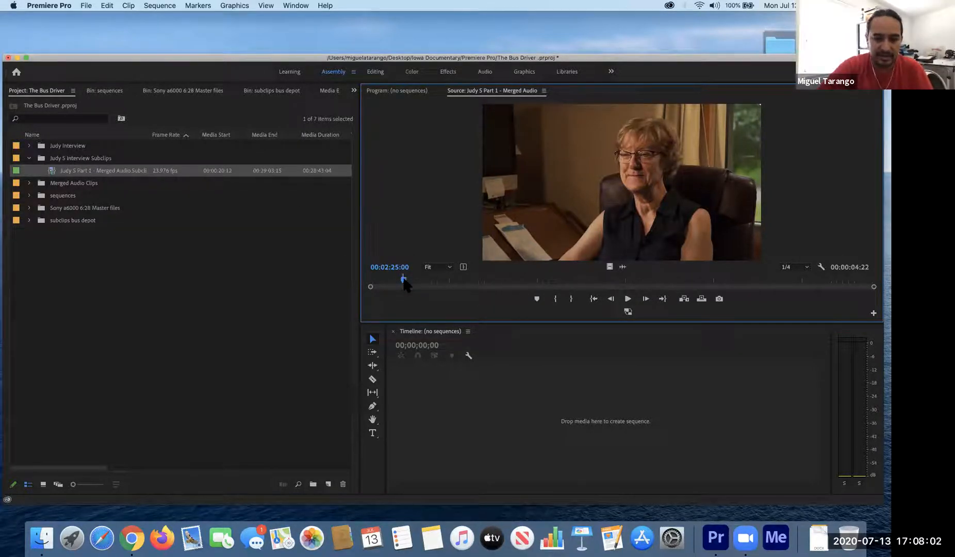
# Step: Play the merged clip onward from 00:02:25:00 and mark an In point at 00:02:57:17 for the next answer
pyautogui.moveTo(404, 281); pyautogui.dragTo(404, 281)
pyautogui.press('space')
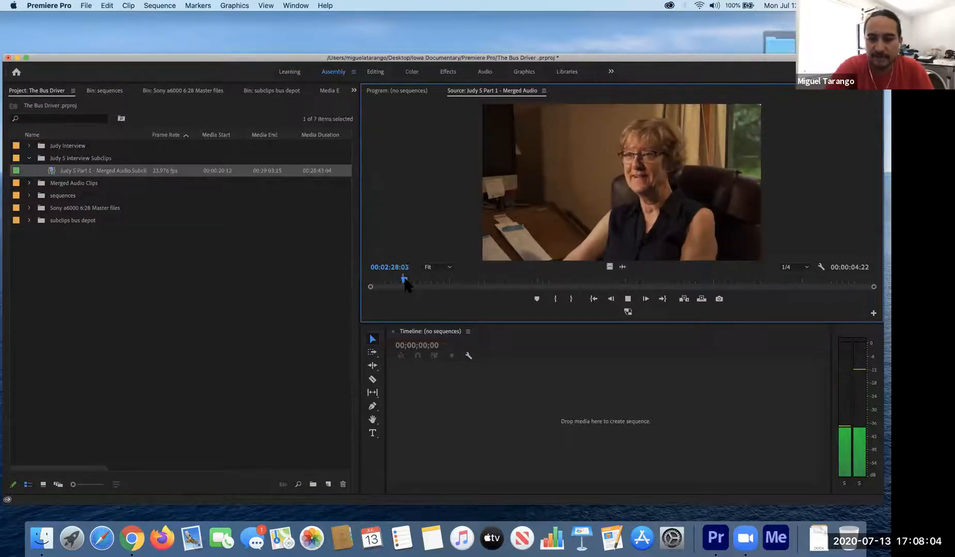
pyautogui.press('l')
pyautogui.press('l')
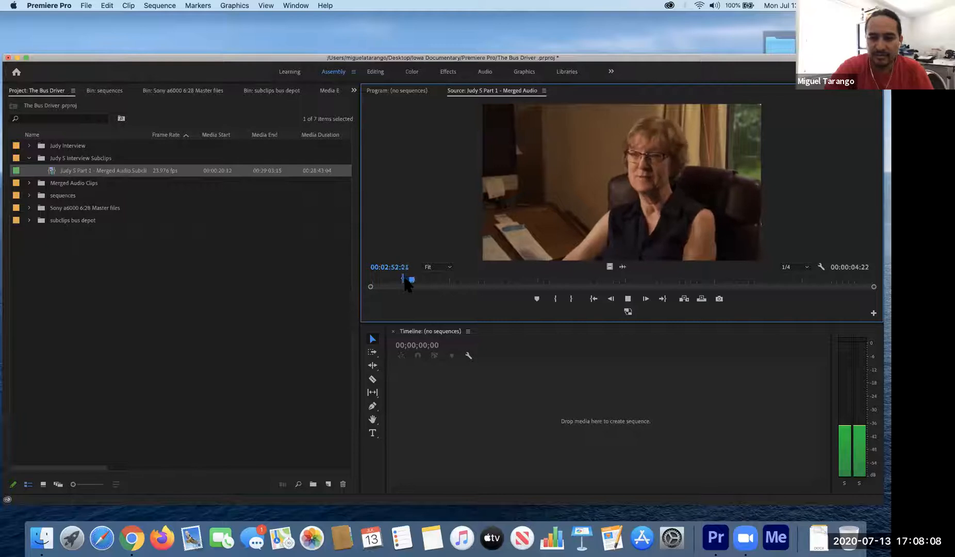
pyautogui.press('k')
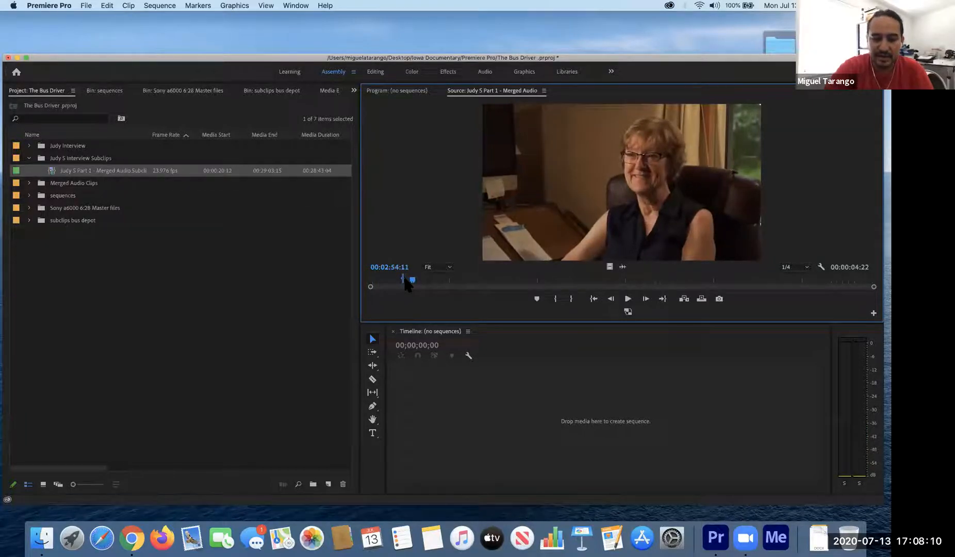
pyautogui.press('space')
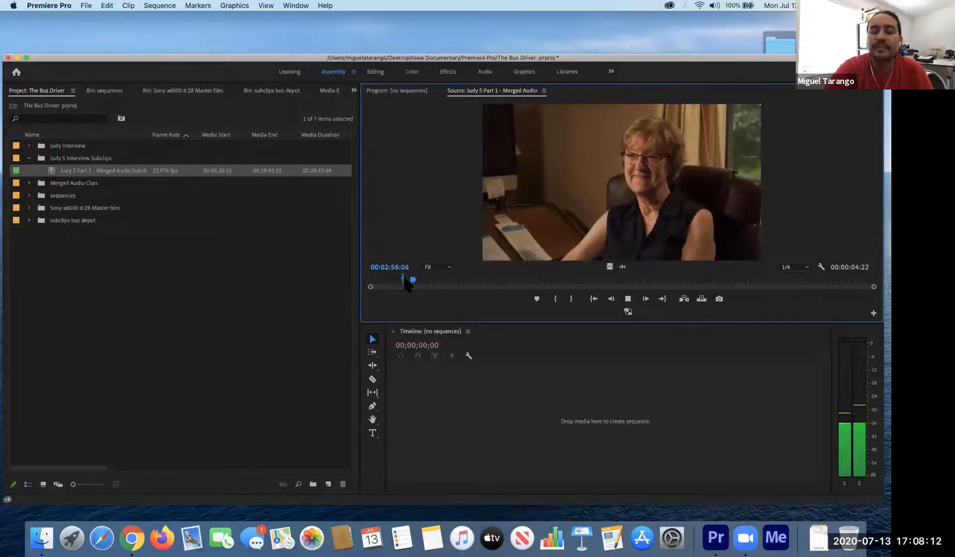
pyautogui.press('space')
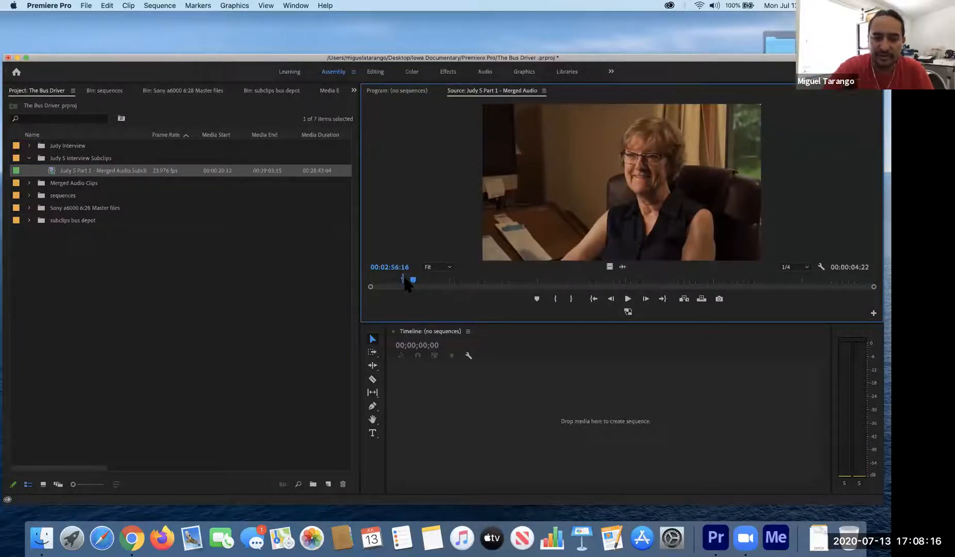
pyautogui.press('space')
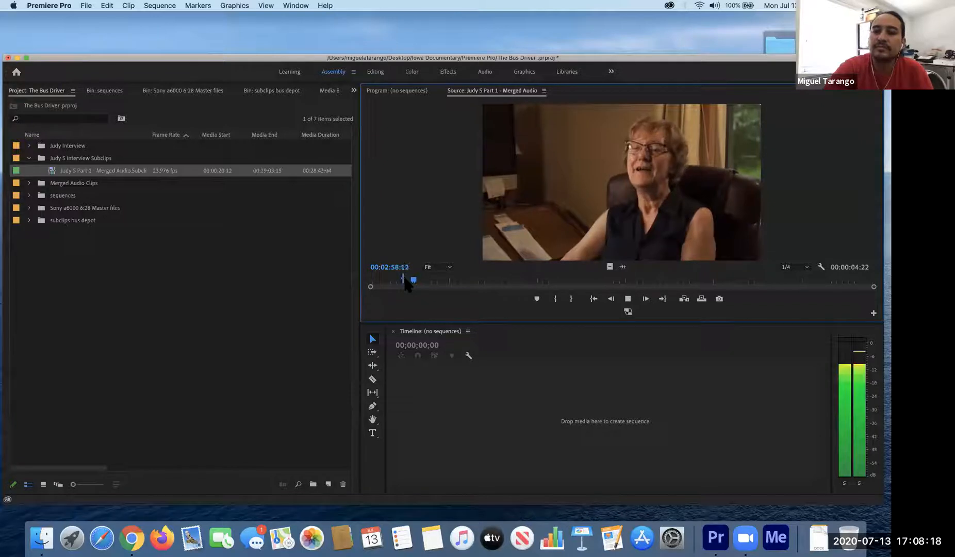
pyautogui.press('space')
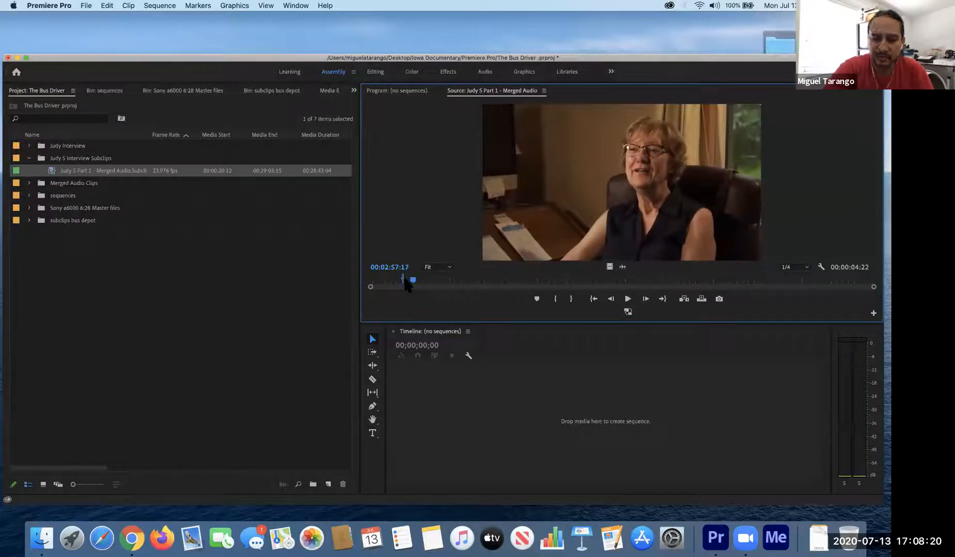
pyautogui.hotkey('alt', 'o')
# Step: Mark the Out point at 00:03:03:14 and make a second default-named subclip in the interview subclips bin, leaving trims unrestricted
pyautogui.press('space')
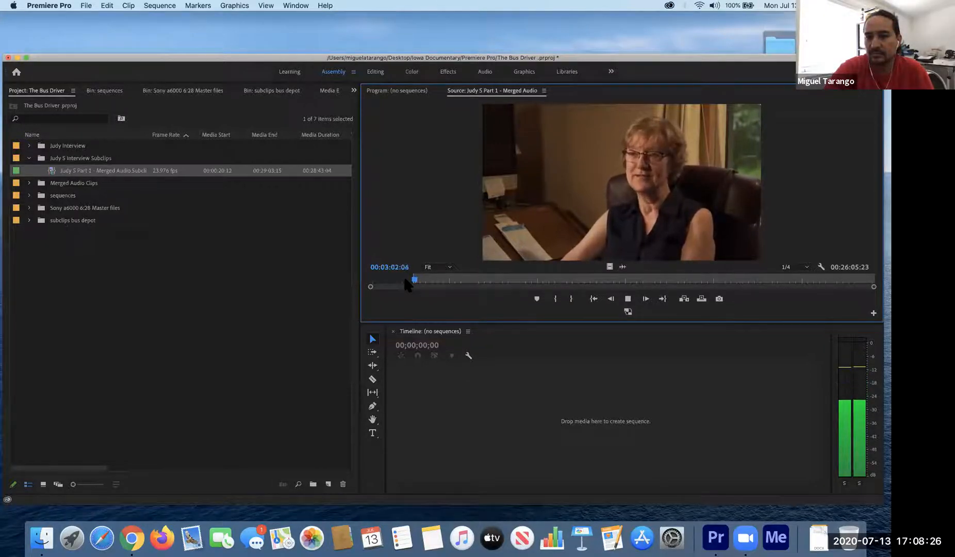
pyautogui.press('space')
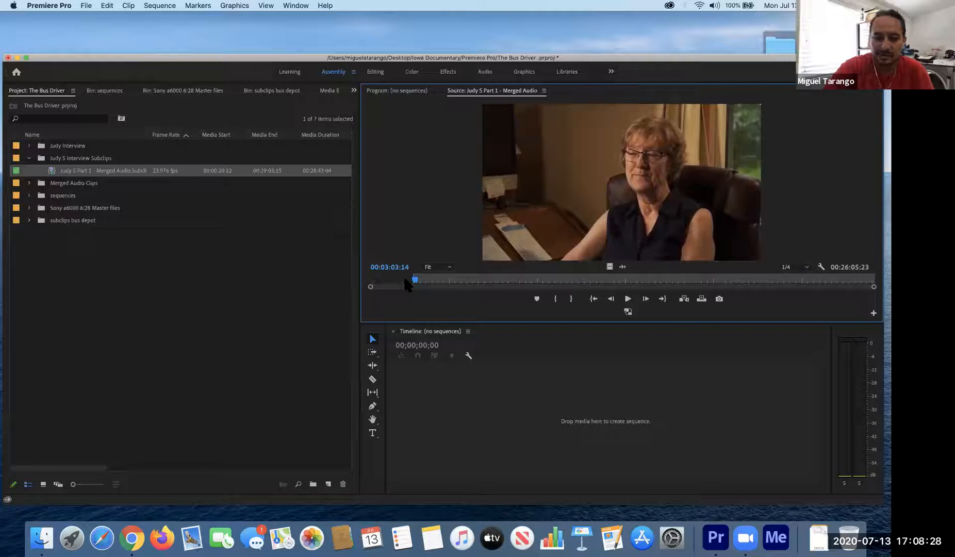
pyautogui.press('o')
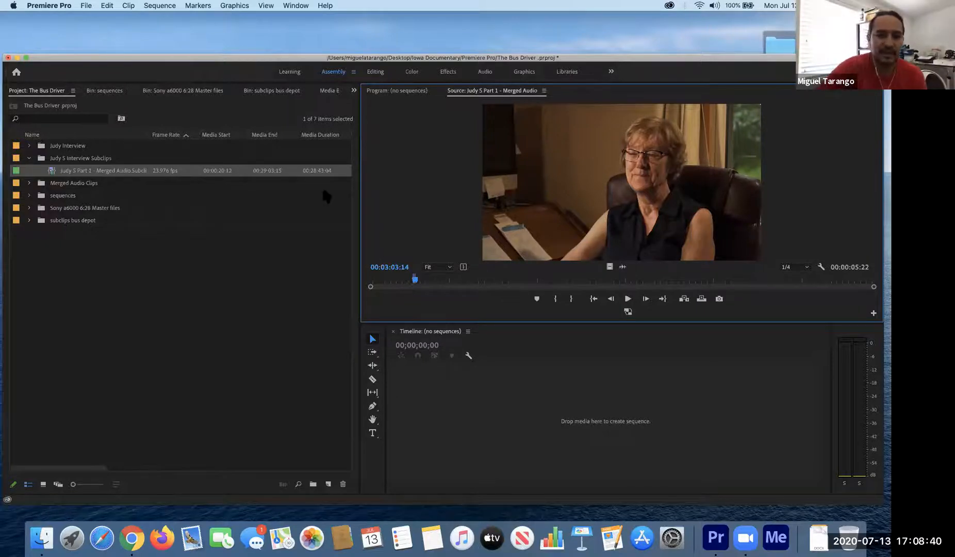
pyautogui.click(129, 5)
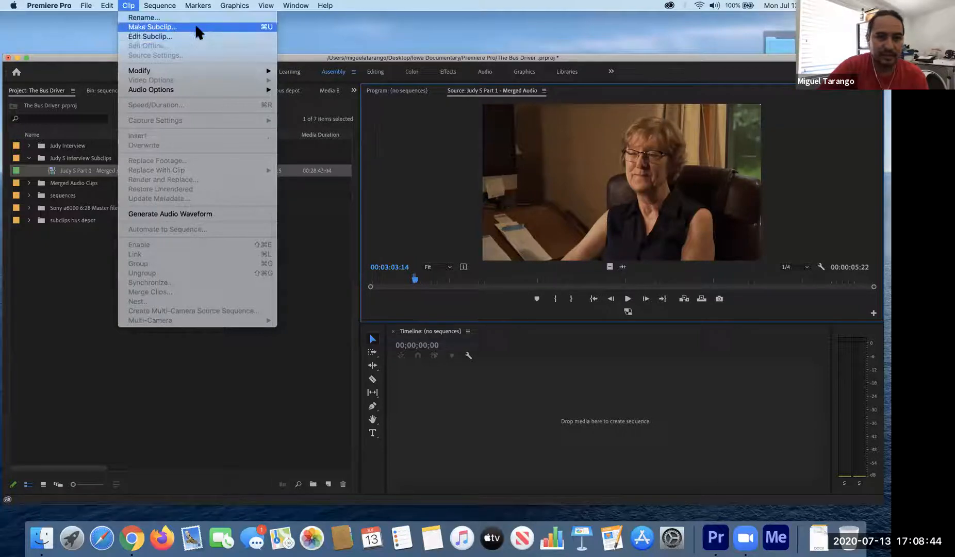
pyautogui.click(264, 27)
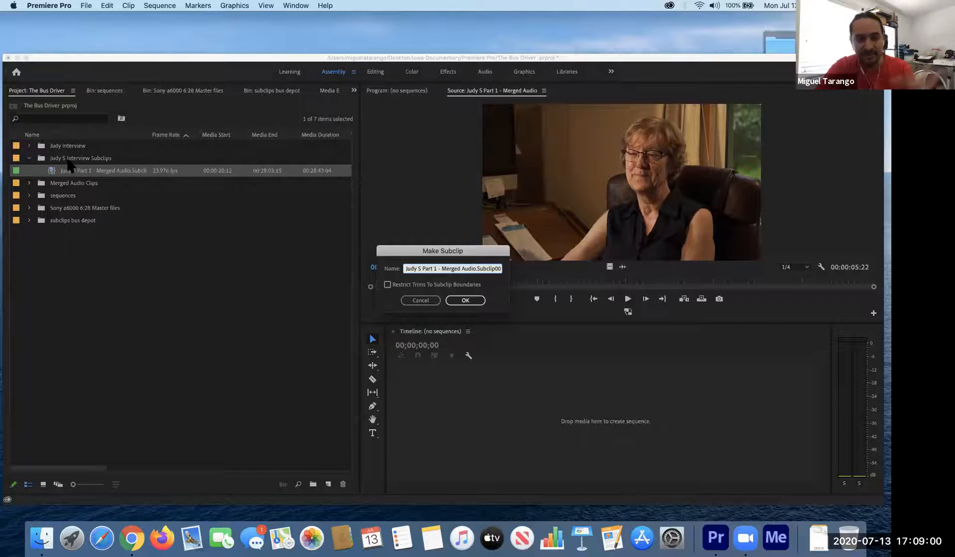
pyautogui.click(470, 299)
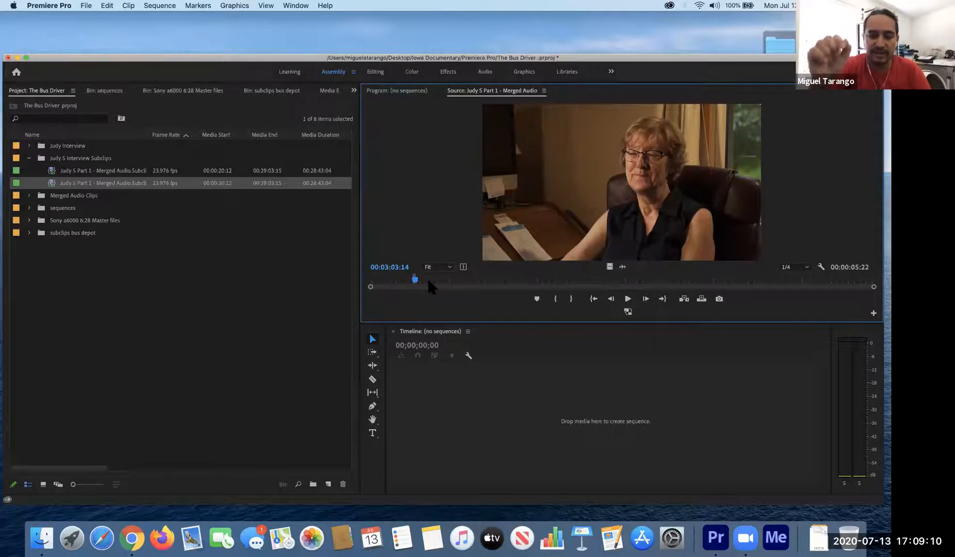
# Step: Find another answer further along the merged clip and mark its In point at 00:03:54:19 and Out point at 00:04:03:11
pyautogui.press('space')
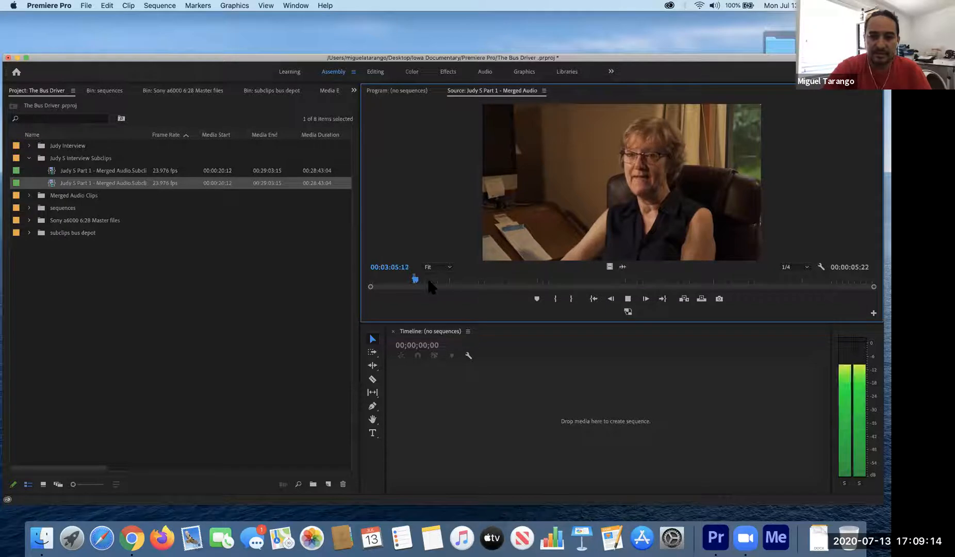
pyautogui.press('space')
pyautogui.click(428, 280)
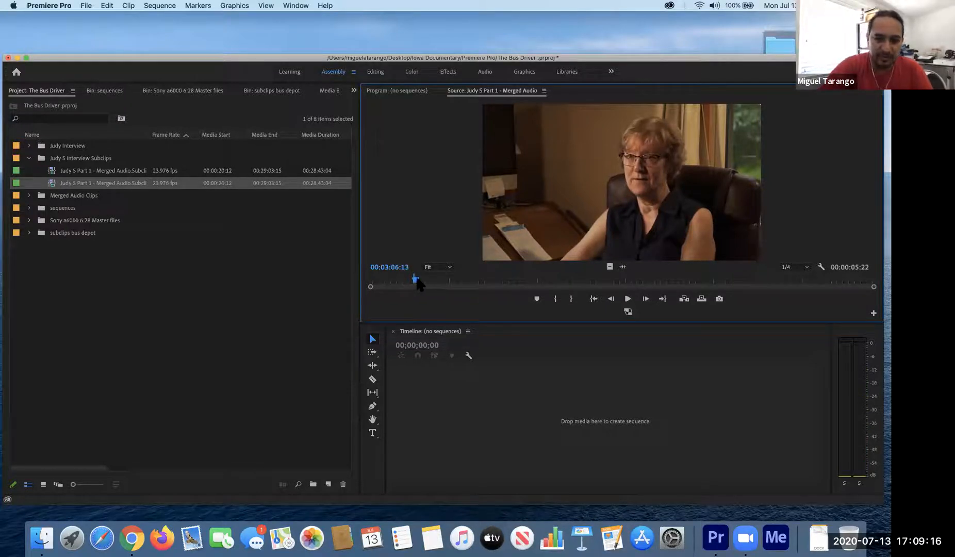
pyautogui.press('space')
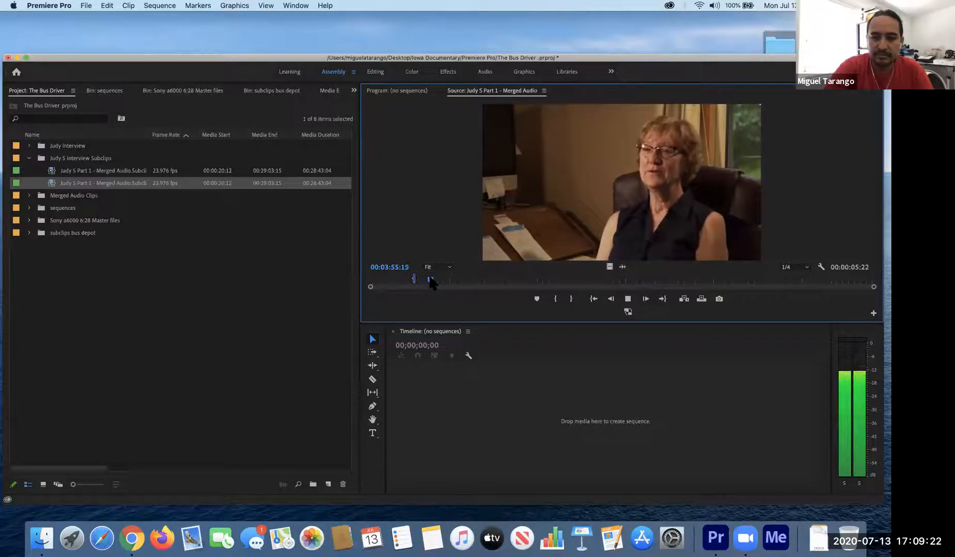
pyautogui.click(430, 281)
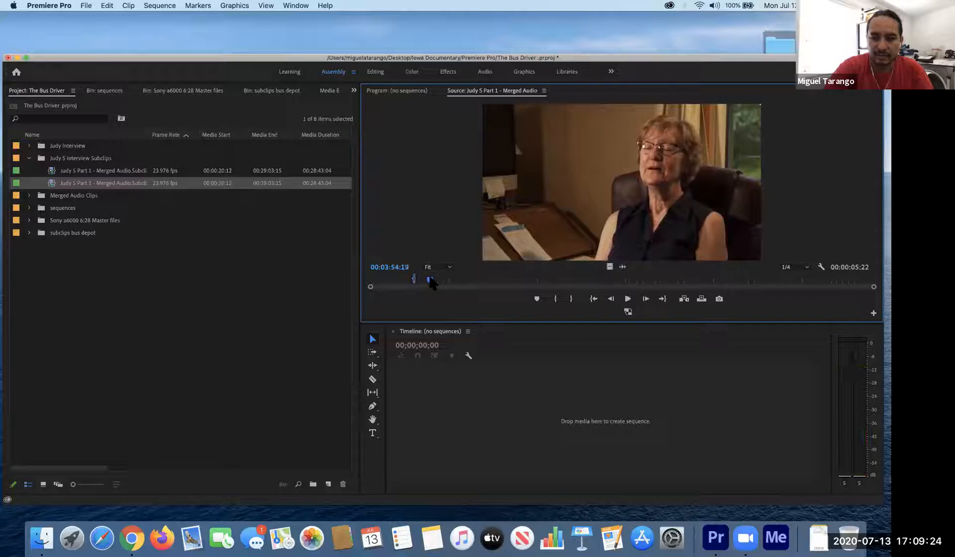
pyautogui.press('i')
pyautogui.press('space')
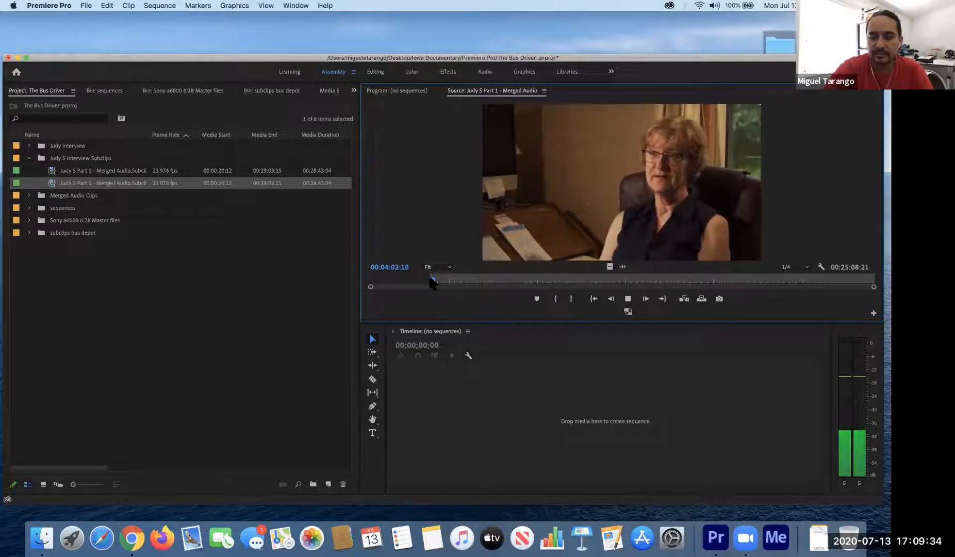
pyautogui.press('space')
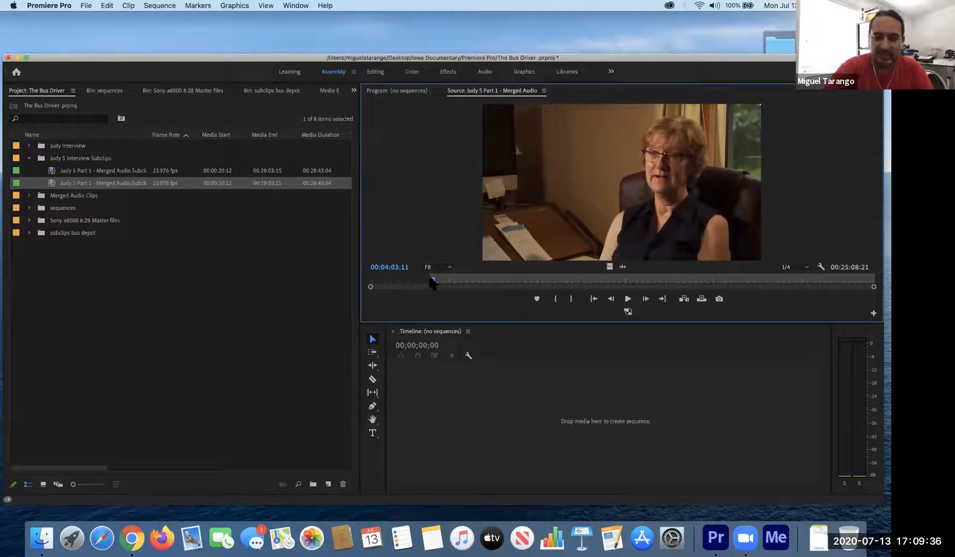
pyautogui.press('o')
# Step: Make a subclip of the marked range, named as the interviewee describing the driver by first name, followed by "the Bus Driver 003"
pyautogui.press('super+u')
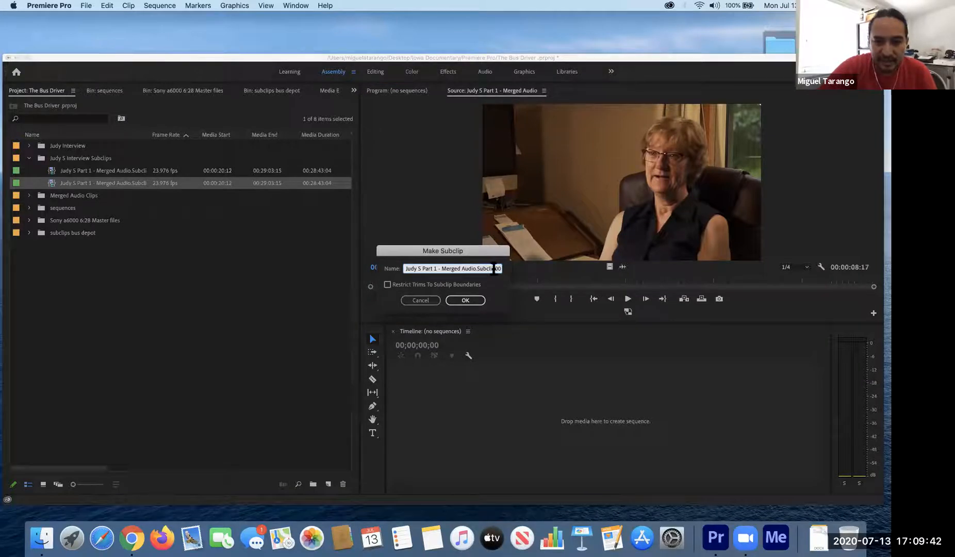
pyautogui.press('BackSpace')
pyautogui.press('BackSpace')
pyautogui.press('BackSpace')
pyautogui.press('BackSpace')
pyautogui.press('BackSpace')
pyautogui.press('BackSpace')
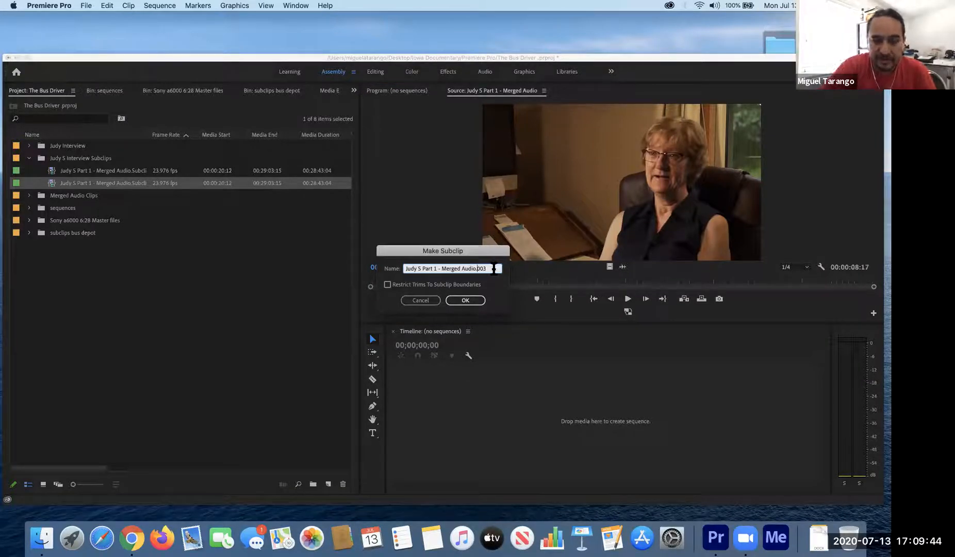
pyautogui.press('BackSpace')
pyautogui.press('BackSpace')
pyautogui.press('BackSpace')
pyautogui.press('BackSpace')
pyautogui.press('BackSpace')
pyautogui.press('BackSpace')
pyautogui.press('BackSpace')
pyautogui.press('BackSpace')
pyautogui.press('BackSpace')
pyautogui.press('BackSpace')
pyautogui.press('BackSpace')
pyautogui.press('BackSpace')
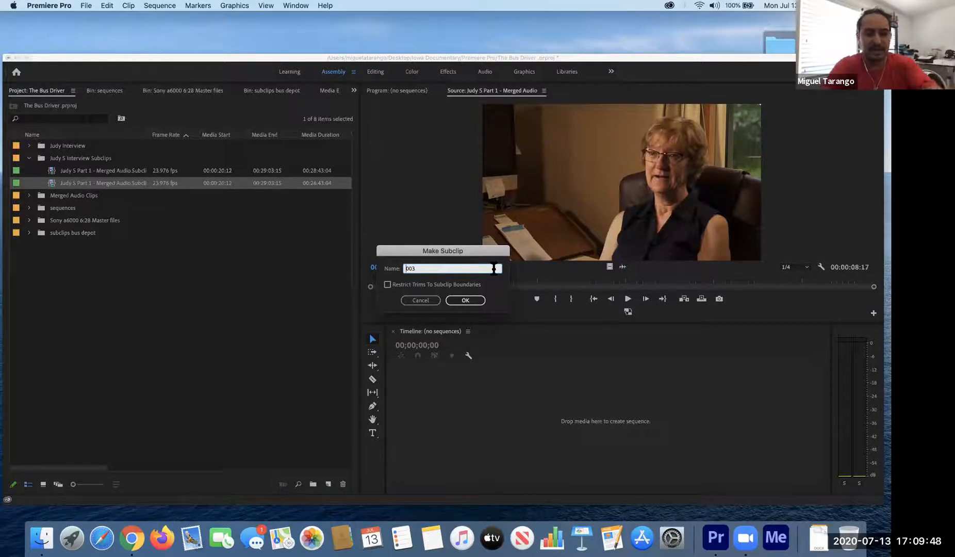
pyautogui.write('Judy describes Jack the Bus Driver')
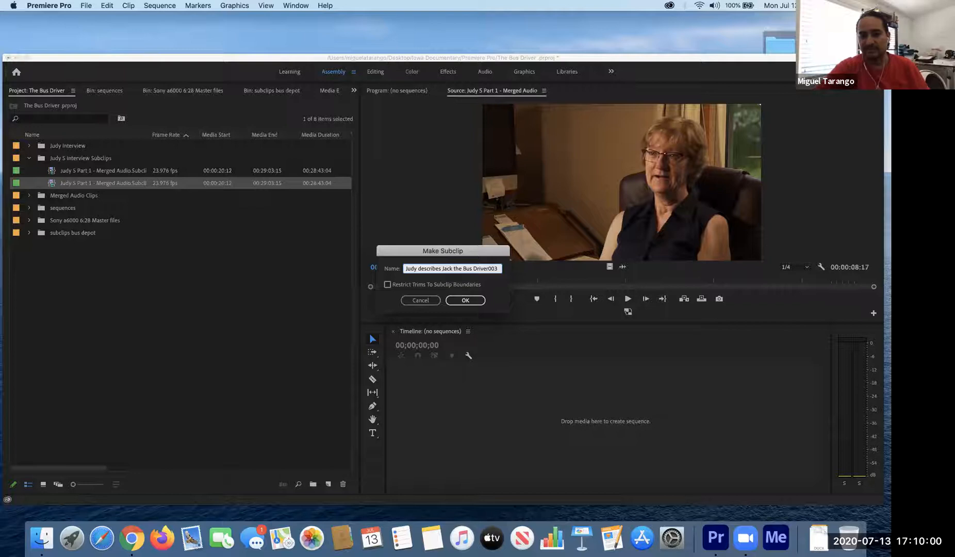
pyautogui.click(455, 299)
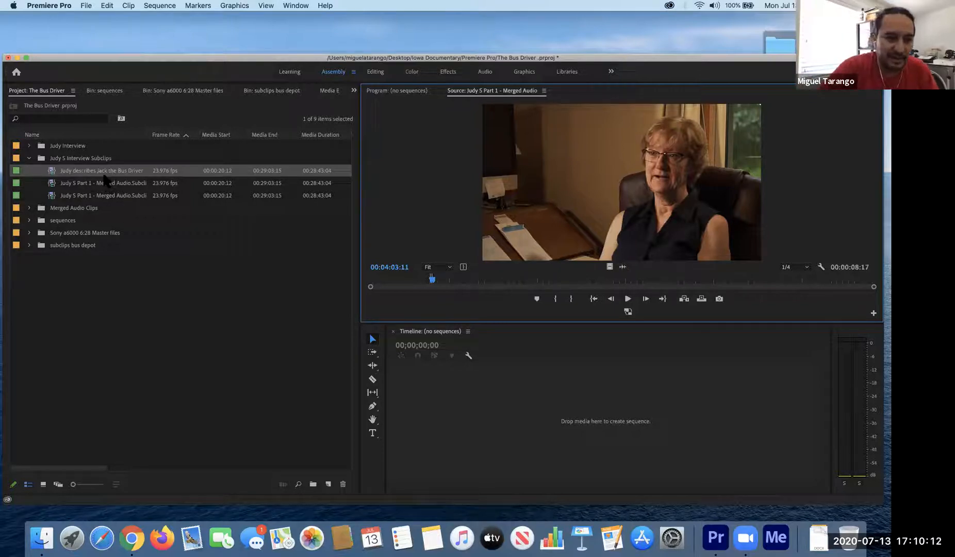
# Step: Widen the Name column of the project bin enough to read the full subclip names
pyautogui.click(165, 135)
pyautogui.moveTo(165, 135); pyautogui.dragTo(179, 135)
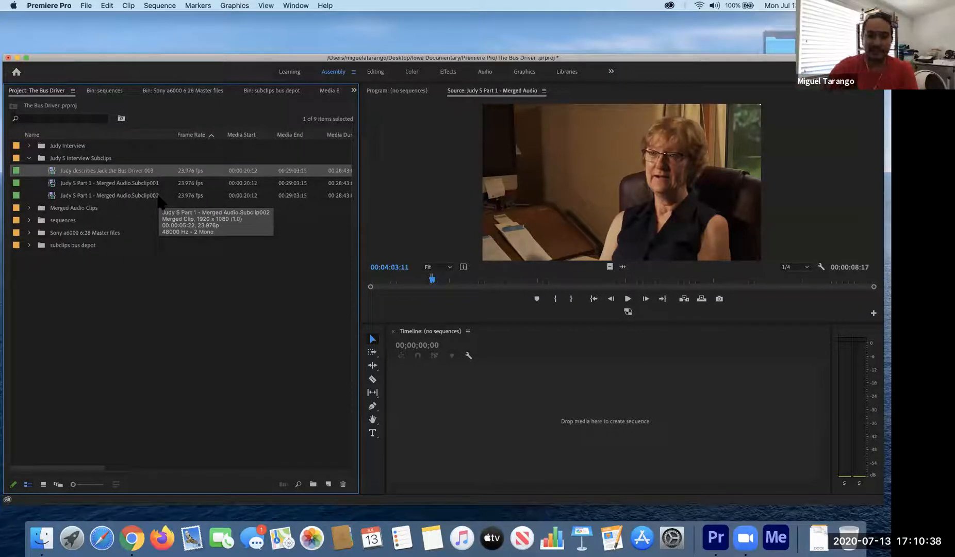
# Step: Mark a further answer in the merged clip from about 00:05:03 to an Out point at 00:05:08:03
pyautogui.moveTo(432, 277); pyautogui.dragTo(448, 279)
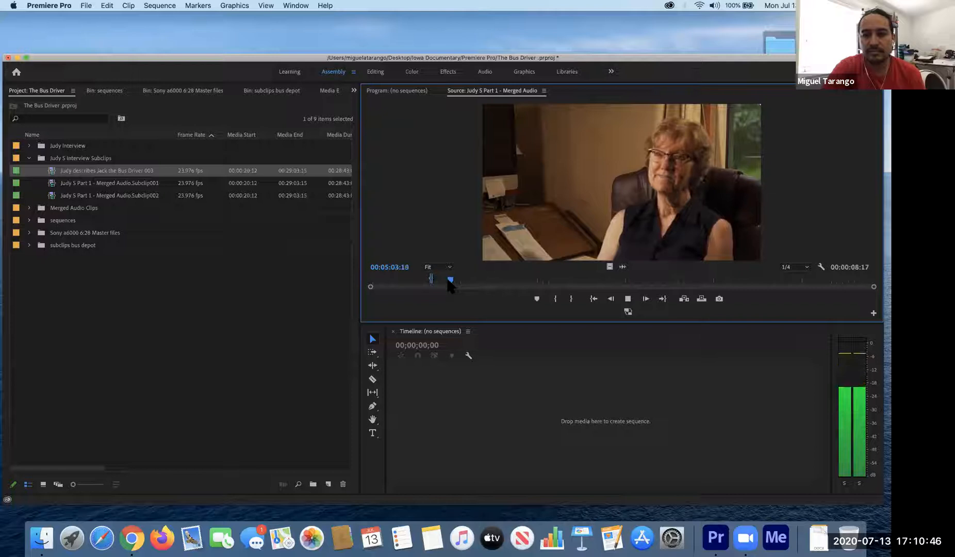
pyautogui.press('space')
pyautogui.press('i')
pyautogui.press('space')
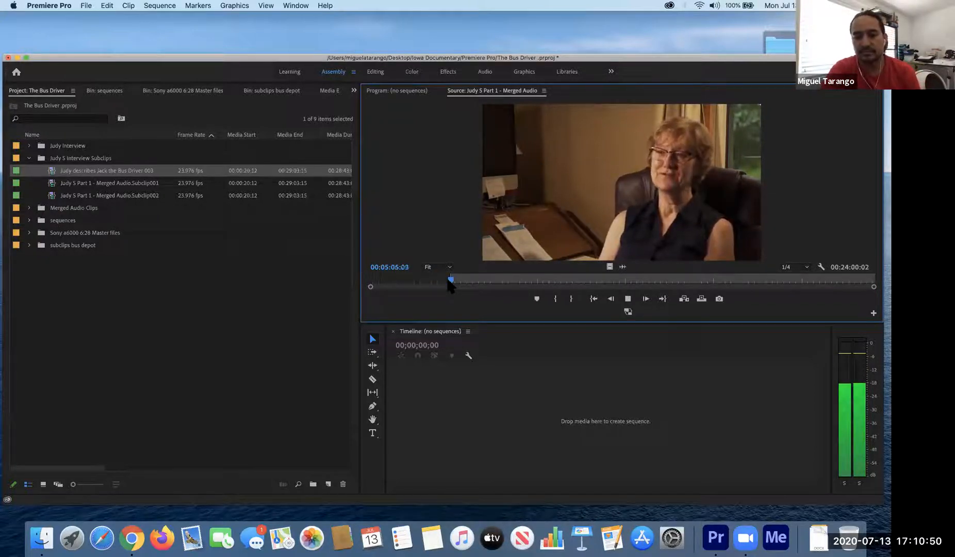
pyautogui.press('space')
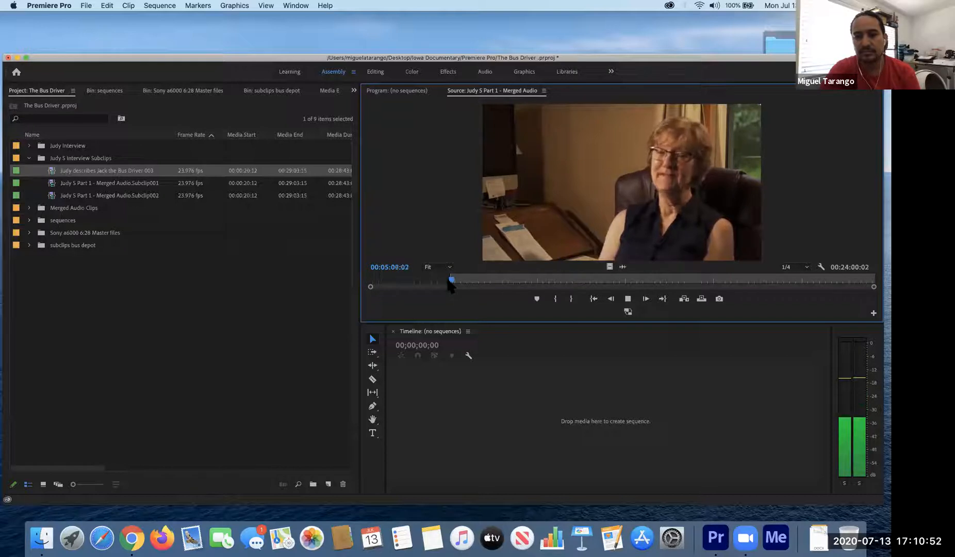
pyautogui.press('o')
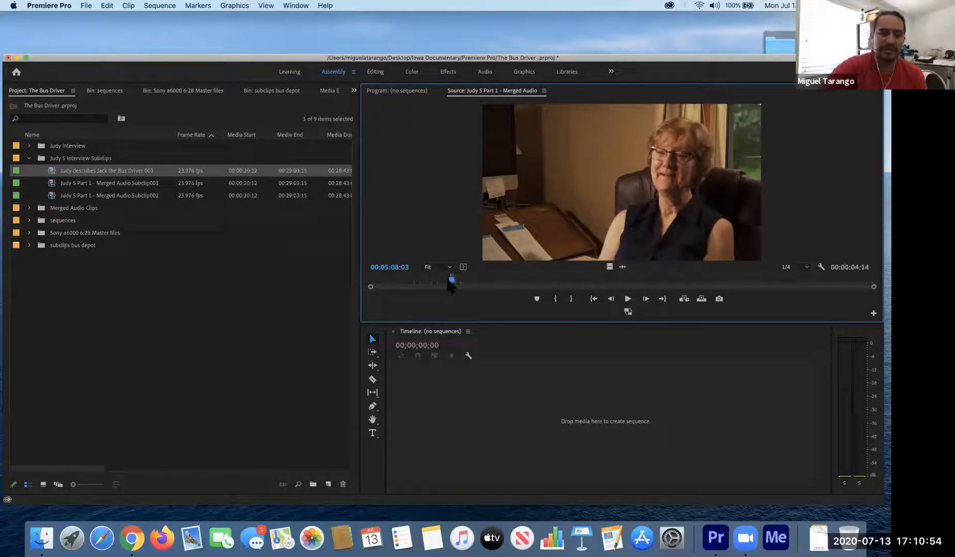
# Step: Make a subclip of the marked range, keeping the interviewee's name at the start and naming the rest "nice family Subclip004"
pyautogui.click(126, 6)
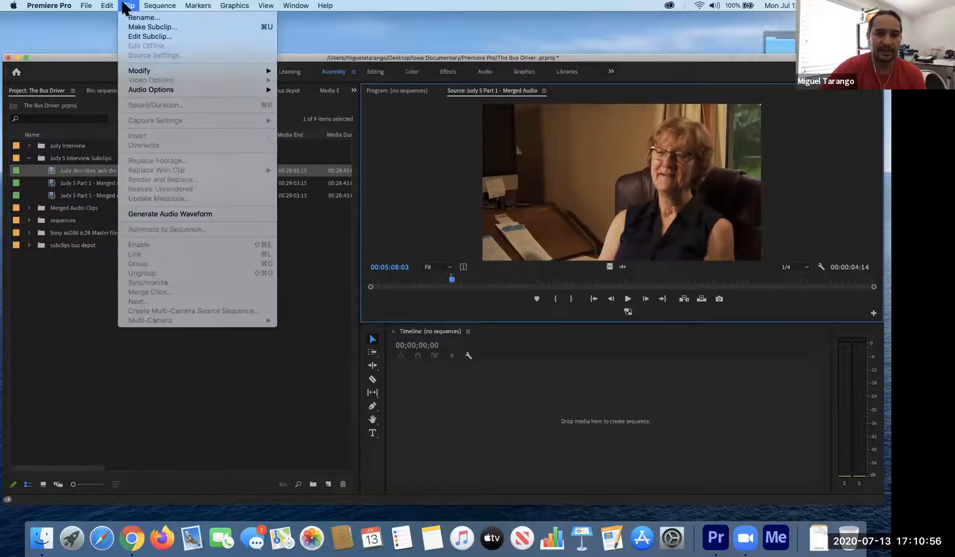
pyautogui.click(153, 27)
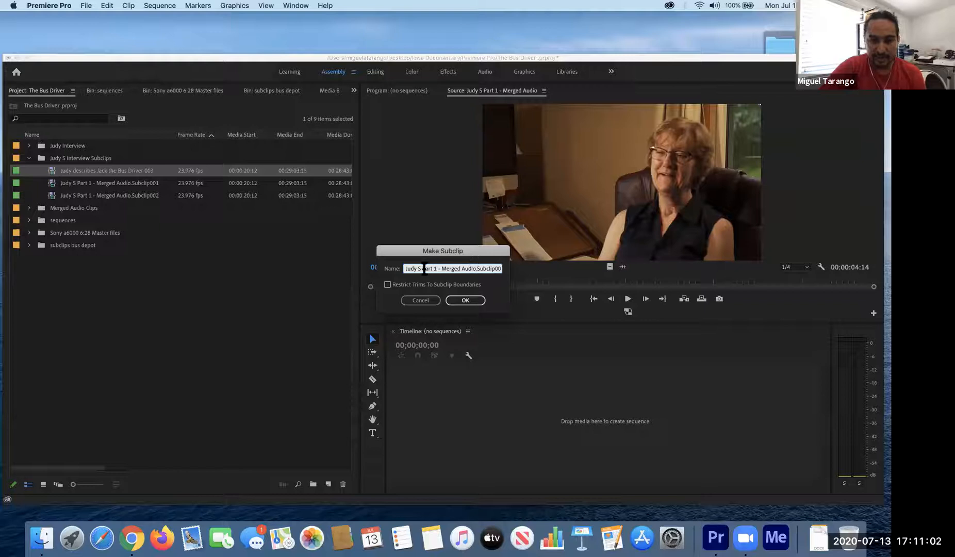
pyautogui.write('\\')
pyautogui.press('BackSpace')
pyautogui.press('BackSpace')
pyautogui.write('niece')
pyautogui.press('BackSpace')
pyautogui.press('BackSpace')
pyautogui.press('BackSpace')
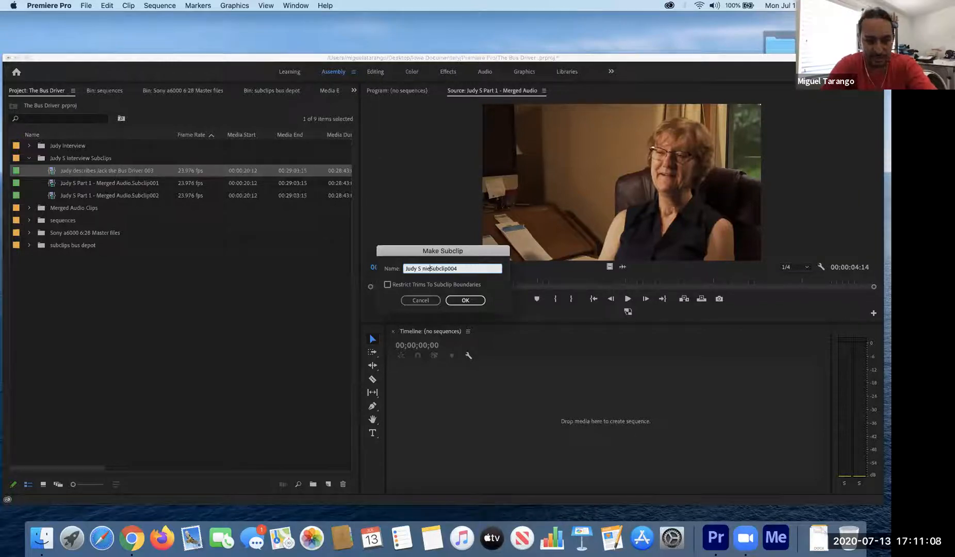
pyautogui.press('BackSpace')
pyautogui.write('ce fam')
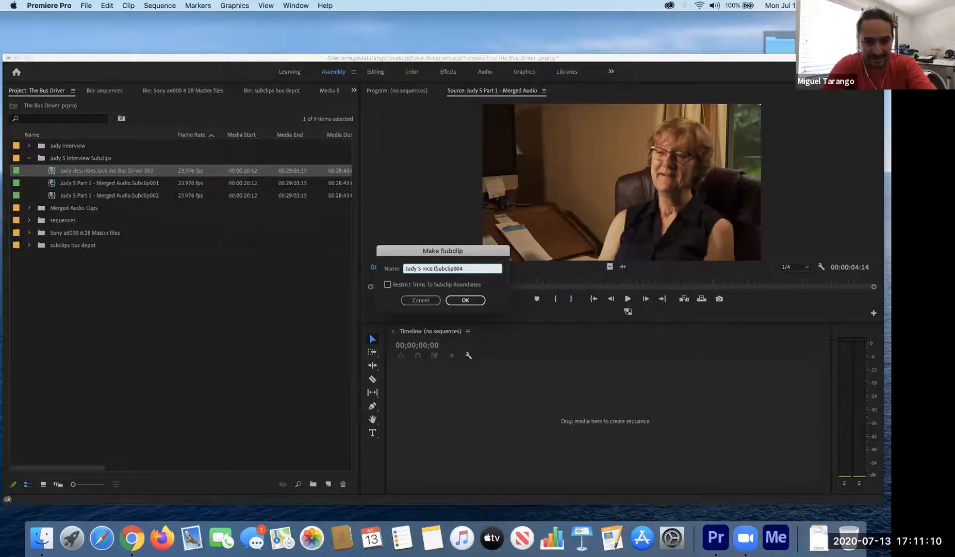
pyautogui.write('ily')
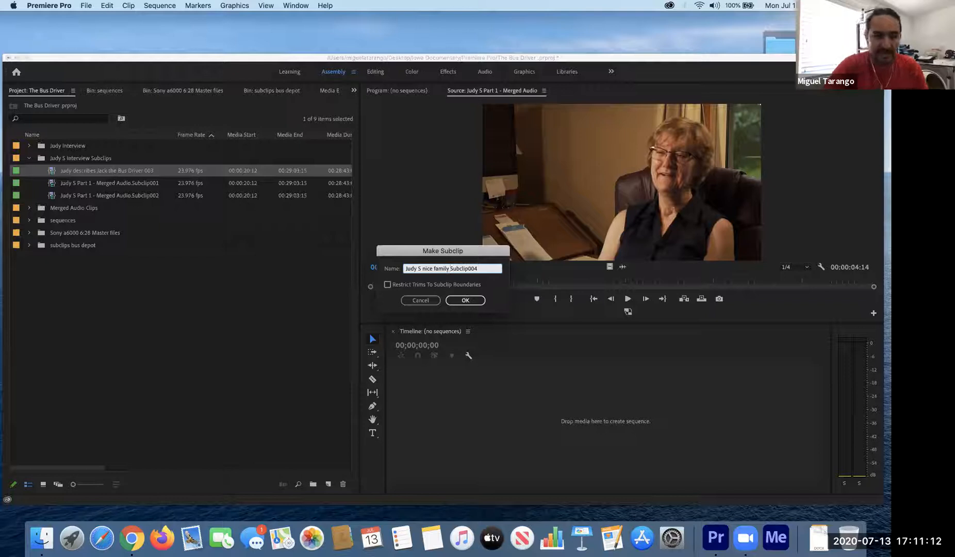
pyautogui.press('Return')
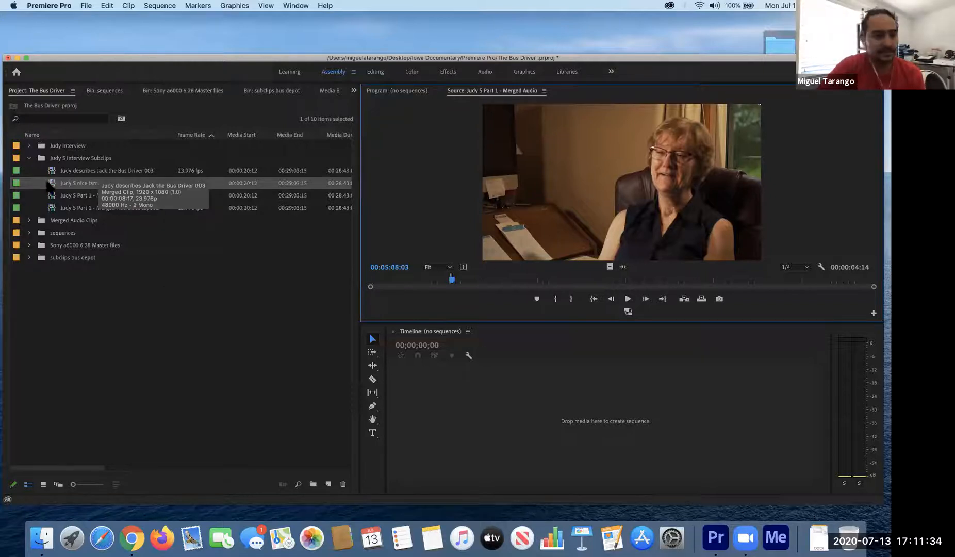
# Step: Show the project items as icons and open the bin holding the interview subclips
pyautogui.click(59, 196)
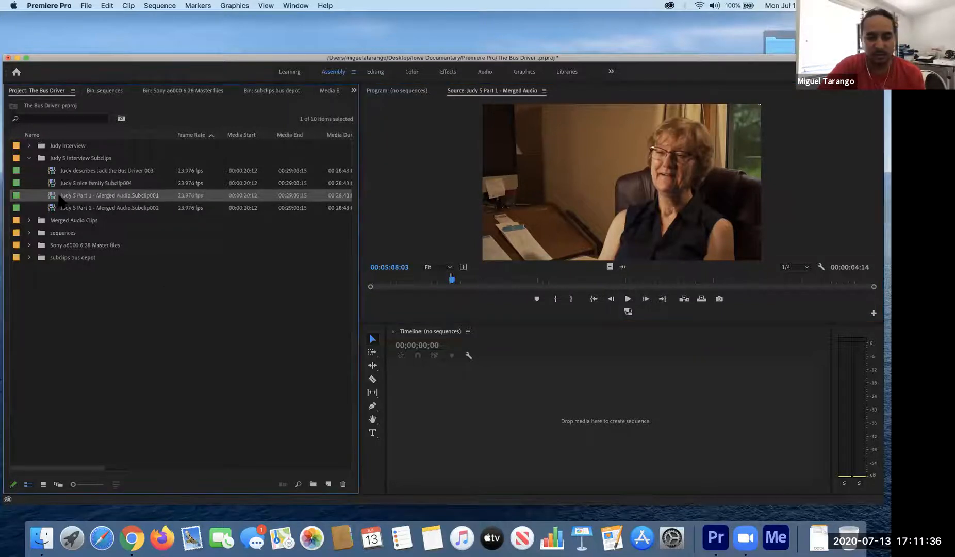
pyautogui.click(51, 173)
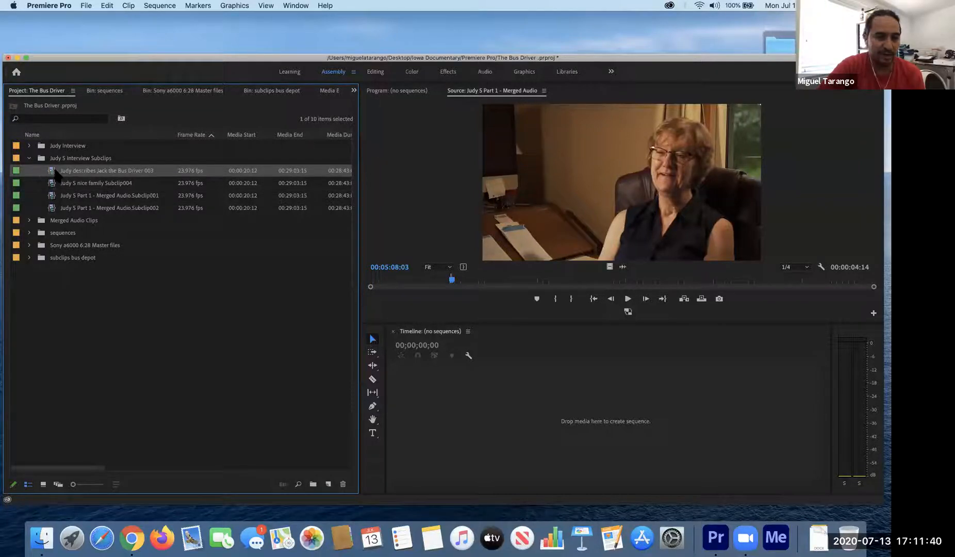
pyautogui.click(43, 484)
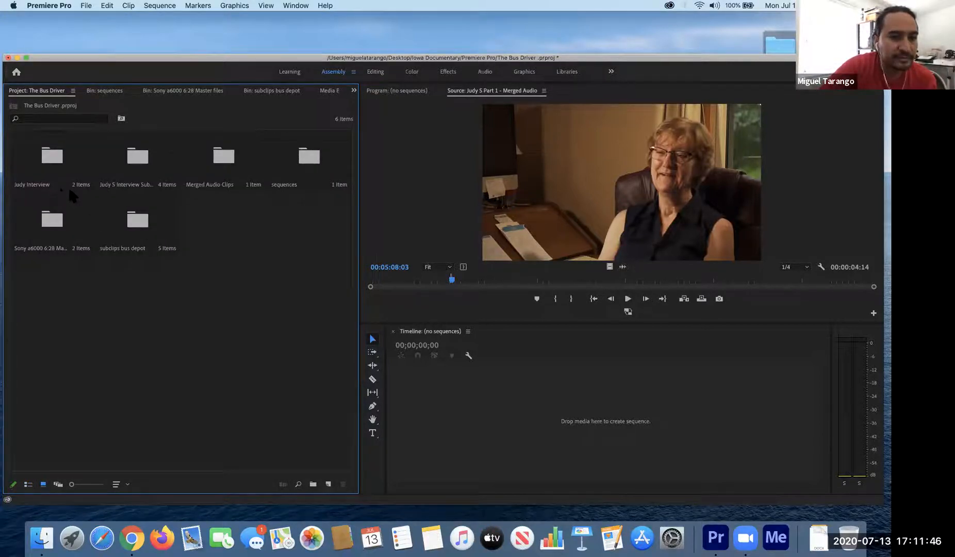
pyautogui.doubleClick(138, 164)
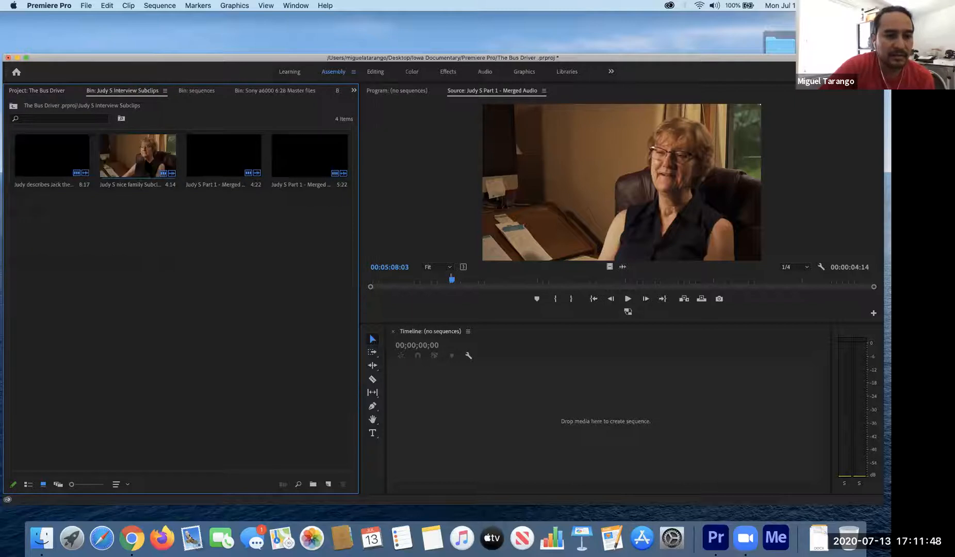
# Step: Sort the subclip icons by User Order and place the "nice family" subclip ahead of the bus driver description subclip
pyautogui.click(185, 159)
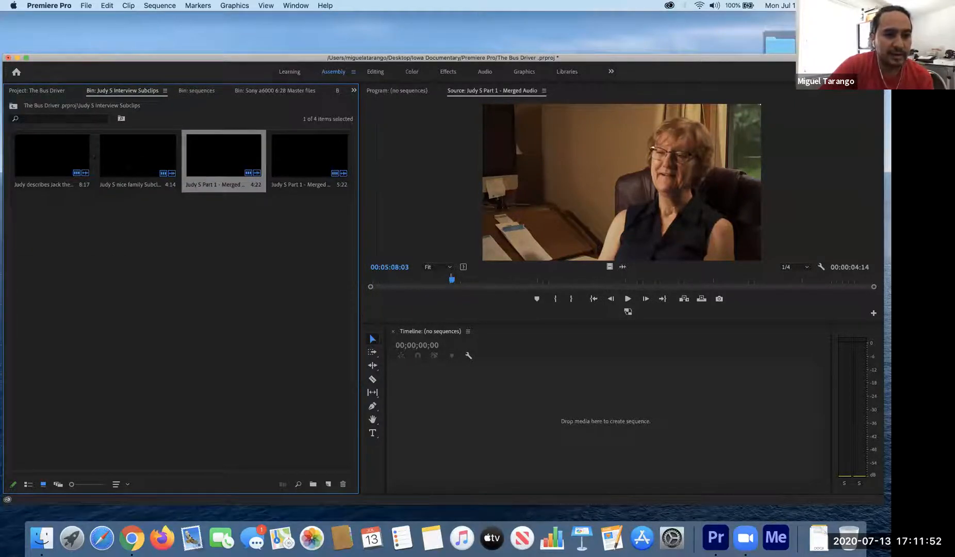
pyautogui.click(138, 159)
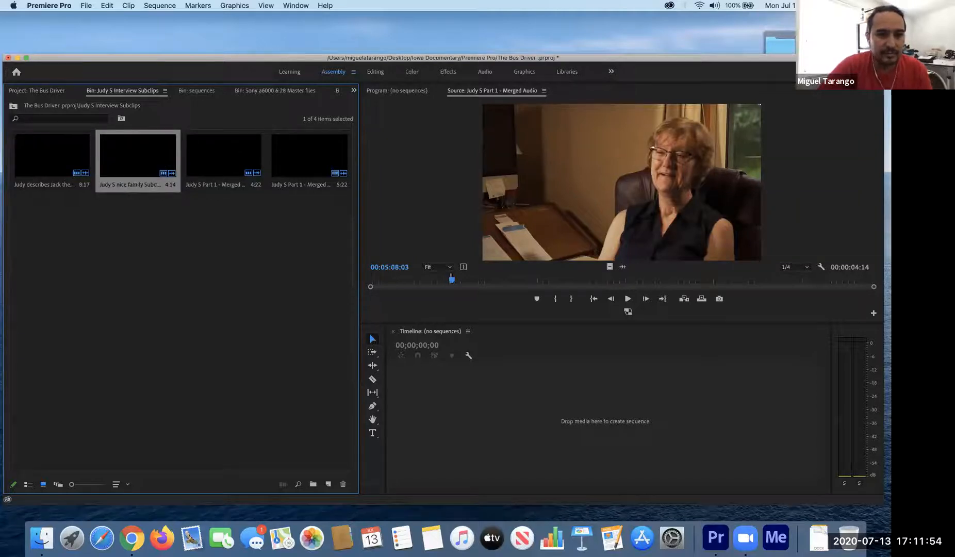
pyautogui.click(124, 487)
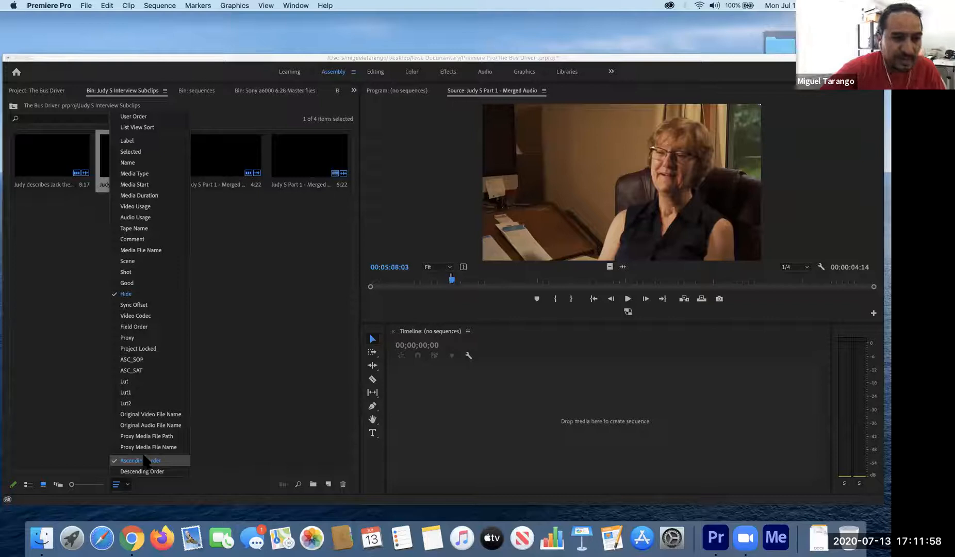
pyautogui.click(133, 117)
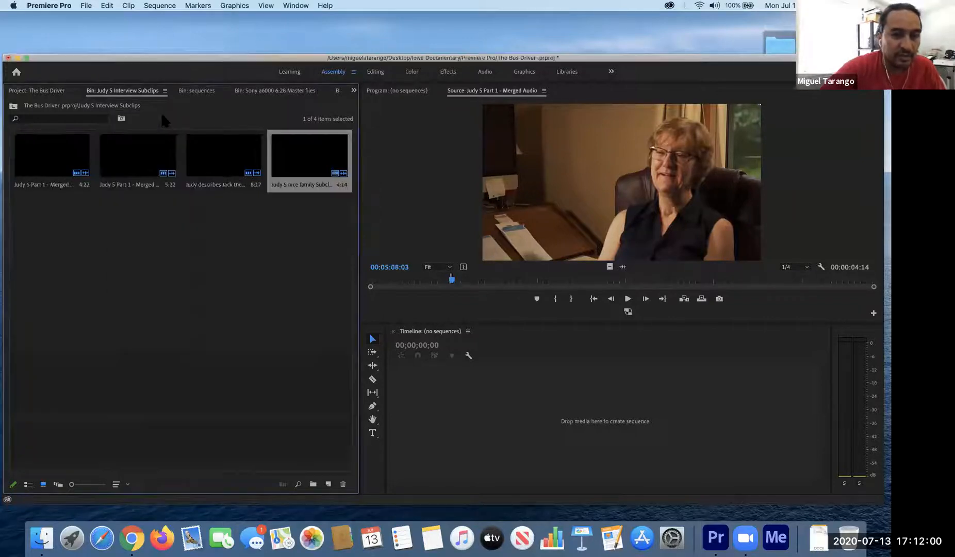
pyautogui.moveTo(309, 156); pyautogui.dragTo(178, 153)
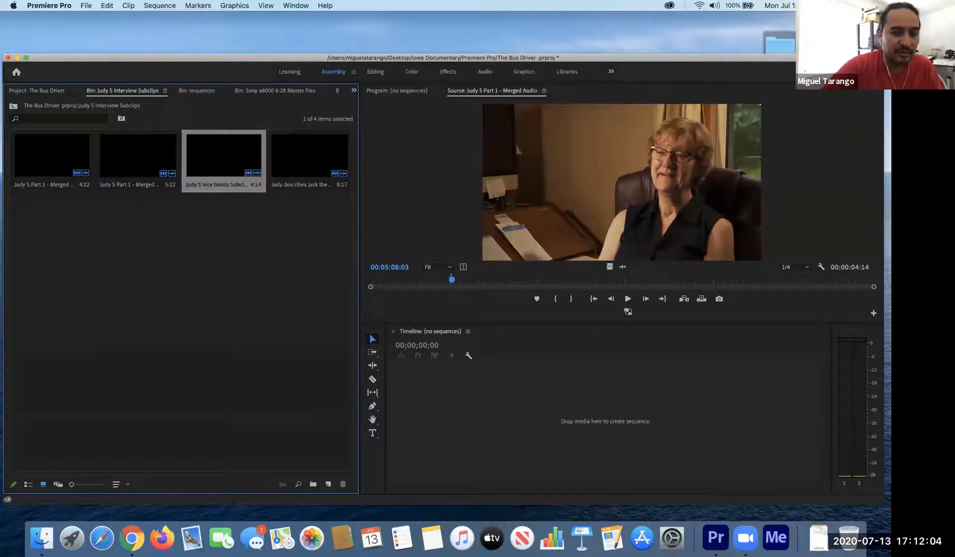
# Step: Move the "nice family" and bus driver description subclips together between the two "Part 1 - Merged Audio" subclips
pyautogui.click(115, 166)
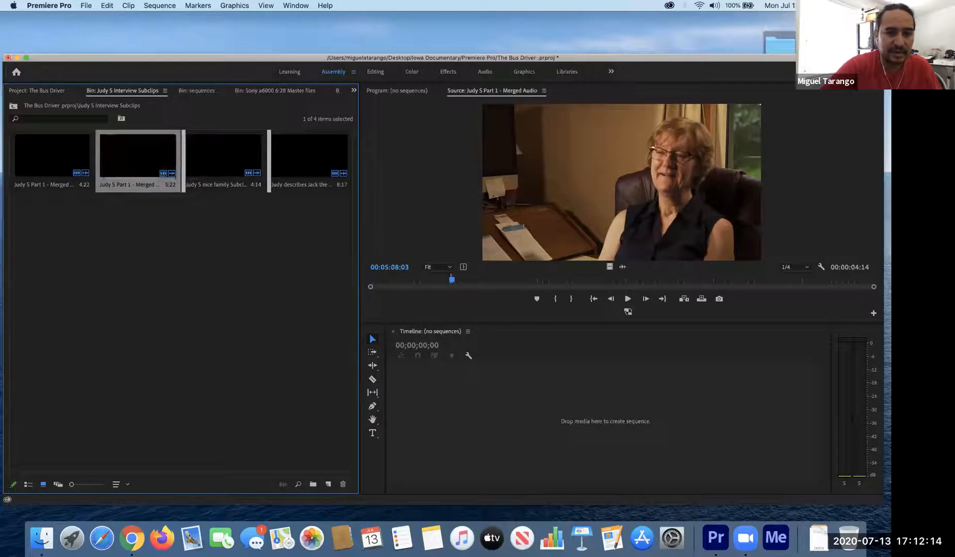
pyautogui.click(233, 154)
pyautogui.moveTo(236, 226); pyautogui.dragTo(297, 150)
pyautogui.moveTo(219, 165); pyautogui.dragTo(114, 174)
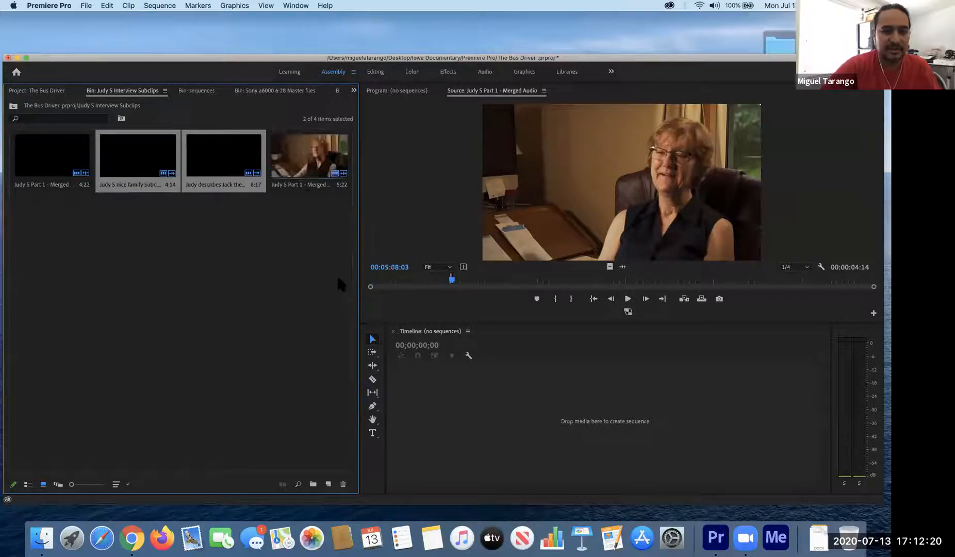
pyautogui.click(258, 262)
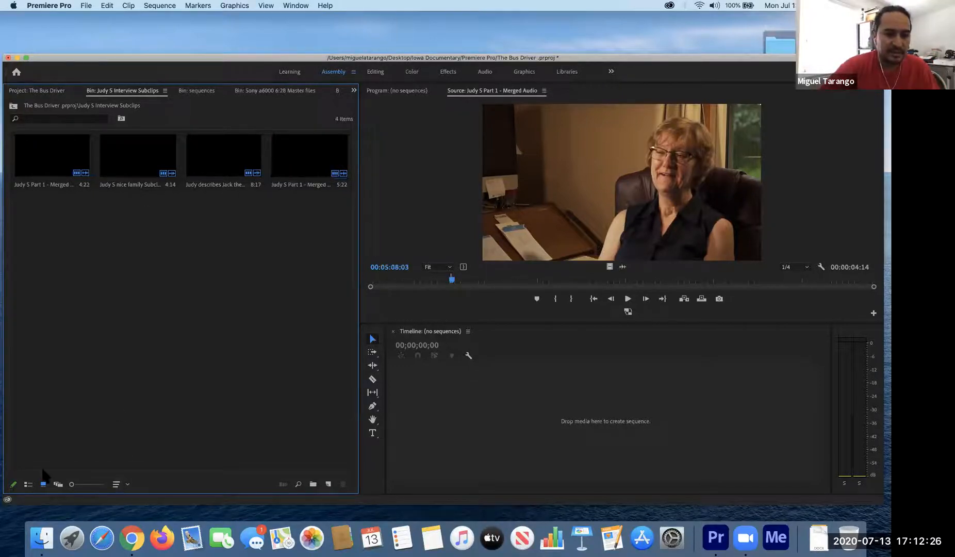
# Step: Create a sequence in the empty timeline from all four interview subclips, keeping their arranged icon order
pyautogui.click(29, 484)
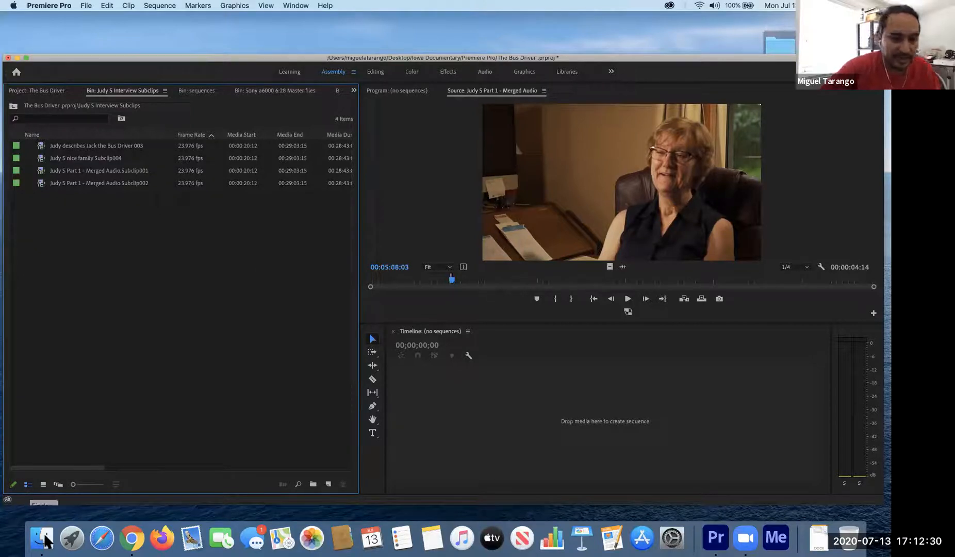
pyautogui.click(44, 485)
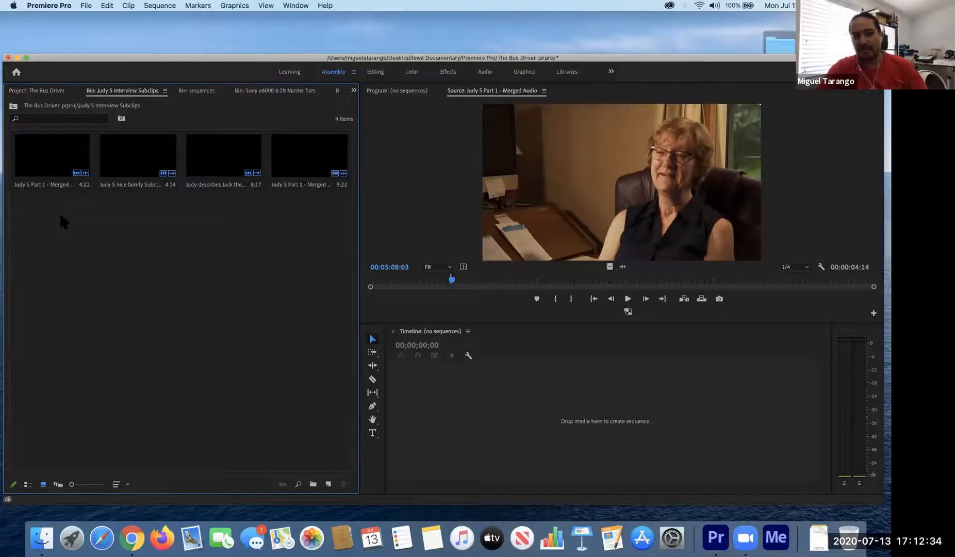
pyautogui.moveTo(58, 225); pyautogui.dragTo(341, 177)
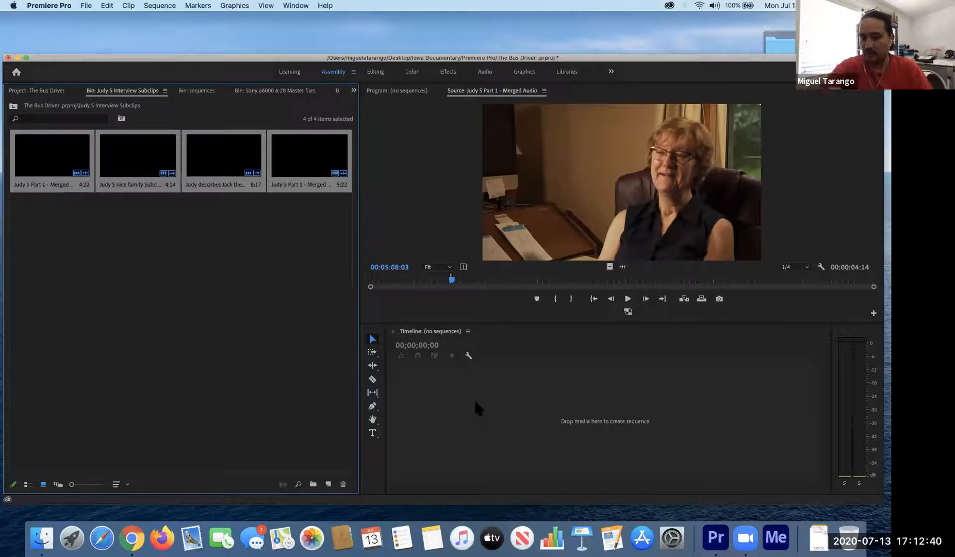
pyautogui.moveTo(51, 154); pyautogui.dragTo(441, 393)
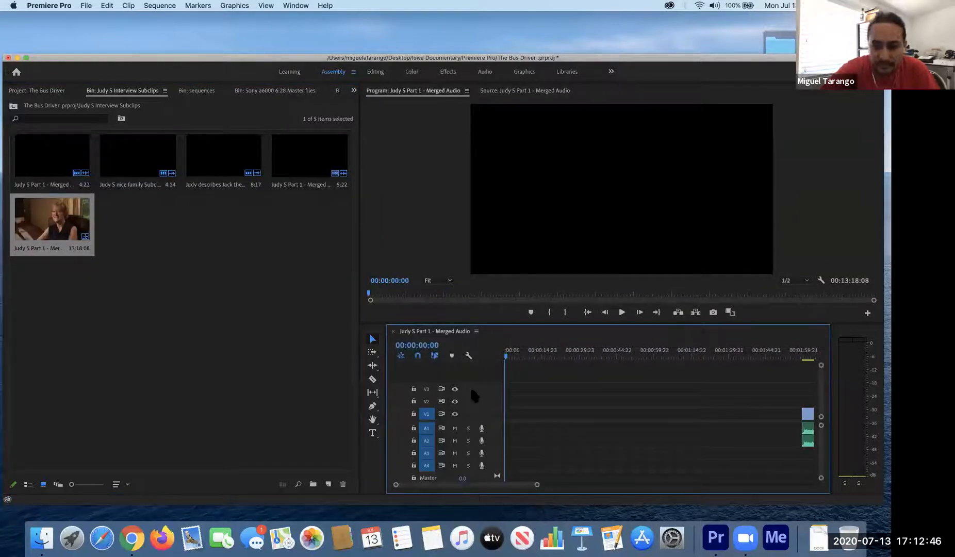
# Step: Ripple delete the empty gap before each of the four clips so they play back to back from the sequence start
pyautogui.scroll(-5, 748, 407)
pyautogui.scroll(5, 750, 412)
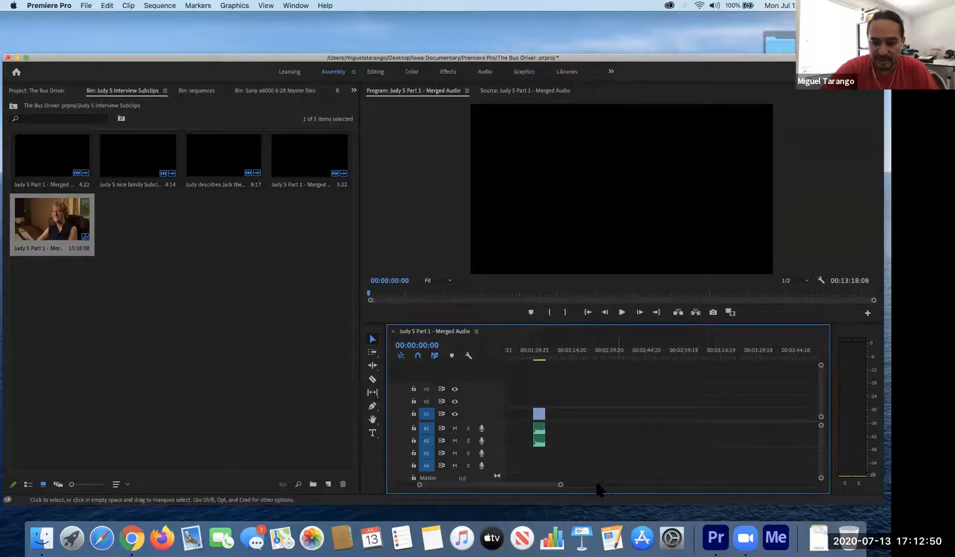
pyautogui.moveTo(559, 489); pyautogui.dragTo(762, 484)
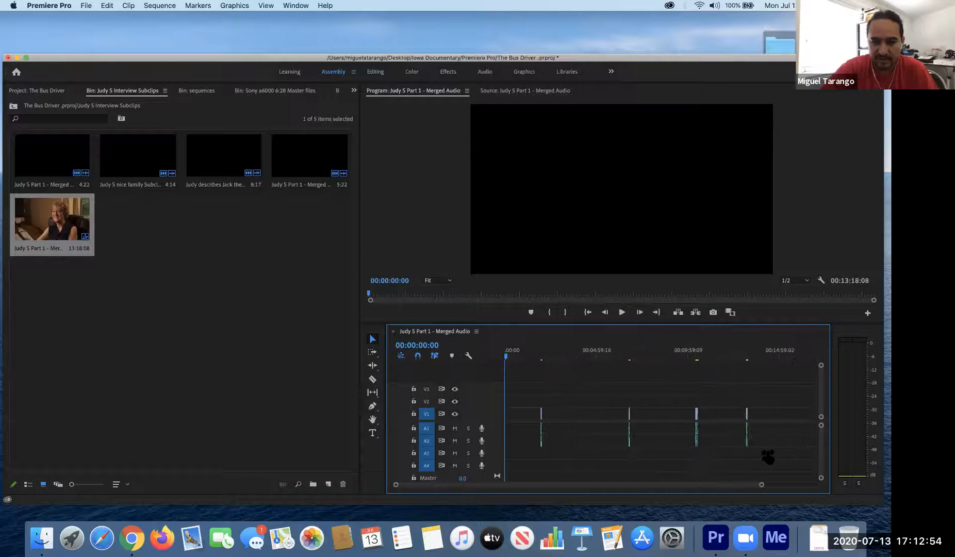
pyautogui.rightClick(526, 413)
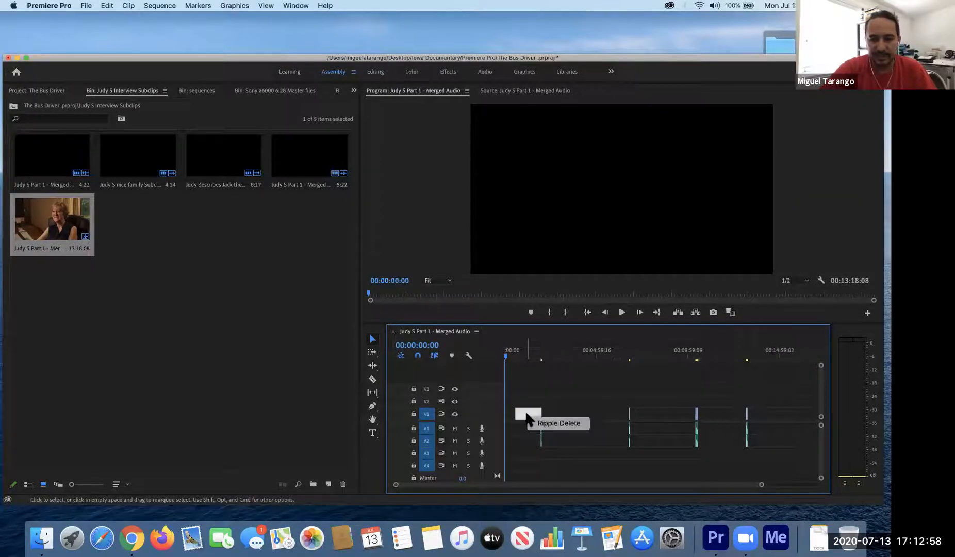
pyautogui.click(539, 427)
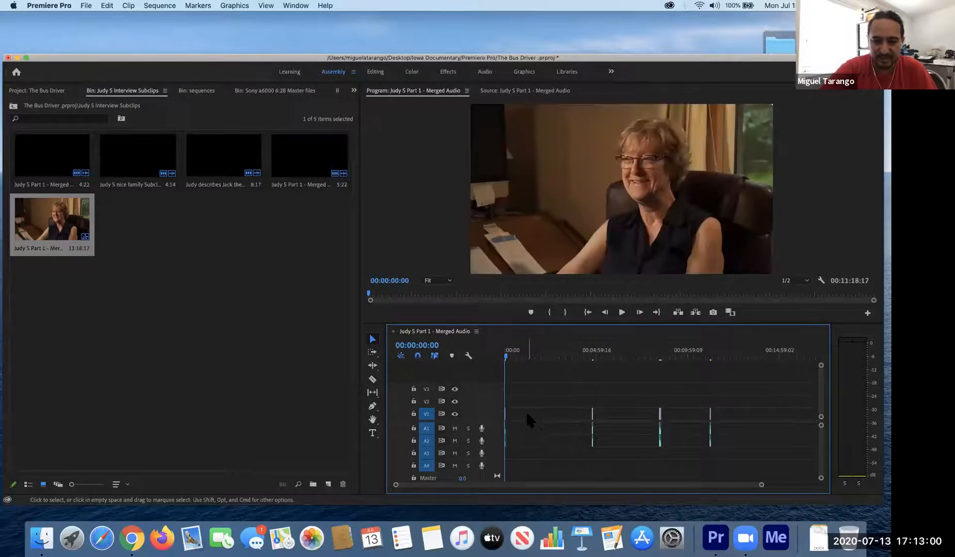
pyautogui.rightClick(526, 412)
pyautogui.click(543, 426)
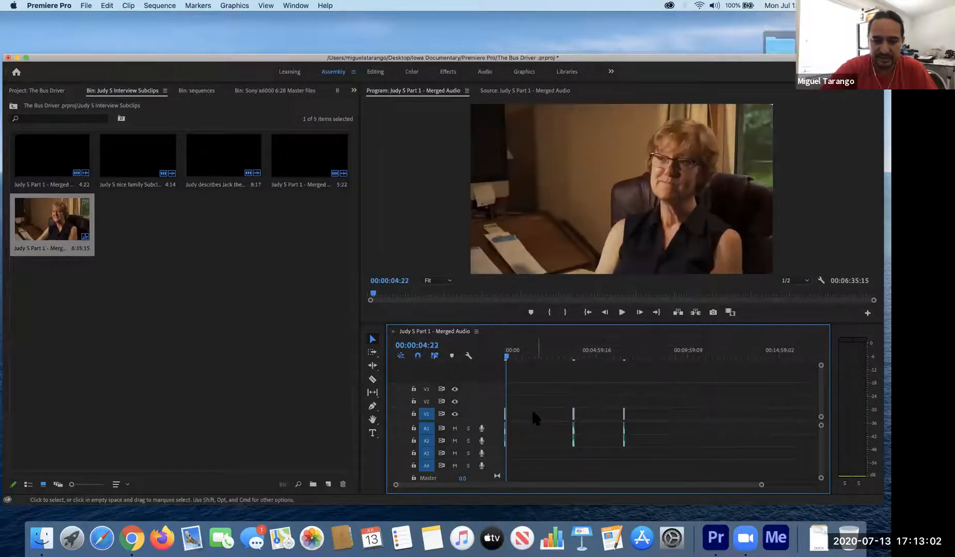
pyautogui.rightClick(531, 414)
pyautogui.click(542, 422)
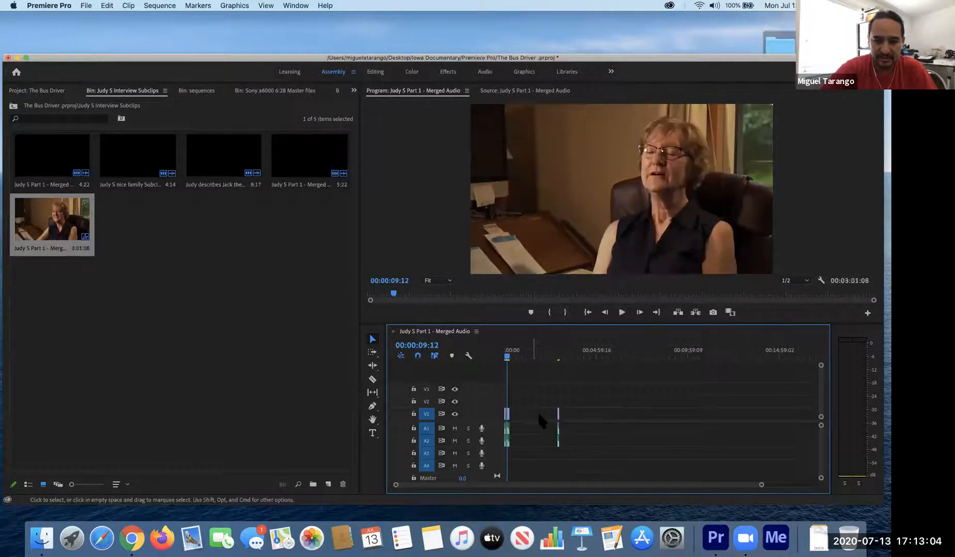
pyautogui.rightClick(537, 414)
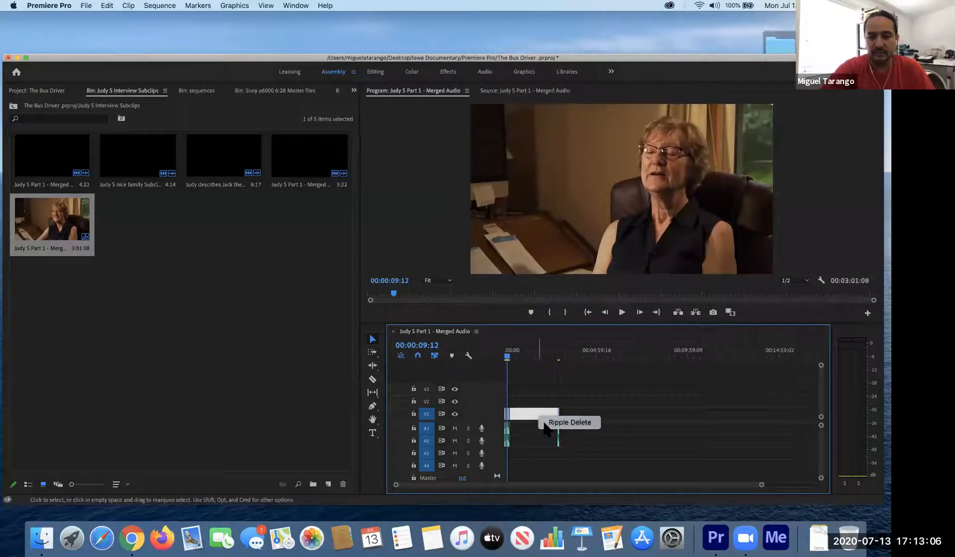
pyautogui.click(545, 423)
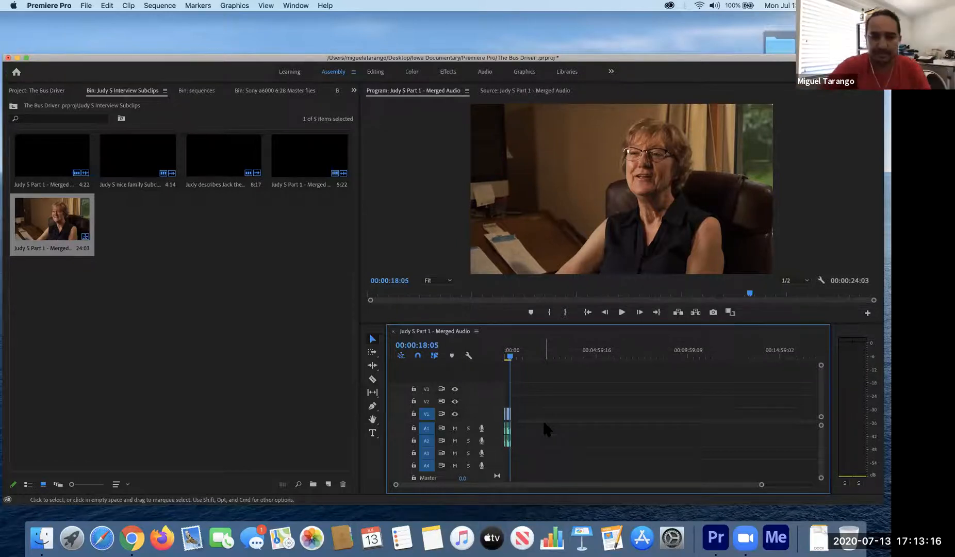
# Step: Examine the joined clips in the timeline, from the cut at 00:00:18:05 up close to the whole sequence
pyautogui.scroll(5, 544, 423)
pyautogui.hscroll(-5, 544, 422)
pyautogui.scroll(4, 544, 428)
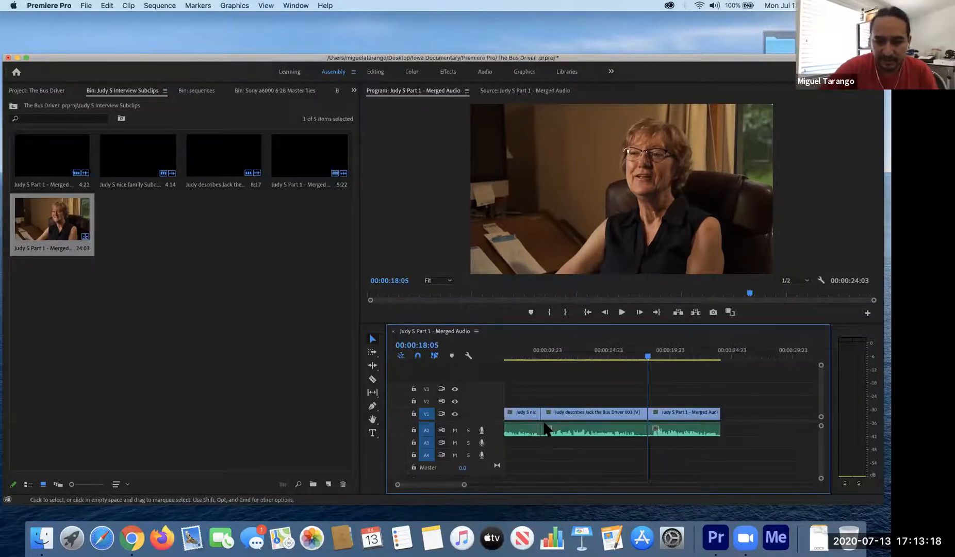
pyautogui.scroll(-2, 544, 428)
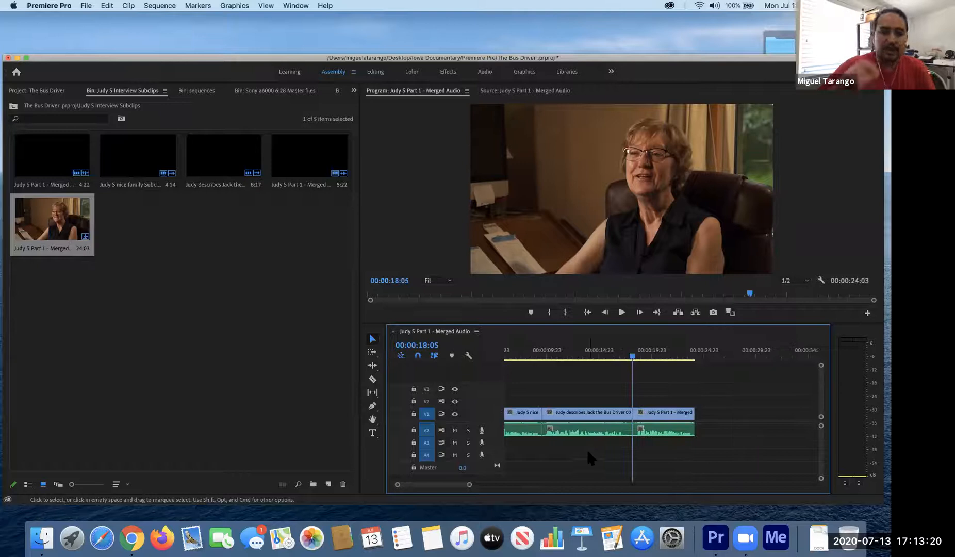
pyautogui.hscroll(-2, 588, 453)
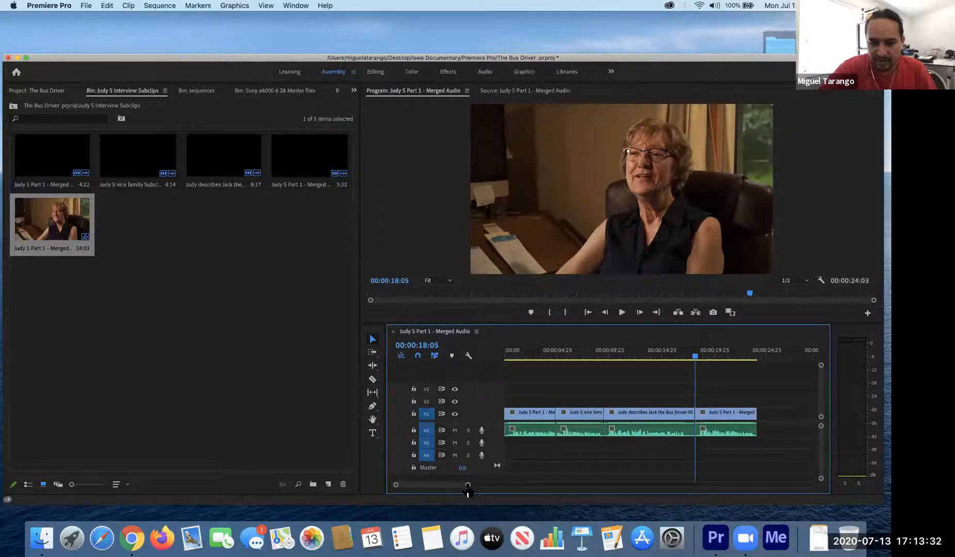
pyautogui.moveTo(466, 486)
pyautogui.mouseDown()
pyautogui.moveTo(532, 493)
pyautogui.moveTo(459, 495)
pyautogui.moveTo(531, 486)
pyautogui.moveTo(475, 490)
pyautogui.mouseUp()
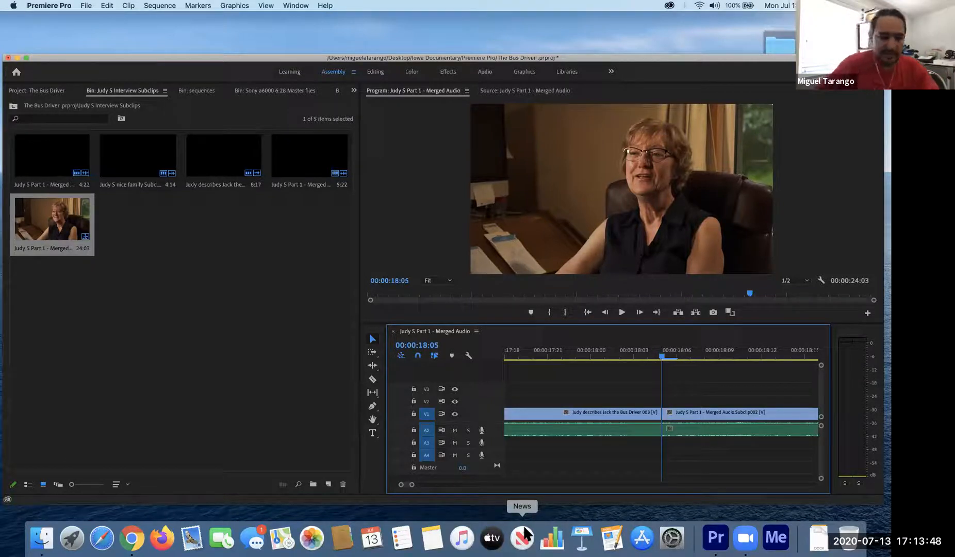
pyautogui.press('z')
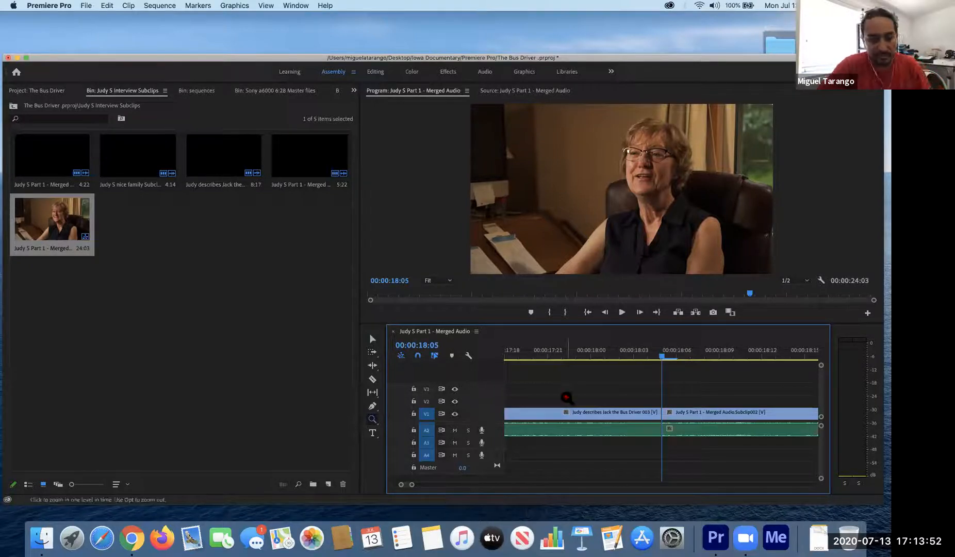
pyautogui.press('v')
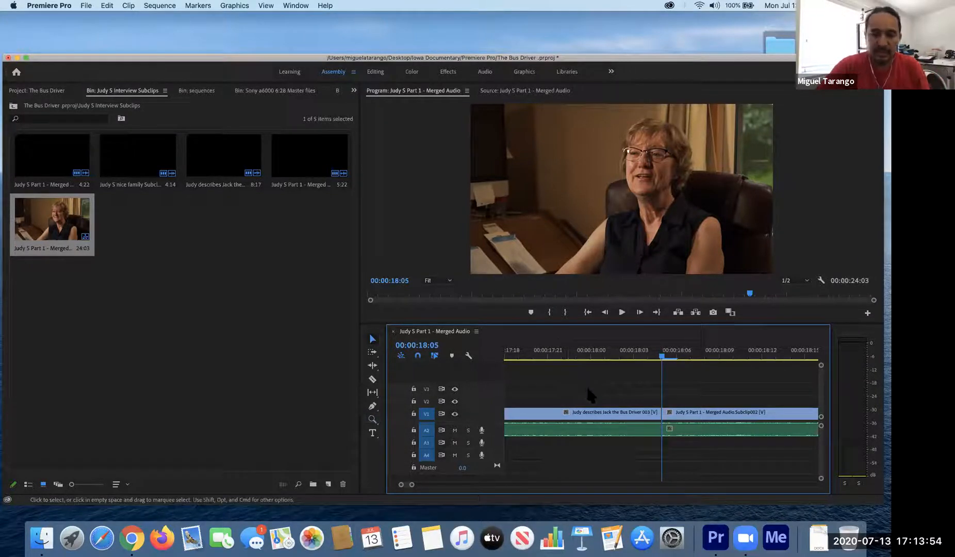
pyautogui.scroll(-6, 635, 405)
pyautogui.scroll(-5, 634, 404)
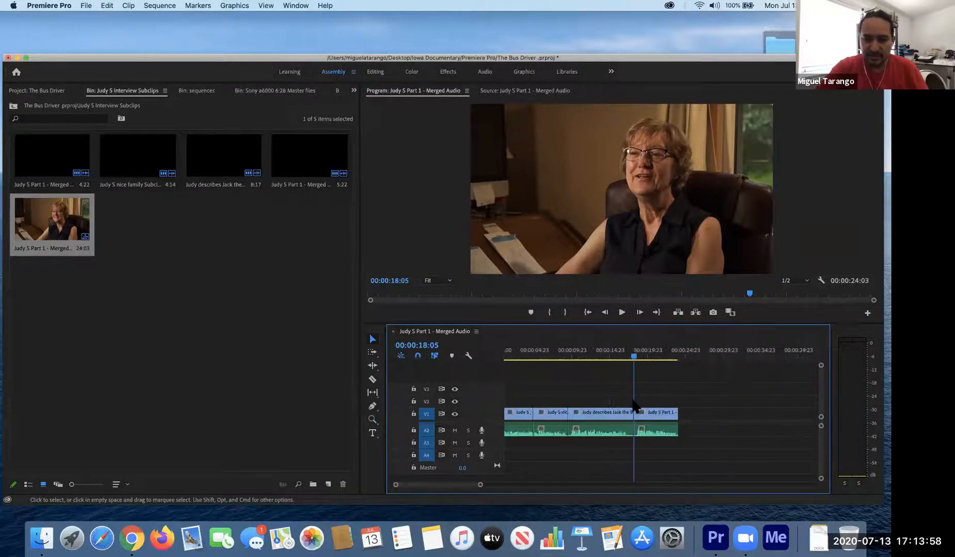
pyautogui.scroll(-4, 633, 400)
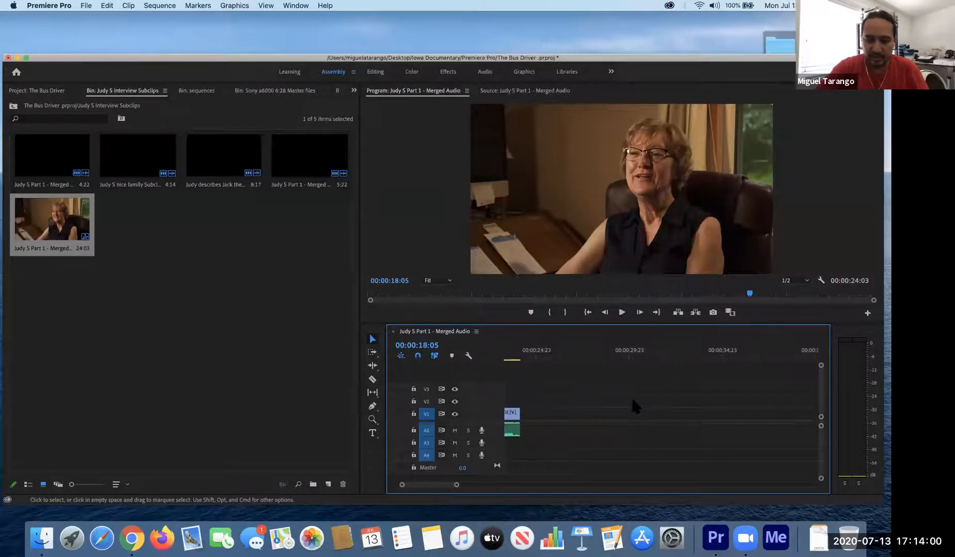
pyautogui.press('\\')
pyautogui.scroll(-2, 633, 407)
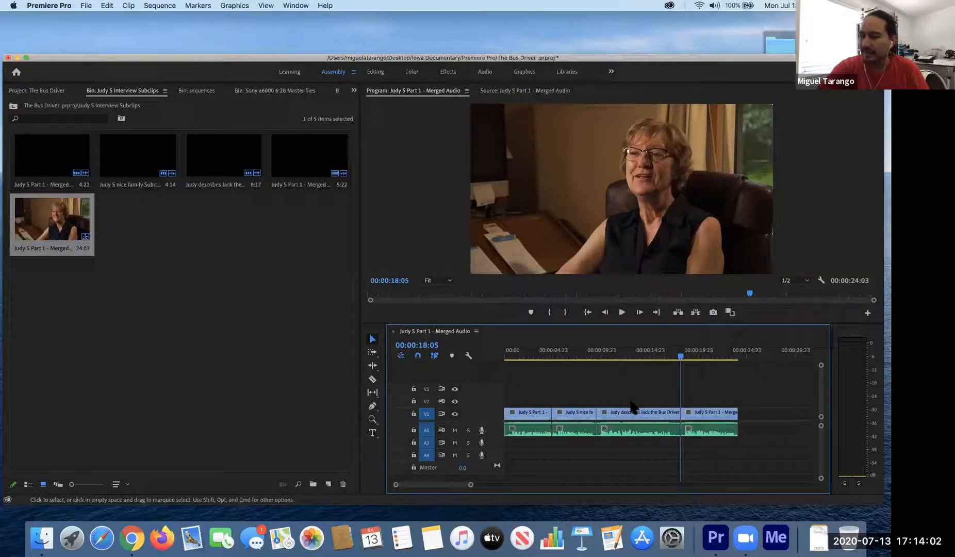
# Step: Scrub the playhead back into the bus driver description clip, to about 00:00:14:04
pyautogui.scroll(1, 634, 407)
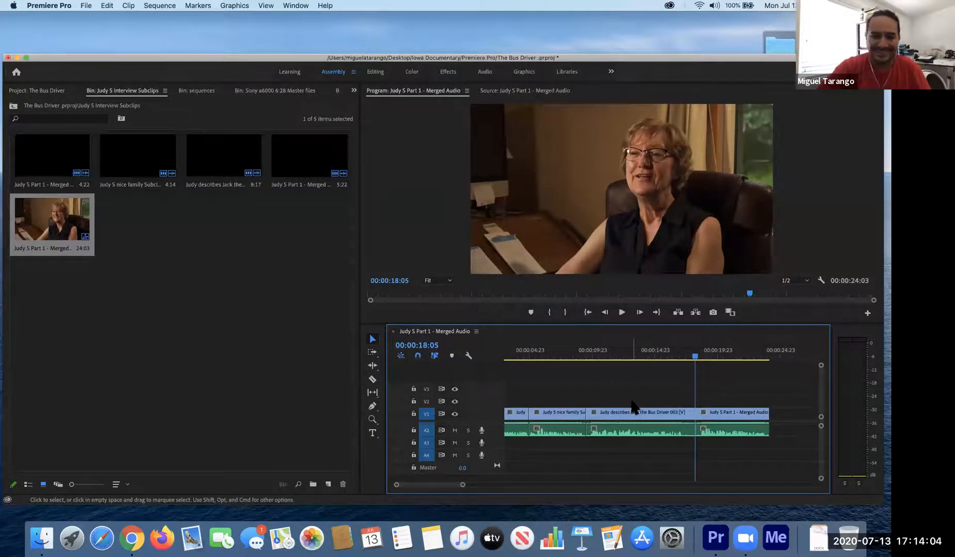
pyautogui.moveTo(463, 485); pyautogui.dragTo(501, 486)
pyautogui.moveTo(645, 355); pyautogui.dragTo(615, 355)
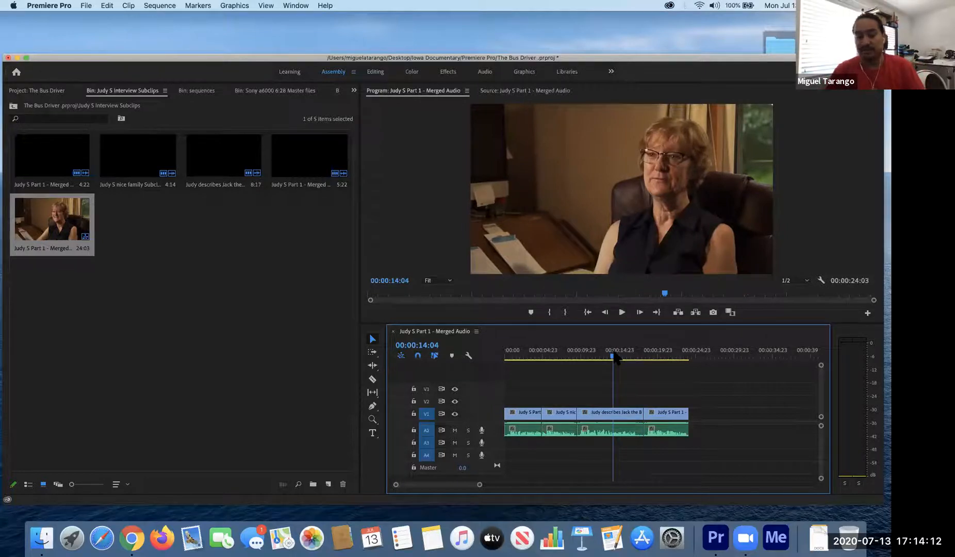
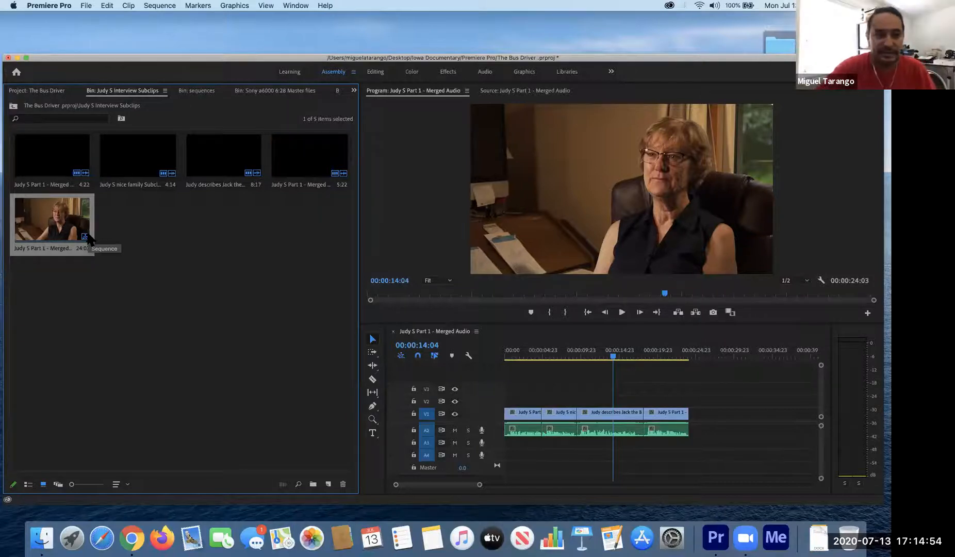
# Step: Go up to the project's top level and show its bins as a list
pyautogui.click(14, 106)
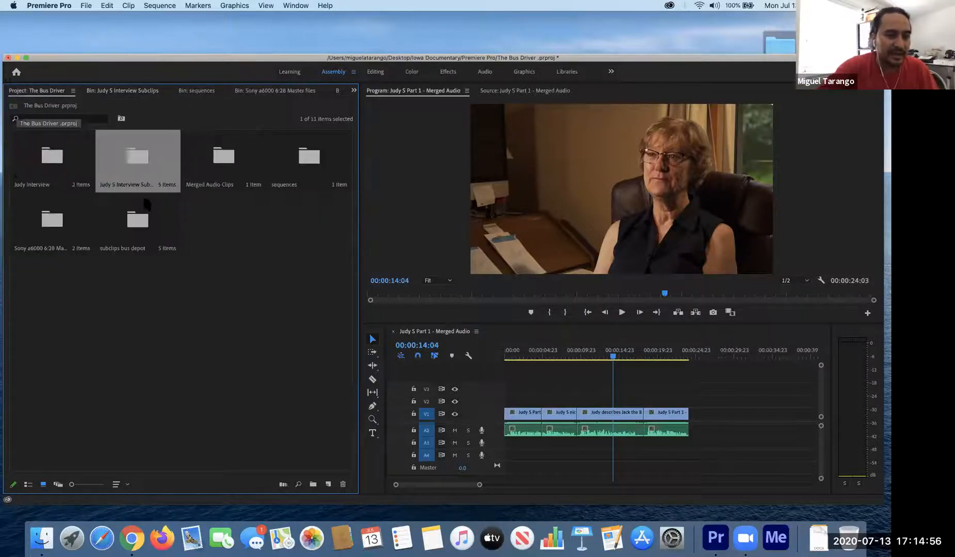
pyautogui.click(28, 484)
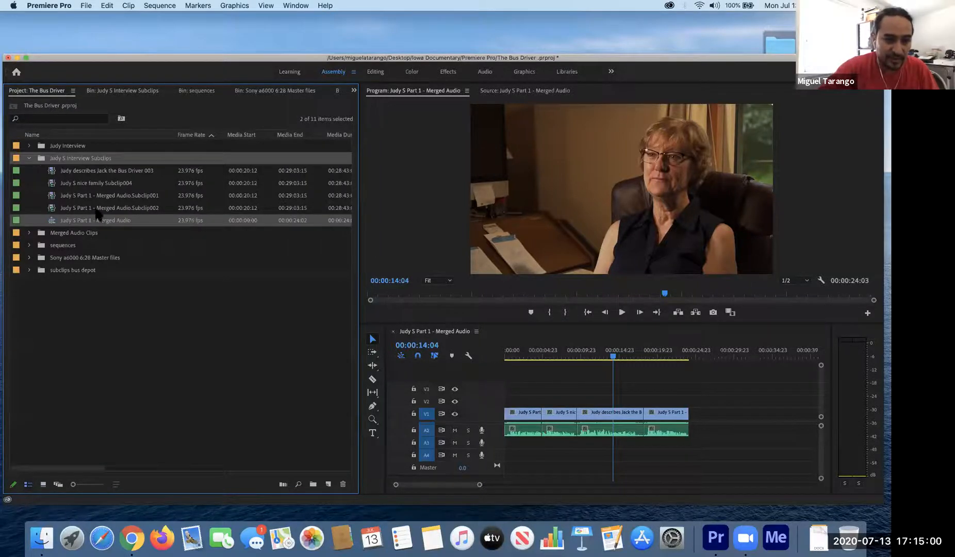
pyautogui.moveTo(64, 224); pyautogui.dragTo(61, 239)
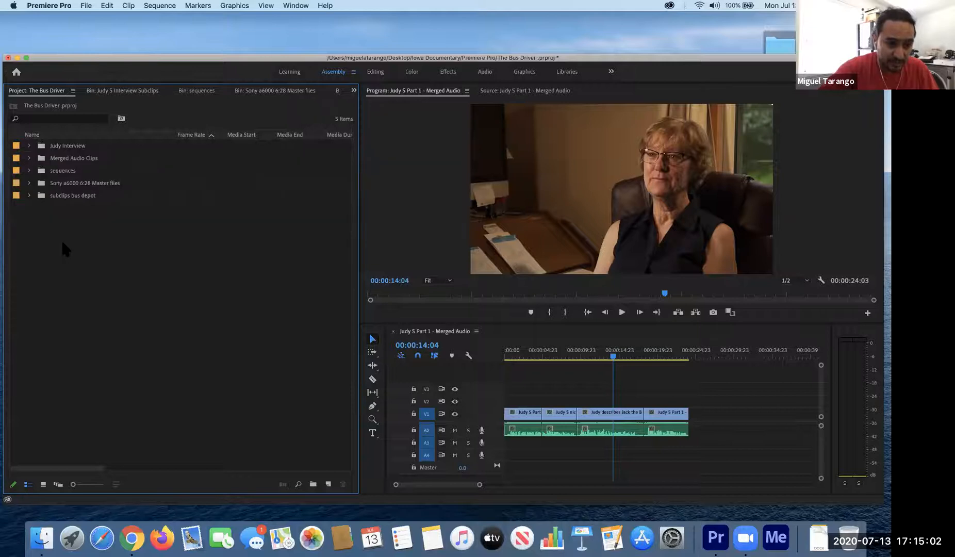
pyautogui.click(29, 171)
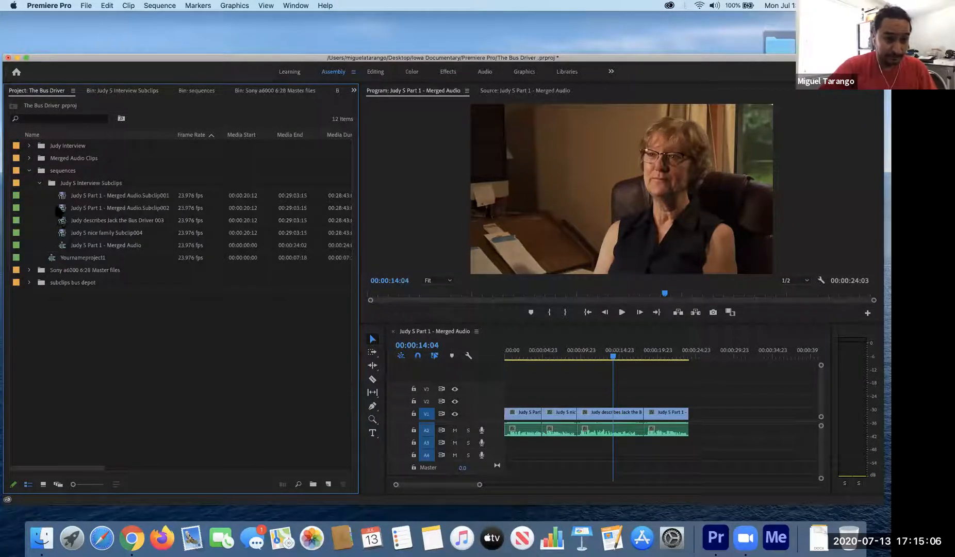
pyautogui.click(39, 183)
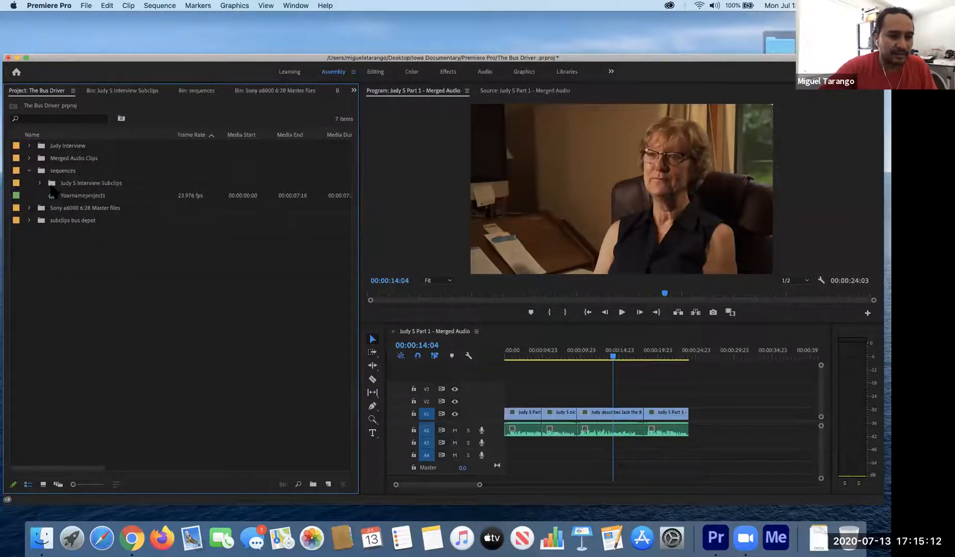
pyautogui.moveTo(54, 186); pyautogui.dragTo(37, 234)
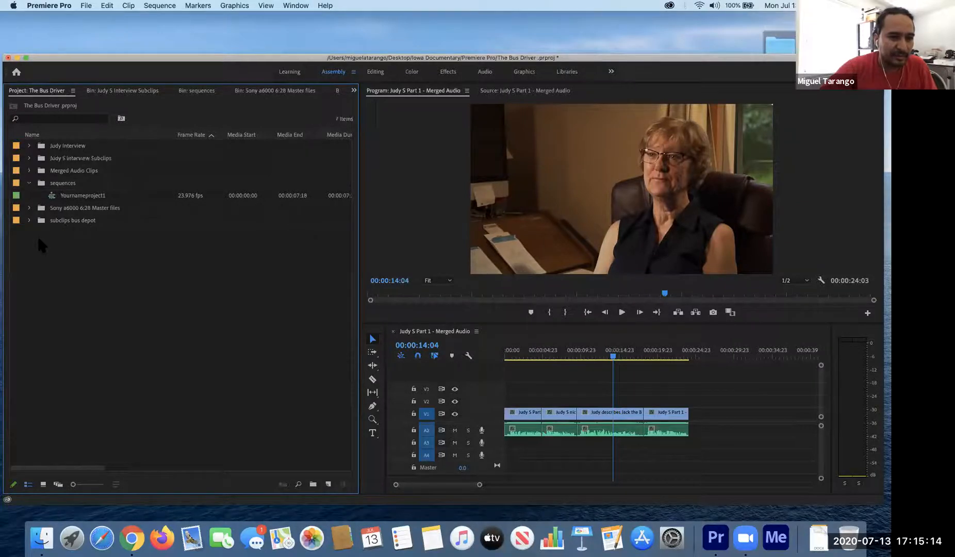
# Step: Move the merged audio sequence out of the interview subclips bin into the sequences bin, and collapse the subclips bin
pyautogui.click(30, 158)
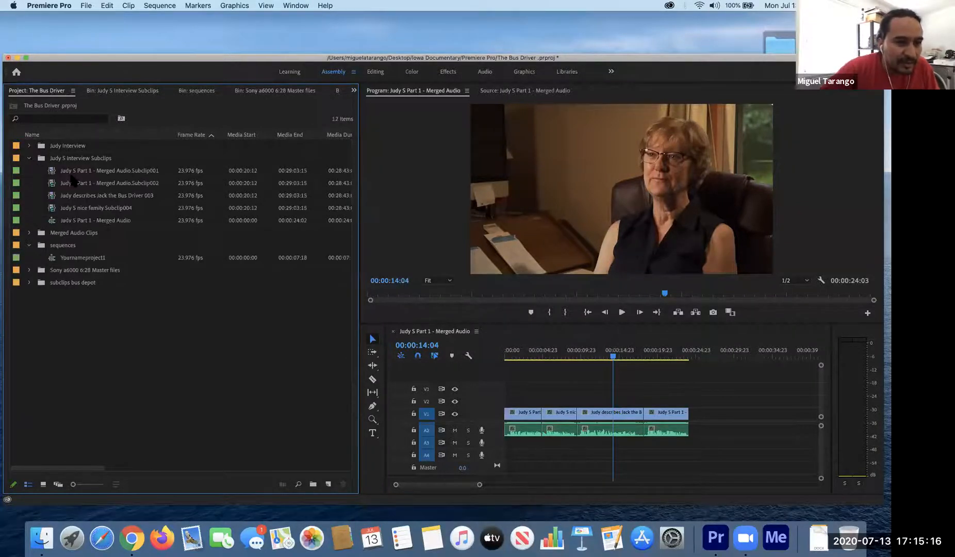
pyautogui.moveTo(88, 227); pyautogui.dragTo(62, 246)
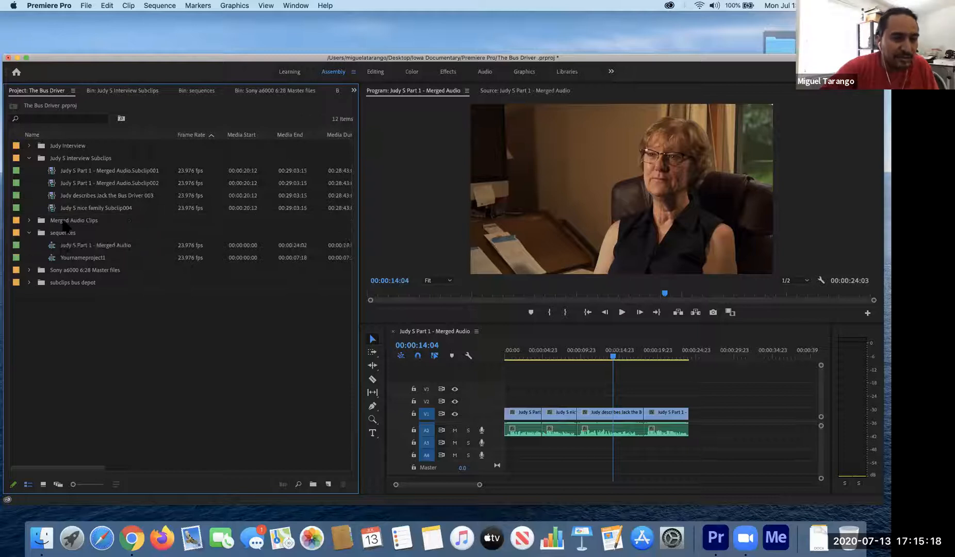
pyautogui.click(29, 158)
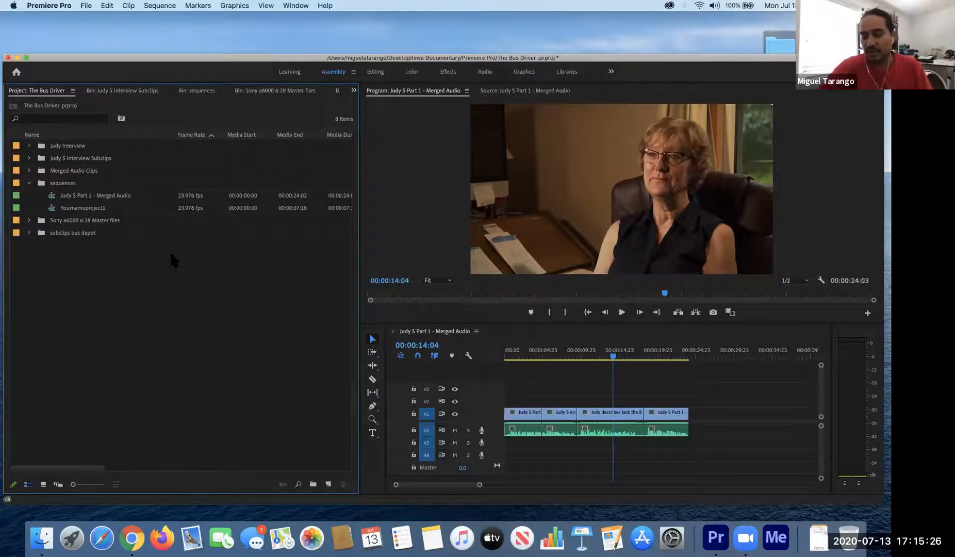
# Step: Rename the interview sequence in the sequences bin as YourNameProject2
pyautogui.click(95, 197)
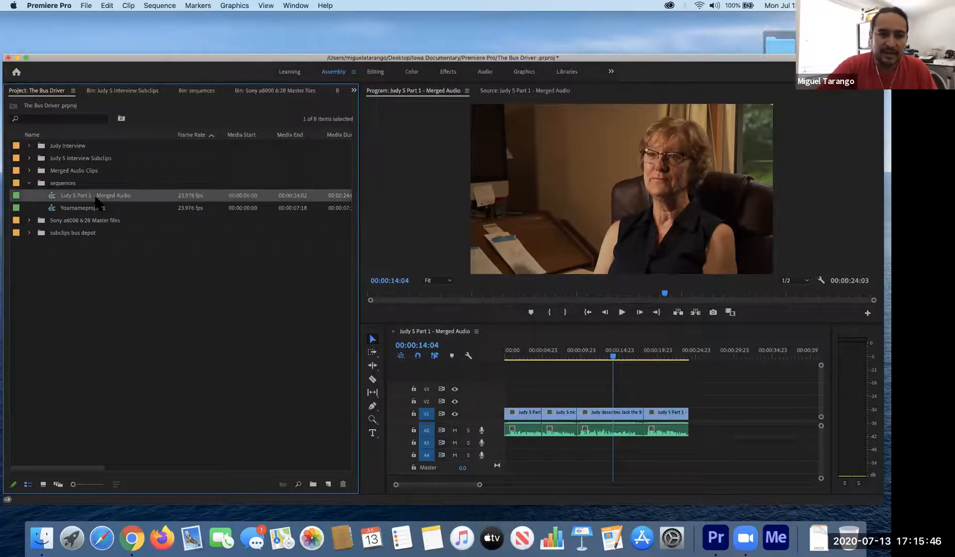
pyautogui.click(95, 196)
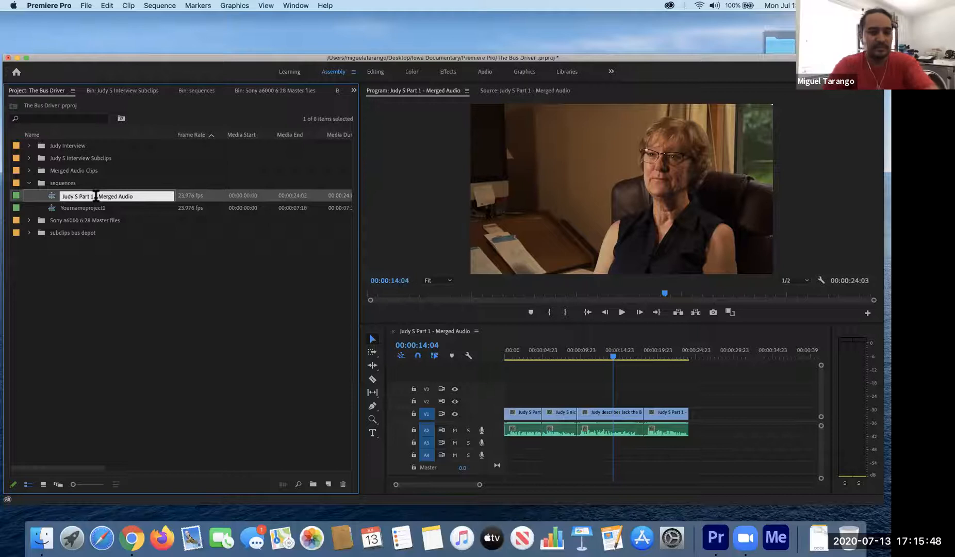
pyautogui.write('YourNameProject2')
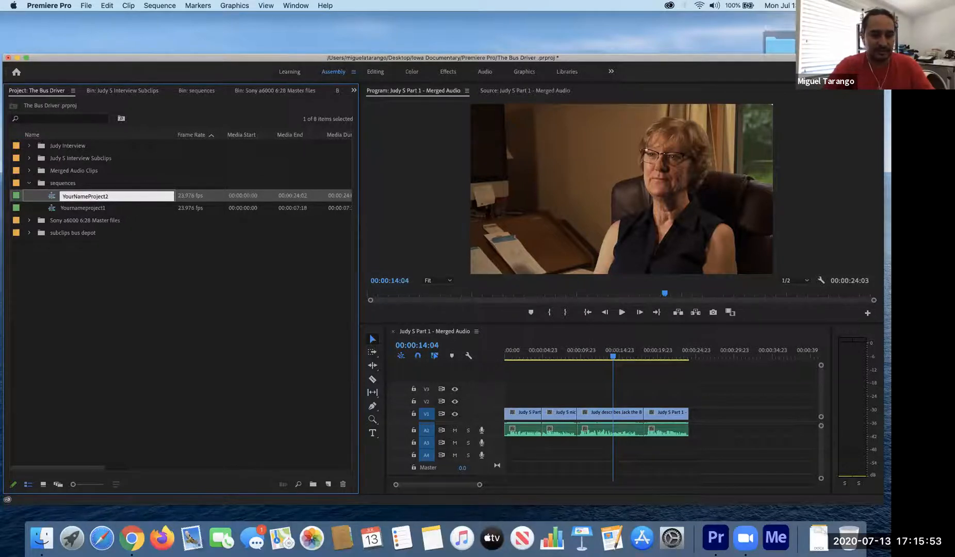
pyautogui.press('Tab')
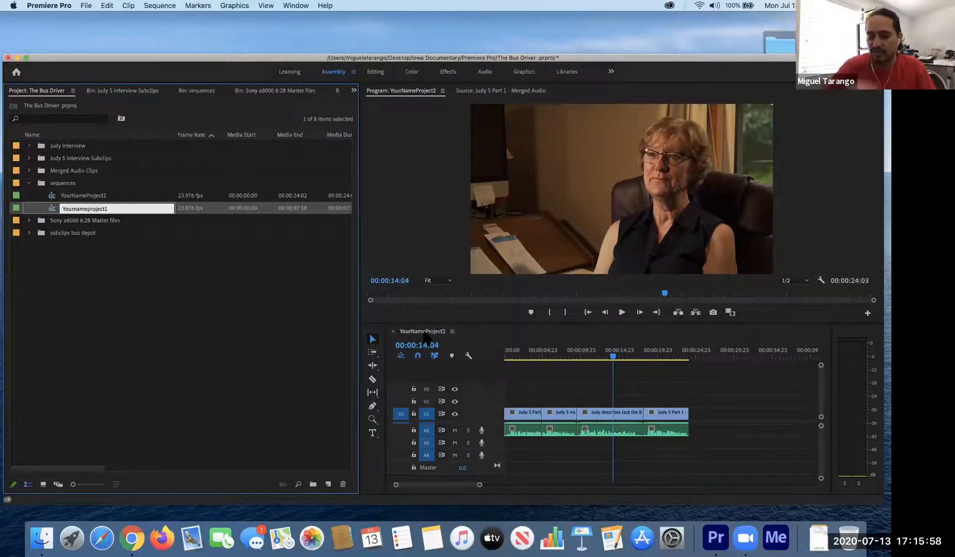
pyautogui.click(225, 307)
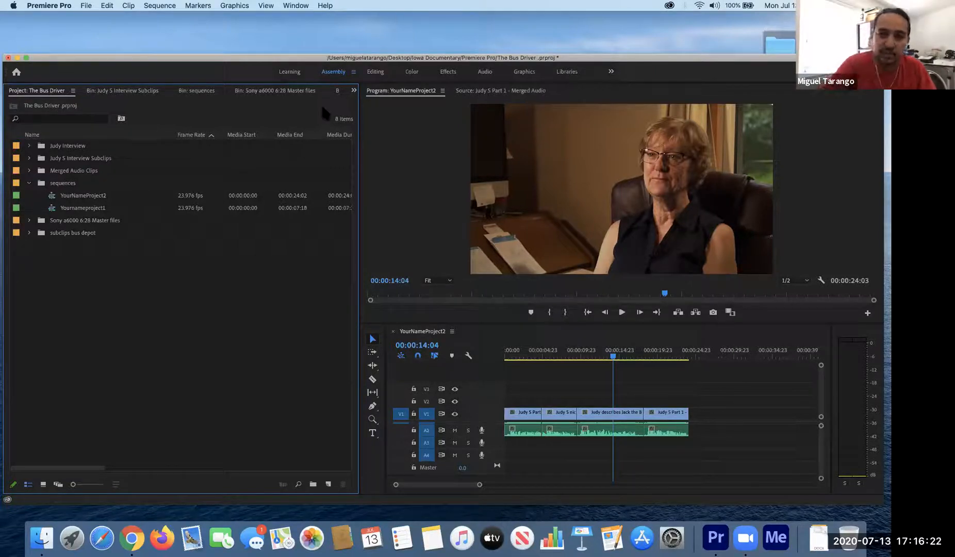
# Step: Switch to the Editing workspace and load each bus depot subclip into the source monitor, ending on busdriver.Subclip001
pyautogui.click(376, 74)
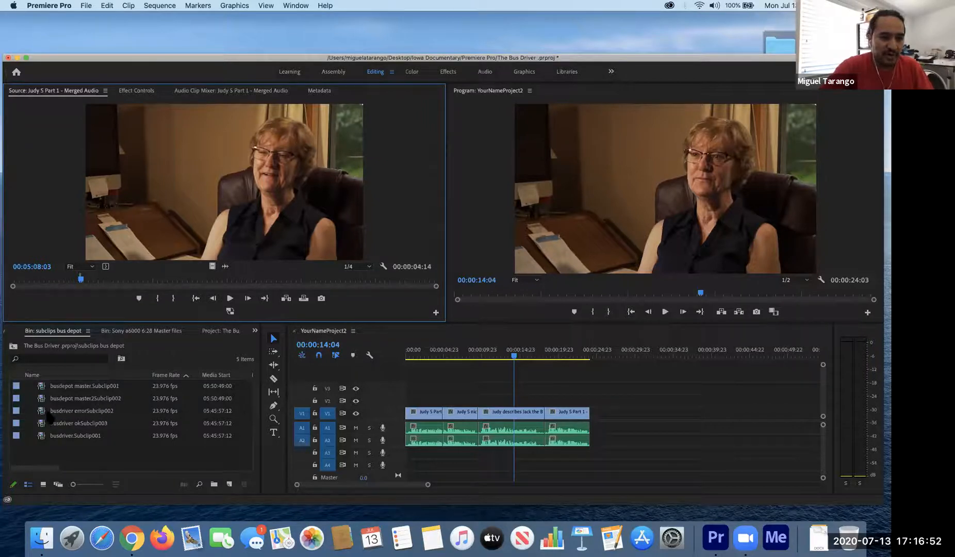
pyautogui.doubleClick(42, 386)
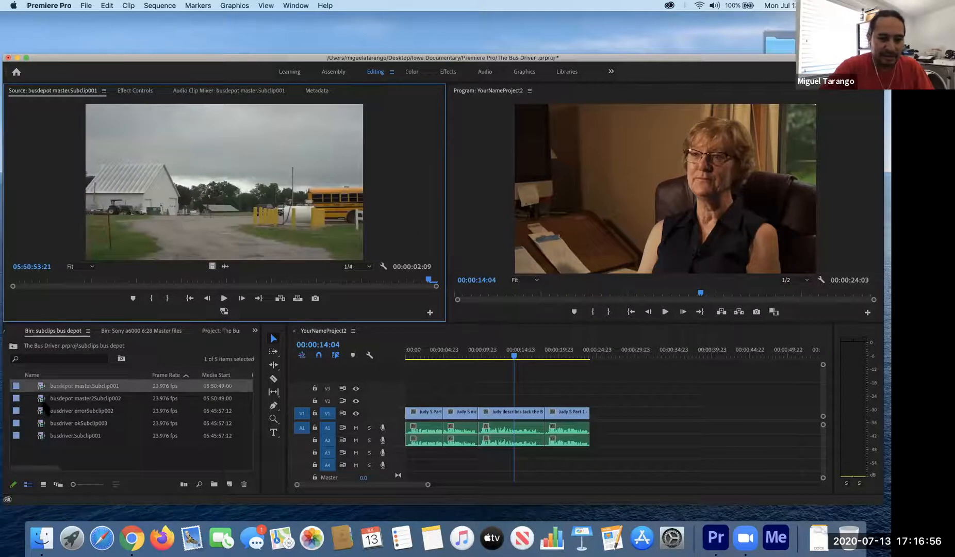
pyautogui.doubleClick(42, 399)
pyautogui.doubleClick(41, 412)
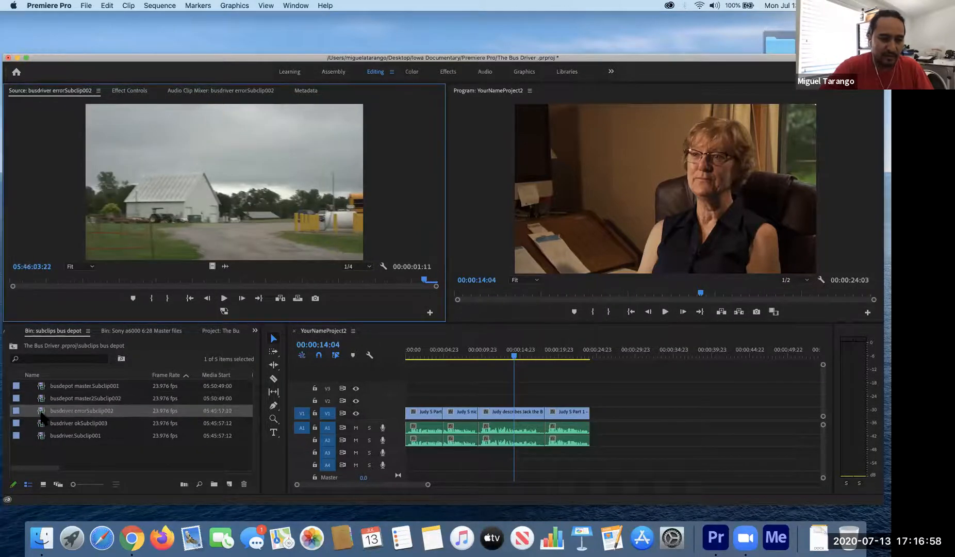
pyautogui.doubleClick(41, 423)
pyautogui.doubleClick(41, 435)
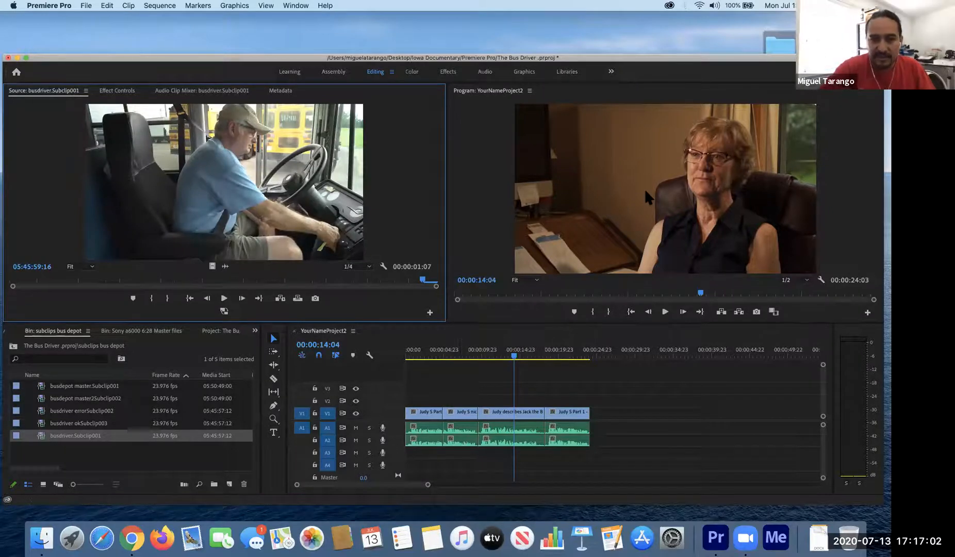
# Step: Scrub the sequence forward to 00:00:20:03 and back to 00:00:17:22, near the end of the bus driver description clip
pyautogui.moveTo(513, 355); pyautogui.dragTo(559, 354)
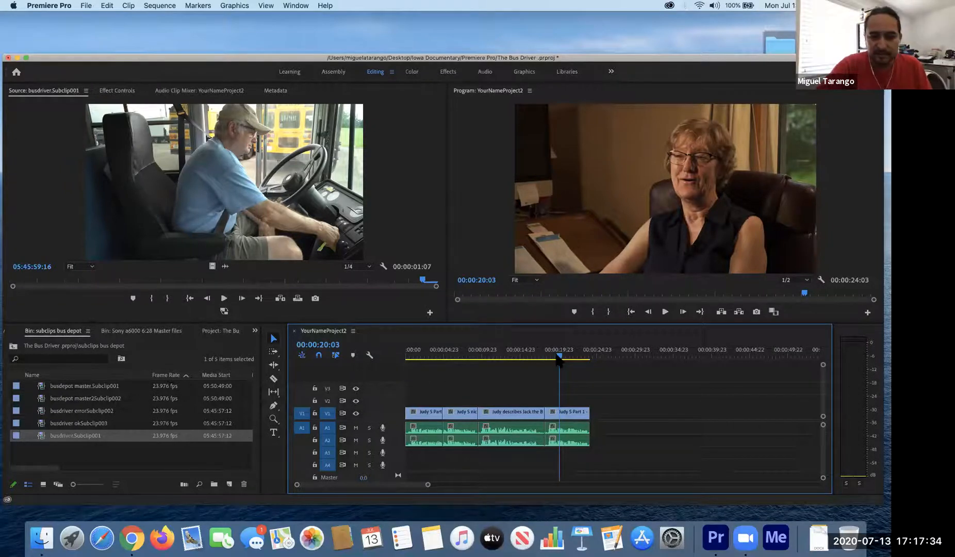
pyautogui.moveTo(560, 357)
pyautogui.mouseDown()
pyautogui.moveTo(528, 360)
pyautogui.moveTo(544, 360)
pyautogui.mouseUp()
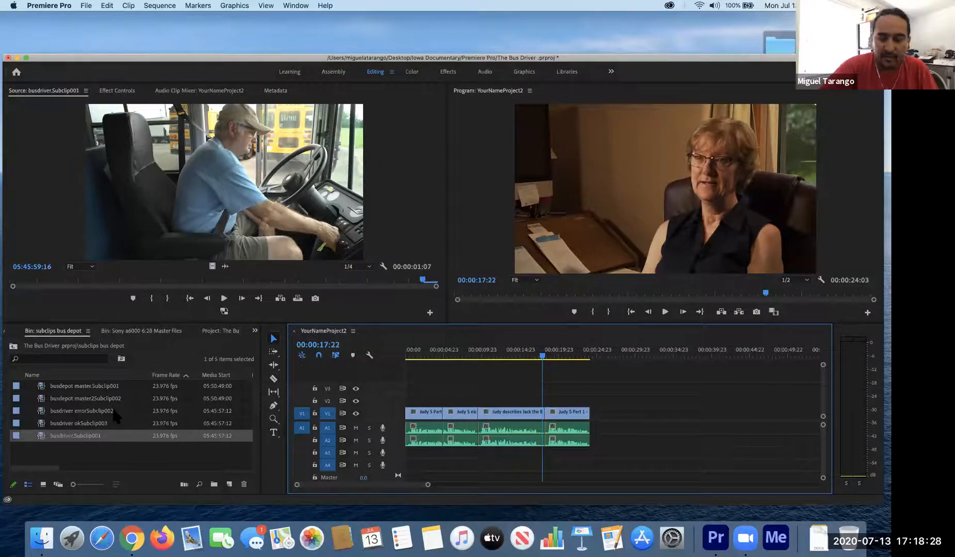
pyautogui.moveTo(115, 415)
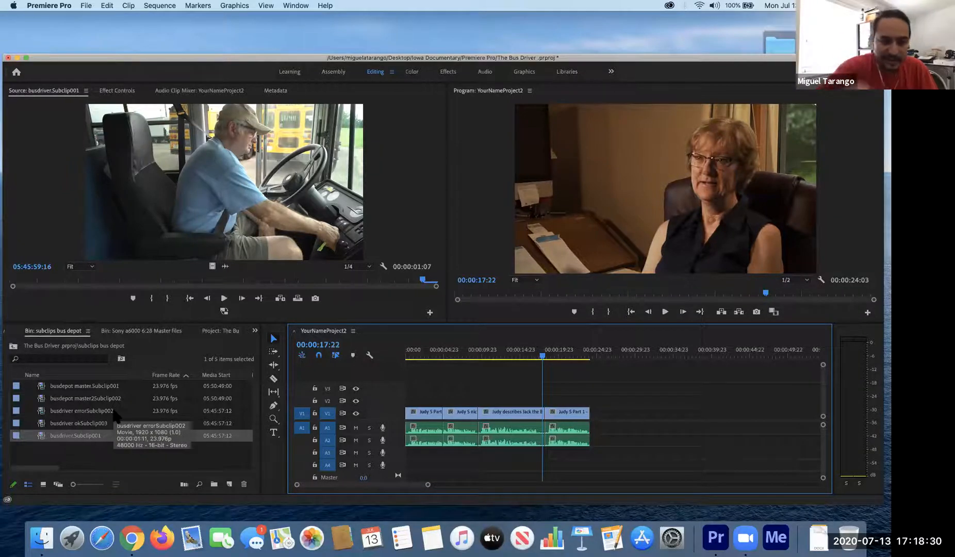
# Step: Return to the project's top level and make the project and timeline area taller so the full bin list fits
pyautogui.click(13, 346)
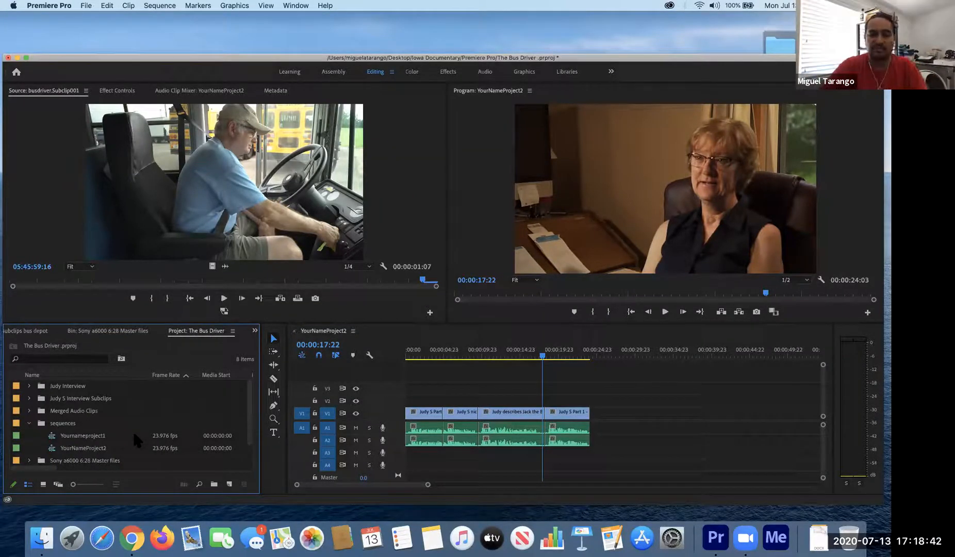
pyautogui.scroll(-2, 132, 429)
pyautogui.scroll(2, 132, 428)
pyautogui.scroll(-2, 132, 428)
pyautogui.hscroll(1, 132, 428)
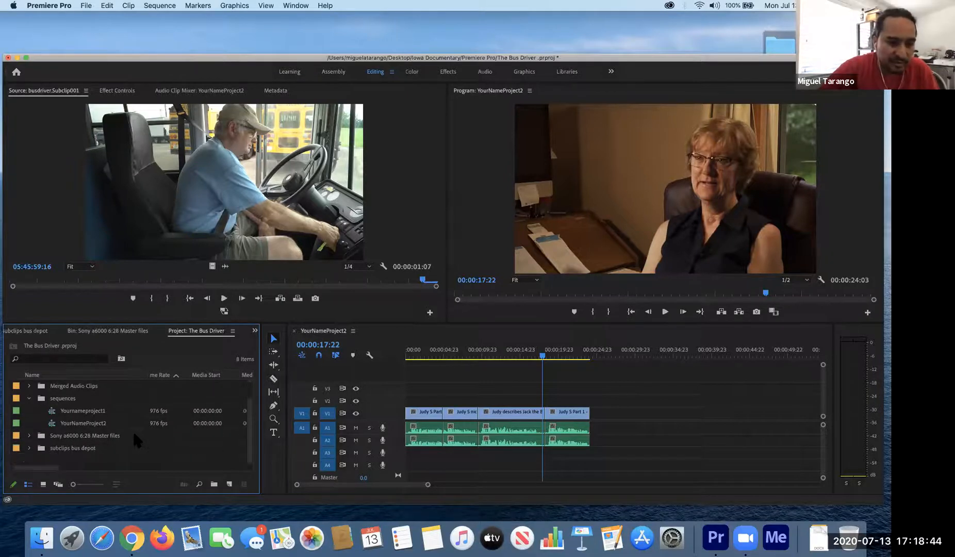
pyautogui.scroll(2, 132, 428)
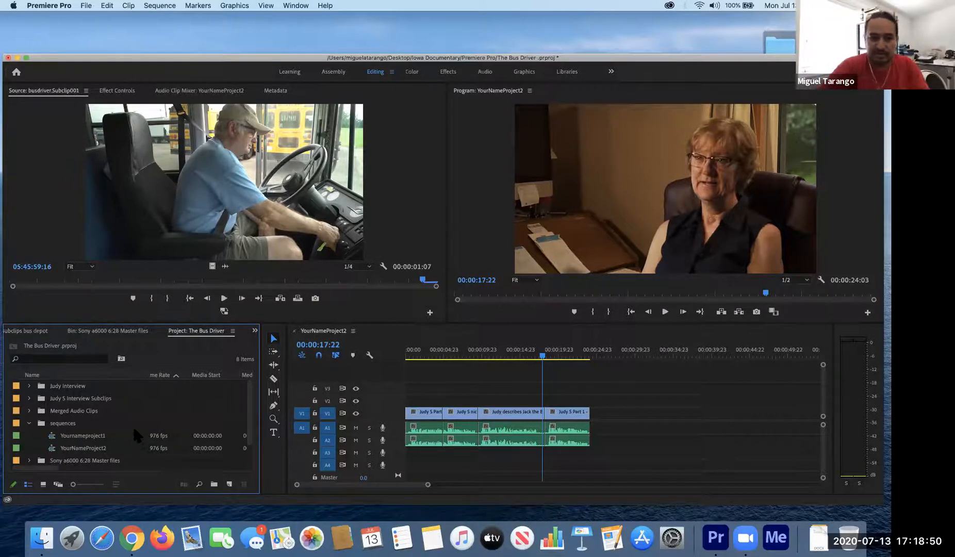
pyautogui.moveTo(288, 323); pyautogui.dragTo(303, 287)
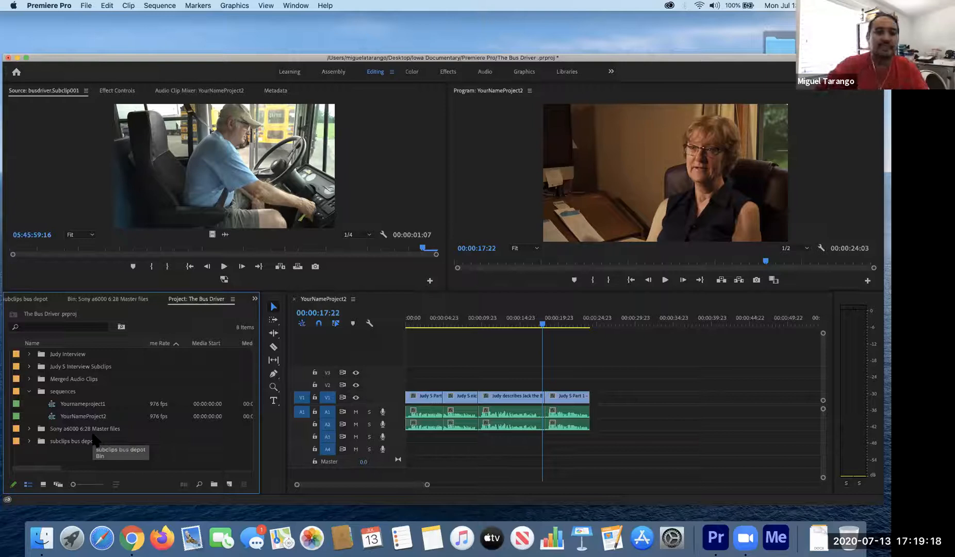
# Step: Check the bin list in the Assembly workspace, return to the Editing workspace, and collapse the sequences bin
pyautogui.click(333, 73)
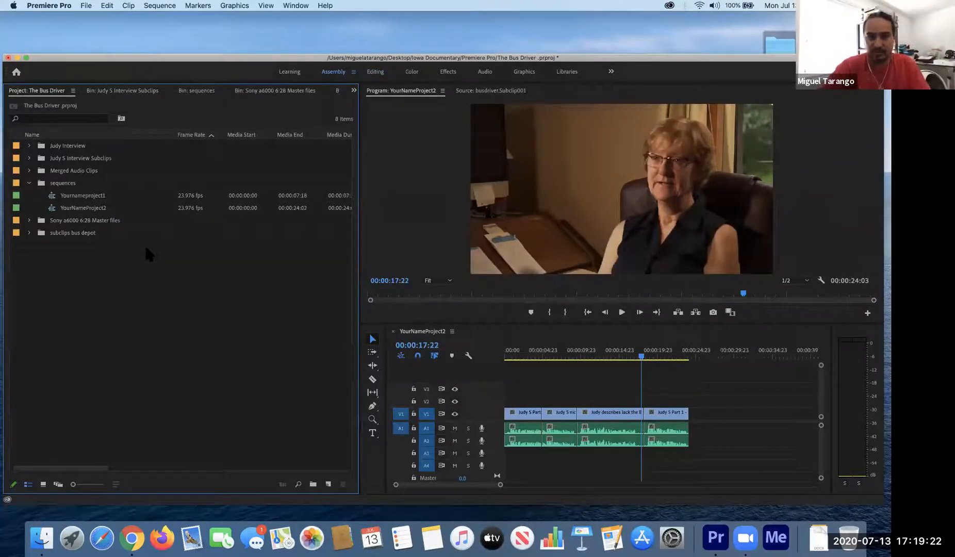
pyautogui.click(375, 73)
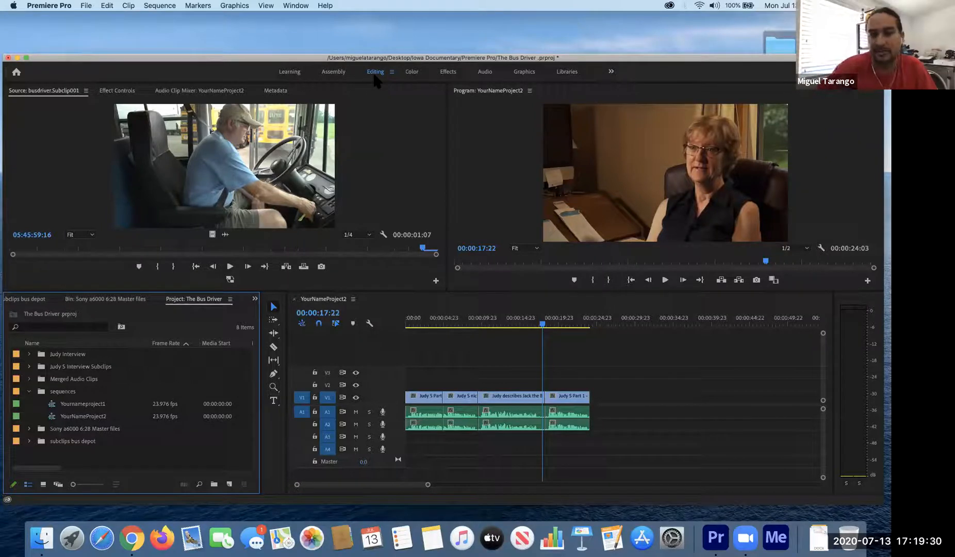
pyautogui.click(30, 392)
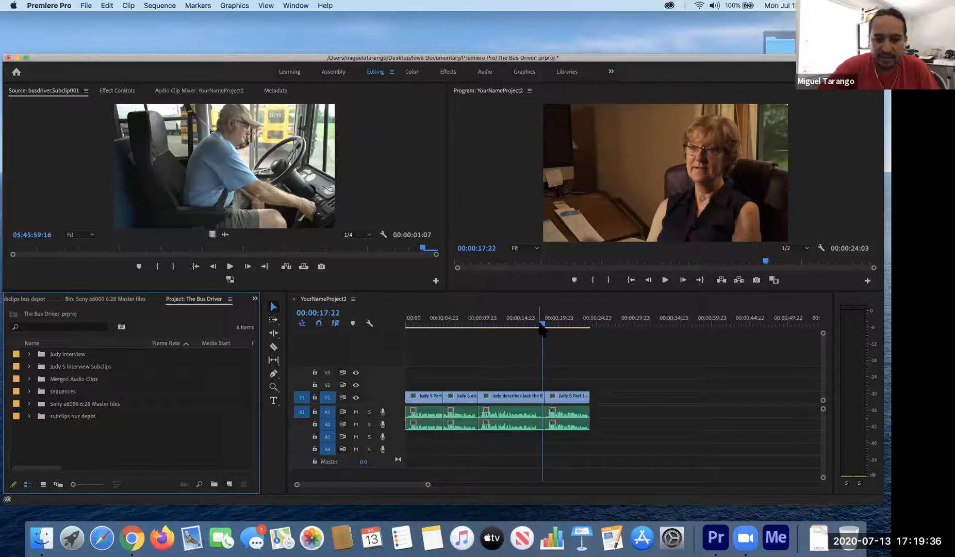
# Step: Play part of the bus driver description clip and park the playhead at that clip's start, 00:00:09:12
pyautogui.click(520, 328)
pyautogui.press('space')
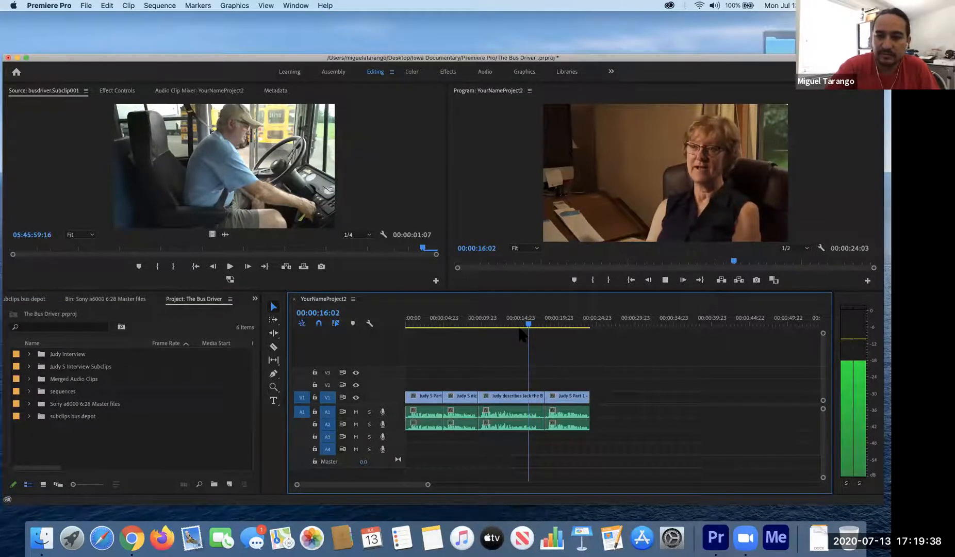
pyautogui.press('j')
pyautogui.press('j')
pyautogui.press('j')
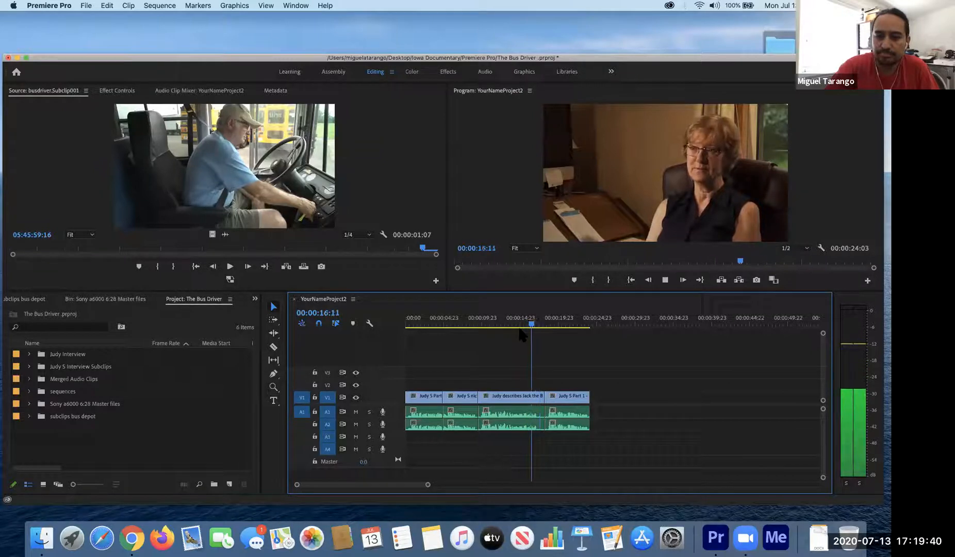
pyautogui.press('k')
pyautogui.press('Up')
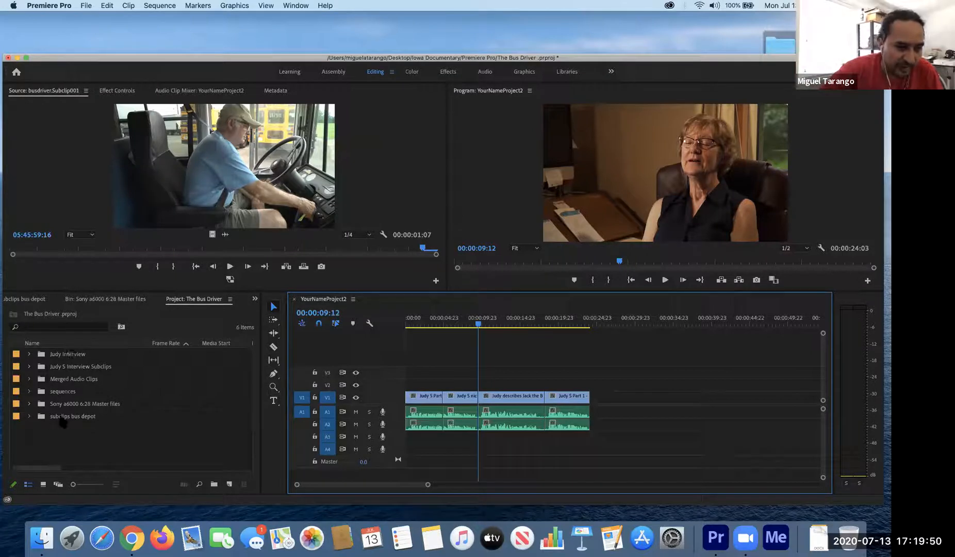
# Step: Expand the subclips bus depot bin to list its clips and make the source monitor with busdriver.Subclip001 active
pyautogui.click(37, 426)
pyautogui.click(29, 416)
pyautogui.scroll(-2, 130, 405)
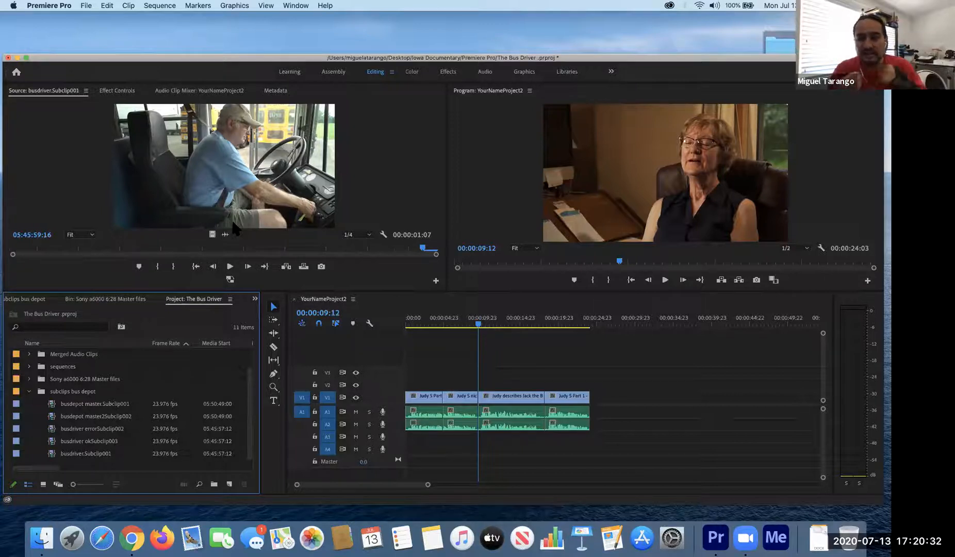
pyautogui.click(251, 168)
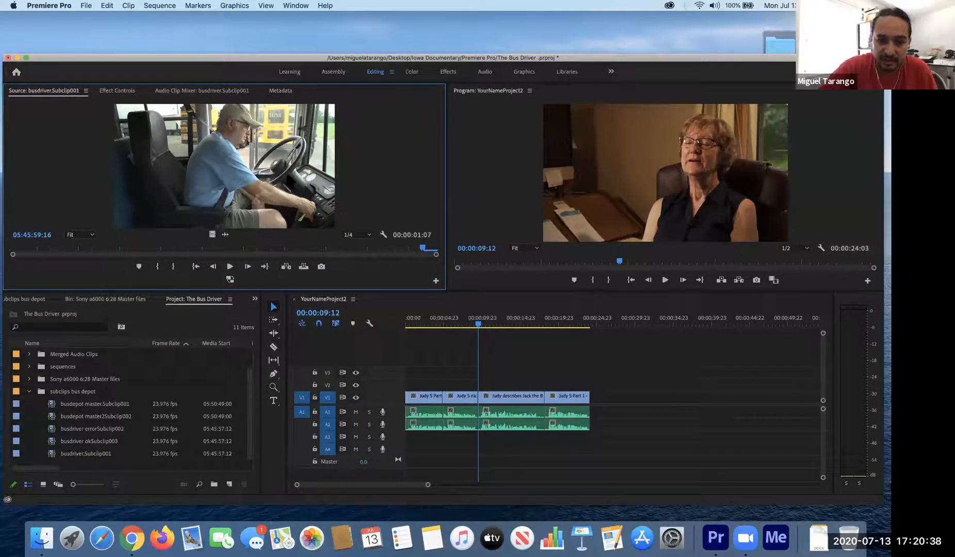
pyautogui.moveTo(442, 326); pyautogui.dragTo(340, 219)
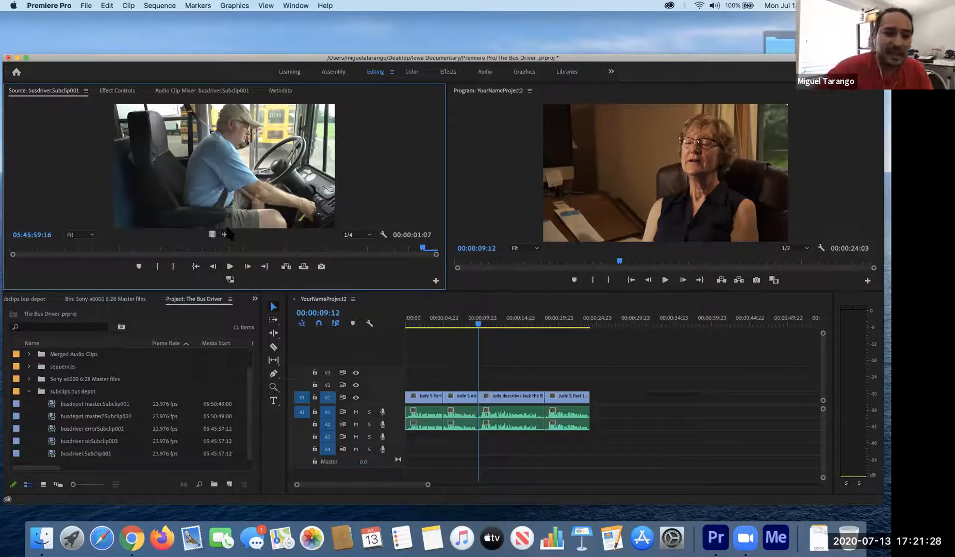
# Step: Place the marked busdriver.Subclip001 section on track V2 above the start of the second interview clip, and play the sequence across it from 00:00:03:18
pyautogui.moveTo(287, 195); pyautogui.dragTo(448, 386)
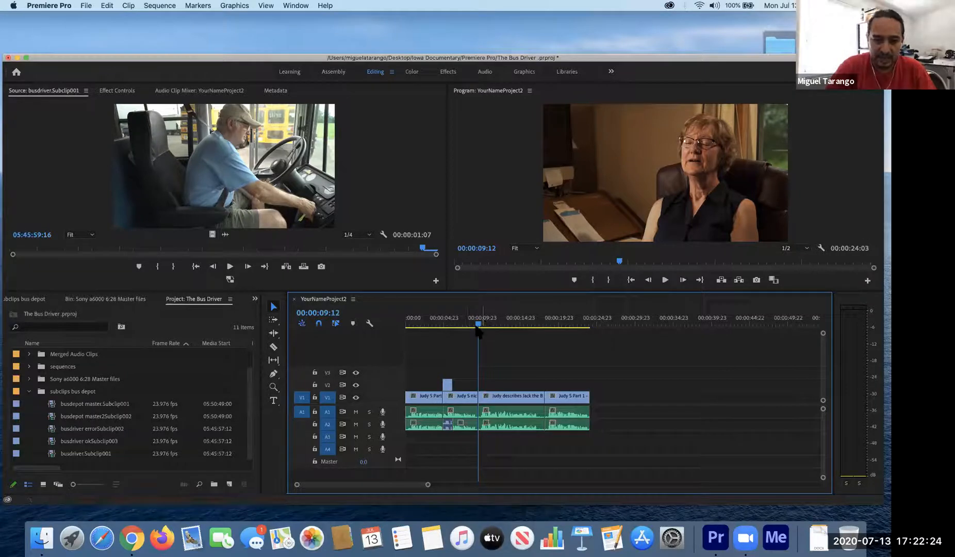
pyautogui.moveTo(479, 323); pyautogui.dragTo(437, 326)
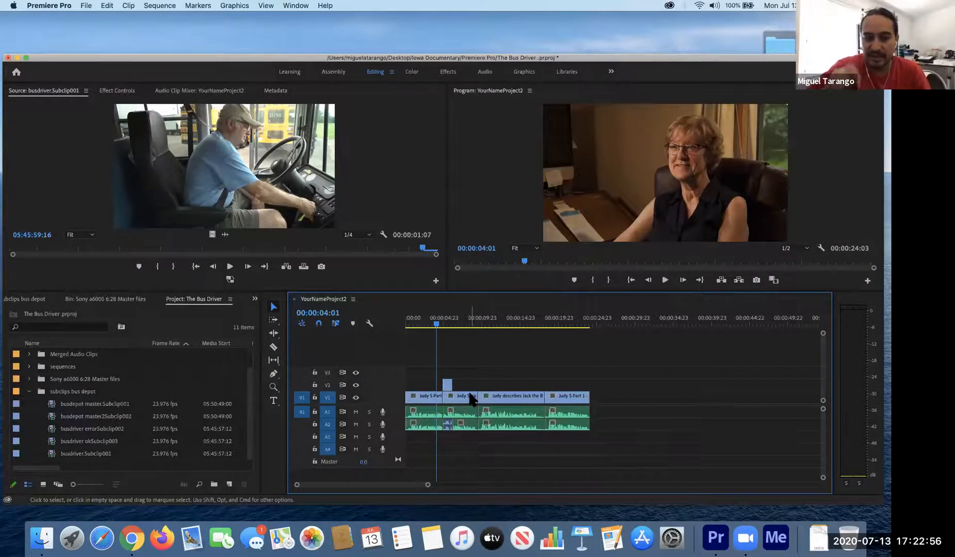
pyautogui.click(430, 325)
pyautogui.moveTo(430, 325); pyautogui.dragTo(434, 325)
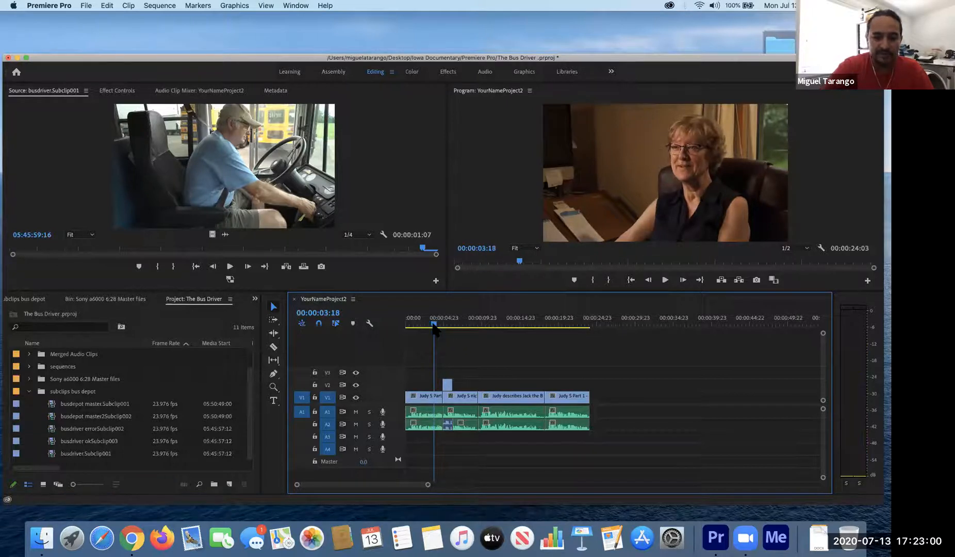
pyautogui.press('space')
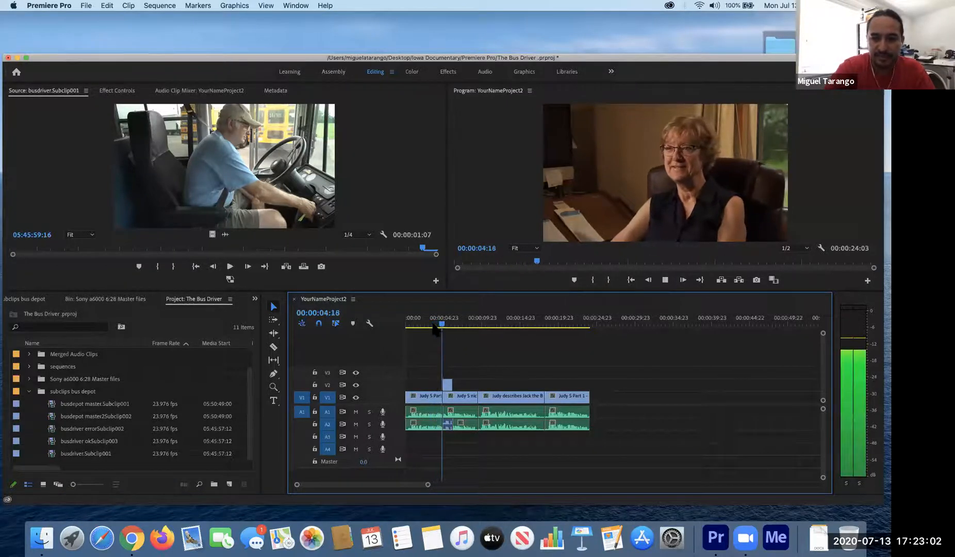
pyautogui.press('space')
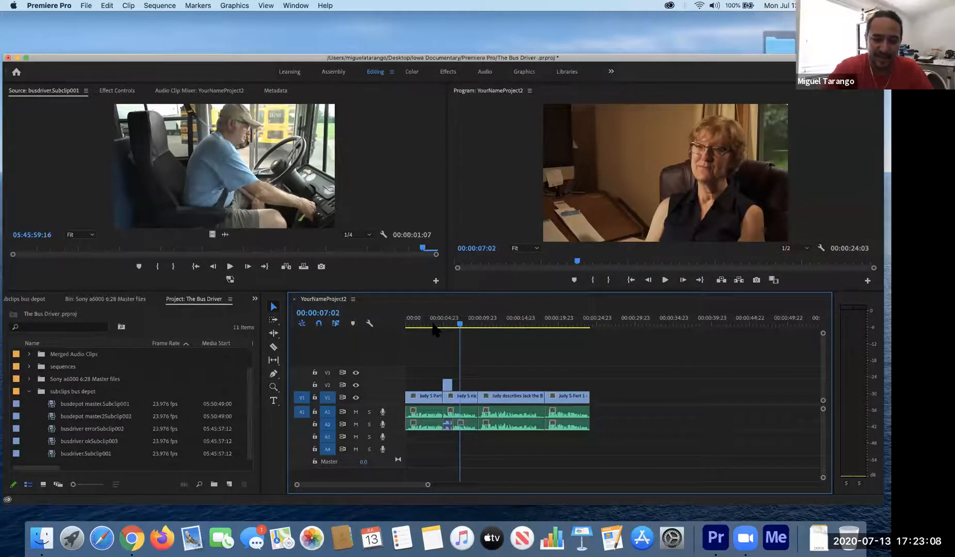
pyautogui.press('j')
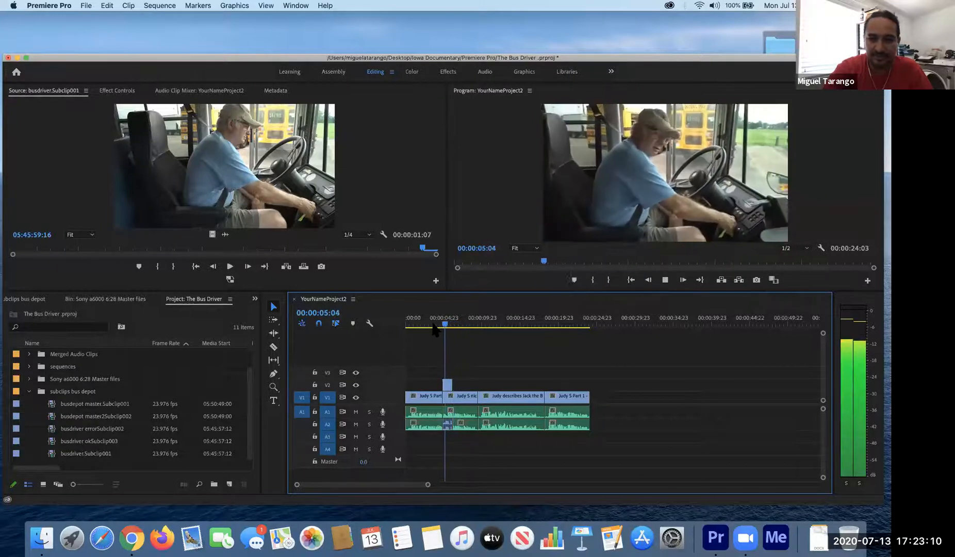
# Step: Try lengthening the bus driver clip on V2 after playback, and slide it back to the second interview clip's start
pyautogui.press('l')
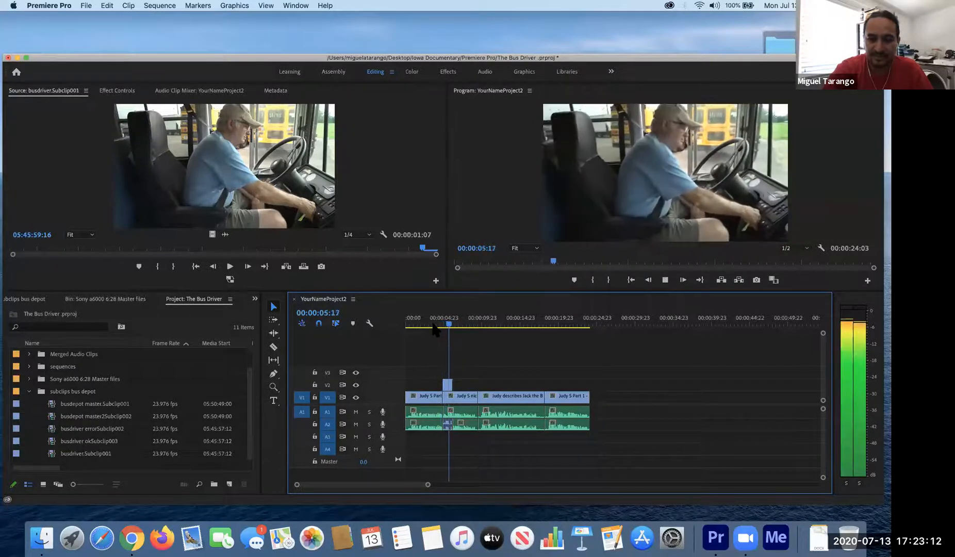
pyautogui.press('k')
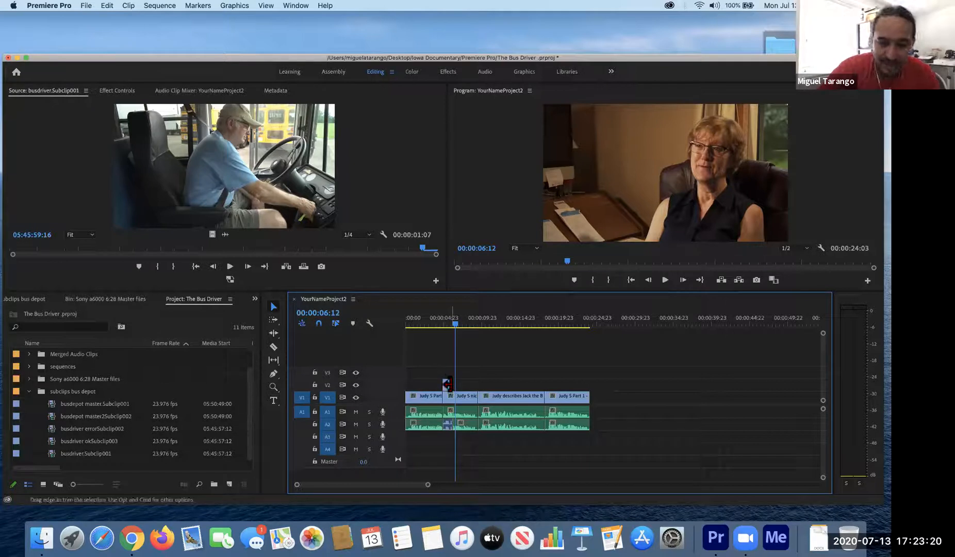
pyautogui.moveTo(447, 383)
pyautogui.mouseDown()
pyautogui.moveTo(467, 385)
pyautogui.moveTo(442, 384)
pyautogui.mouseUp()
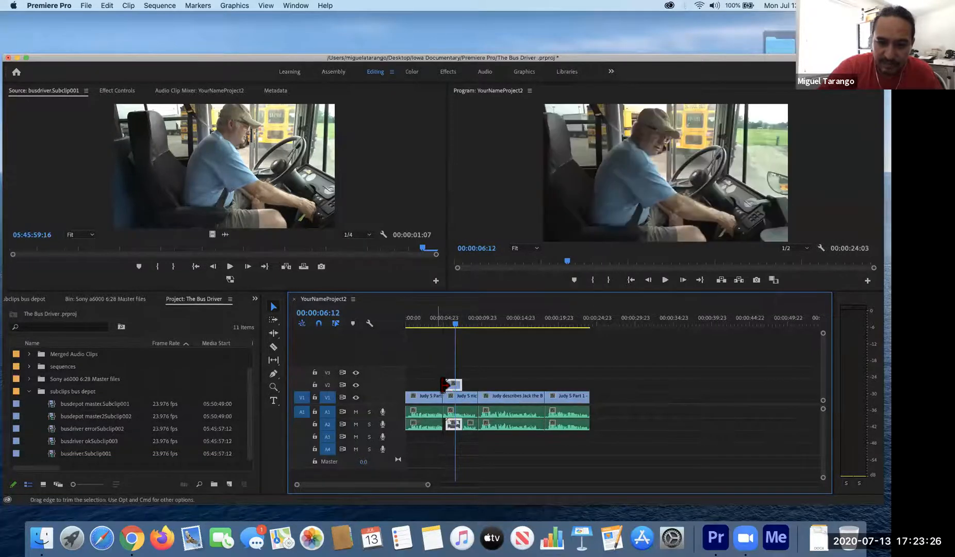
pyautogui.moveTo(470, 386)
pyautogui.mouseDown()
pyautogui.moveTo(477, 386)
pyautogui.moveTo(423, 382)
pyautogui.moveTo(462, 386)
pyautogui.mouseUp()
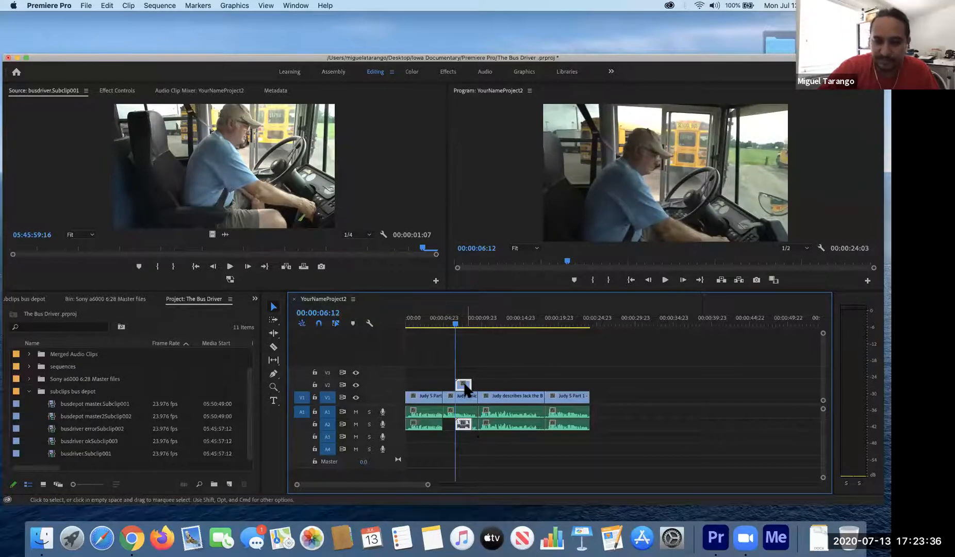
pyautogui.moveTo(464, 385); pyautogui.dragTo(451, 385)
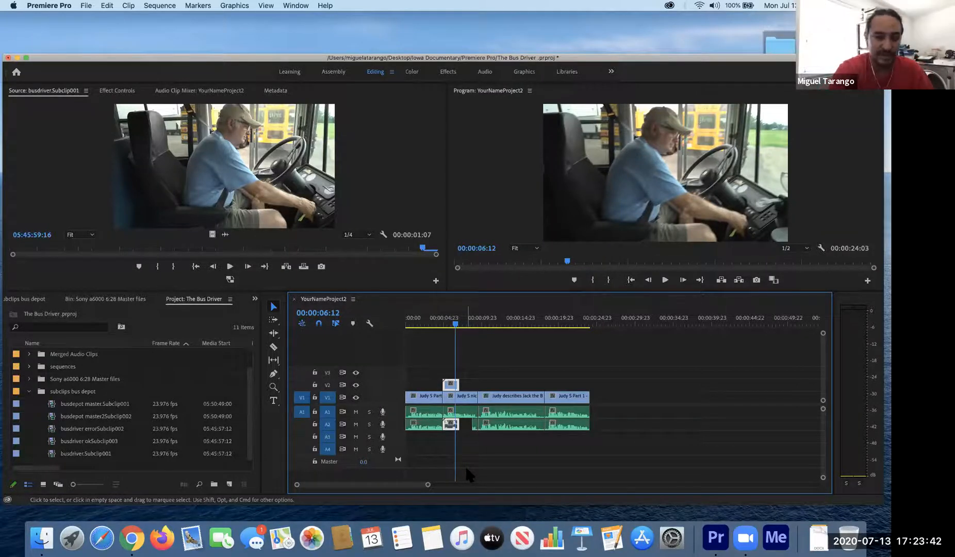
# Step: Undo the clip's trims and moves, and its original placement with audio, clearing it from V2 and A2
pyautogui.press('super+z')
pyautogui.press('super+z')
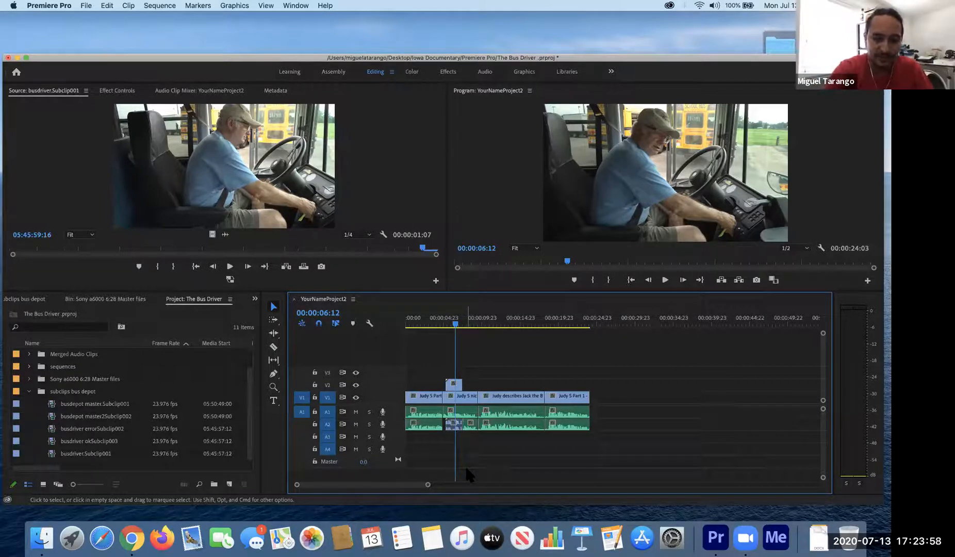
pyautogui.press('cmd+z')
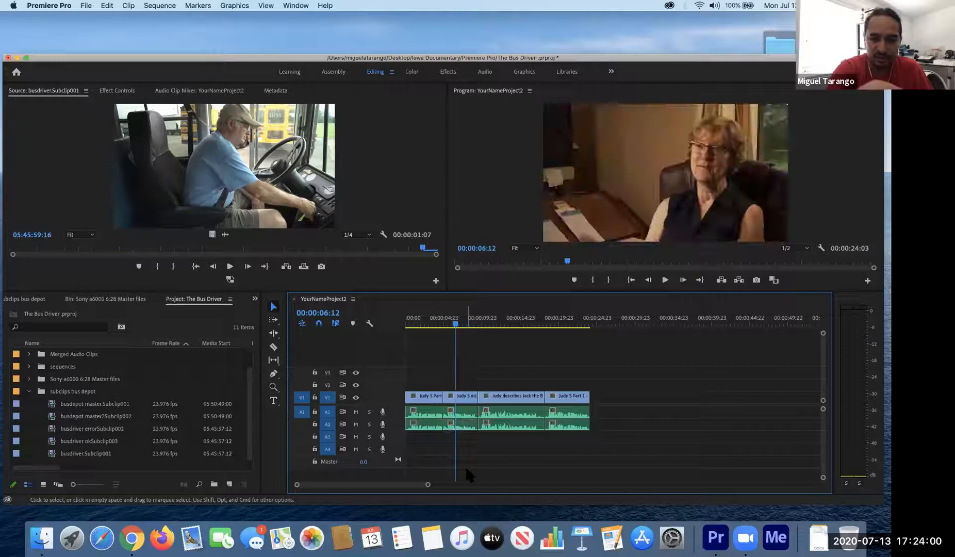
# Step: Place only the video of busdriver.Subclip001 on V2 and adjust its ends to span about 00:00:04:22 to 00:00:07:16
pyautogui.click(217, 241)
pyautogui.moveTo(254, 247); pyautogui.dragTo(448, 388)
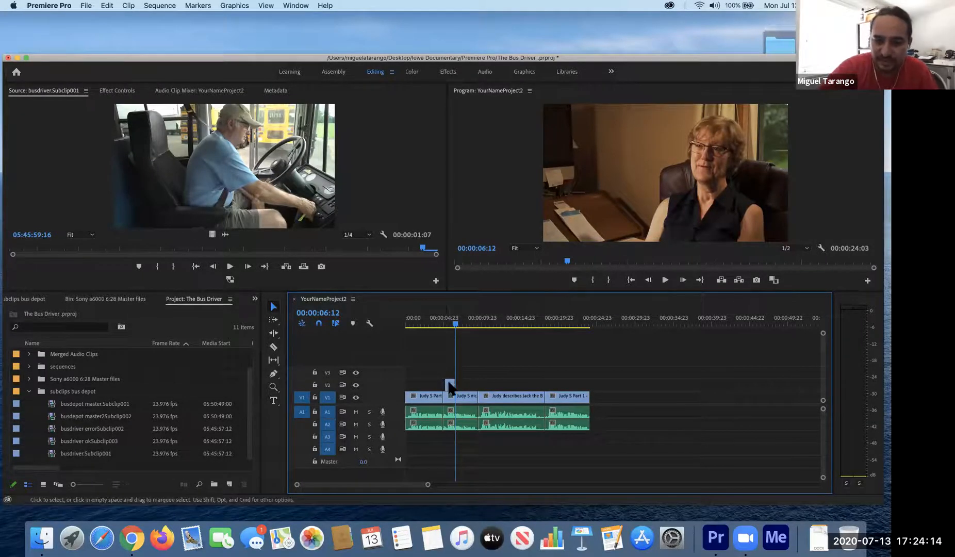
pyautogui.moveTo(449, 384); pyautogui.dragTo(477, 372)
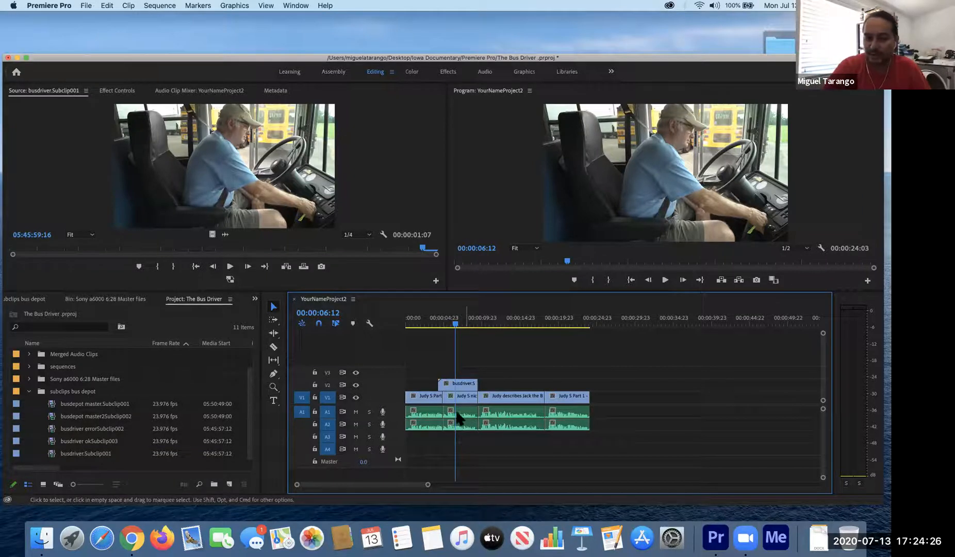
pyautogui.moveTo(442, 384); pyautogui.dragTo(462, 384)
# Step: Play the sequence from about 00:00:02:05 over the bus driver cutaway and on to the third interview clip
pyautogui.click(422, 326)
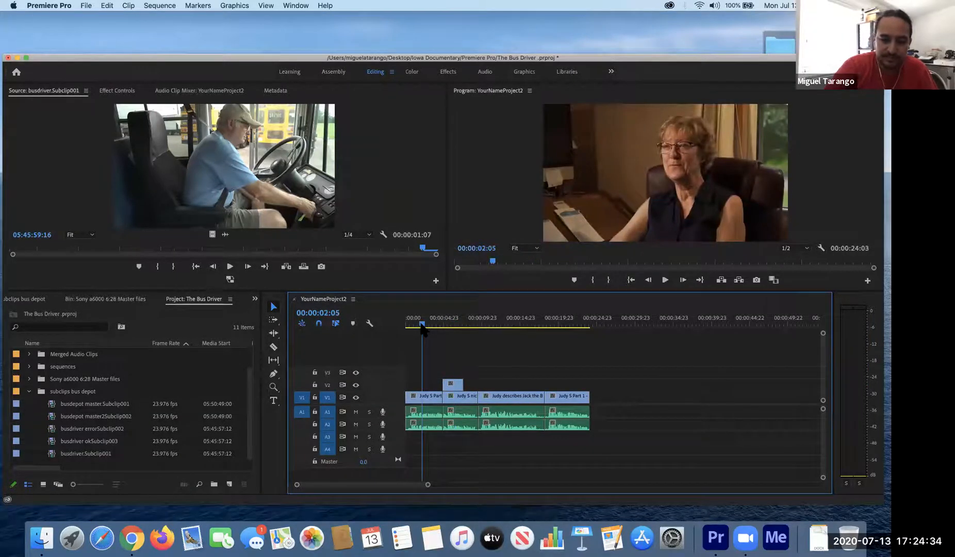
pyautogui.press('space')
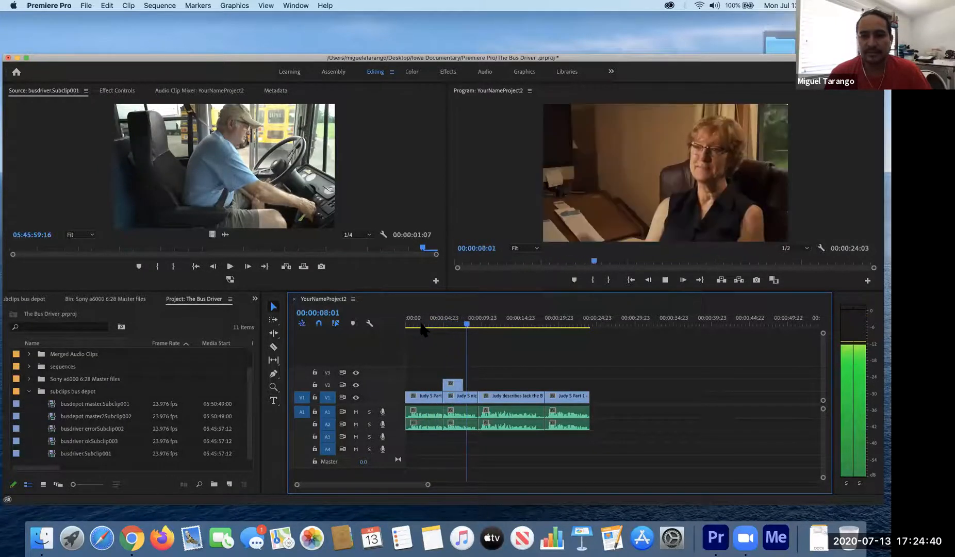
pyautogui.press('space')
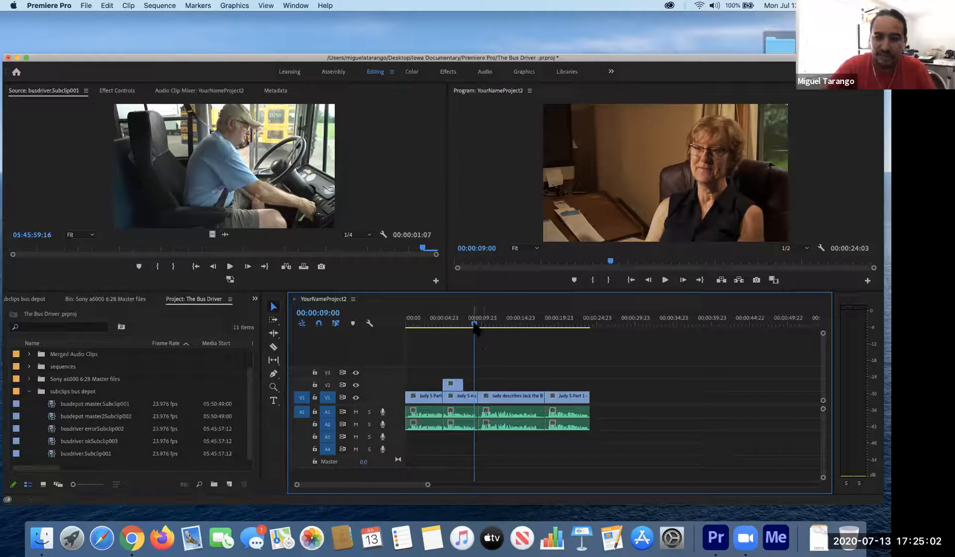
pyautogui.press('Up')
pyautogui.moveTo(460, 326)
pyautogui.mouseDown()
pyautogui.moveTo(484, 327)
pyautogui.moveTo(472, 326)
pyautogui.mouseUp()
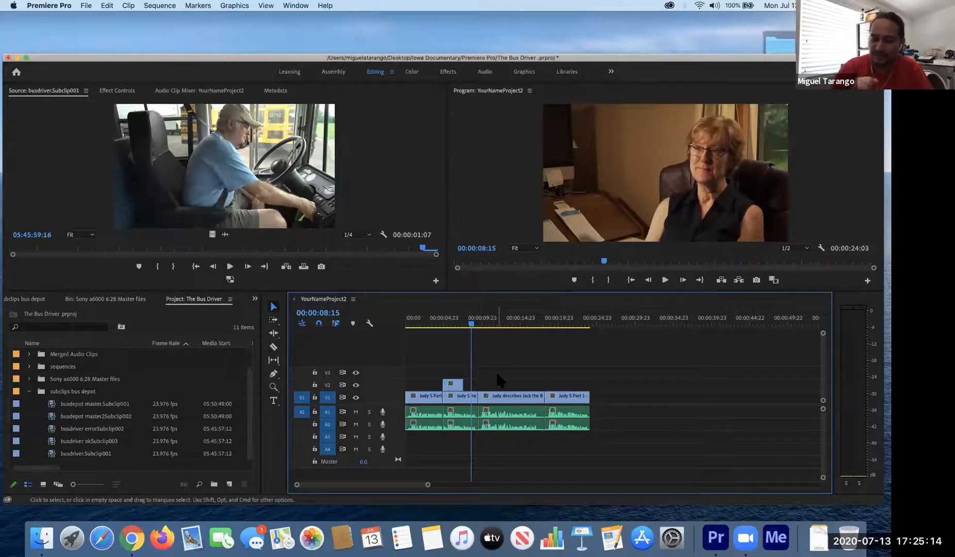
pyautogui.press('space')
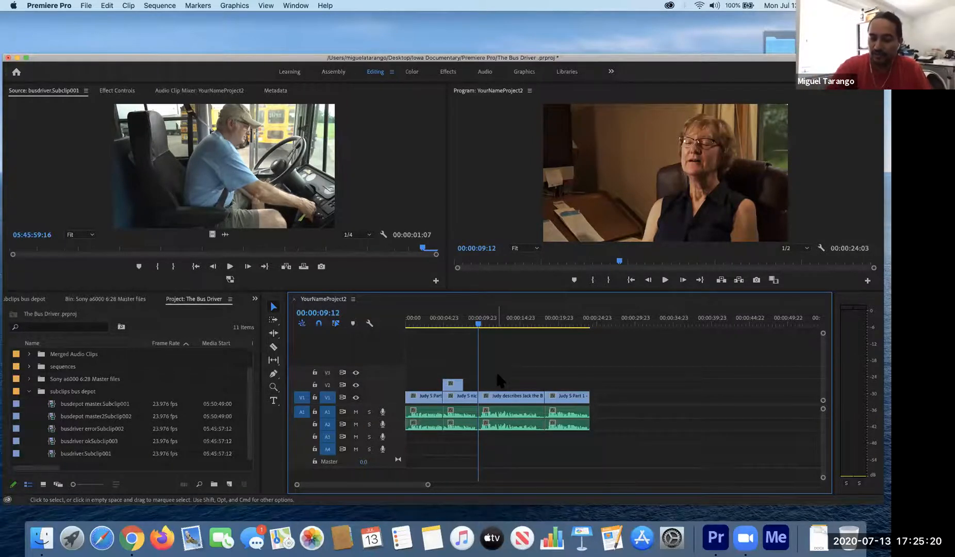
# Step: Step back and forth through the interview edit points with only V1 targeted
pyautogui.press('Up')
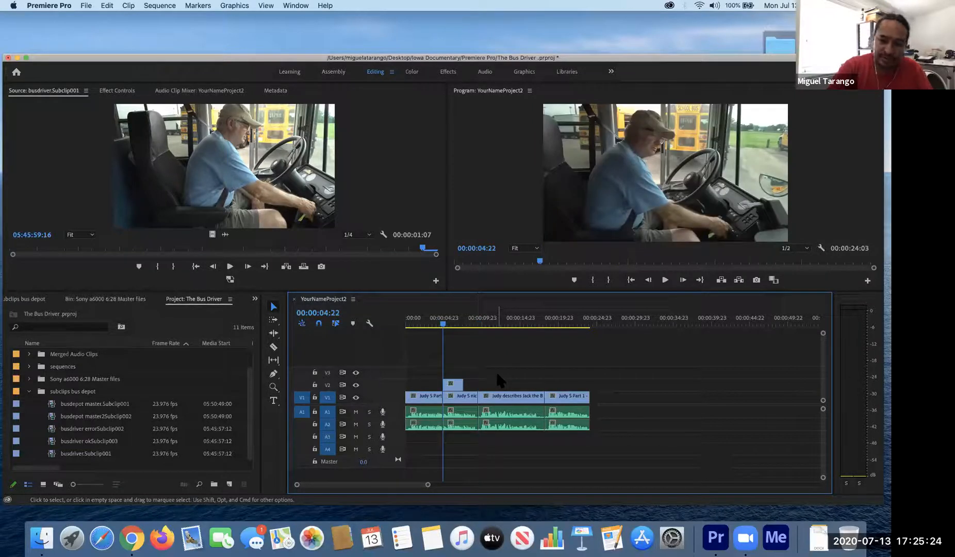
pyautogui.press('Up')
pyautogui.press('Down')
pyautogui.press('Down')
pyautogui.press('Down')
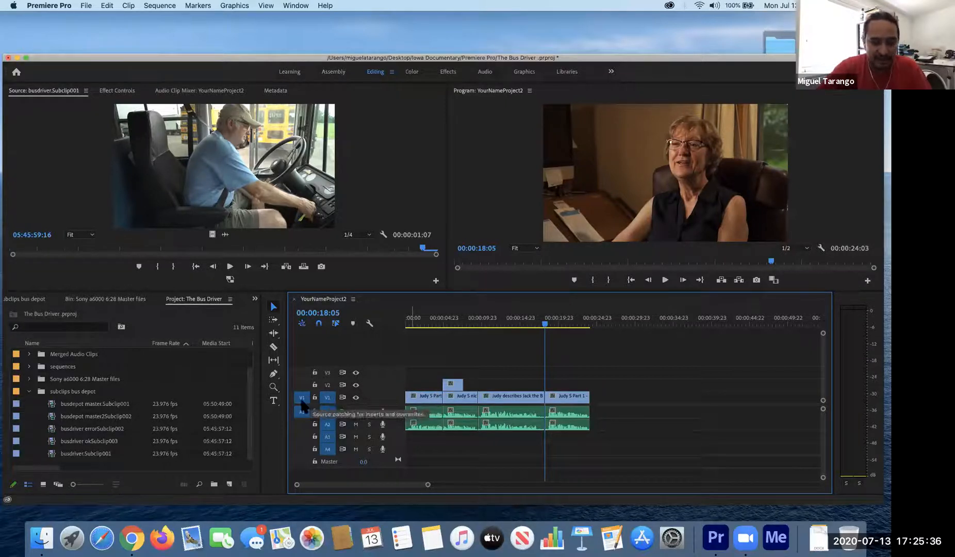
# Step: Target V2 in place of V1 and step back through the edges of the bus driver clip
pyautogui.click(327, 386)
pyautogui.press('Up')
pyautogui.press('Up')
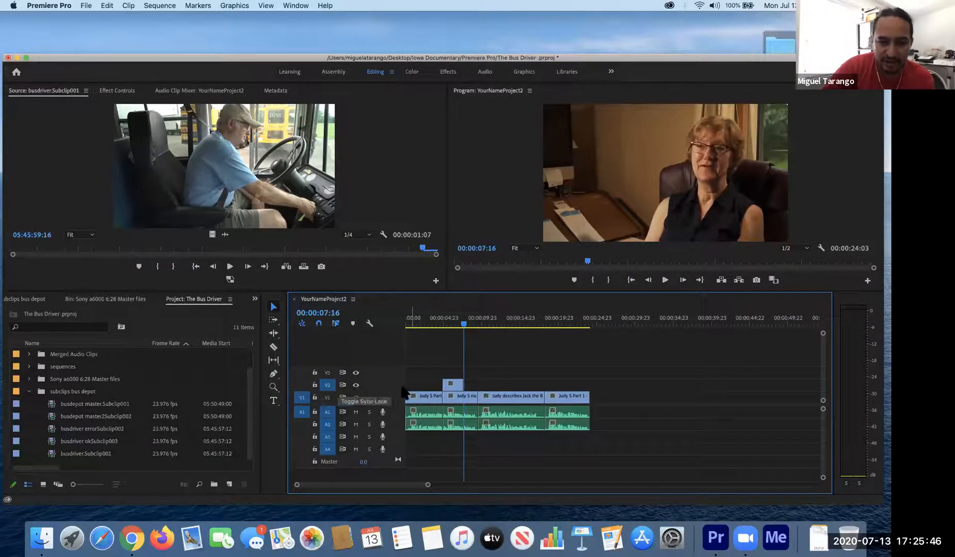
pyautogui.press('Up')
pyautogui.press('Up')
# Step: Target V1 alongside V2 and step forward and back through the edit points of both tracks
pyautogui.press('Down')
pyautogui.press('Down')
pyautogui.press('Down')
pyautogui.press('Down')
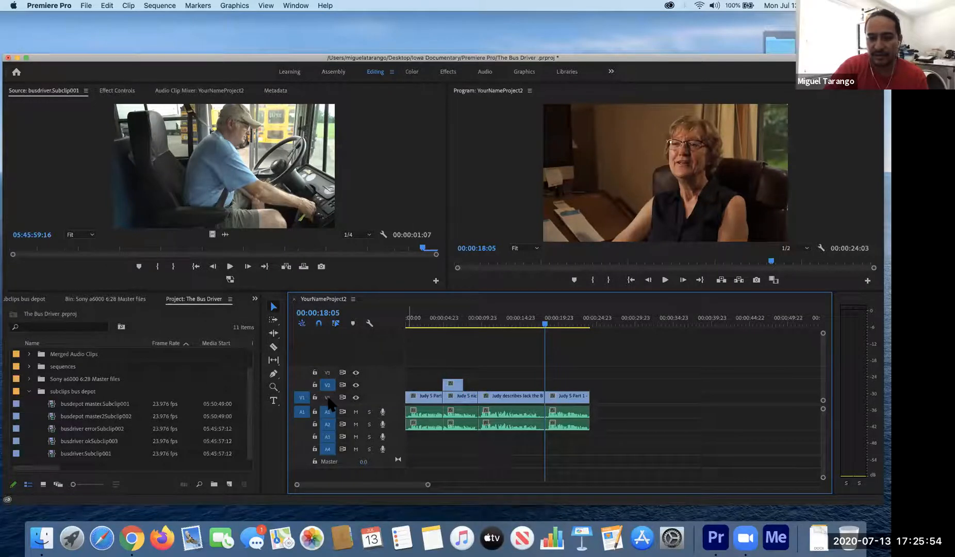
pyautogui.press('Up')
pyautogui.press('Up')
pyautogui.press('Up')
pyautogui.press('Up')
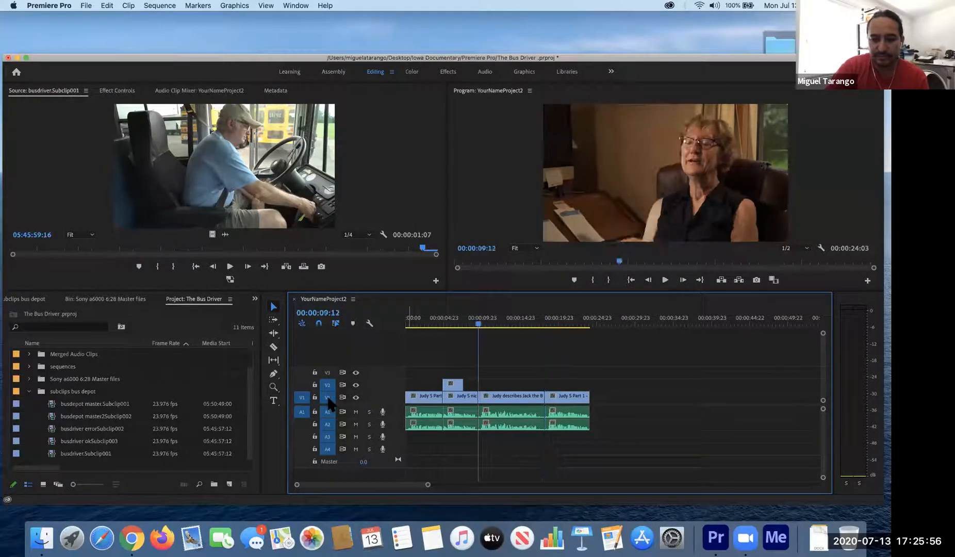
# Step: Untarget V2 and step through the V1 edit points, ending at the sequence start
pyautogui.click(328, 385)
pyautogui.press('Down')
pyautogui.press('Down')
pyautogui.press('Down')
pyautogui.press('Up')
pyautogui.press('Up')
pyautogui.press('Up')
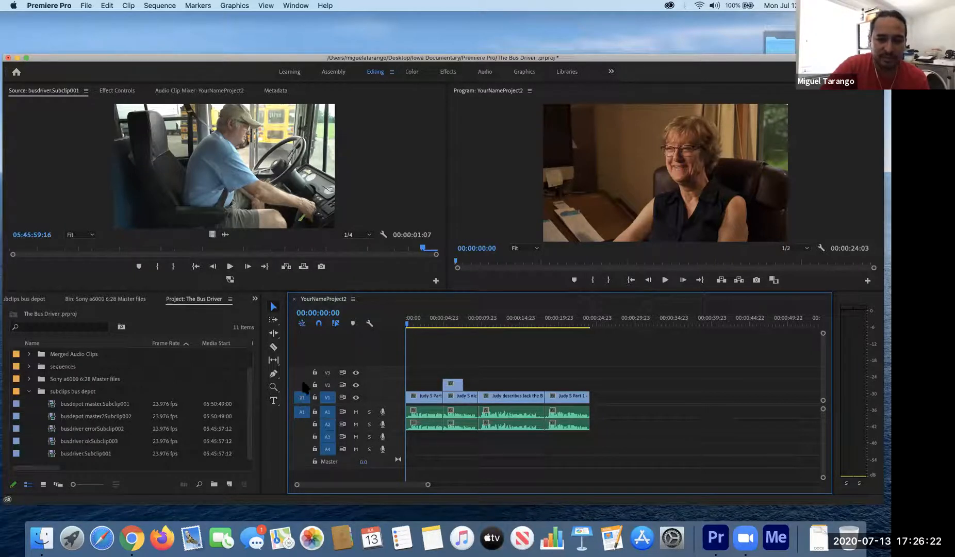
# Step: Patch the source video to V3 and insert busdriver.Subclip001 at the end of the sequence
pyautogui.moveTo(302, 397); pyautogui.dragTo(305, 381)
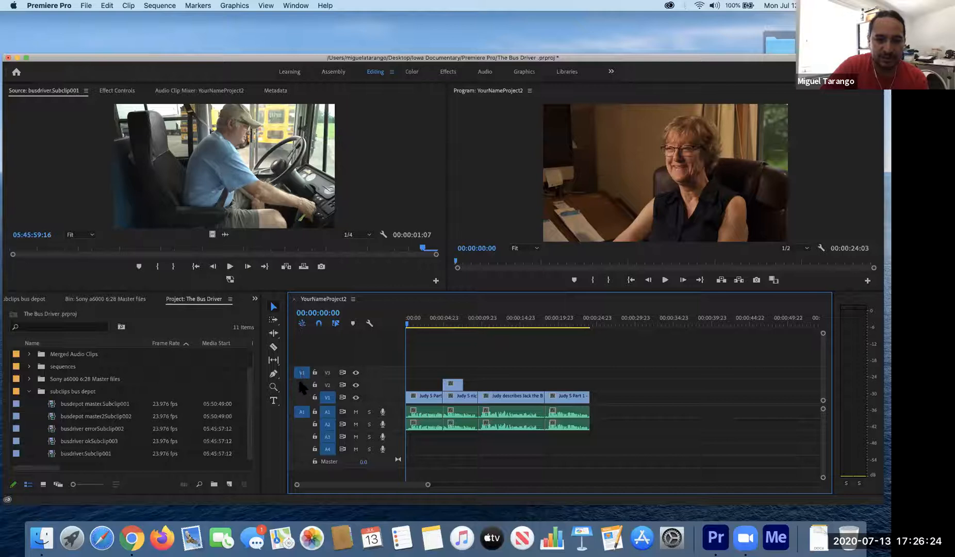
pyautogui.moveTo(530, 322); pyautogui.dragTo(562, 331)
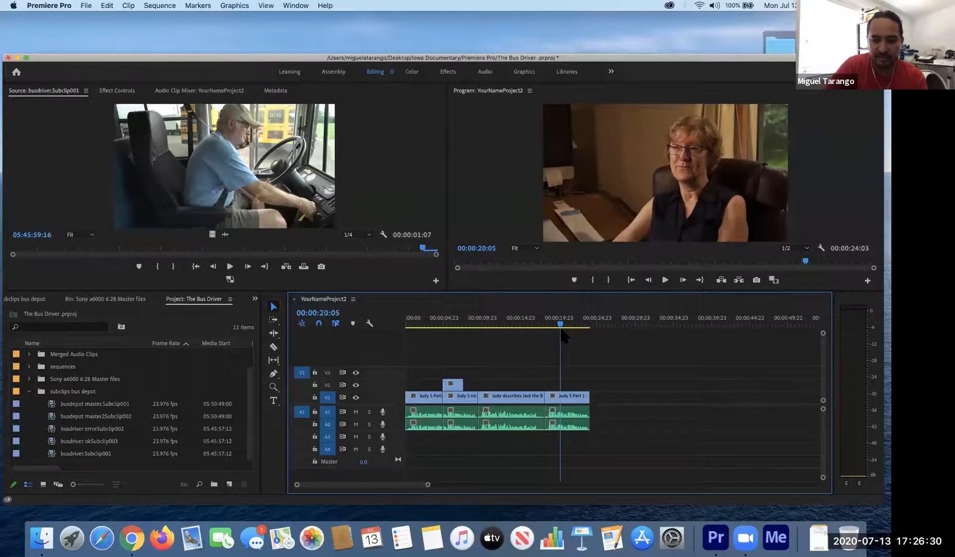
pyautogui.press('End')
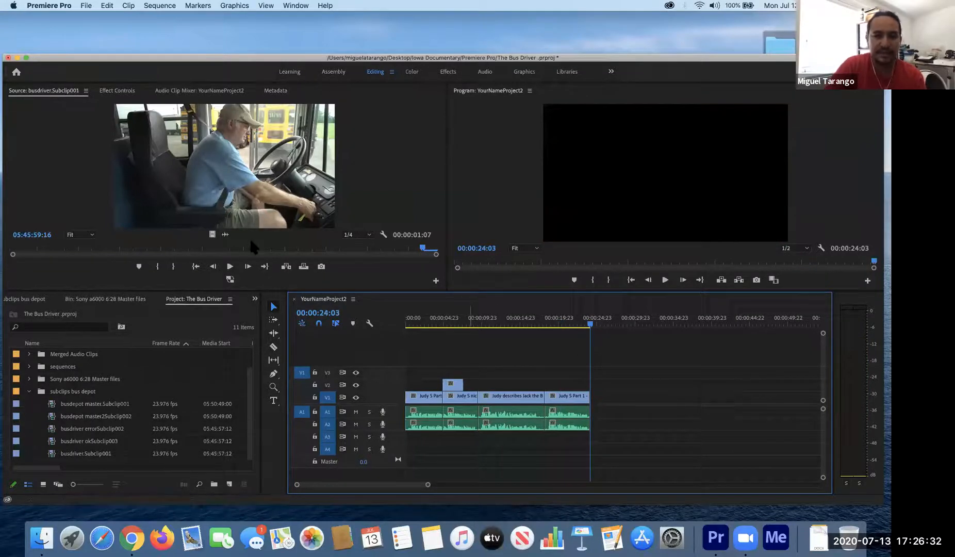
pyautogui.click(290, 267)
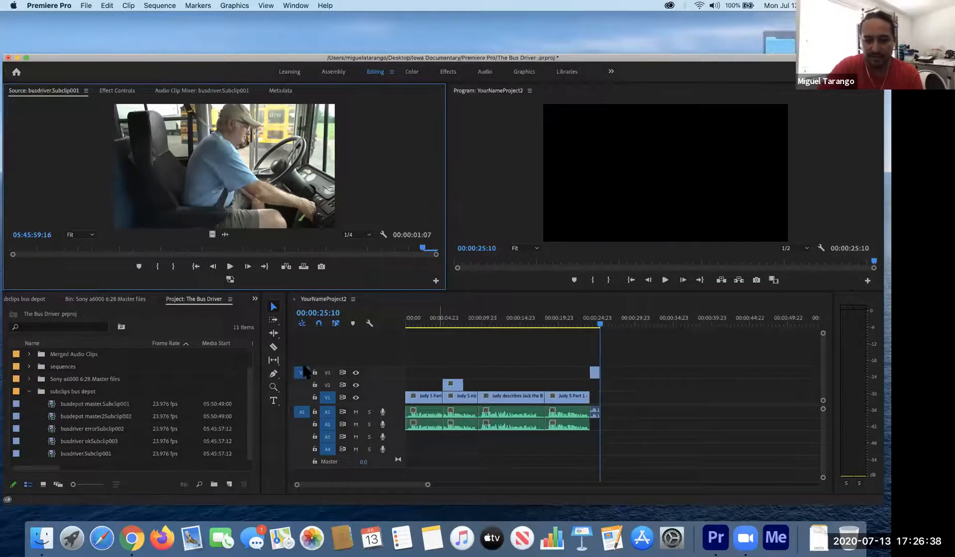
# Step: Restore the source patching to V1 and A1, and delete the bus driver clip at the end of V3
pyautogui.click(301, 411)
pyautogui.click(302, 411)
pyautogui.click(302, 397)
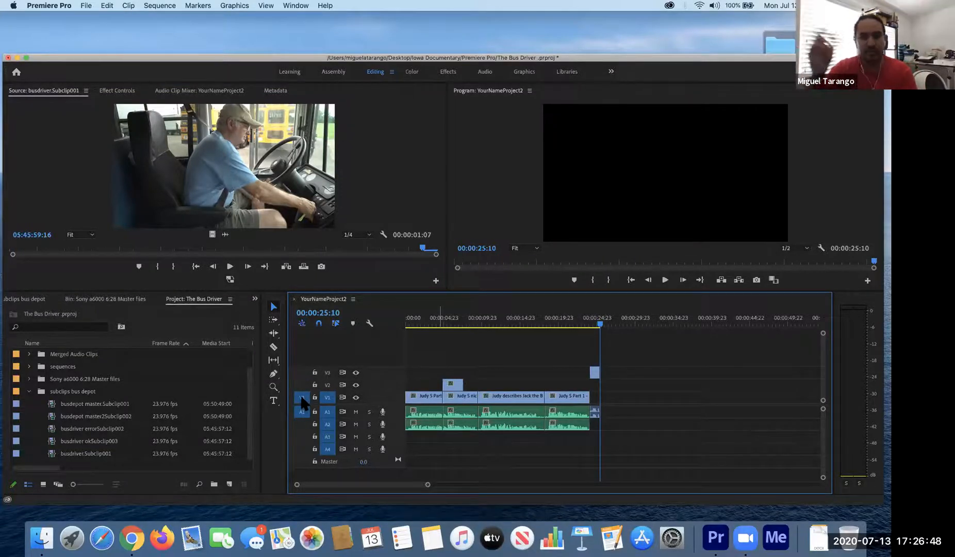
pyautogui.click(593, 373)
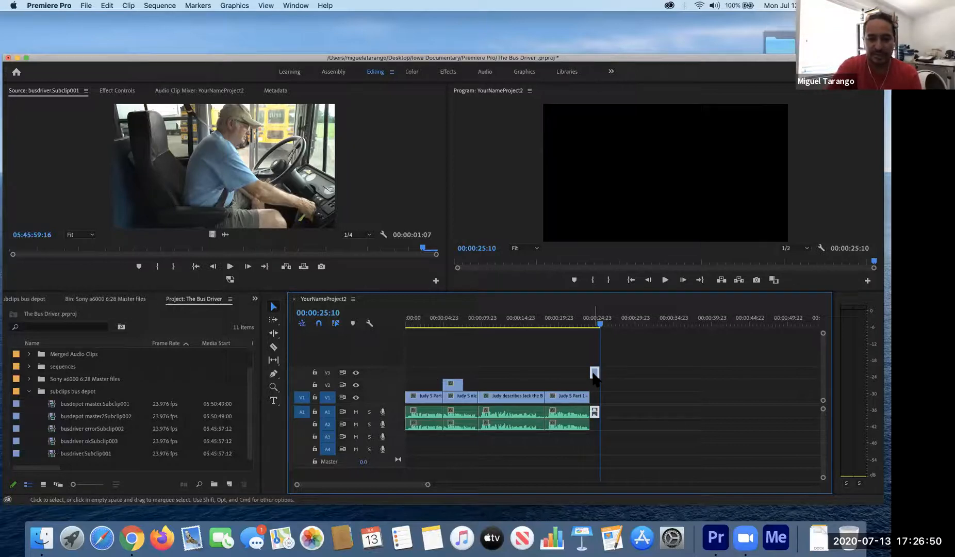
pyautogui.press('Delete')
# Step: Scrub the playhead with snapping onto the interview edit points at 00:00:18:05 and 00:00:09:12
pyautogui.moveTo(600, 324); pyautogui.dragTo(495, 326)
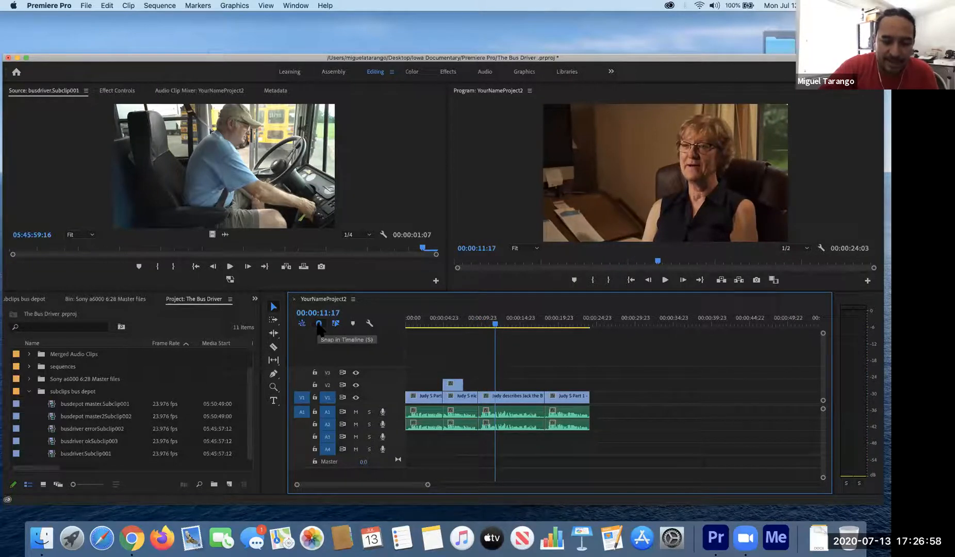
pyautogui.moveTo(495, 326)
pyautogui.mouseDown()
pyautogui.moveTo(476, 328)
pyautogui.moveTo(505, 326)
pyautogui.mouseUp()
pyautogui.moveTo(448, 379)
pyautogui.mouseDown()
pyautogui.moveTo(470, 382)
pyautogui.moveTo(456, 390)
pyautogui.mouseUp()
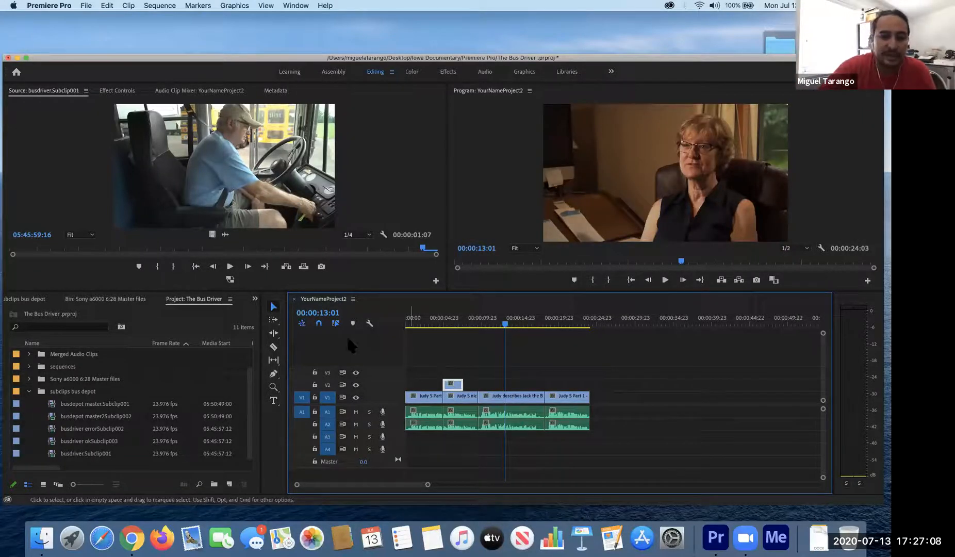
pyautogui.moveTo(520, 324); pyautogui.dragTo(545, 324)
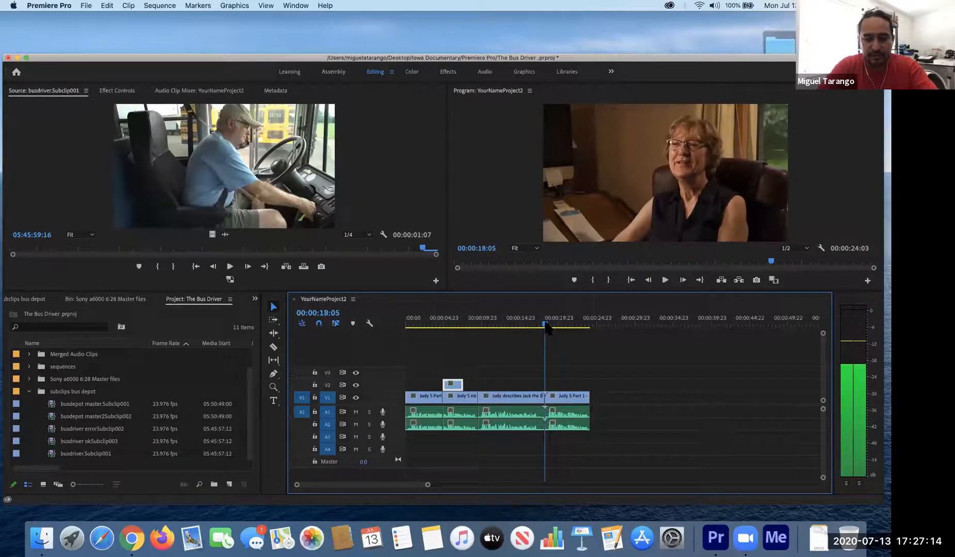
pyautogui.moveTo(546, 324); pyautogui.dragTo(479, 335)
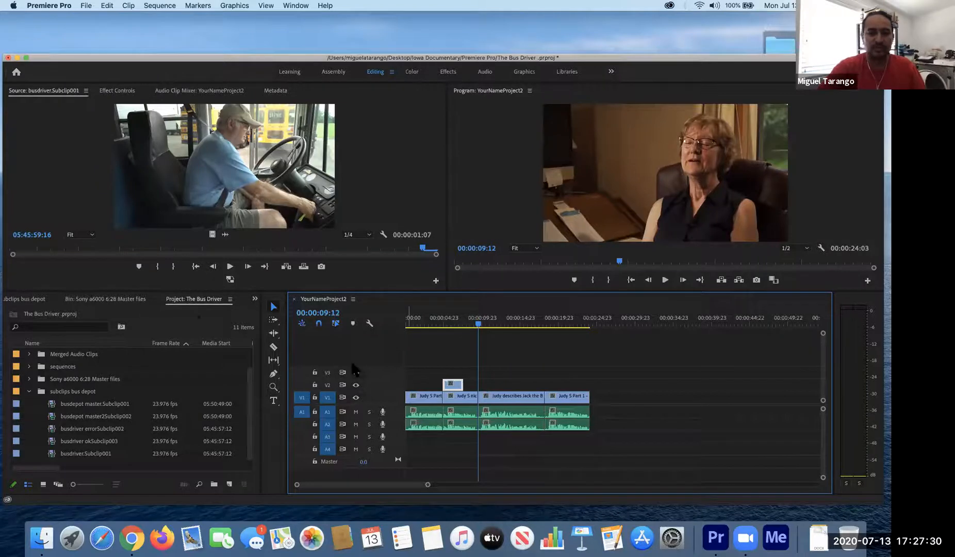
# Step: Preview the subclips and place only the video of busdepot master.Subclip001 on V2 over the end of the third interview clip
pyautogui.doubleClick(76, 430)
pyautogui.doubleClick(74, 442)
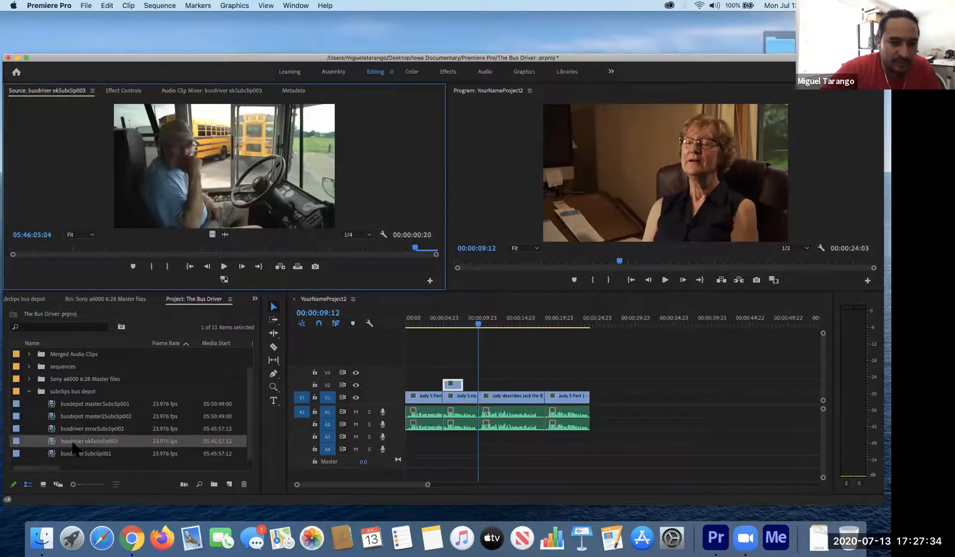
pyautogui.doubleClick(75, 404)
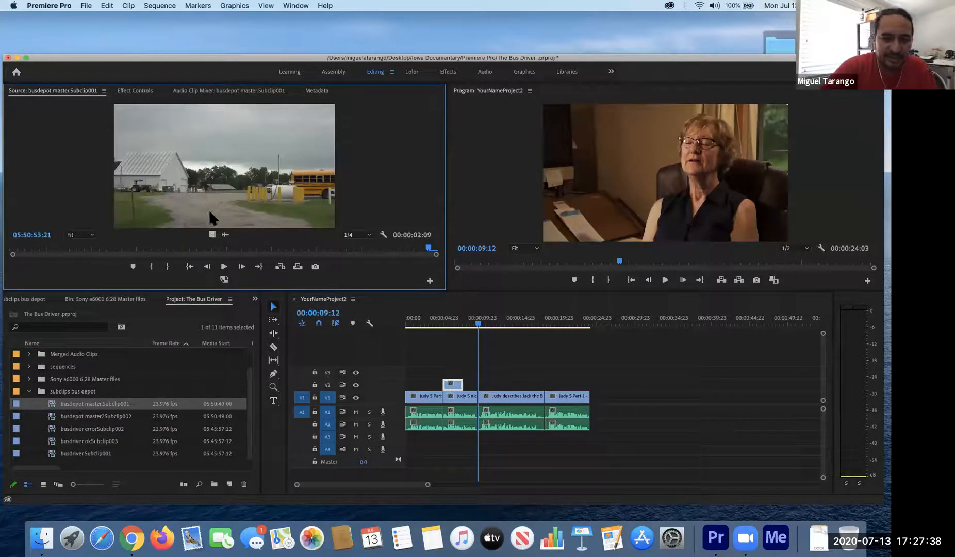
pyautogui.moveTo(212, 234); pyautogui.dragTo(539, 387)
# Step: Play the sequence across the bus depot cutaway and into the fourth interview clip
pyautogui.click(509, 325)
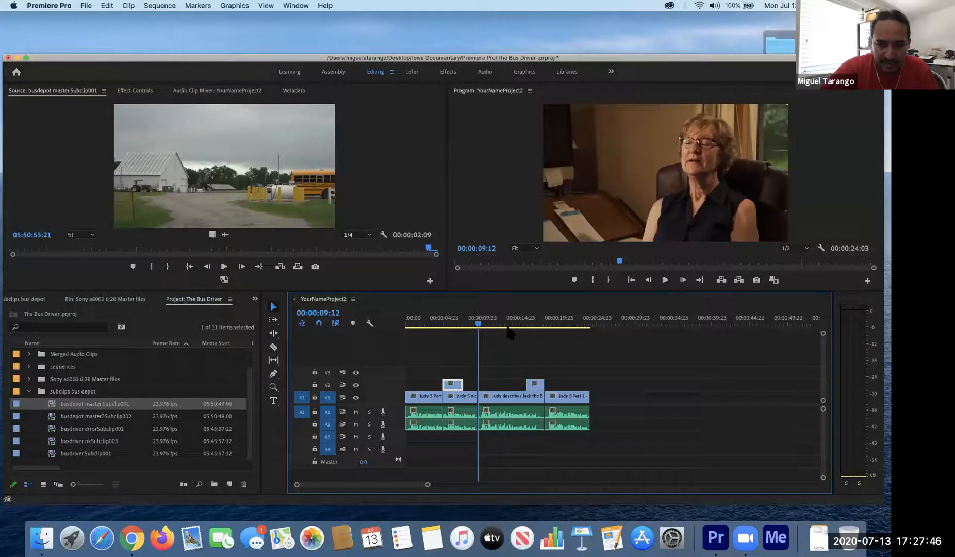
pyautogui.press('space')
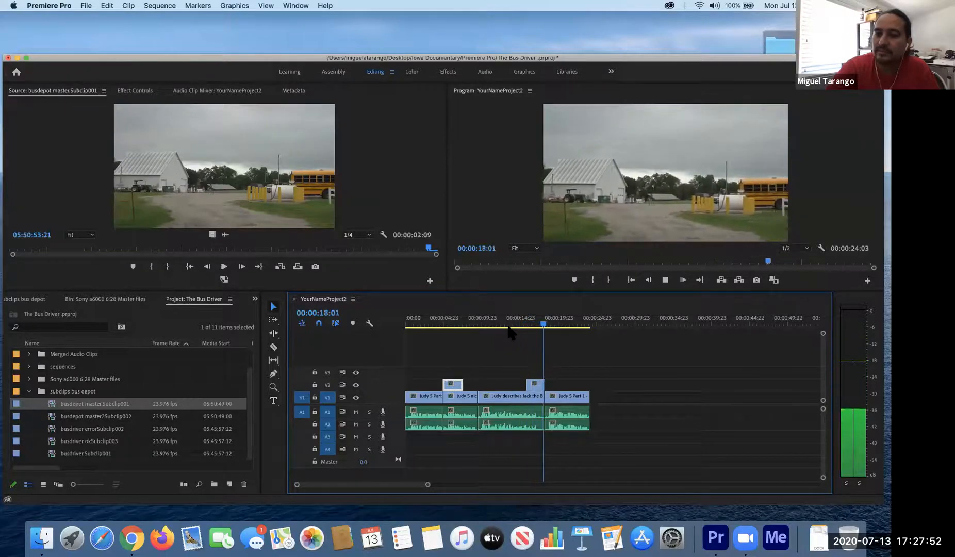
pyautogui.press('space')
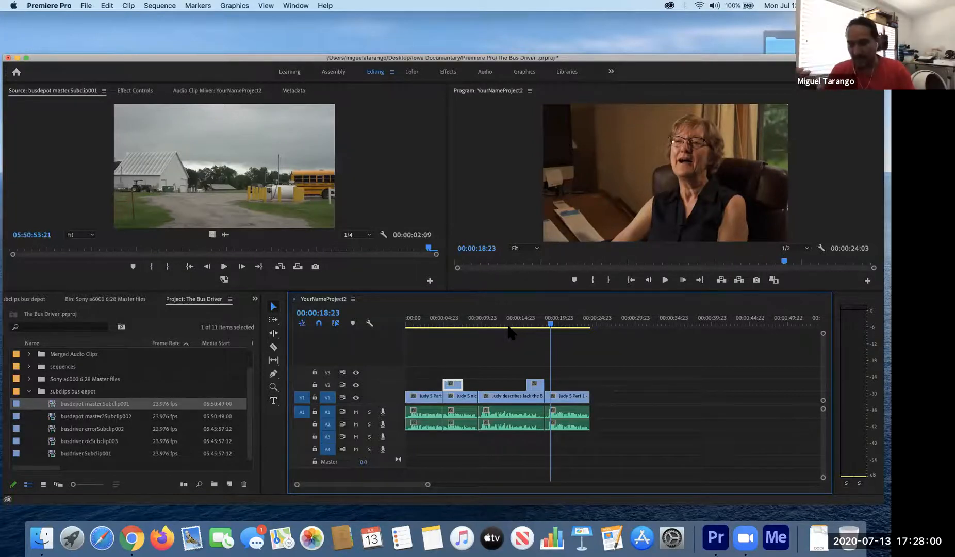
# Step: Play the sequence in reverse over the bus depot cutaway and move the playhead to the interview edit at 00:00:09:12
pyautogui.press('j')
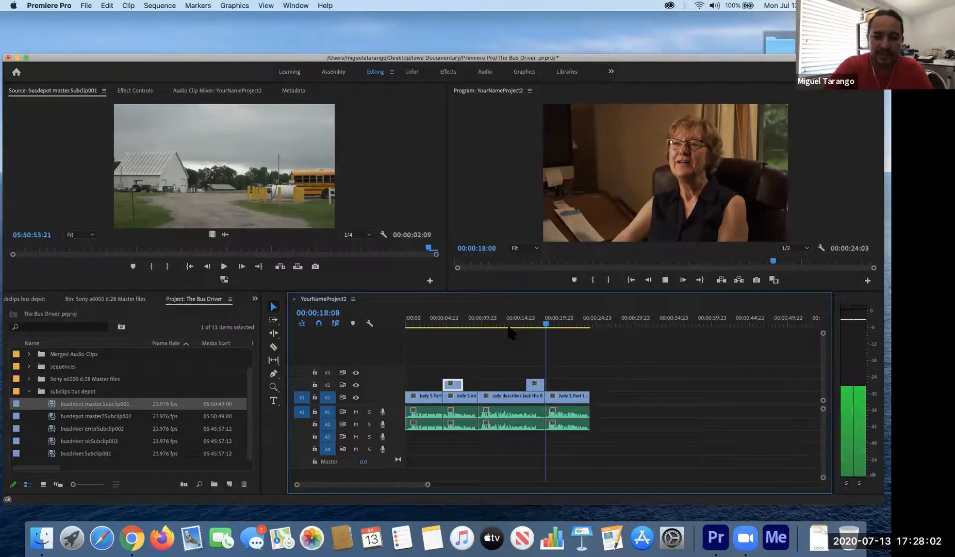
pyautogui.press('k')
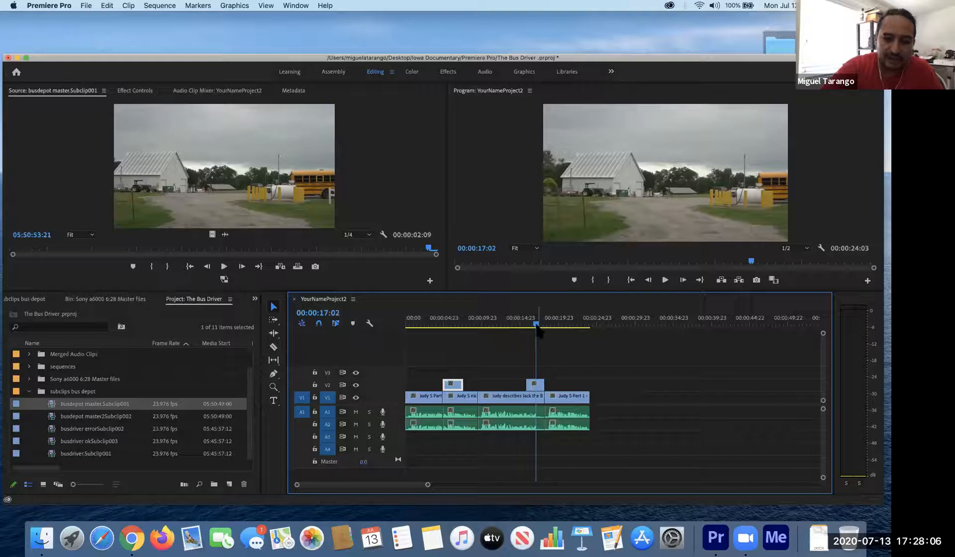
pyautogui.moveTo(458, 342); pyautogui.dragTo(488, 337)
pyautogui.press('Up')
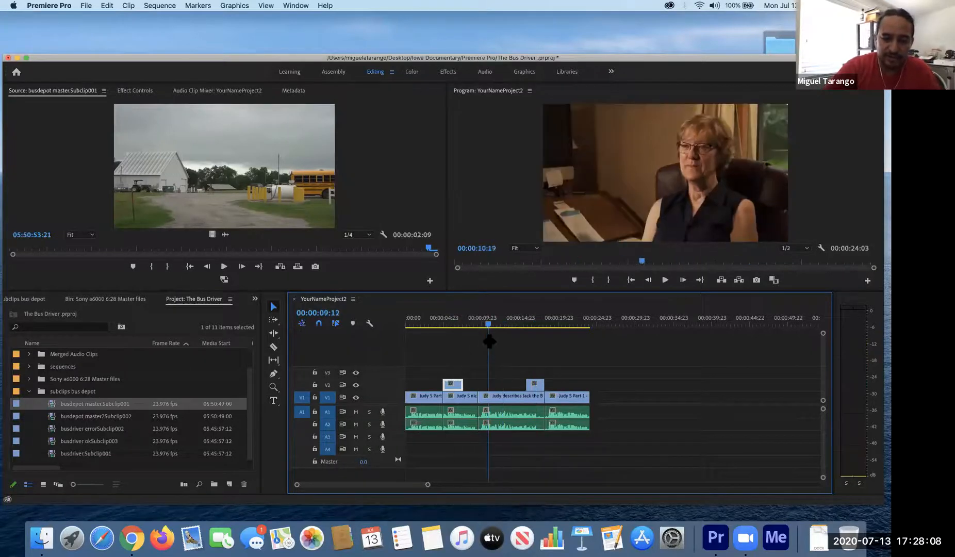
# Step: Place only the audio of busdepot master.Subclip001 on A3 at 00:00:09:12, play it with the interview, and delete it
pyautogui.click(227, 233)
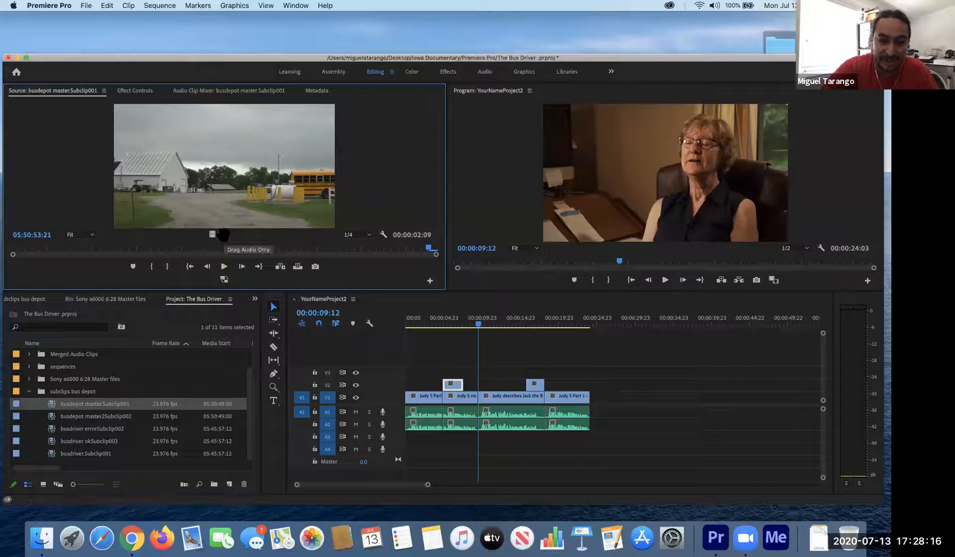
pyautogui.moveTo(446, 424); pyautogui.dragTo(485, 448)
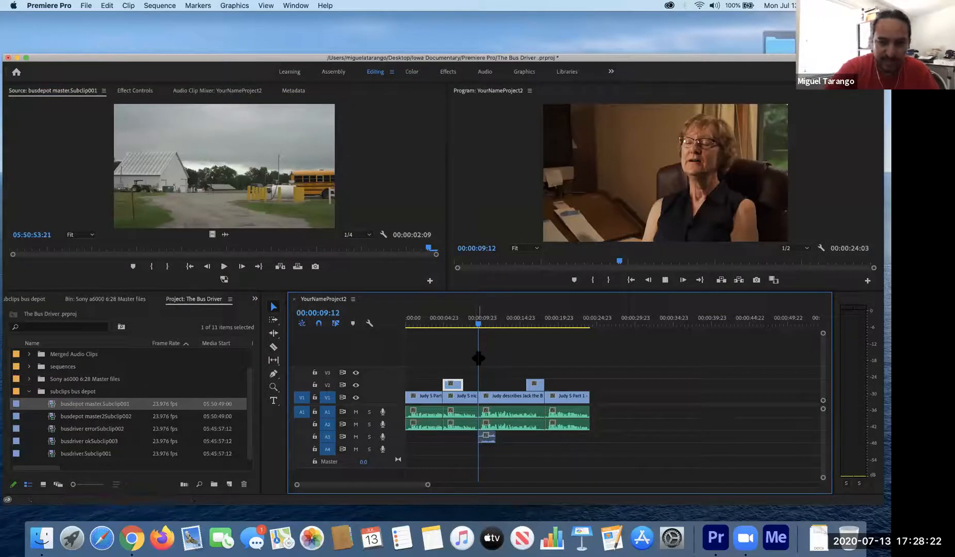
pyautogui.press('space')
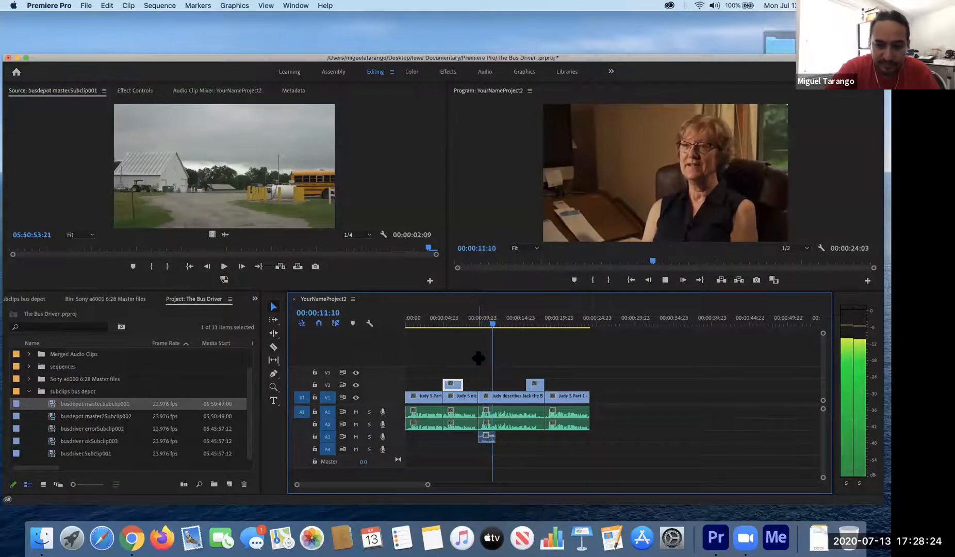
pyautogui.press('space')
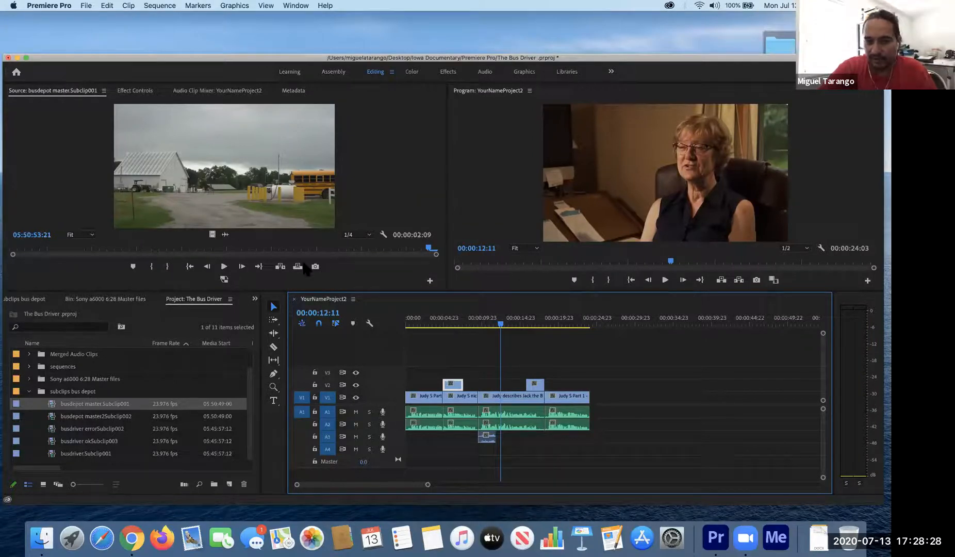
pyautogui.click(487, 436)
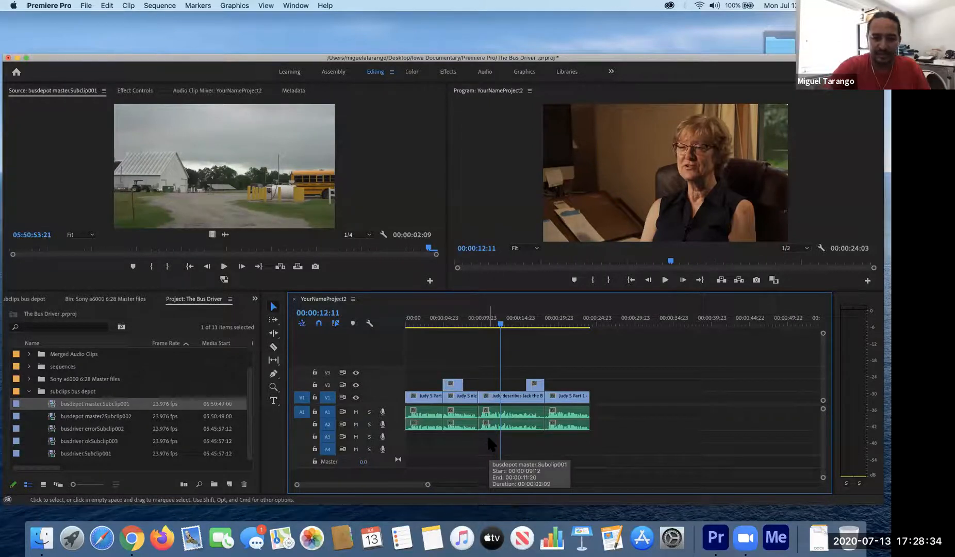
# Step: Scrub the playhead through the opening interview clips and return it to the sequence start at 00:00:00:00
pyautogui.press('Up')
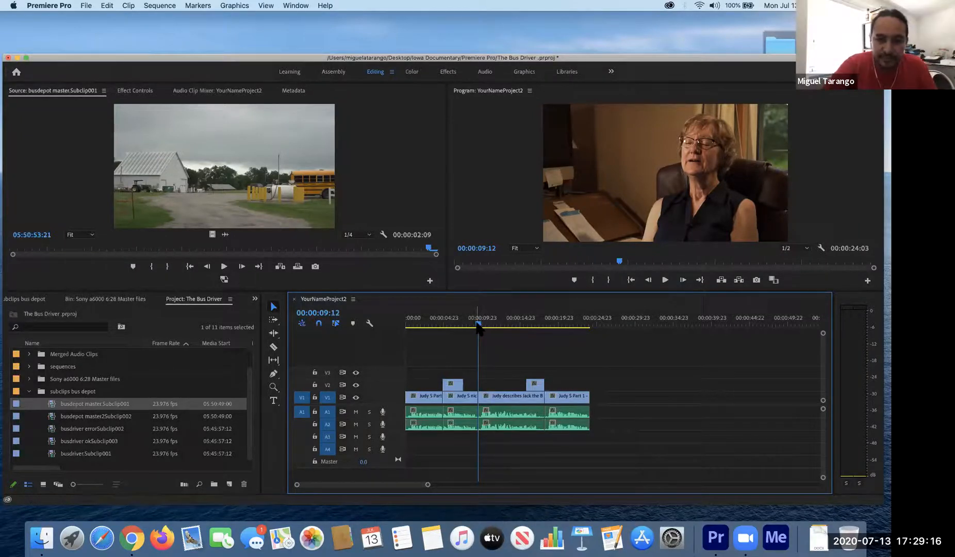
pyautogui.moveTo(490, 330); pyautogui.dragTo(418, 341)
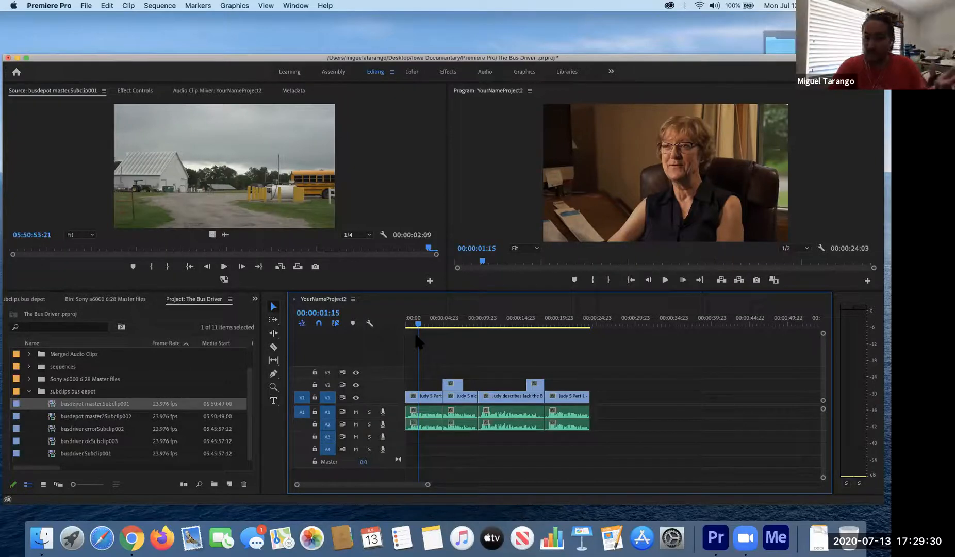
pyautogui.moveTo(418, 325); pyautogui.dragTo(372, 330)
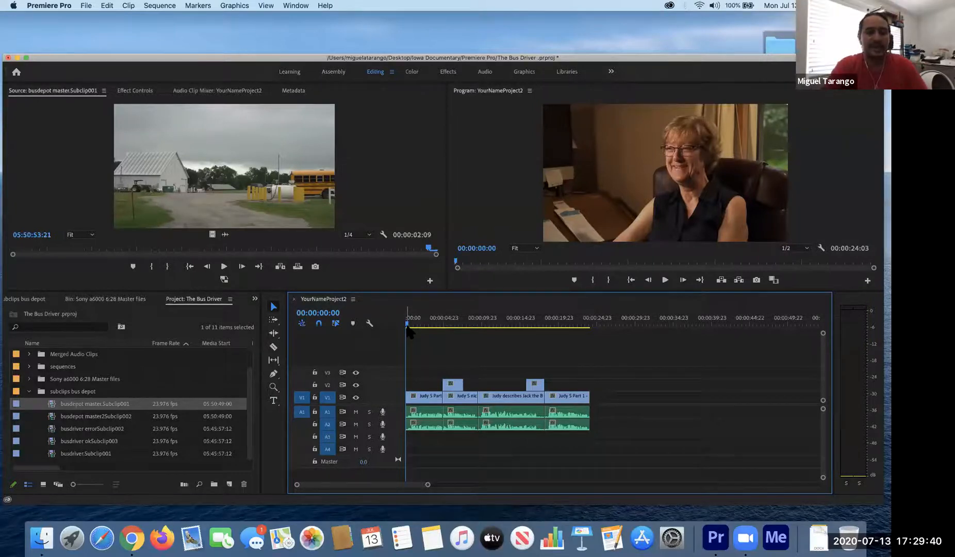
pyautogui.moveTo(408, 329); pyautogui.dragTo(430, 327)
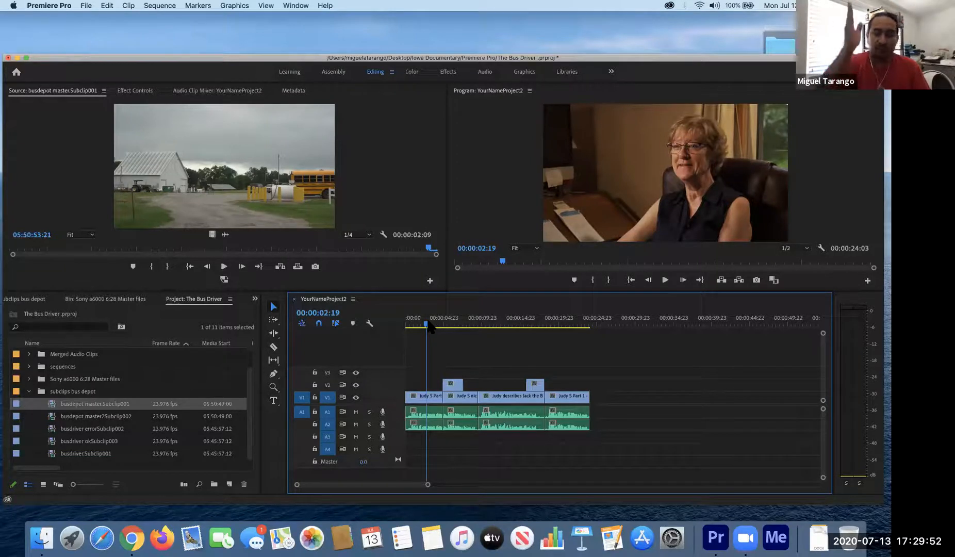
pyautogui.moveTo(428, 323); pyautogui.dragTo(392, 320)
pyautogui.press('space')
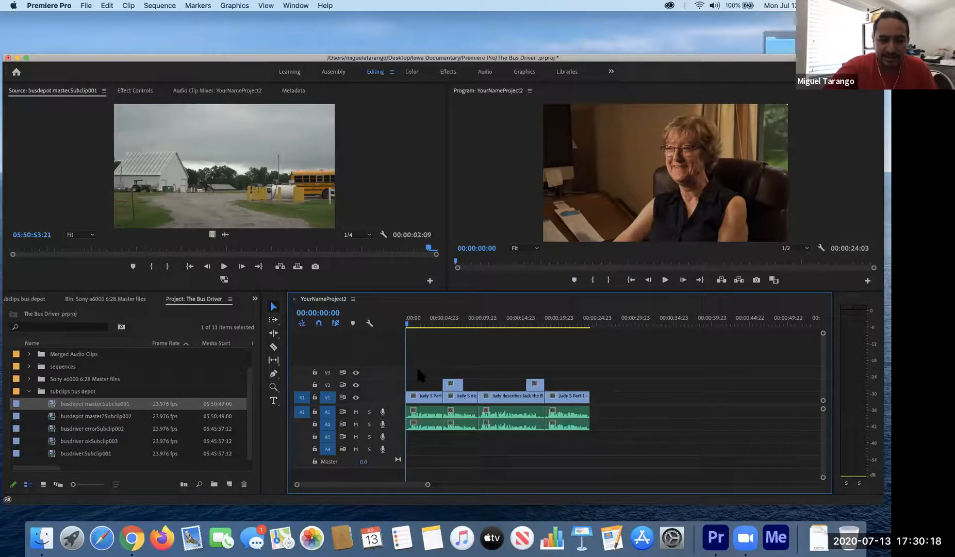
# Step: Select every clip on all tracks with the Track Select Forward tool and shift them forward until the sequence ends at 00:00:26:12
pyautogui.click(273, 319)
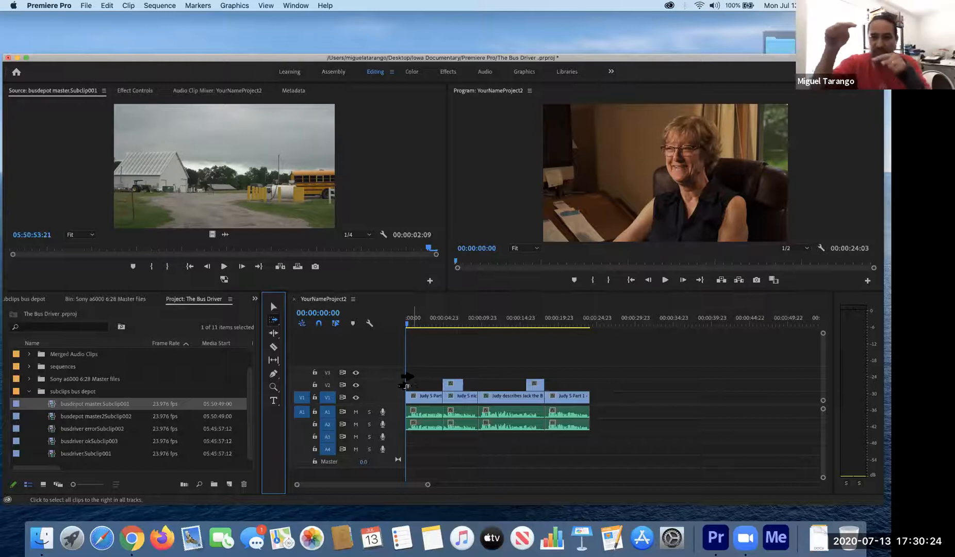
pyautogui.click(405, 385)
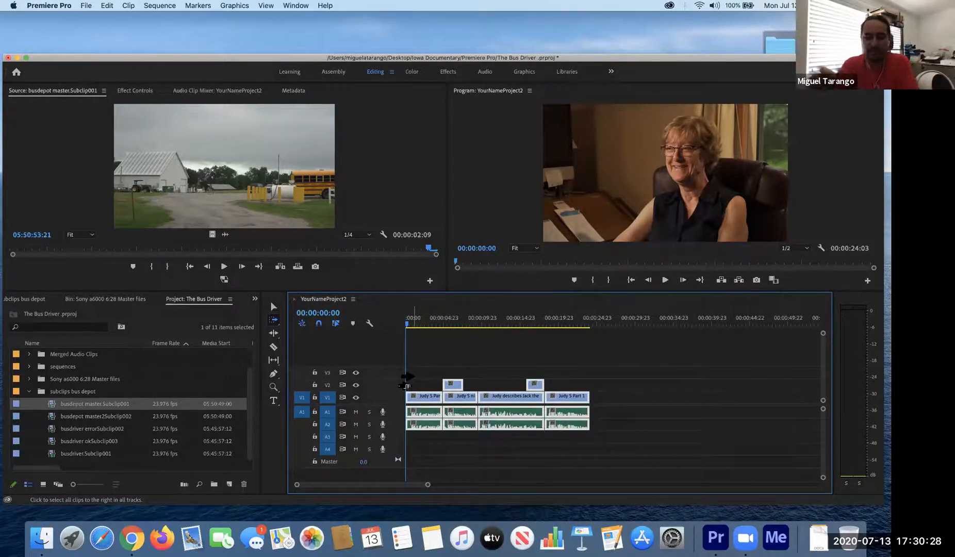
pyautogui.moveTo(427, 385); pyautogui.dragTo(443, 384)
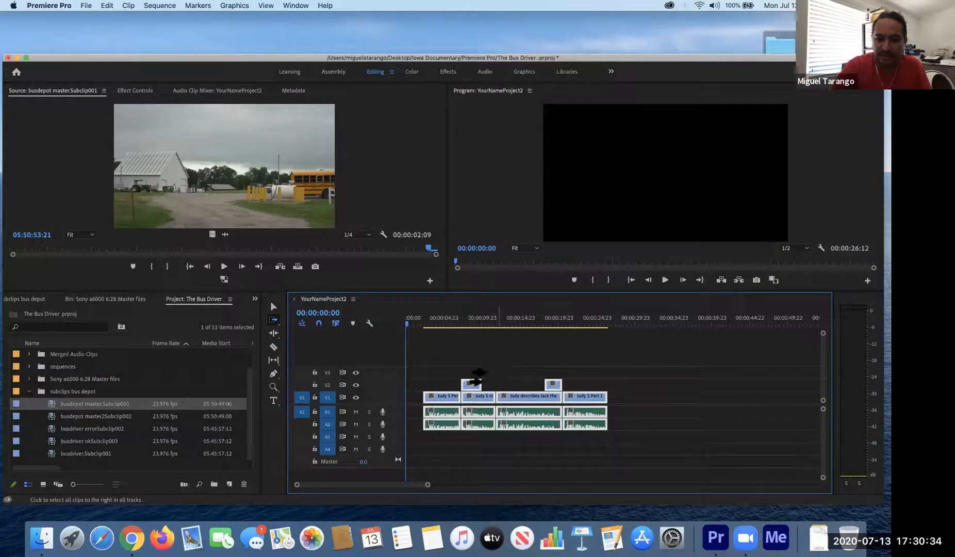
# Step: Track-select all clips from the third interview clip onward, then from the second clip onward, and clear the selection
pyautogui.click(512, 376)
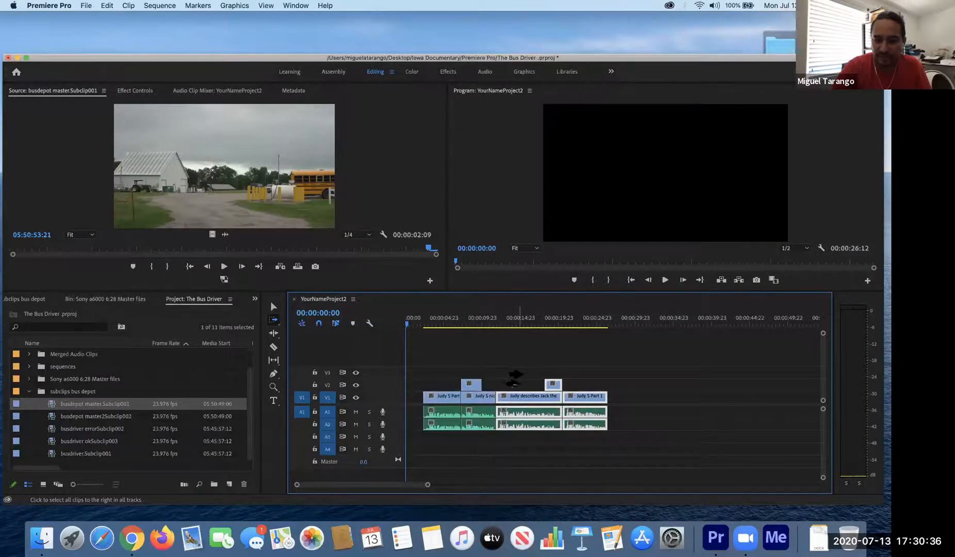
pyautogui.click(472, 398)
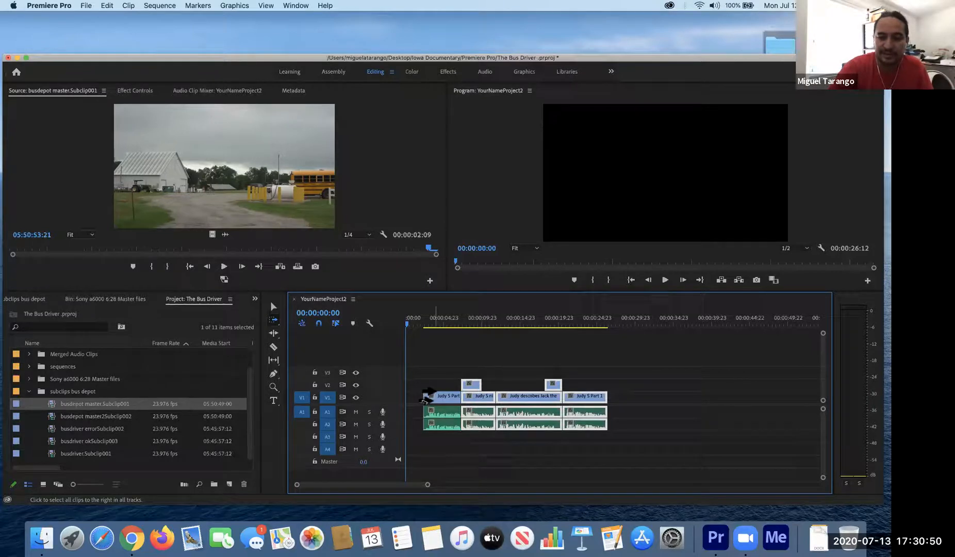
pyautogui.click(522, 345)
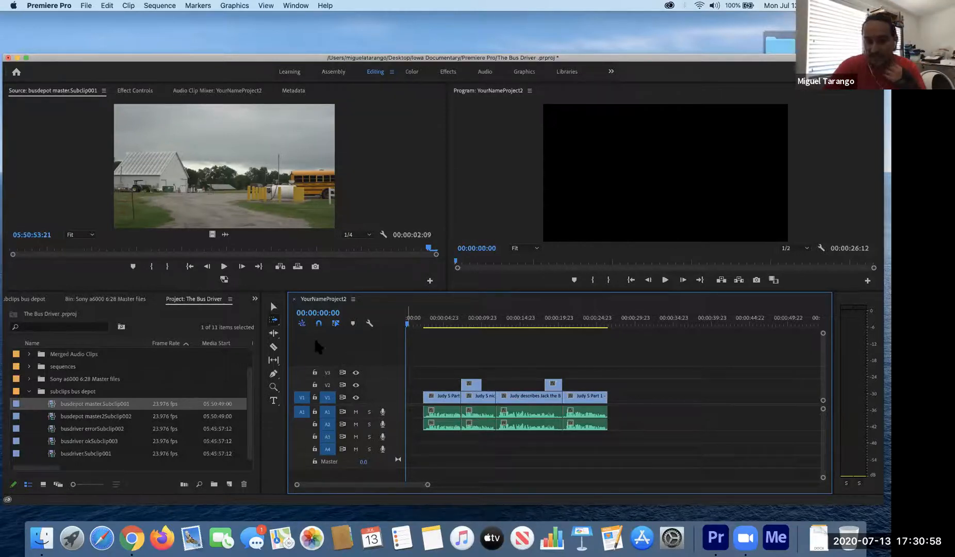
# Step: Move the first three interview clips and their cutaways past the last clip with the Track Select Backward tool, and undo the move
pyautogui.click(274, 321)
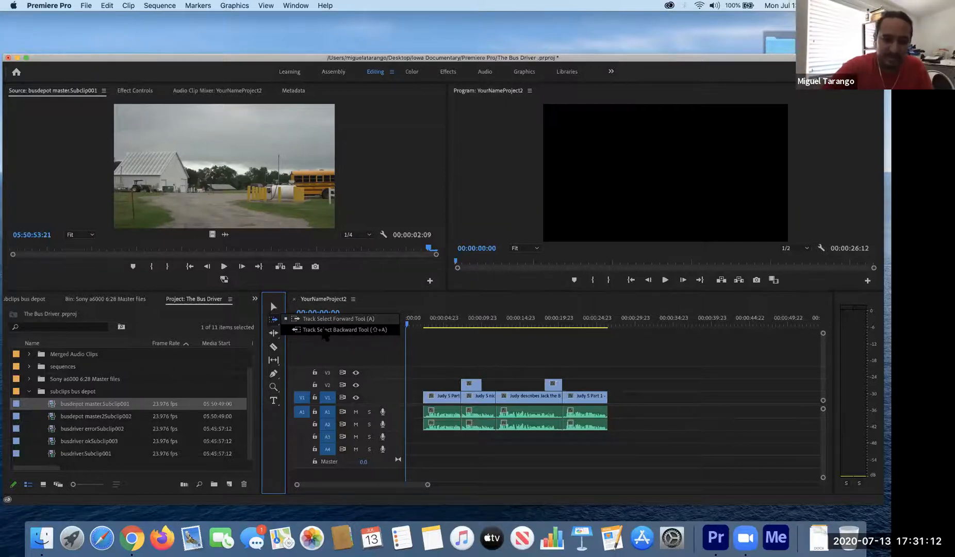
pyautogui.click(341, 331)
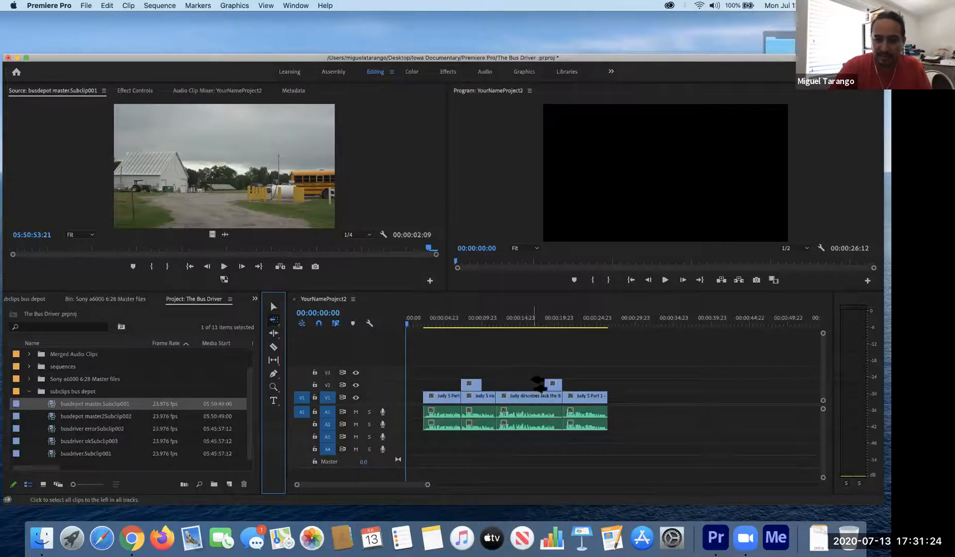
pyautogui.click(541, 403)
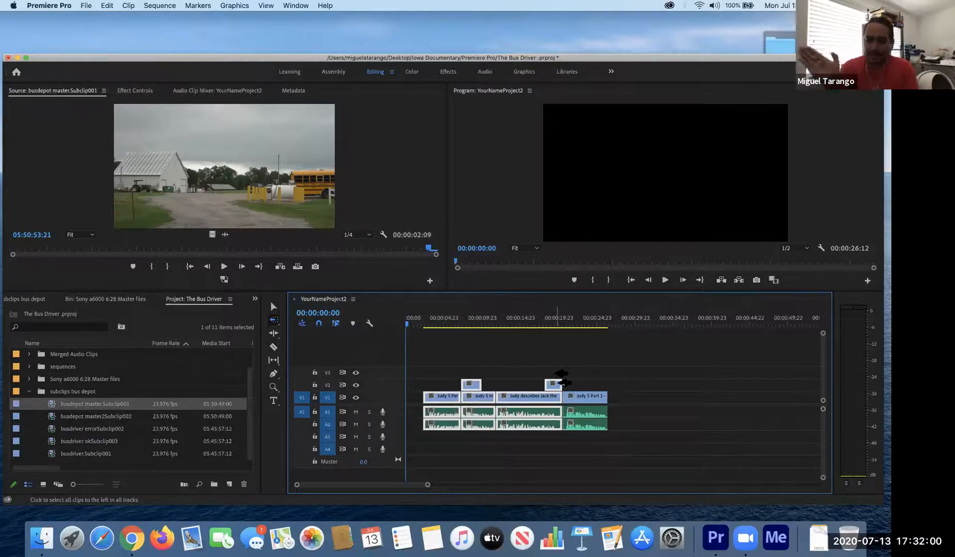
pyautogui.hotkey('shift', '2')
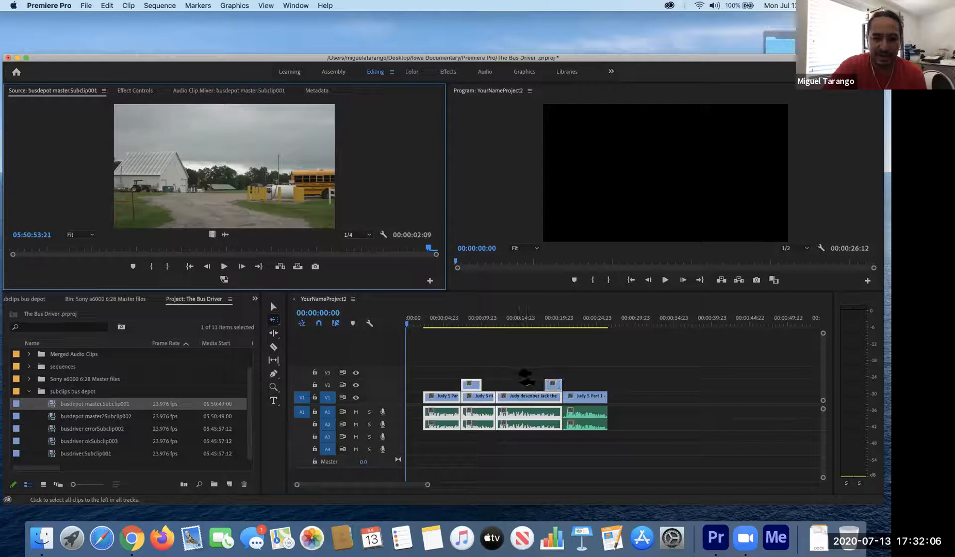
pyautogui.click(557, 380)
pyautogui.moveTo(593, 368); pyautogui.dragTo(800, 369)
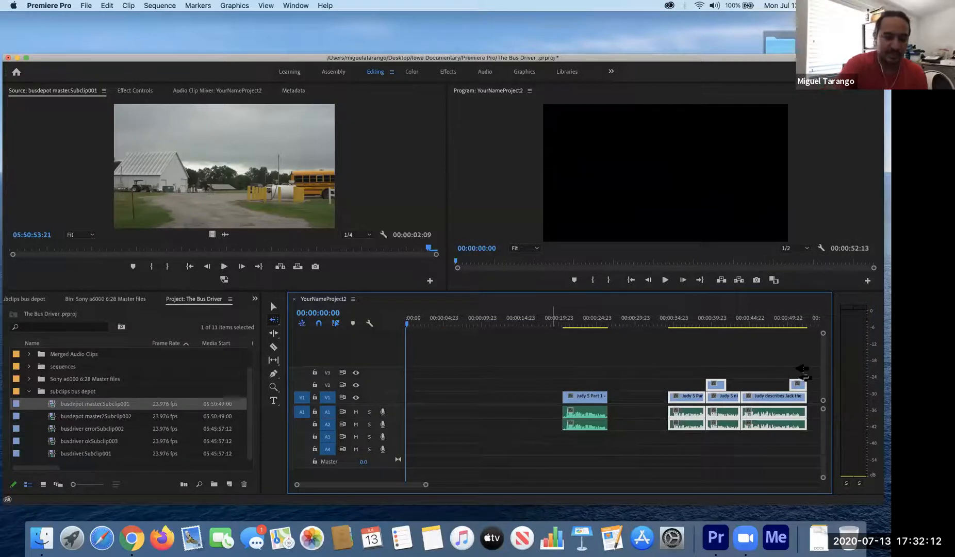
pyautogui.press('super+z')
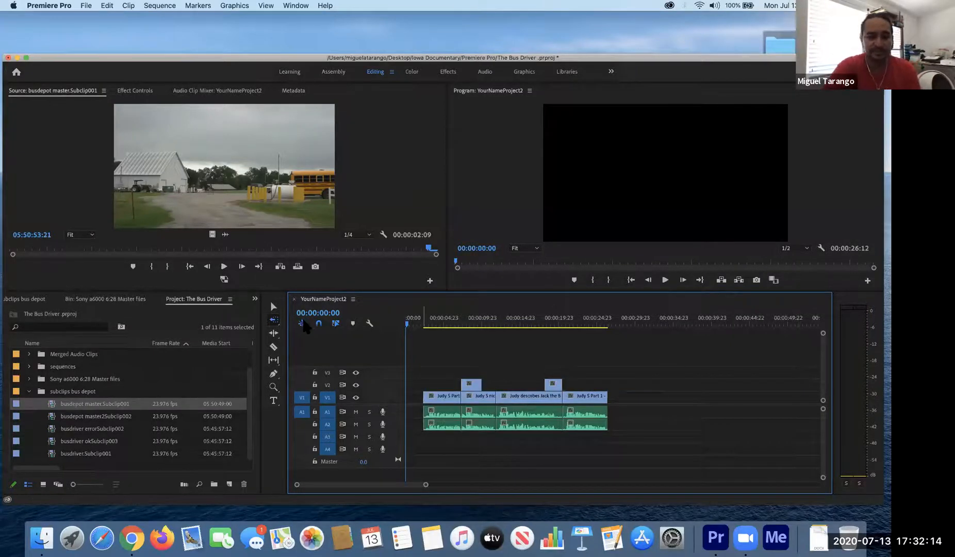
# Step: Shift all clips forward again with the Track Select Forward tool until the sequence ends at 00:00:28:21, and clear the selection
pyautogui.click(273, 321)
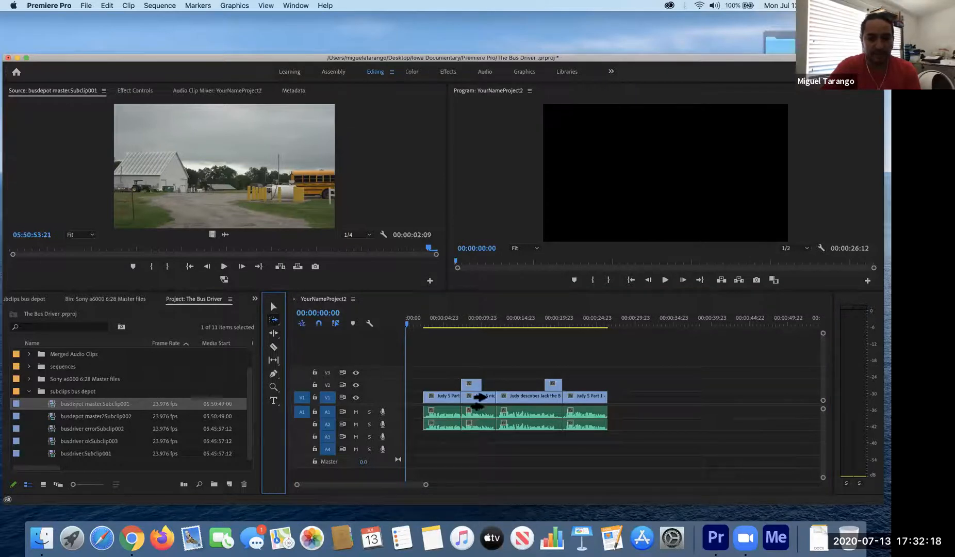
pyautogui.moveTo(442, 398)
pyautogui.mouseDown()
pyautogui.moveTo(474, 401)
pyautogui.moveTo(460, 399)
pyautogui.mouseUp()
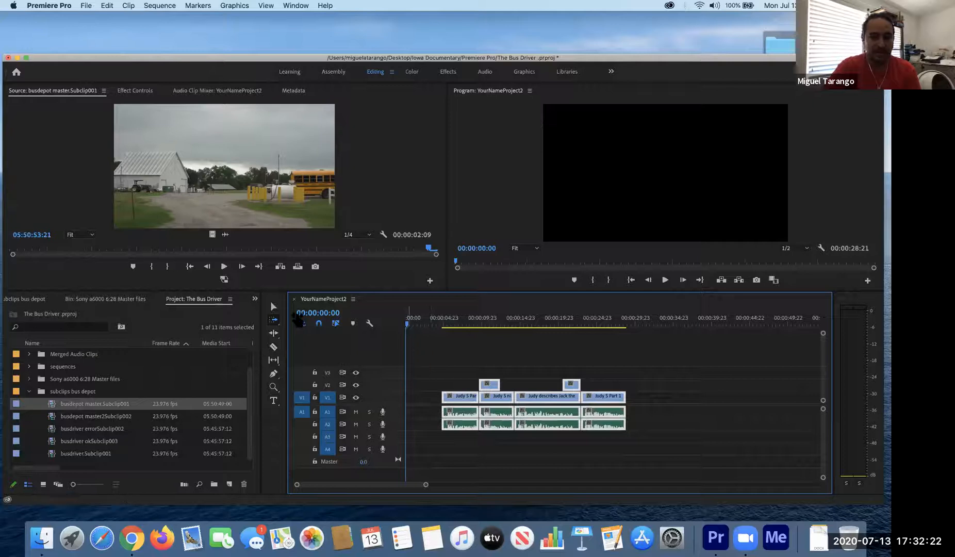
pyautogui.click(274, 308)
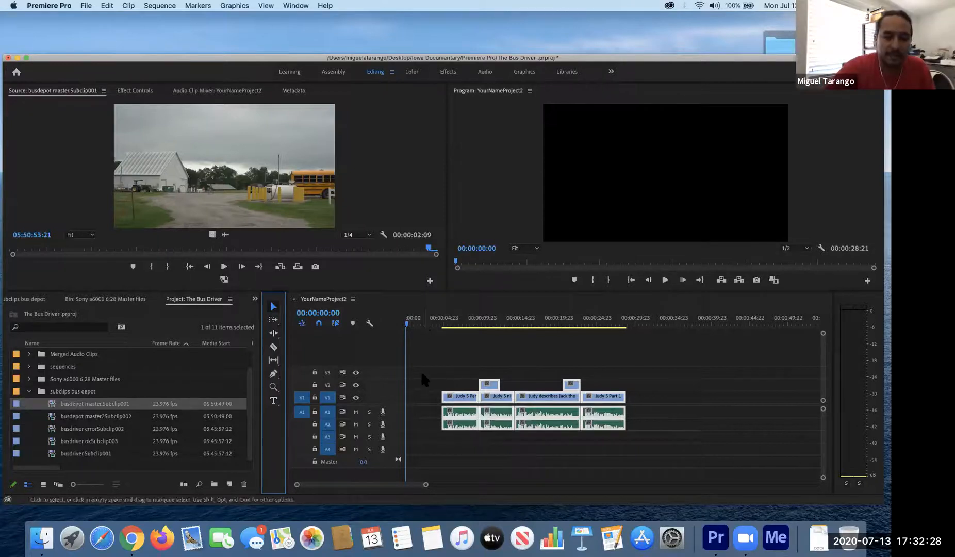
pyautogui.click(236, 5)
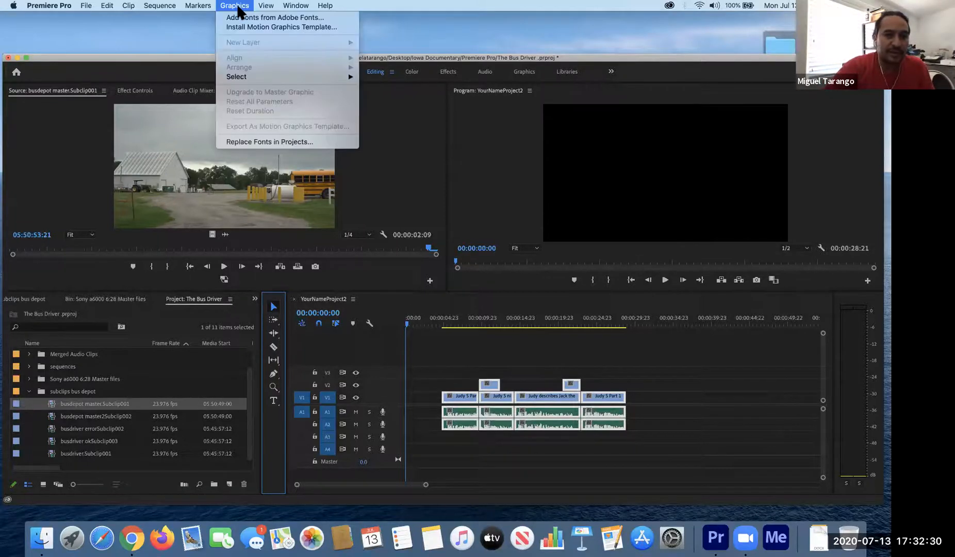
pyautogui.click(407, 355)
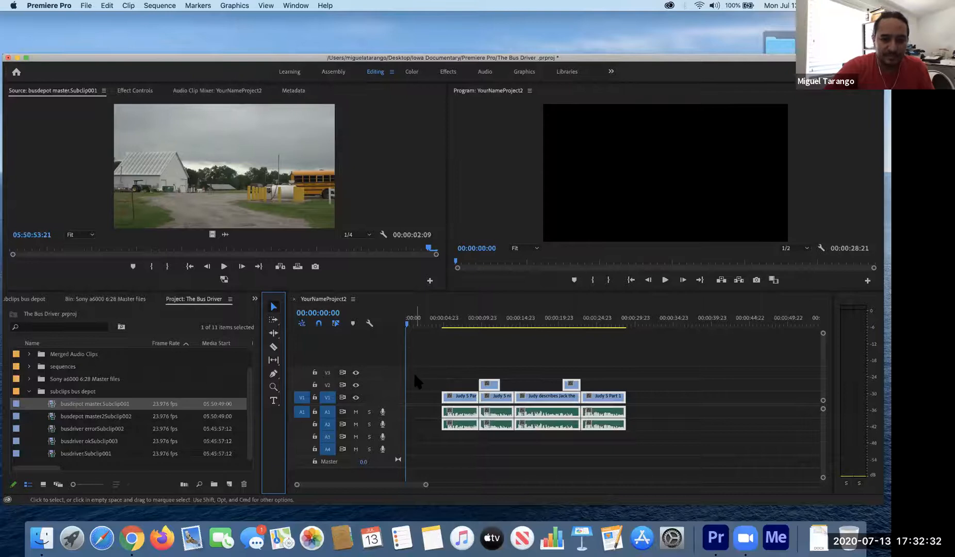
pyautogui.click(412, 370)
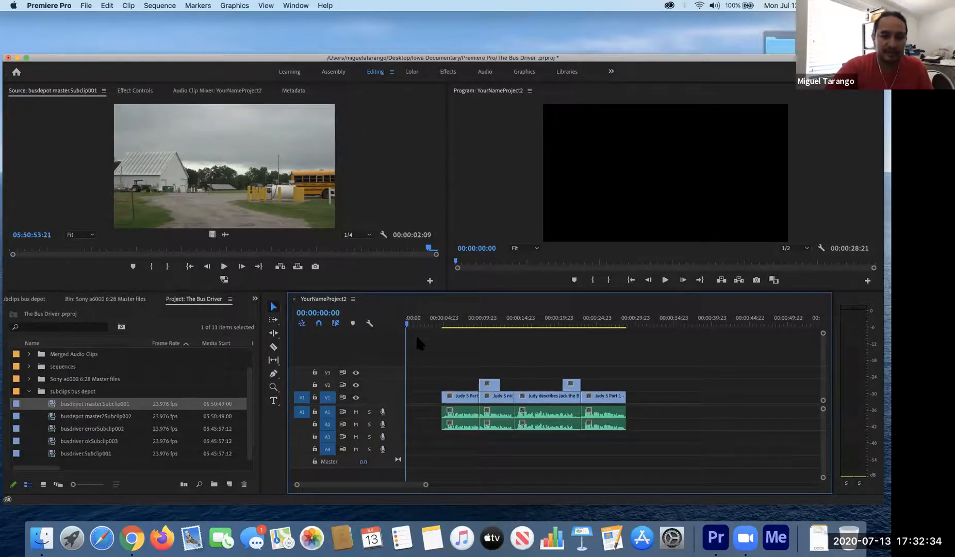
# Step: Add a new text layer as a graphic at the start of the sequence
pyautogui.click(234, 6)
pyautogui.moveTo(247, 44)
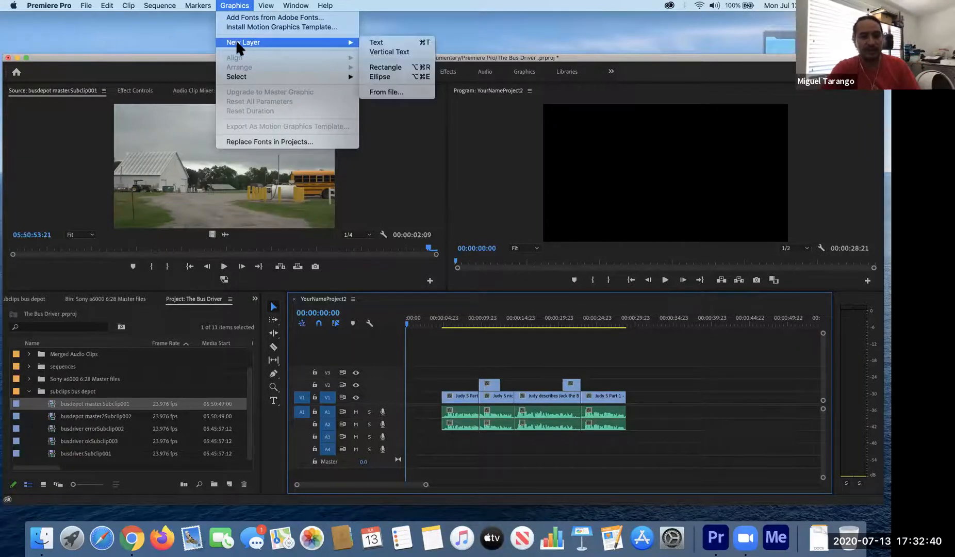
pyautogui.click(382, 43)
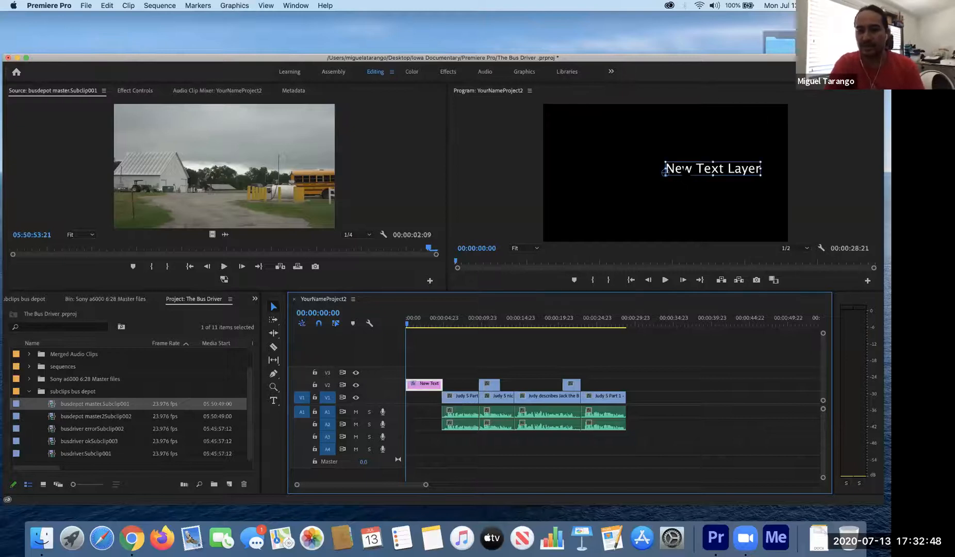
# Step: Replace the title's placeholder text with "Edited by" and the editor's full name on a second line
pyautogui.click(704, 169)
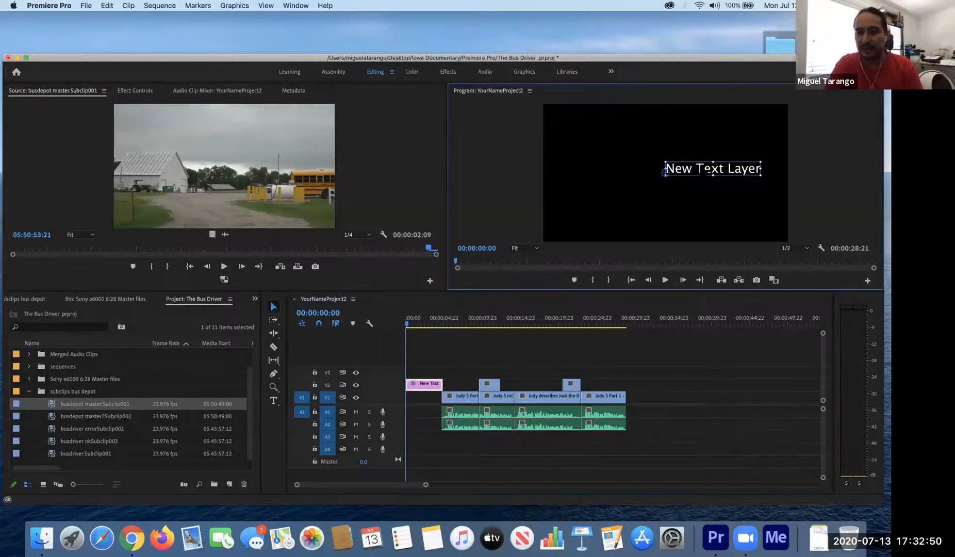
pyautogui.doubleClick(700, 168)
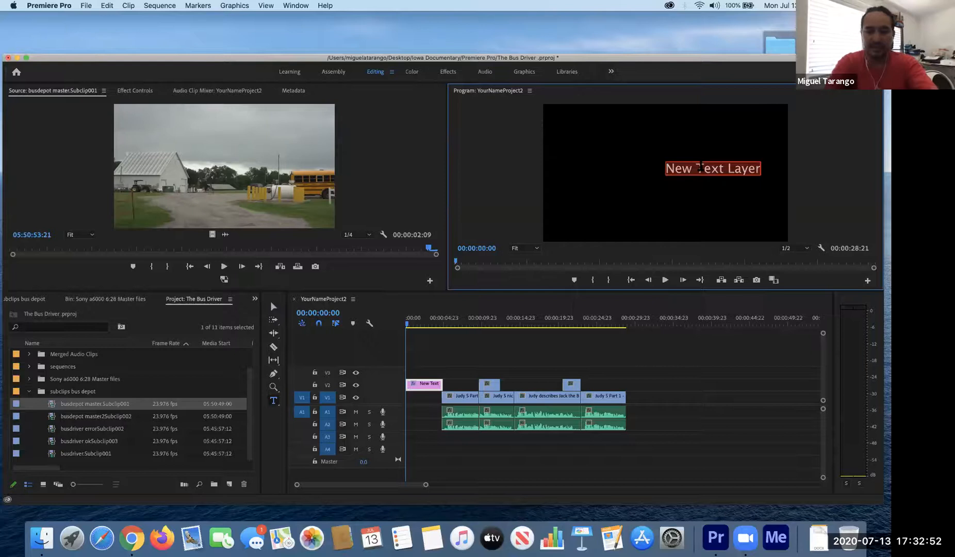
pyautogui.write('Edit')
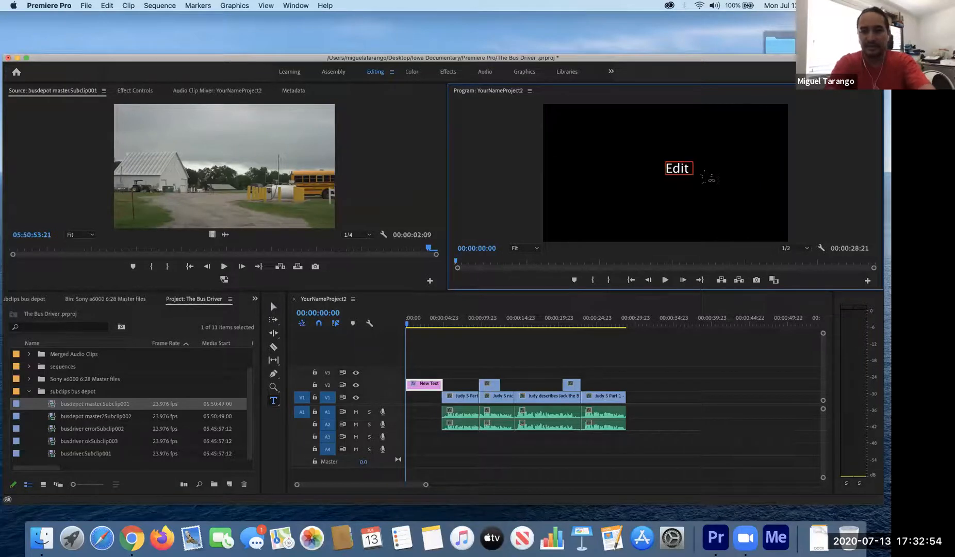
pyautogui.press('BackSpace')
pyautogui.press('BackSpace')
pyautogui.write('ed by Miguel')
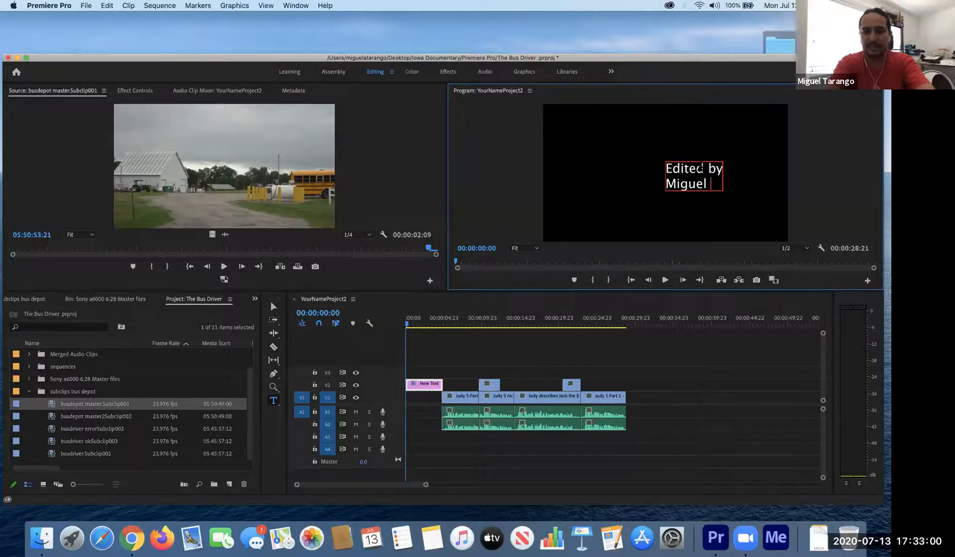
pyautogui.write(' Angel Tarango')
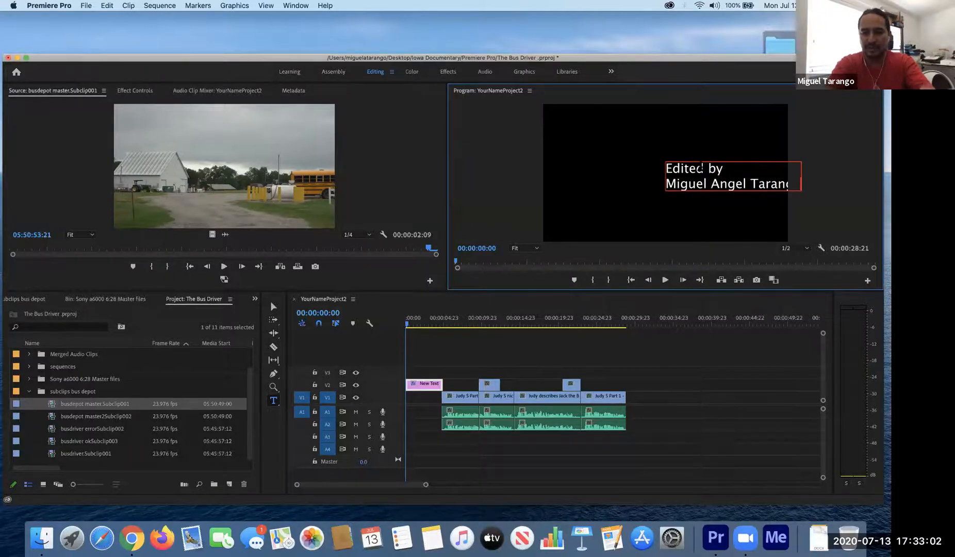
# Step: Move the title with the Selection tool from the frame's right edge to about the middle of the frame
pyautogui.click(273, 308)
pyautogui.moveTo(701, 184); pyautogui.dragTo(644, 190)
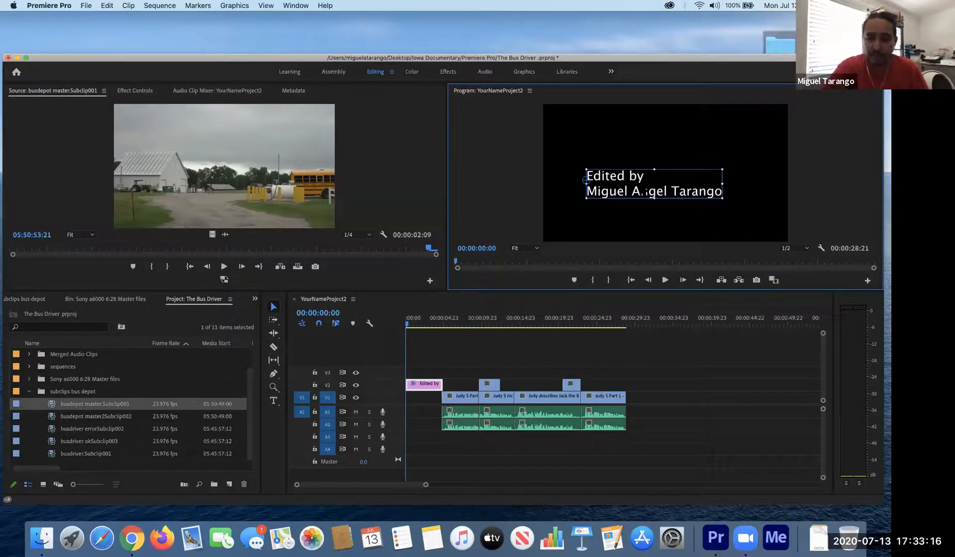
pyautogui.moveTo(644, 191); pyautogui.dragTo(654, 174)
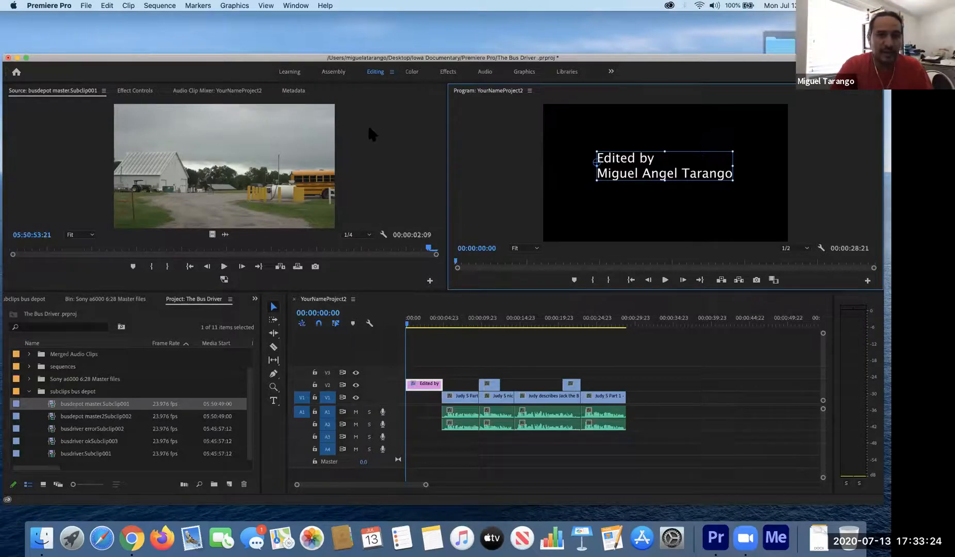
# Step: Centre-align the title text in its source text properties and reposition it in the middle of the frame
pyautogui.click(133, 93)
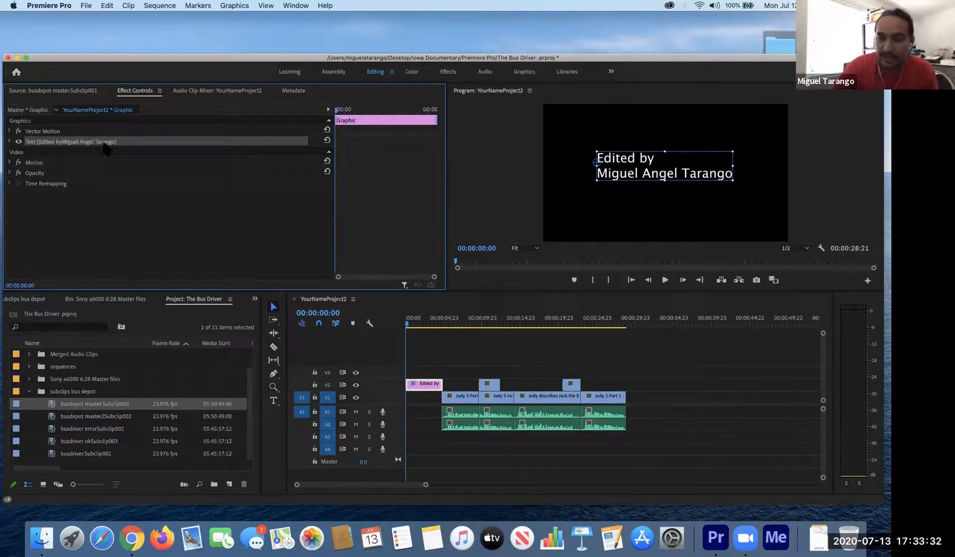
pyautogui.click(9, 142)
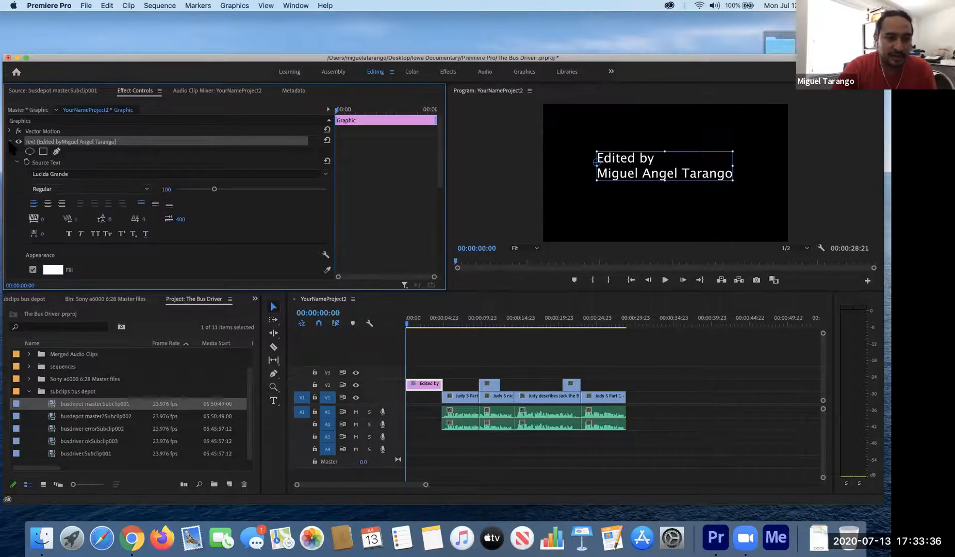
pyautogui.scroll(-4, 197, 144)
pyautogui.scroll(4, 197, 144)
pyautogui.scroll(-1, 197, 144)
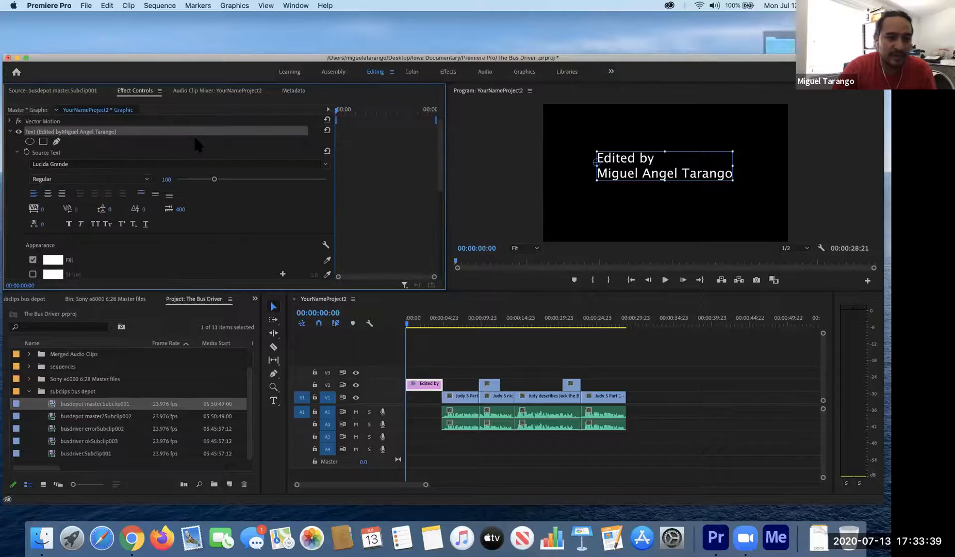
pyautogui.click(48, 194)
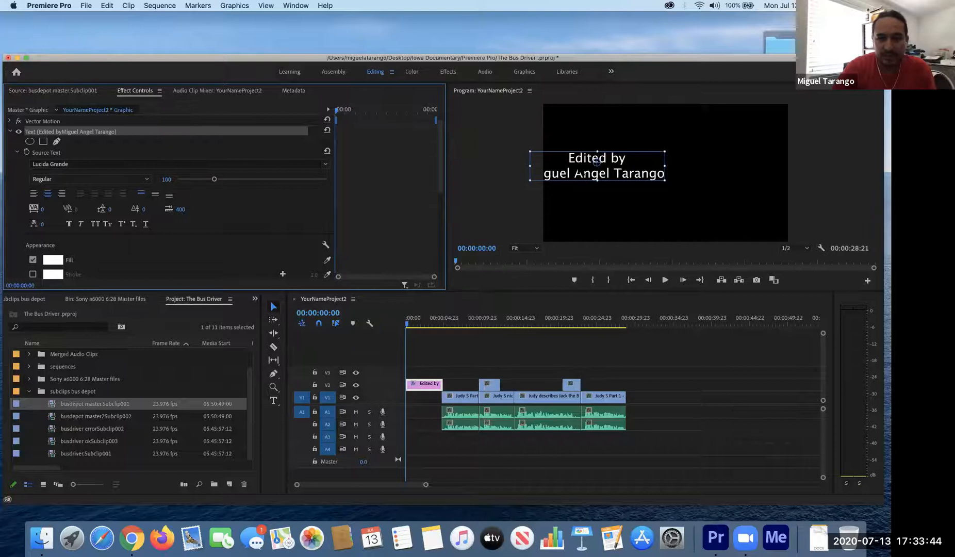
pyautogui.moveTo(596, 162); pyautogui.dragTo(671, 164)
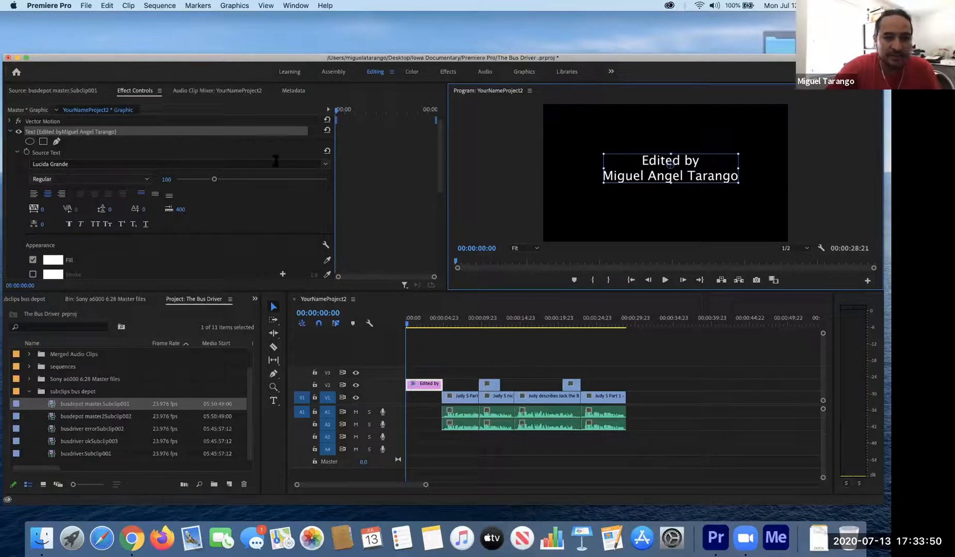
# Step: Set the title's font to Kai and check its available font styles
pyautogui.click(326, 164)
pyautogui.scroll(-20, 99, 278)
pyautogui.scroll(-20, 98, 277)
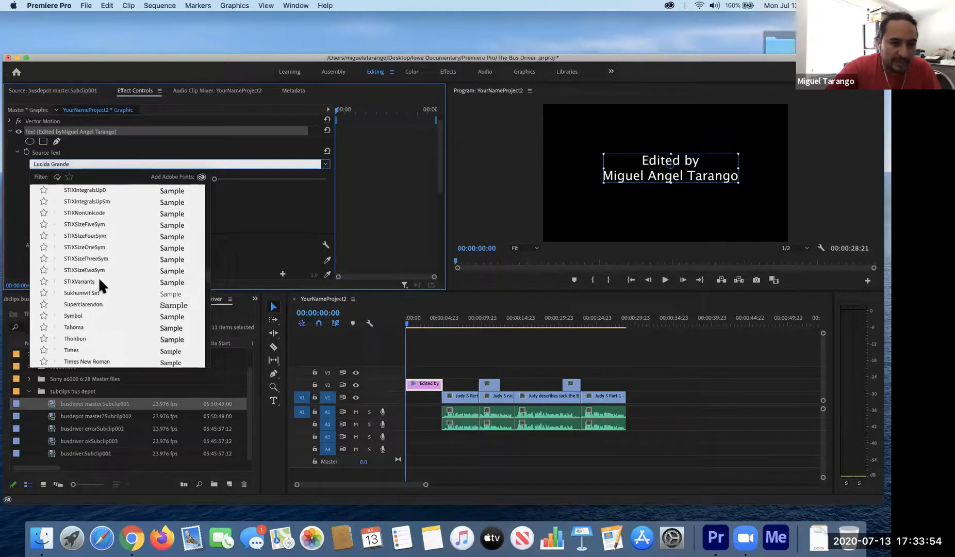
pyautogui.scroll(-15, 98, 277)
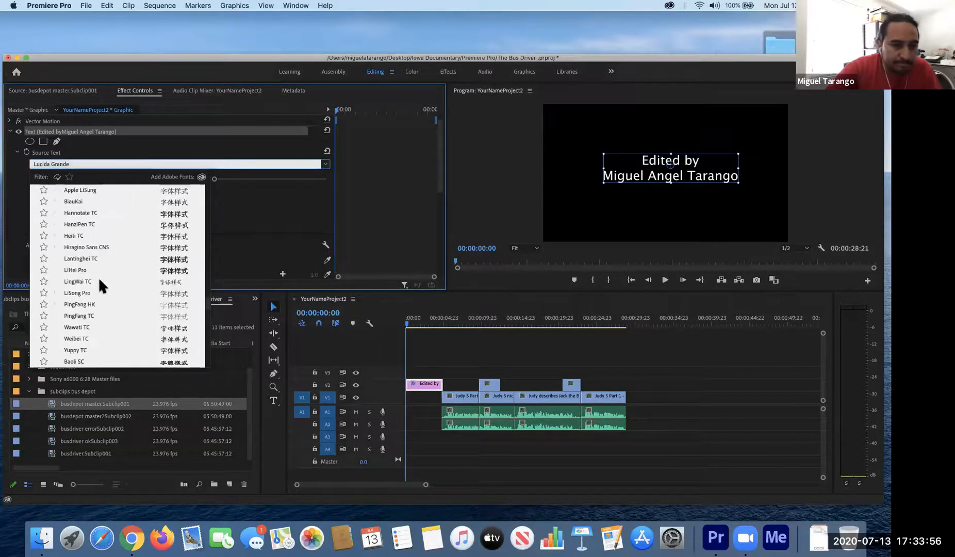
pyautogui.scroll(-4, 94, 280)
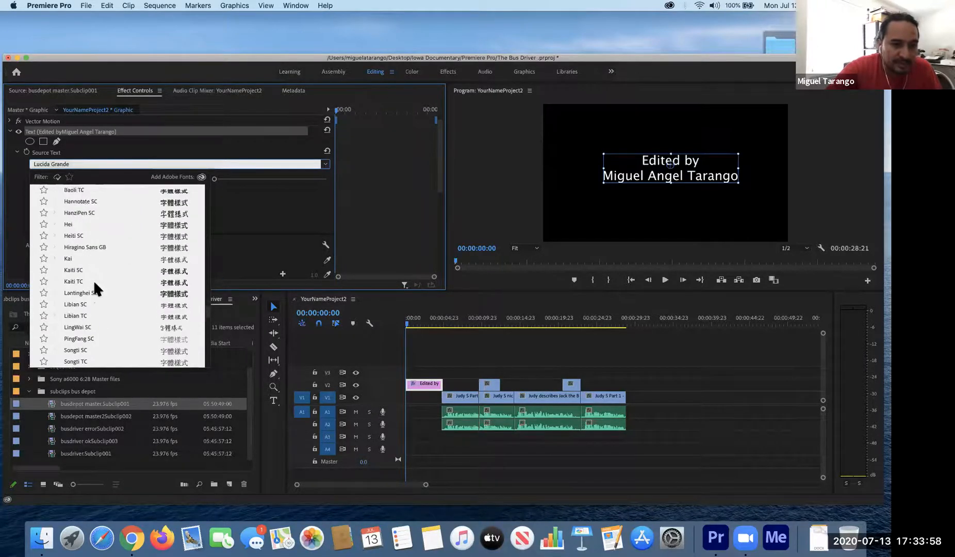
pyautogui.click(70, 247)
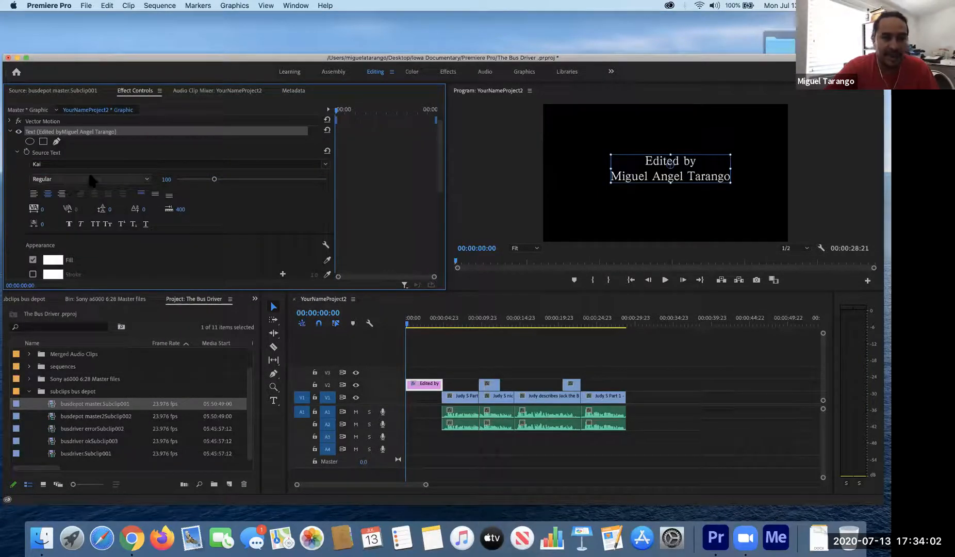
pyautogui.click(143, 180)
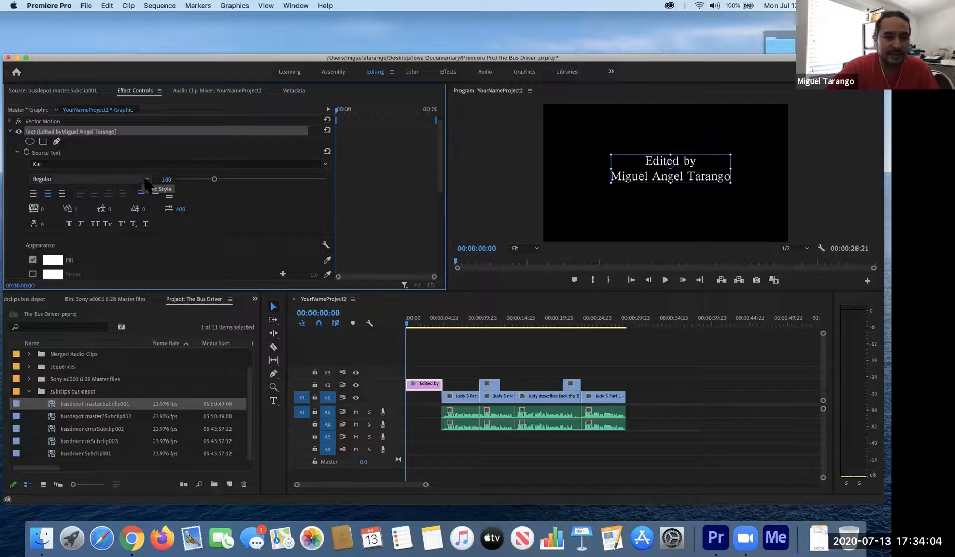
pyautogui.click(85, 173)
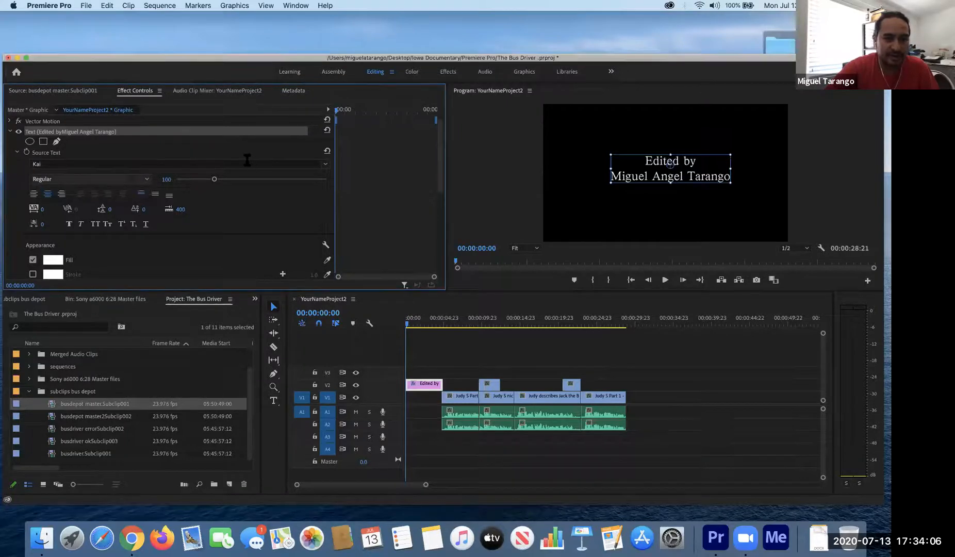
# Step: Change the title's font to Tahoma with the Bold style
pyautogui.click(245, 164)
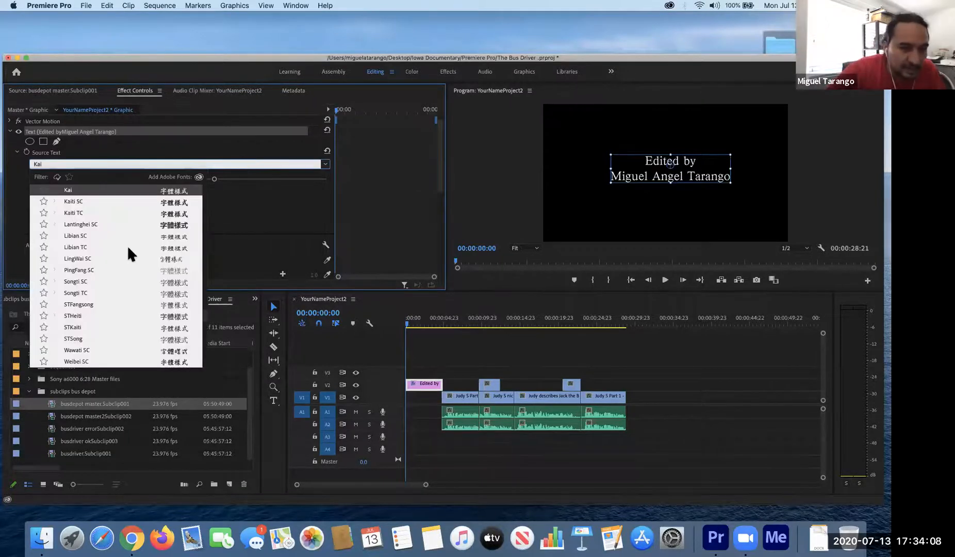
pyautogui.scroll(-10, 127, 245)
pyautogui.scroll(1, 128, 245)
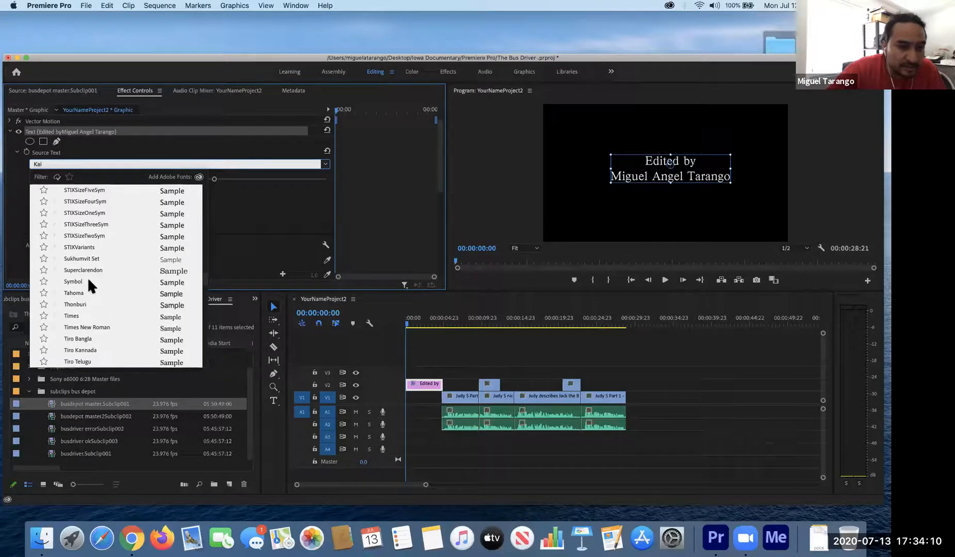
pyautogui.click(92, 292)
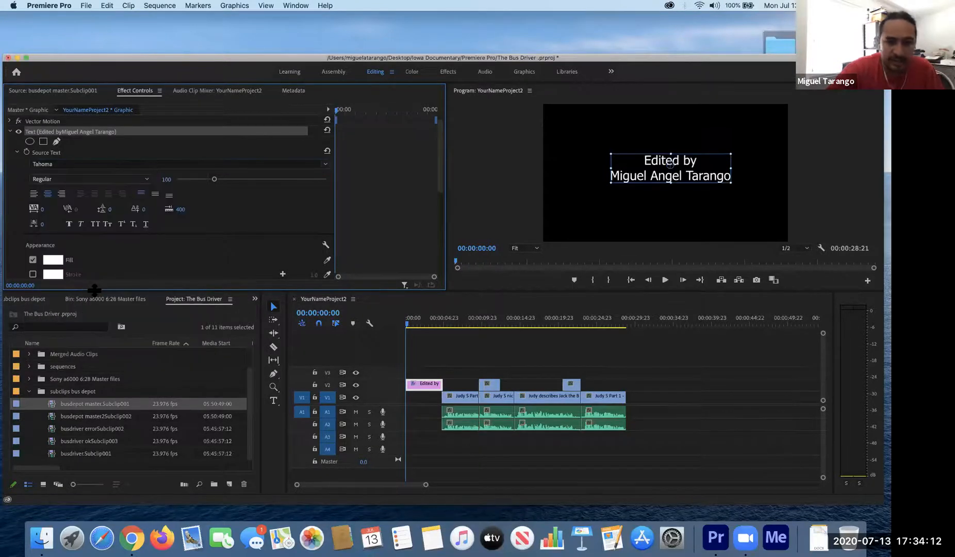
pyautogui.click(123, 179)
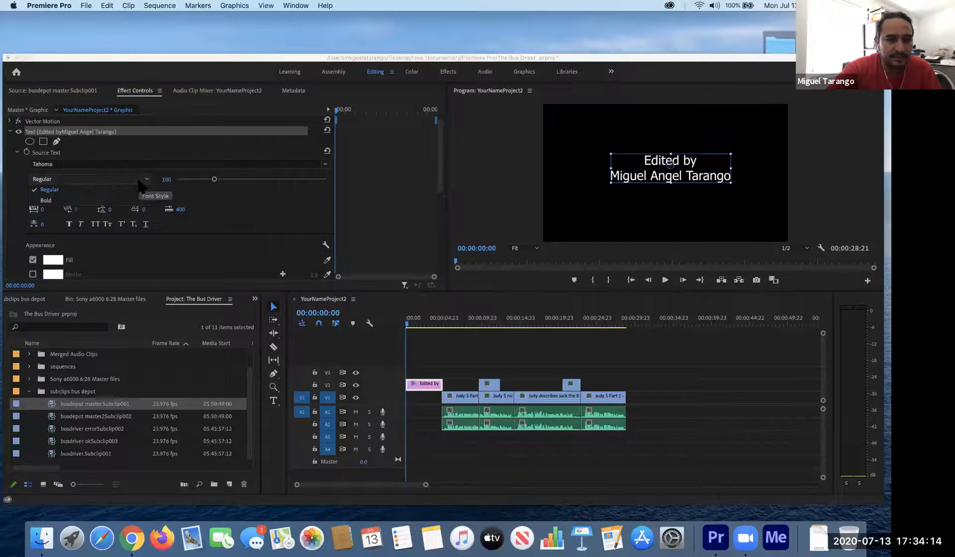
pyautogui.click(110, 200)
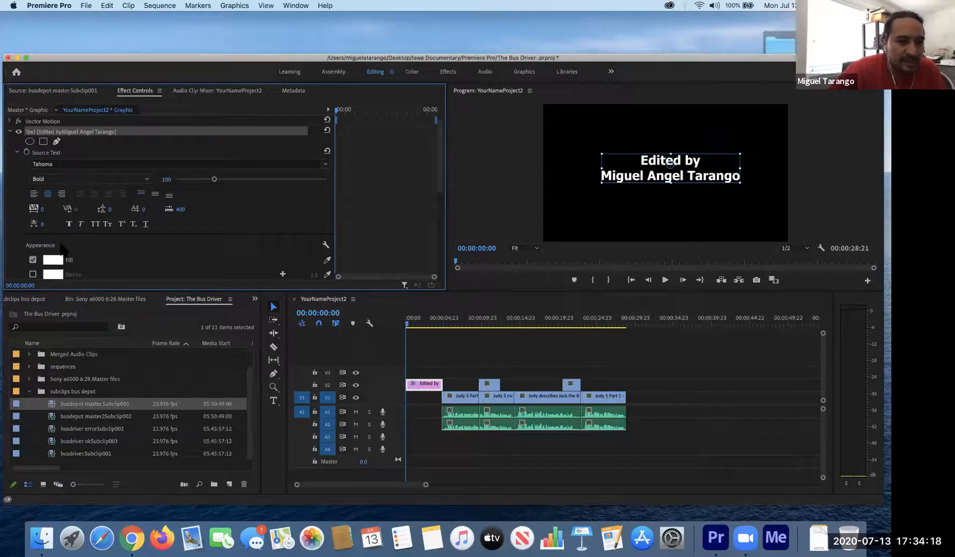
# Step: Set the title text's tracking to 62, leading to -2 and font size to 108
pyautogui.moveTo(42, 209)
pyautogui.mouseDown()
pyautogui.moveTo(106, 209)
pyautogui.moveTo(29, 210)
pyautogui.moveTo(68, 209)
pyautogui.moveTo(33, 209)
pyautogui.moveTo(45, 209)
pyautogui.mouseUp()
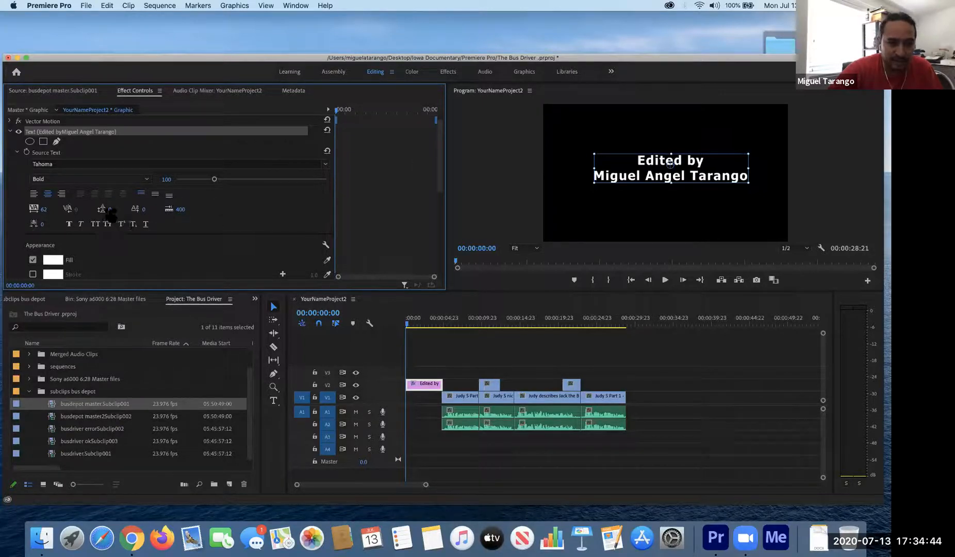
pyautogui.moveTo(110, 209)
pyautogui.mouseDown()
pyautogui.moveTo(88, 209)
pyautogui.moveTo(136, 209)
pyautogui.moveTo(77, 210)
pyautogui.moveTo(109, 209)
pyautogui.mouseUp()
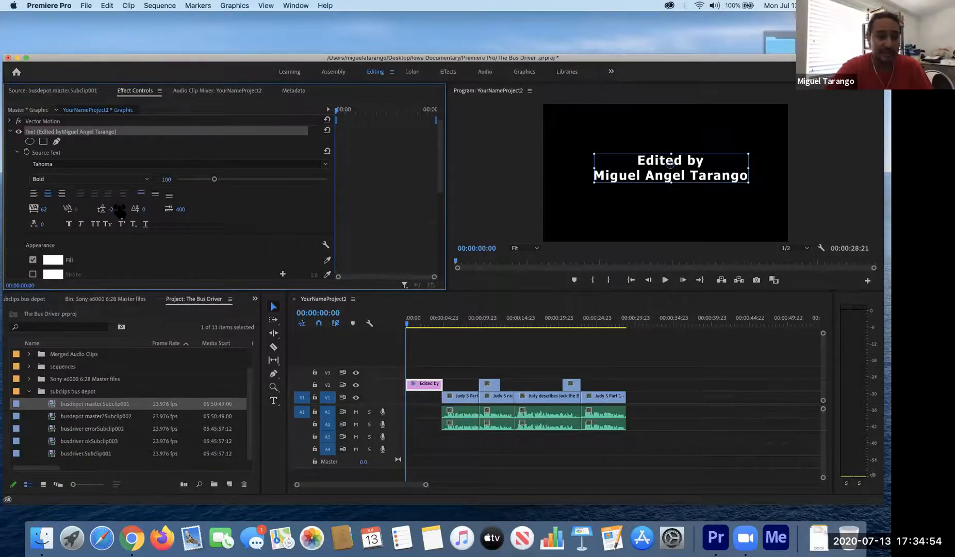
pyautogui.moveTo(214, 180)
pyautogui.mouseDown()
pyautogui.moveTo(241, 180)
pyautogui.moveTo(217, 181)
pyautogui.mouseUp()
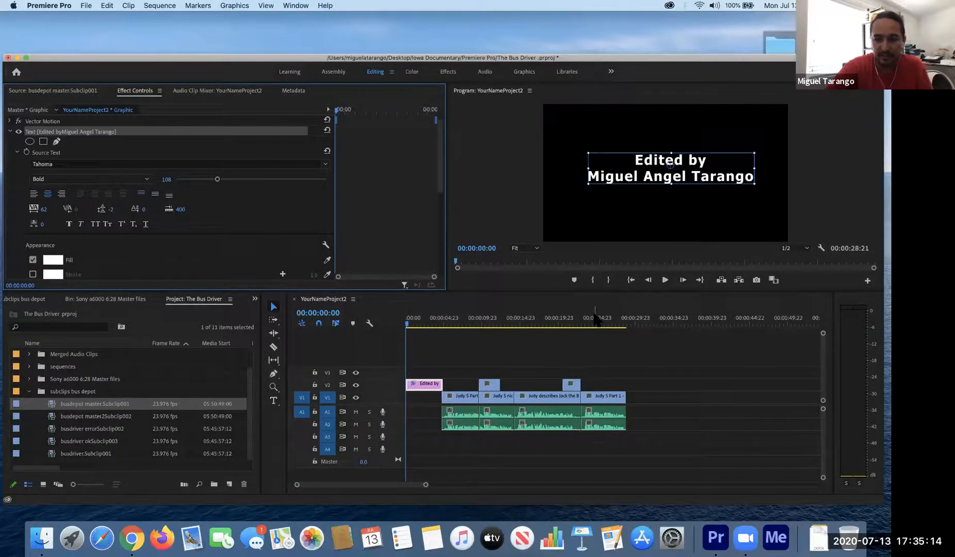
# Step: Trim the title clip's end back to the start of the first interview clip and play back the transition
pyautogui.click(661, 284)
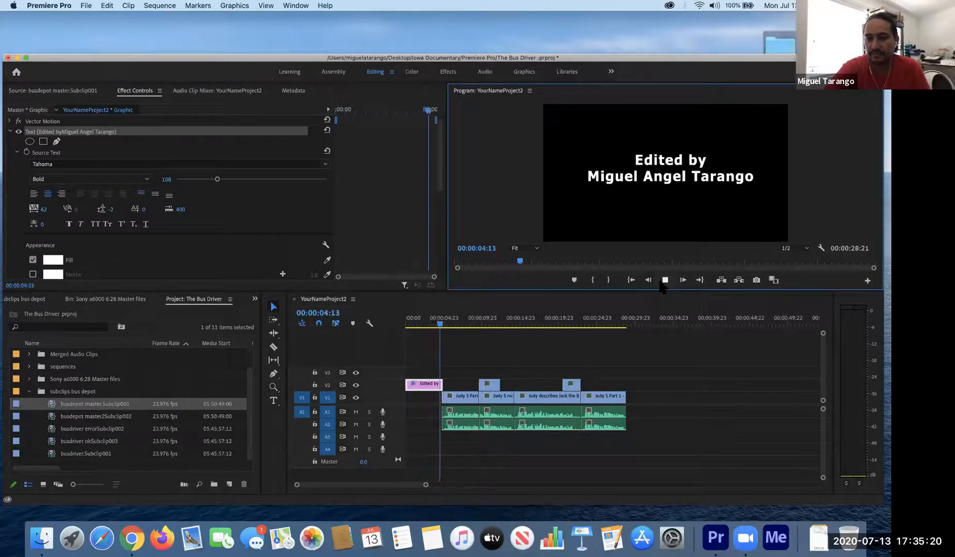
pyautogui.click(661, 284)
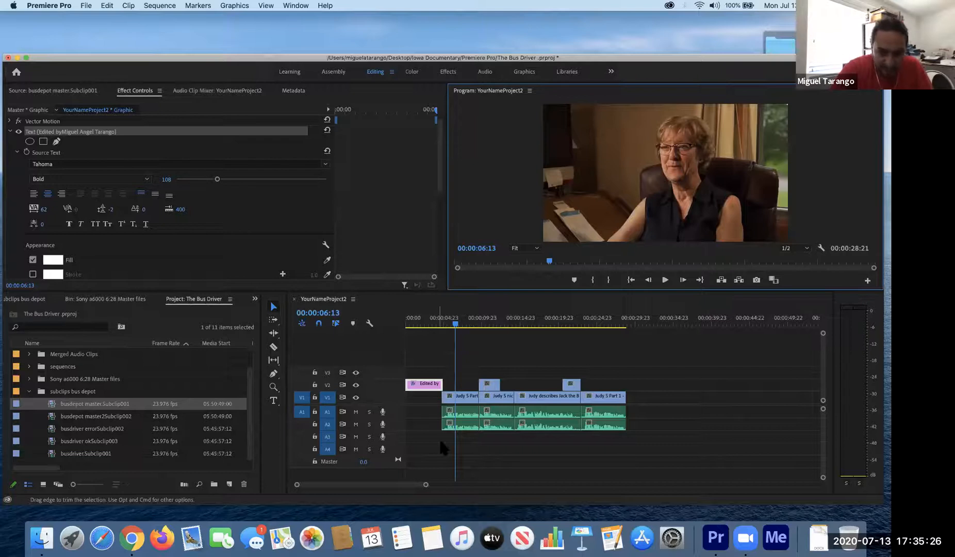
pyautogui.moveTo(429, 484); pyautogui.dragTo(380, 485)
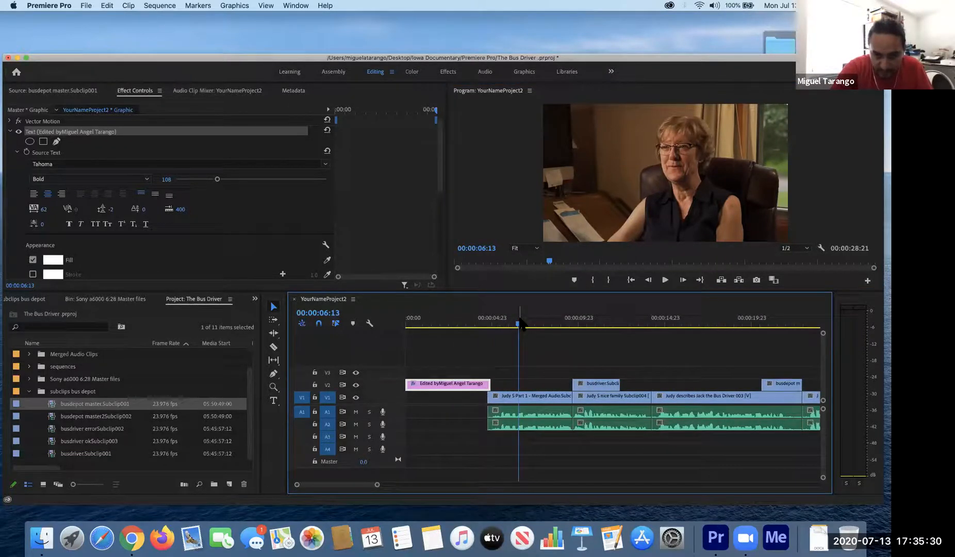
pyautogui.moveTo(518, 325); pyautogui.dragTo(499, 326)
pyautogui.moveTo(485, 384)
pyautogui.mouseDown()
pyautogui.moveTo(472, 385)
pyautogui.moveTo(485, 384)
pyautogui.mouseUp()
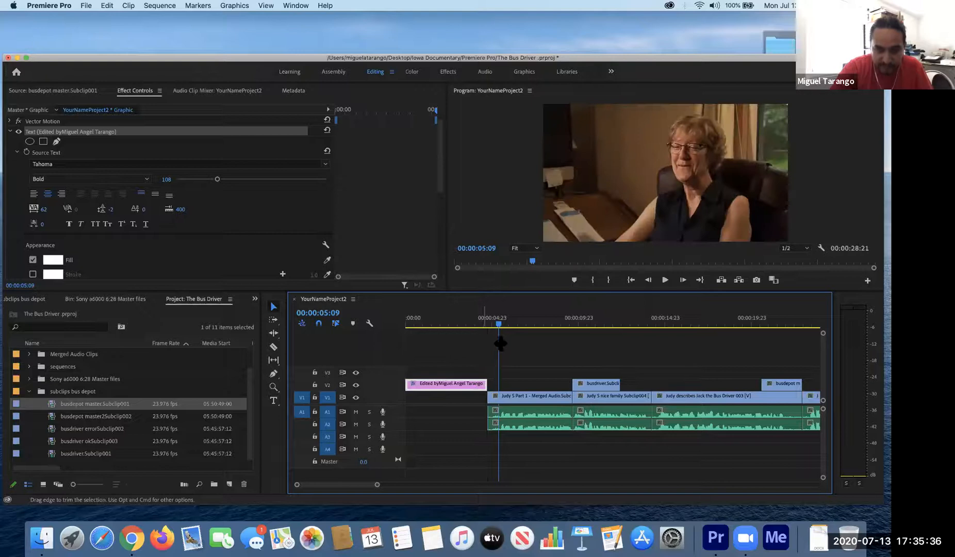
pyautogui.moveTo(498, 325); pyautogui.dragTo(440, 332)
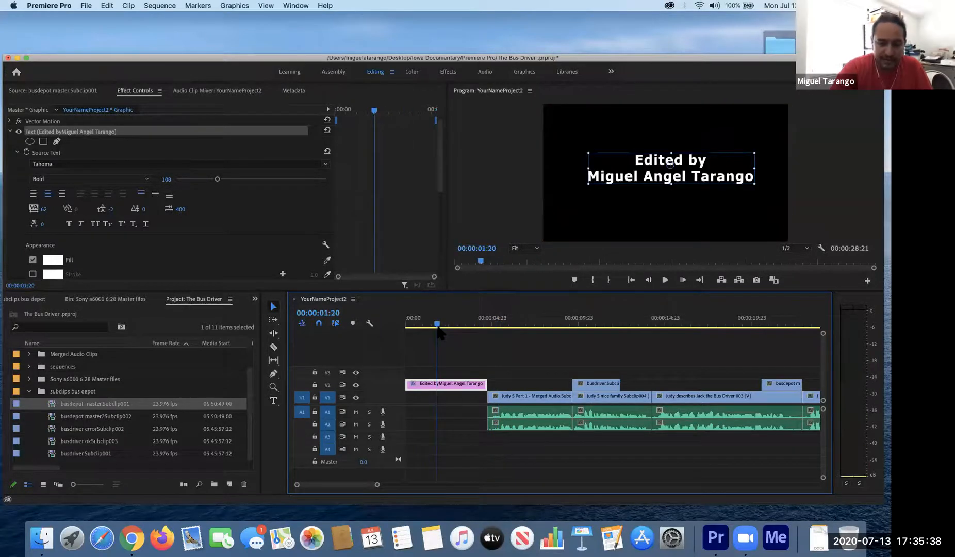
pyautogui.press('space')
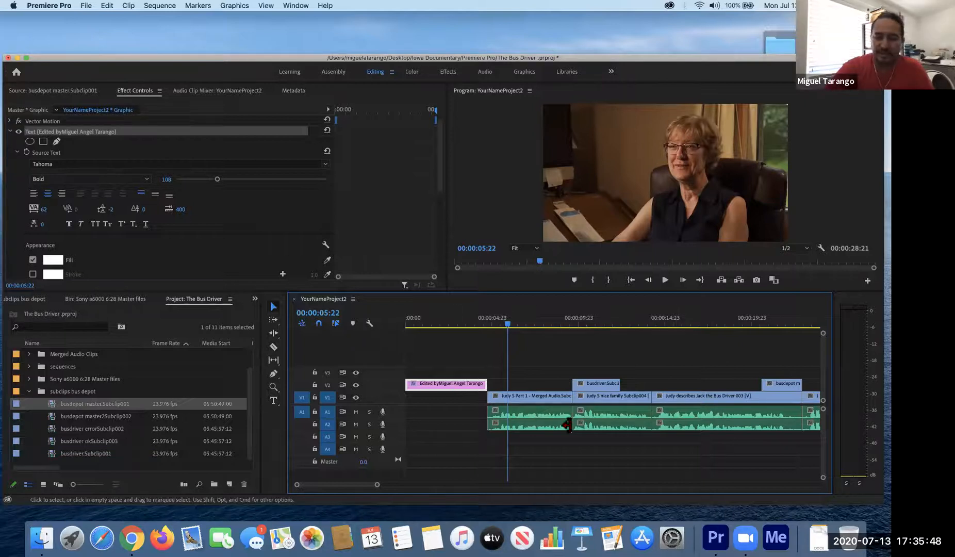
# Step: Place the credit title on track V3 above the first interview clip, close the opening gap with Ripple Delete and play from the start
pyautogui.moveTo(436, 388); pyautogui.dragTo(521, 383)
pyautogui.rightClick(436, 396)
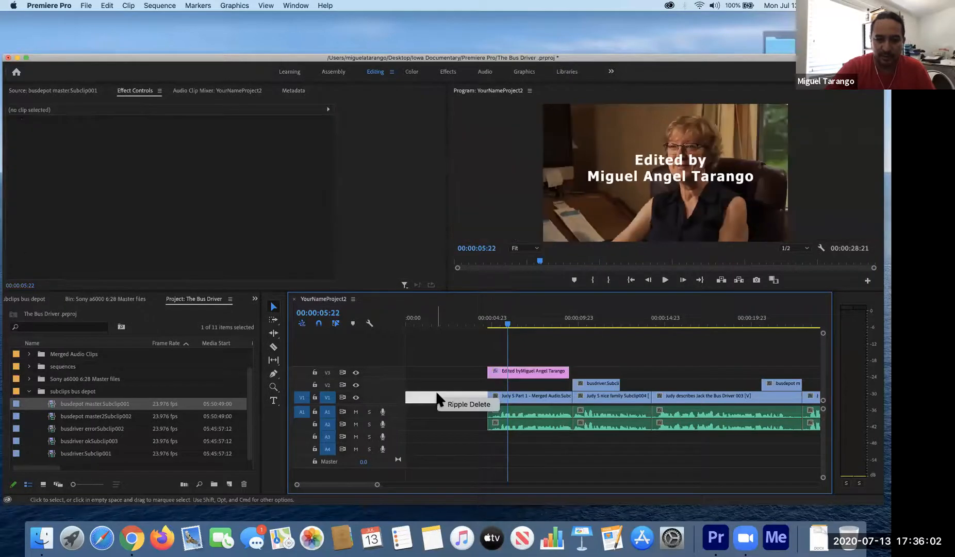
pyautogui.click(454, 405)
pyautogui.press('Home')
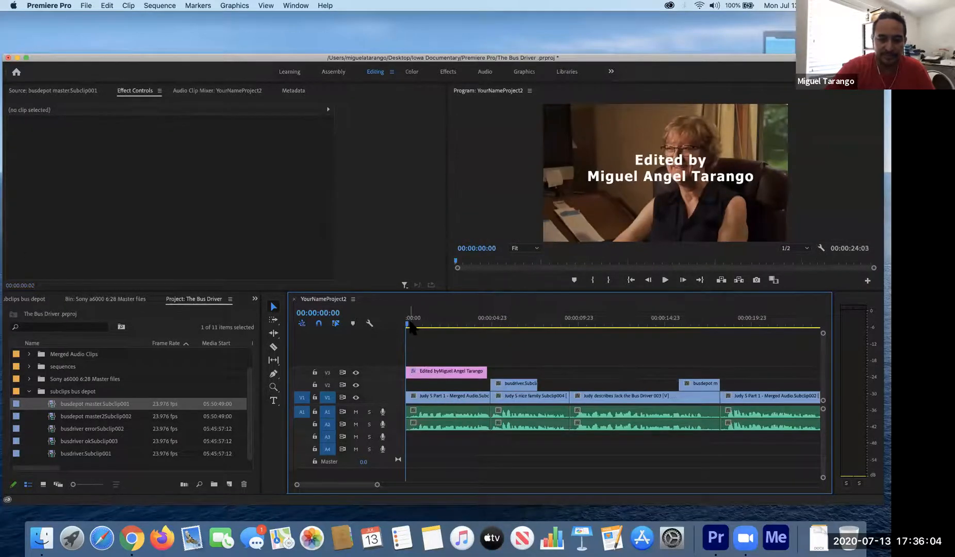
pyautogui.press('space')
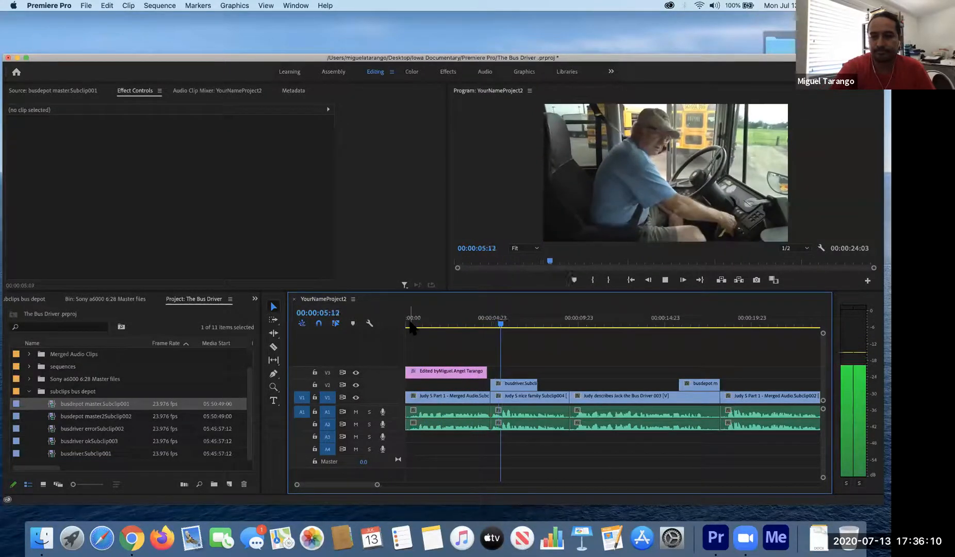
pyautogui.press('space')
# Step: Try the credit title on track V4 above the bus driver cutaway and second interview clip, and play that section
pyautogui.moveTo(441, 372); pyautogui.dragTo(493, 374)
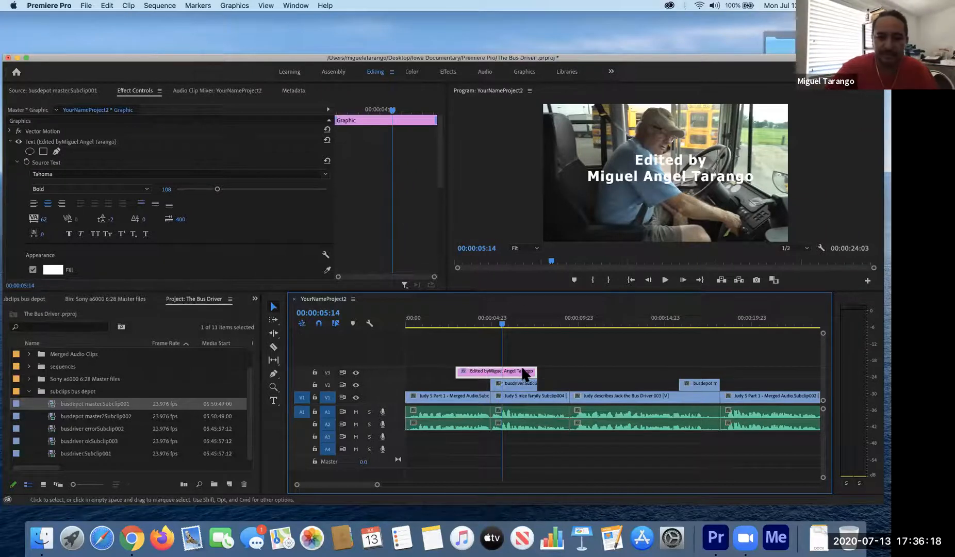
pyautogui.moveTo(510, 372); pyautogui.dragTo(529, 367)
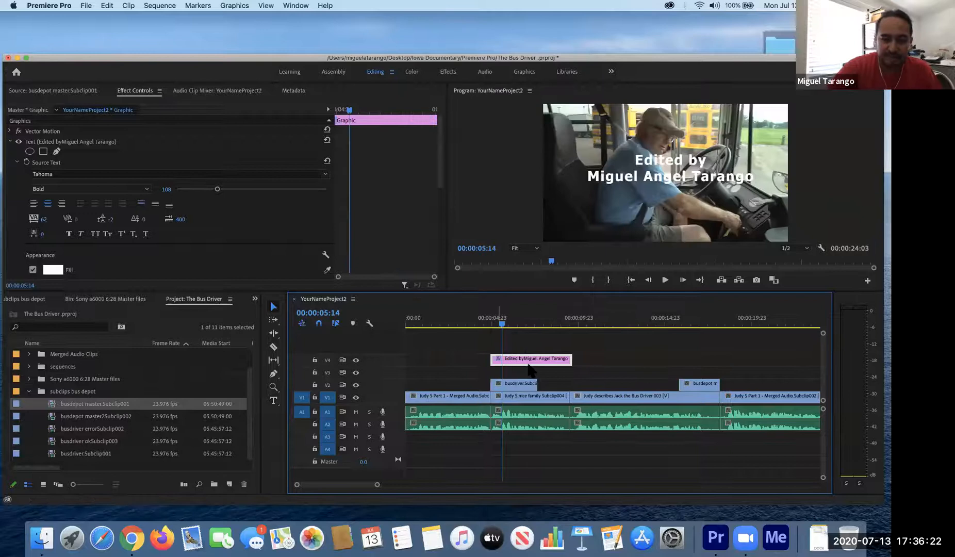
pyautogui.click(488, 326)
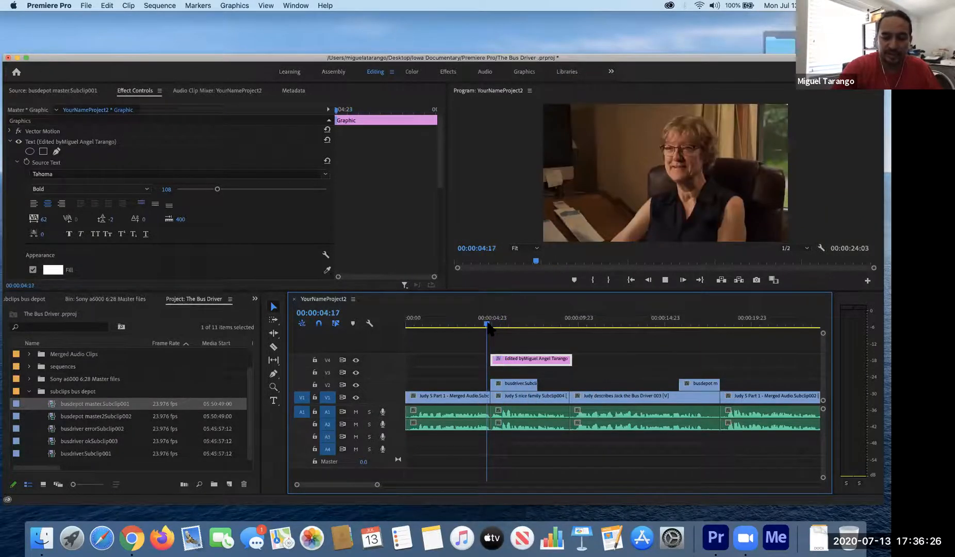
pyautogui.press('space')
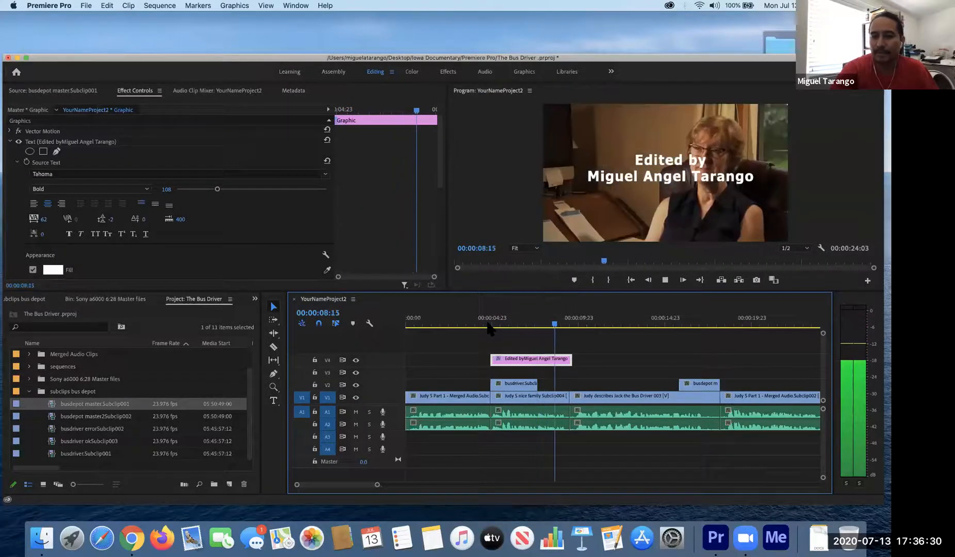
pyautogui.press('space')
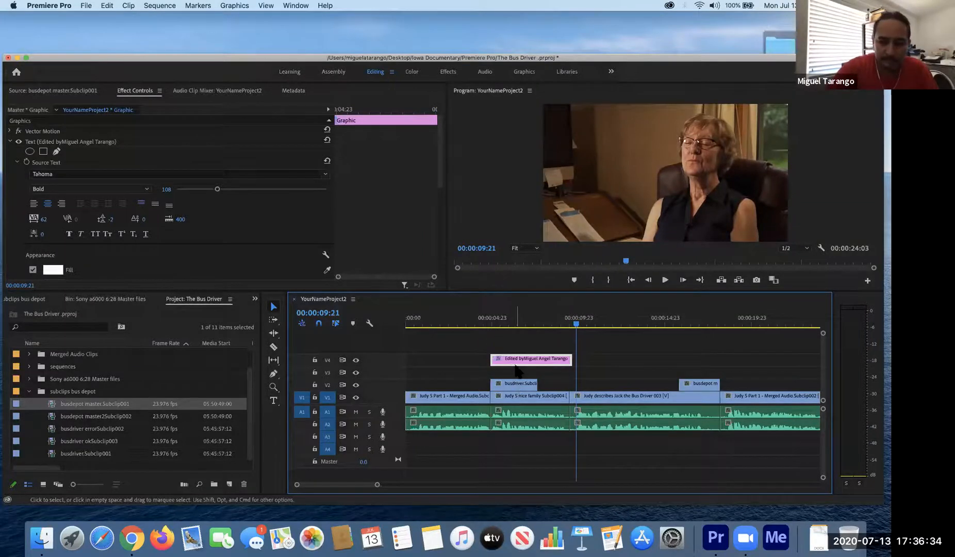
# Step: Move the credit title to track V2 at the sequence start and park the playhead over it
pyautogui.moveTo(513, 362); pyautogui.dragTo(424, 386)
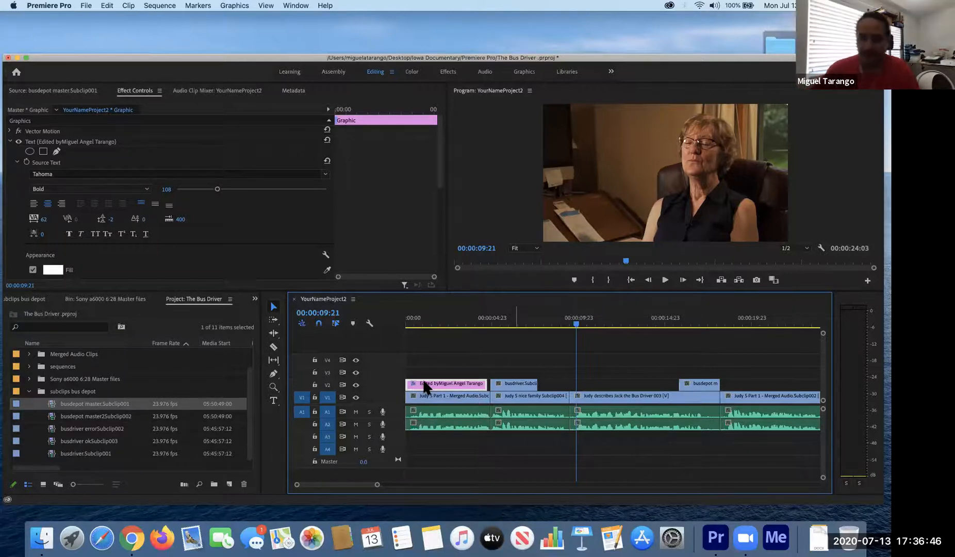
pyautogui.click(449, 321)
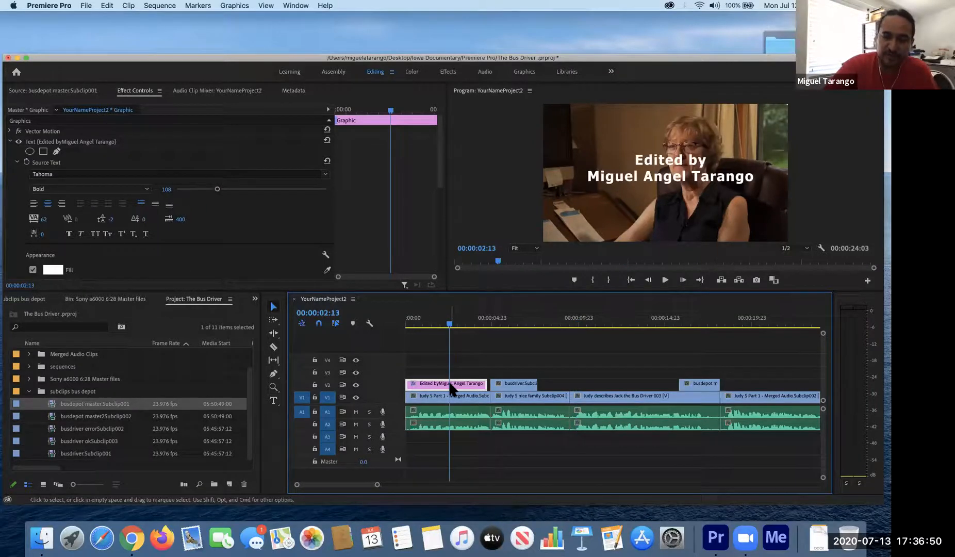
# Step: Try overwriting the credit text with "jjj" and undo the edit
pyautogui.click(650, 167)
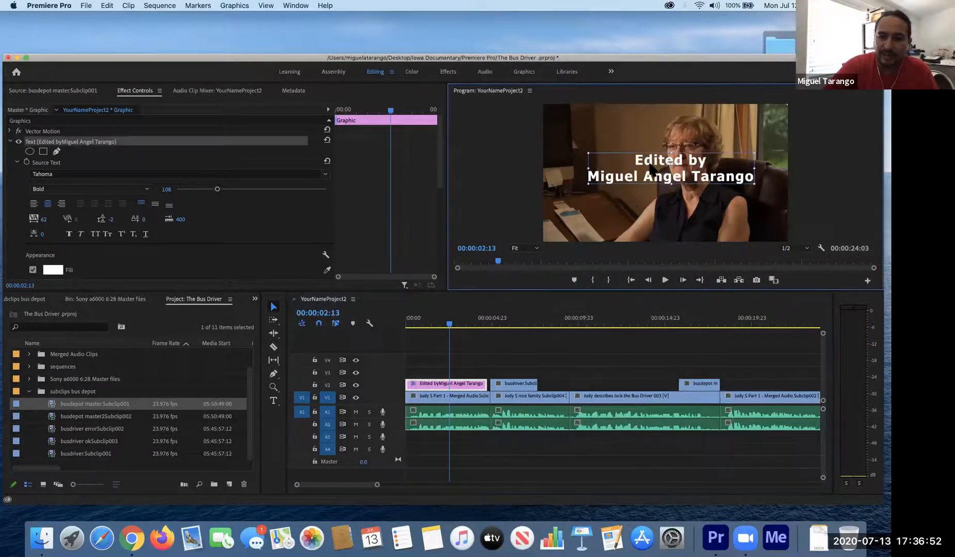
pyautogui.doubleClick(649, 164)
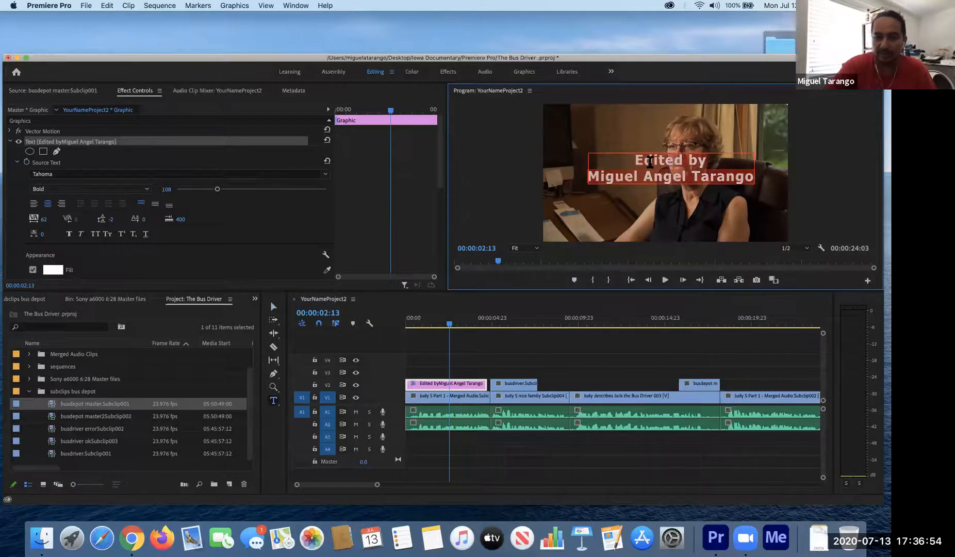
pyautogui.press('BackSpace')
pyautogui.write('jjj')
pyautogui.press('super+z')
pyautogui.press('super+z')
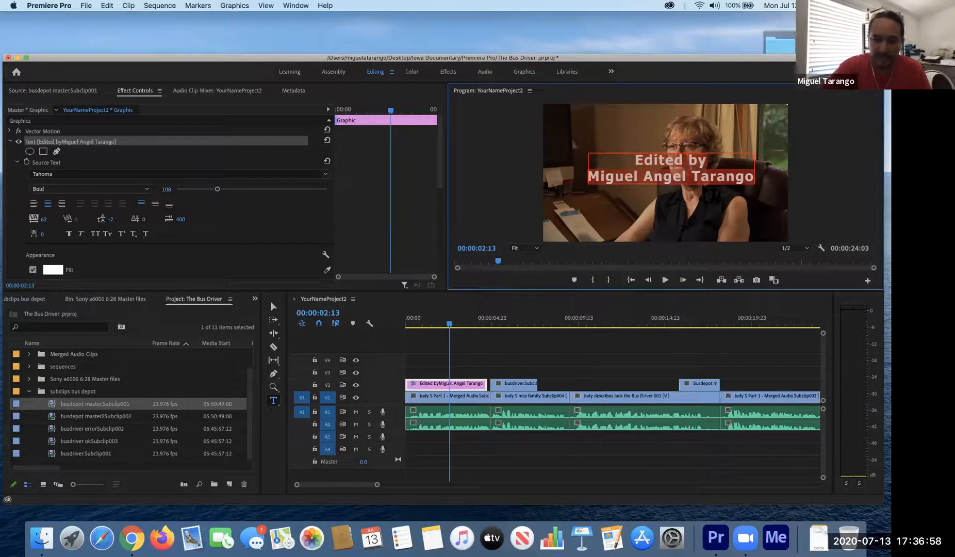
# Step: Add a second text block reading "Assisted by" and "Dog" on two lines below the editor credit with the Type tool
pyautogui.click(274, 306)
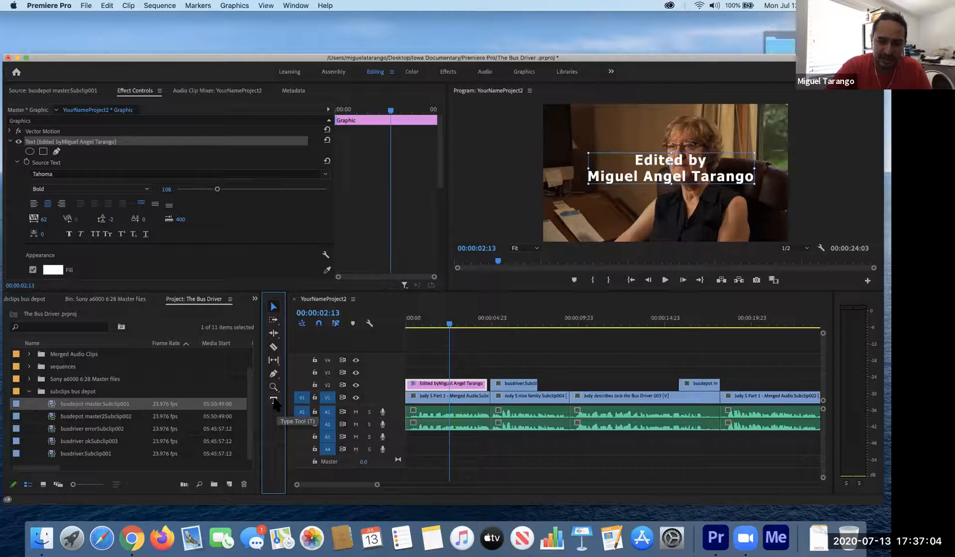
pyautogui.click(274, 400)
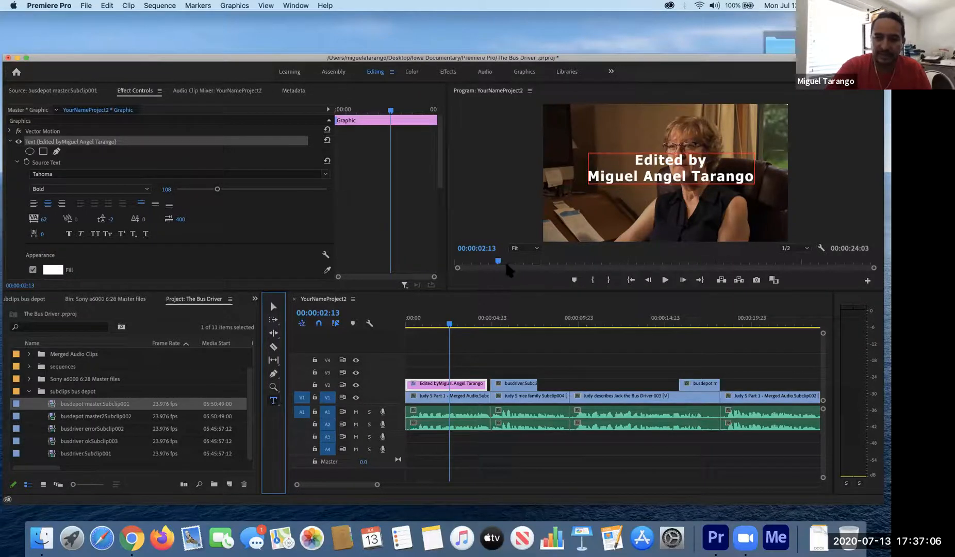
pyautogui.click(663, 175)
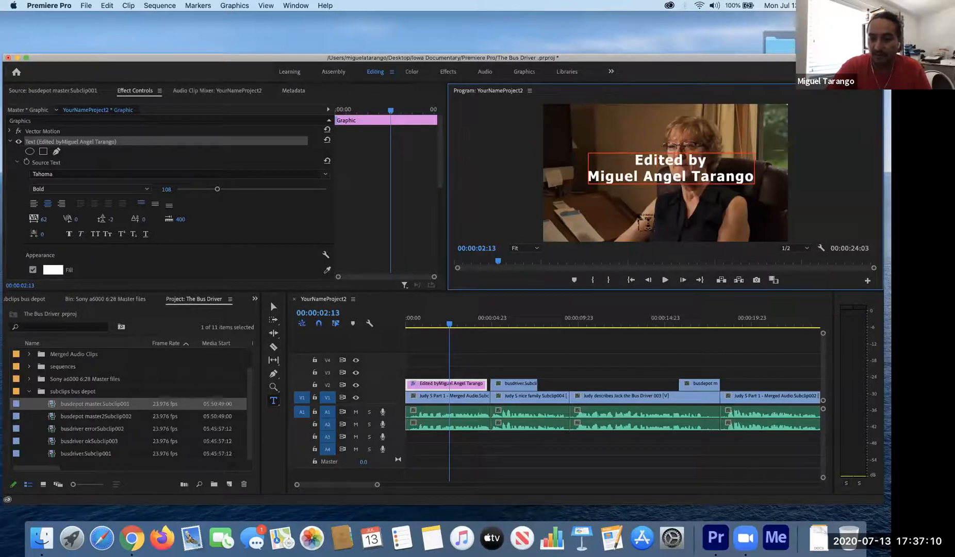
pyautogui.click(638, 211)
pyautogui.write('Assisted by')
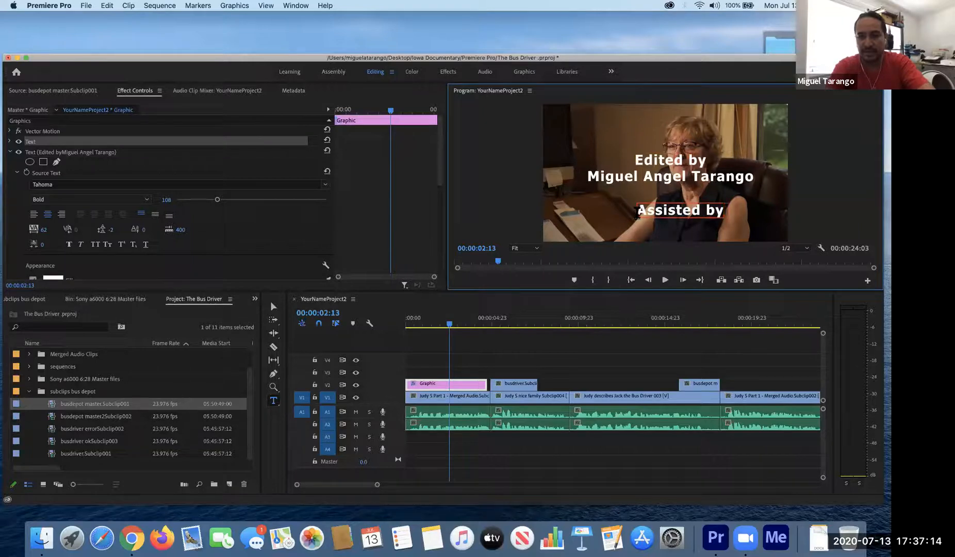
pyautogui.press('Return')
pyautogui.write('Dog')
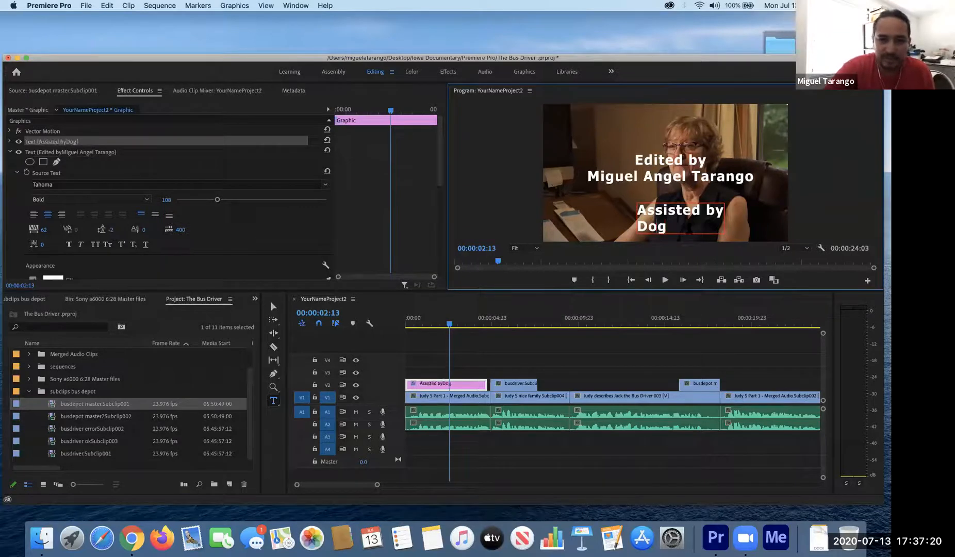
# Step: Try left alignment on the editor credit and restore its center alignment
pyautogui.moveTo(690, 233); pyautogui.dragTo(639, 208)
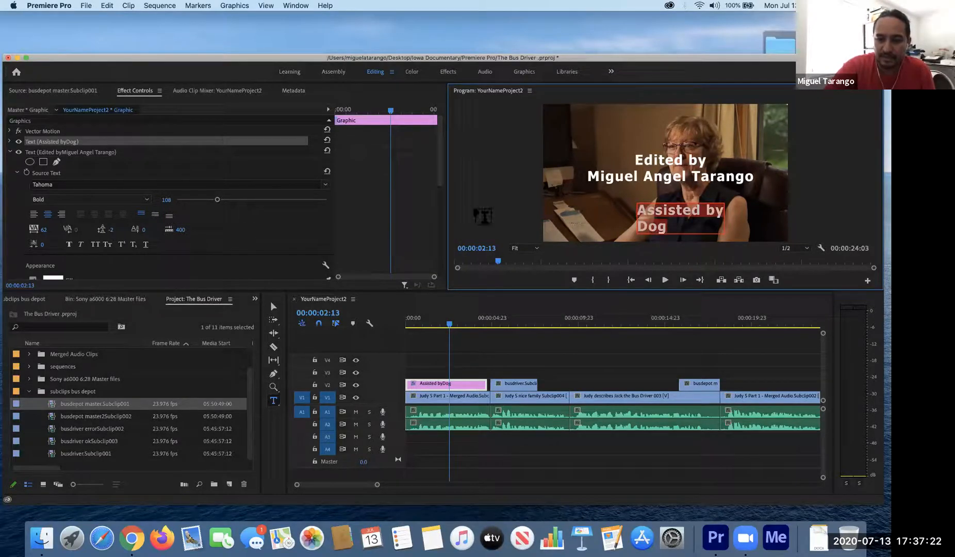
pyautogui.click(34, 213)
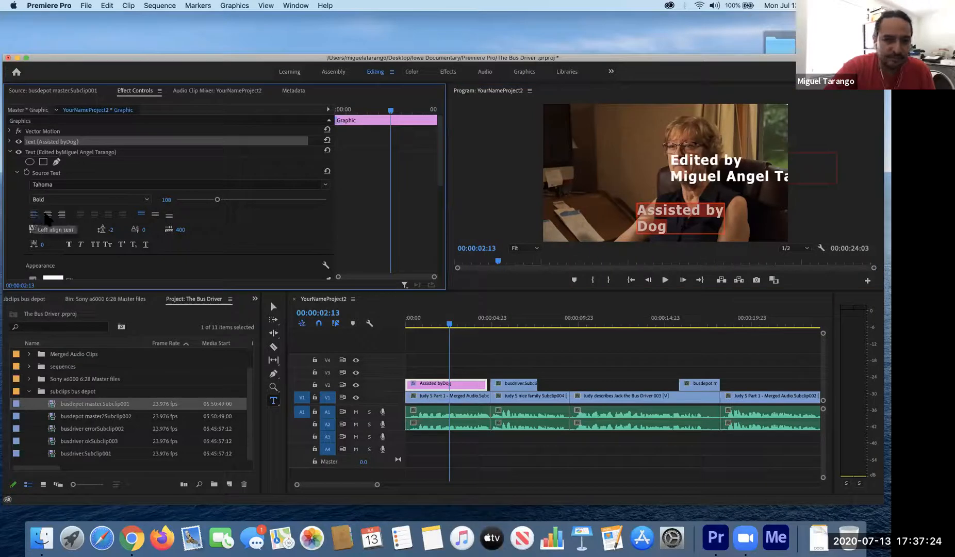
pyautogui.click(47, 214)
pyautogui.click(643, 211)
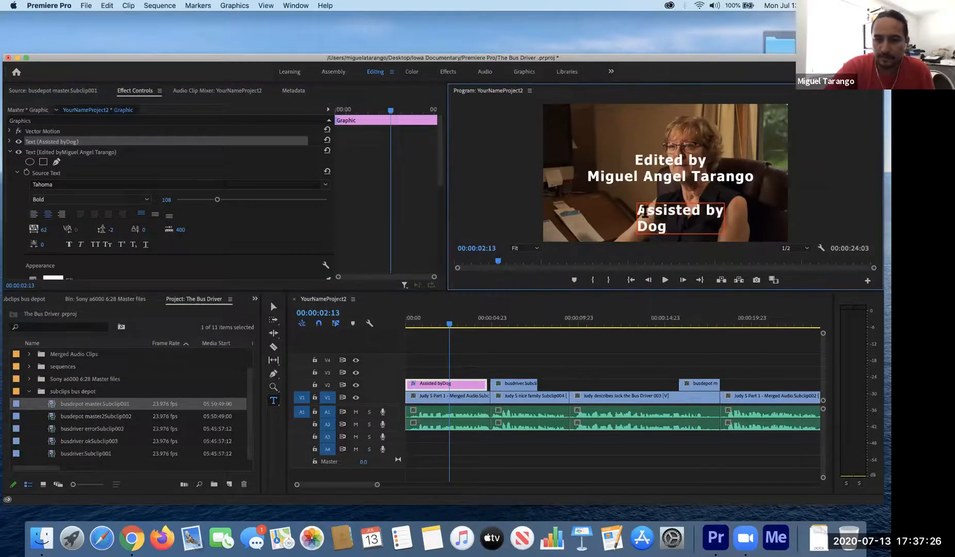
# Step: Shift the "Assisted by Dog" text slightly up and to the left, and center-align the editor credit vertically
pyautogui.click(273, 306)
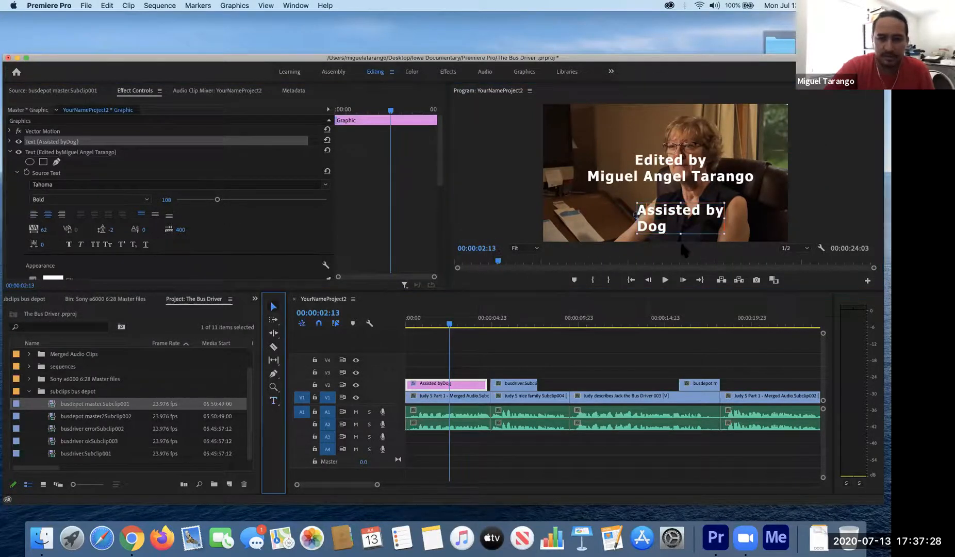
pyautogui.moveTo(636, 216)
pyautogui.mouseDown()
pyautogui.moveTo(606, 209)
pyautogui.moveTo(626, 207)
pyautogui.mouseUp()
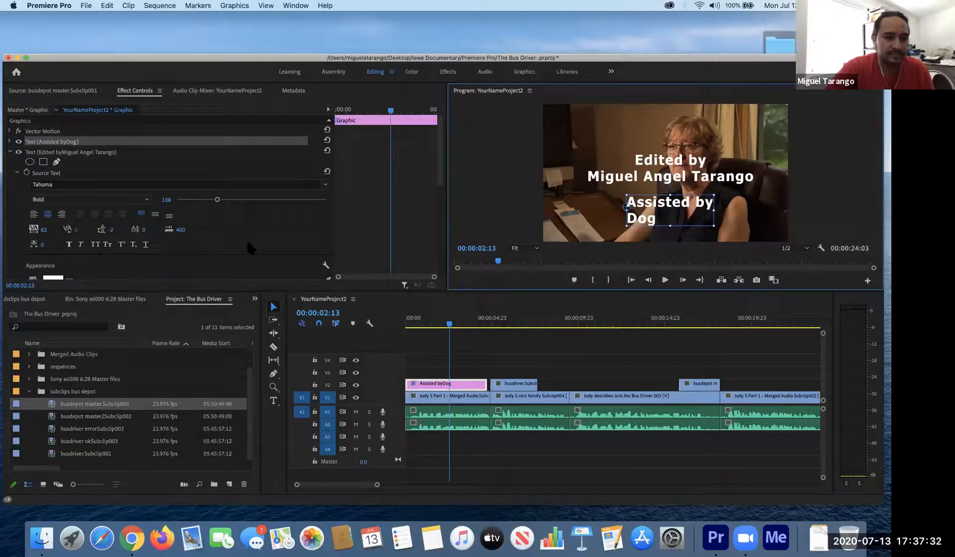
pyautogui.click(156, 214)
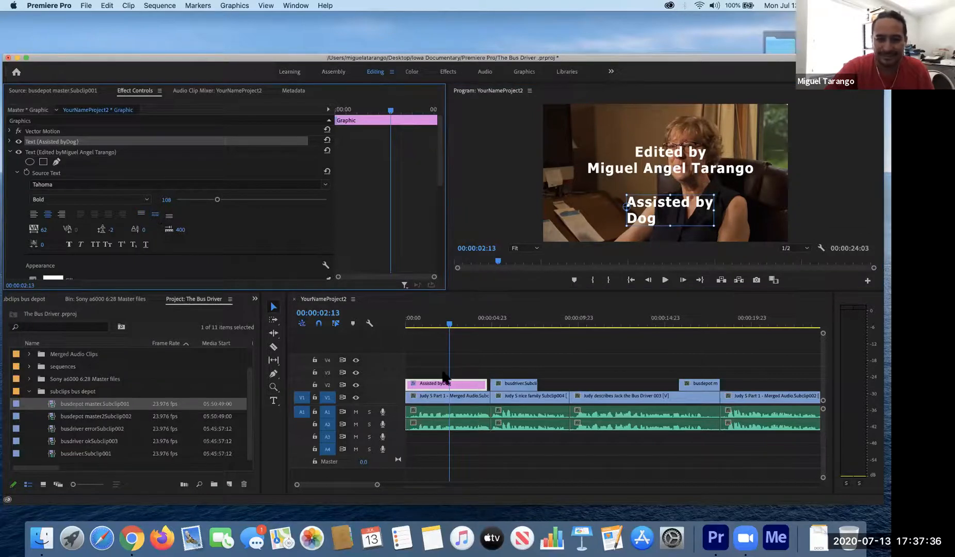
# Step: Delete the "Assisted by Dog" text from the title graphic
pyautogui.moveTo(449, 325); pyautogui.dragTo(467, 330)
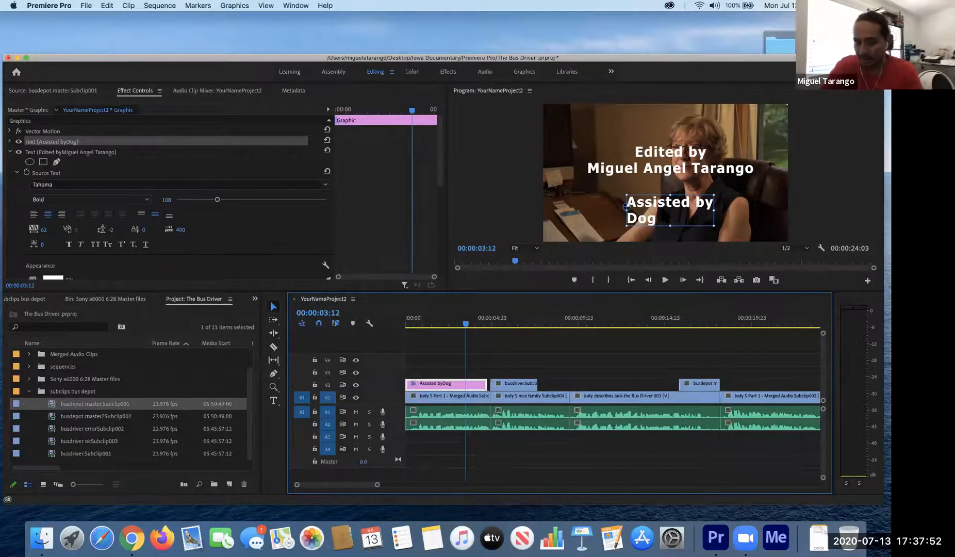
pyautogui.click(688, 208)
pyautogui.press('=')
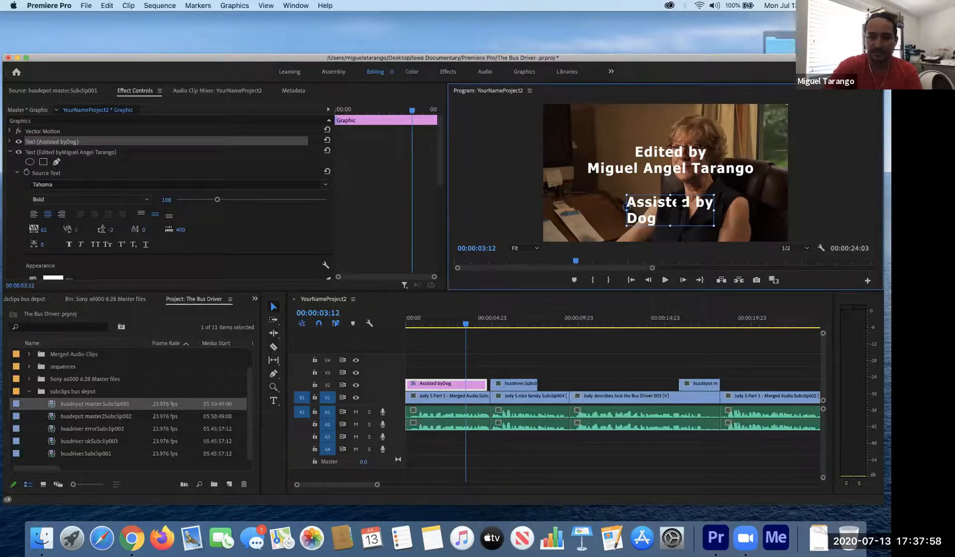
pyautogui.doubleClick(666, 219)
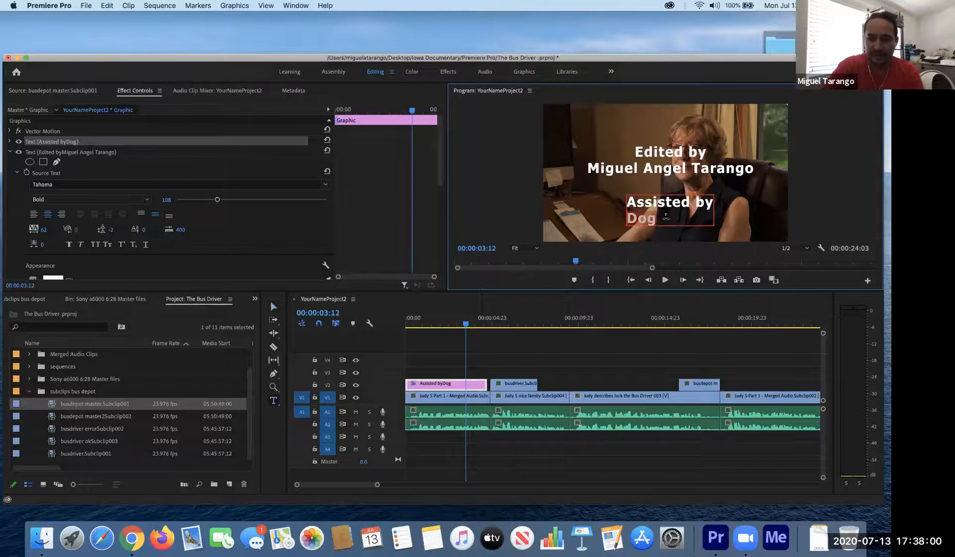
pyautogui.moveTo(661, 219); pyautogui.dragTo(629, 203)
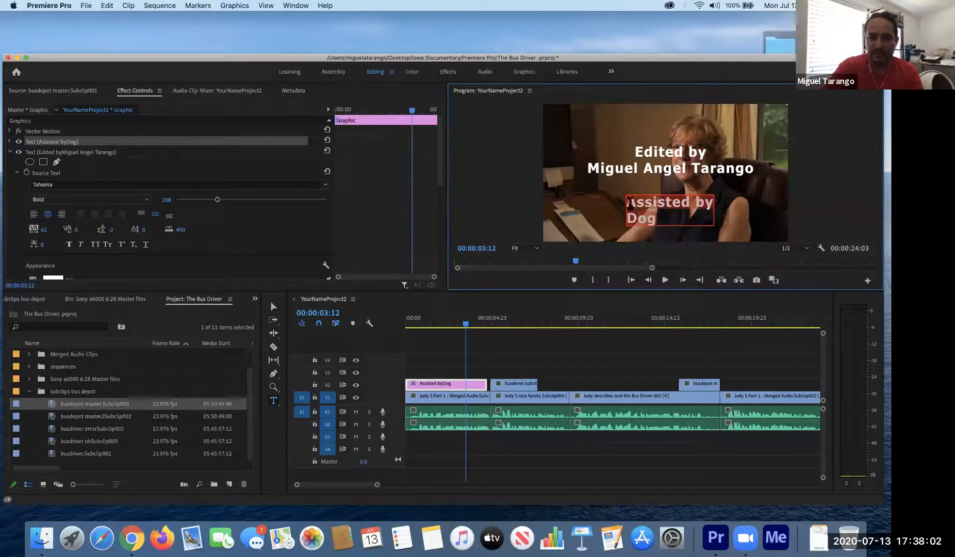
pyautogui.press('BackSpace')
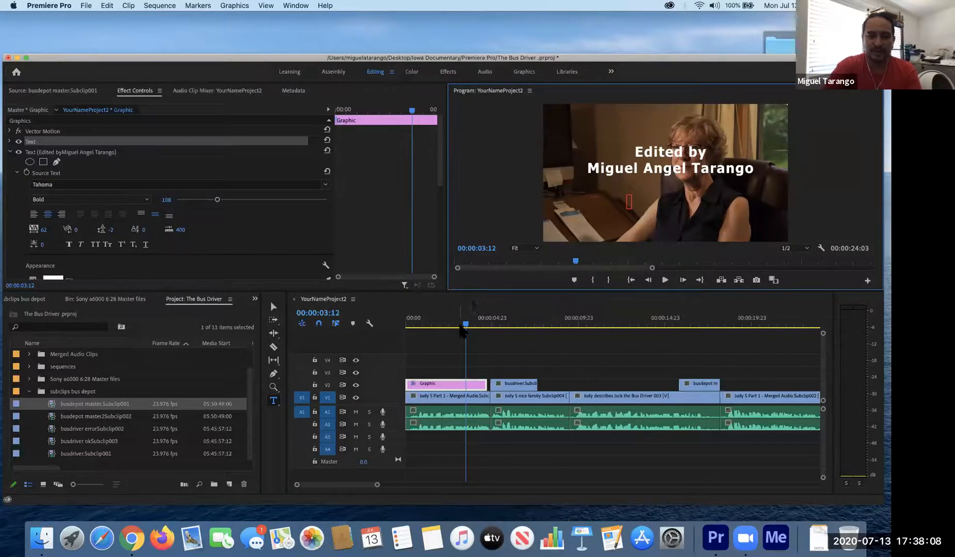
# Step: Add a new horizontal text layer to the title graphic with the playhead at the sequence start
pyautogui.moveTo(466, 328); pyautogui.dragTo(381, 327)
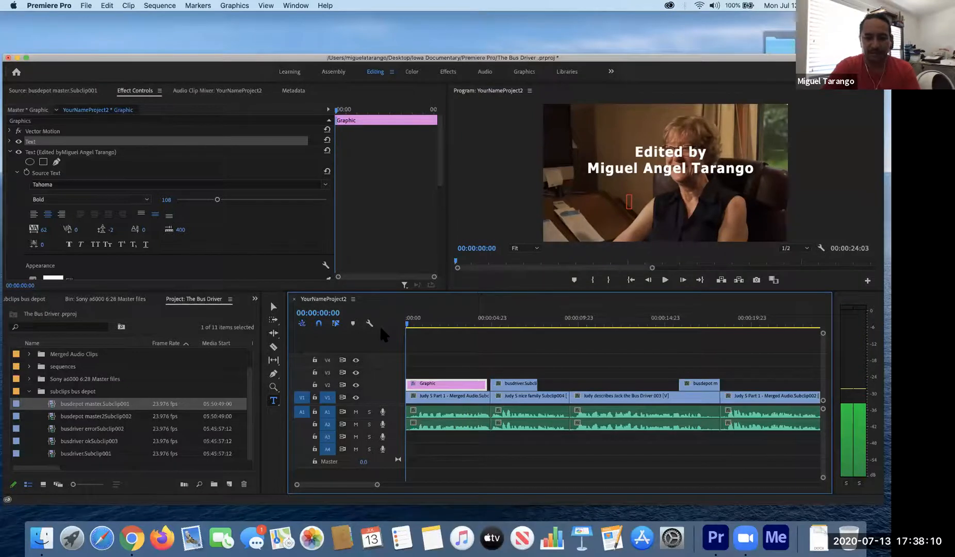
pyautogui.click(234, 6)
pyautogui.moveTo(246, 41)
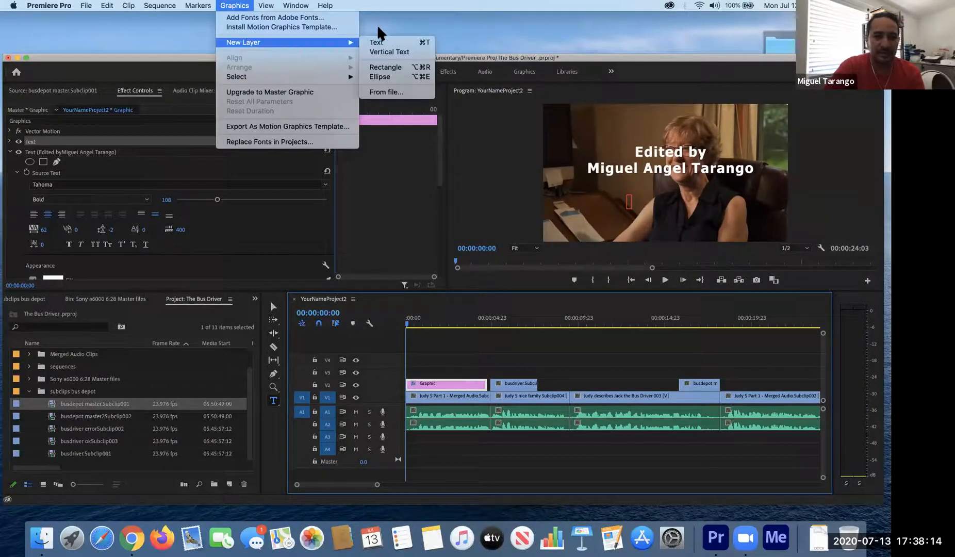
pyautogui.click(380, 42)
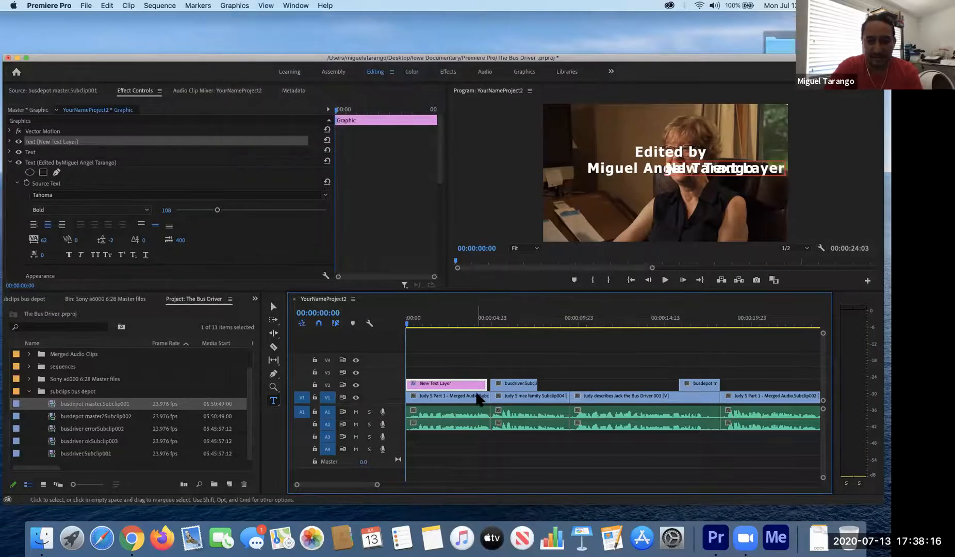
# Step: Try moving the title graphic to track V3, undo the move and target track V2
pyautogui.moveTo(454, 381); pyautogui.dragTo(454, 370)
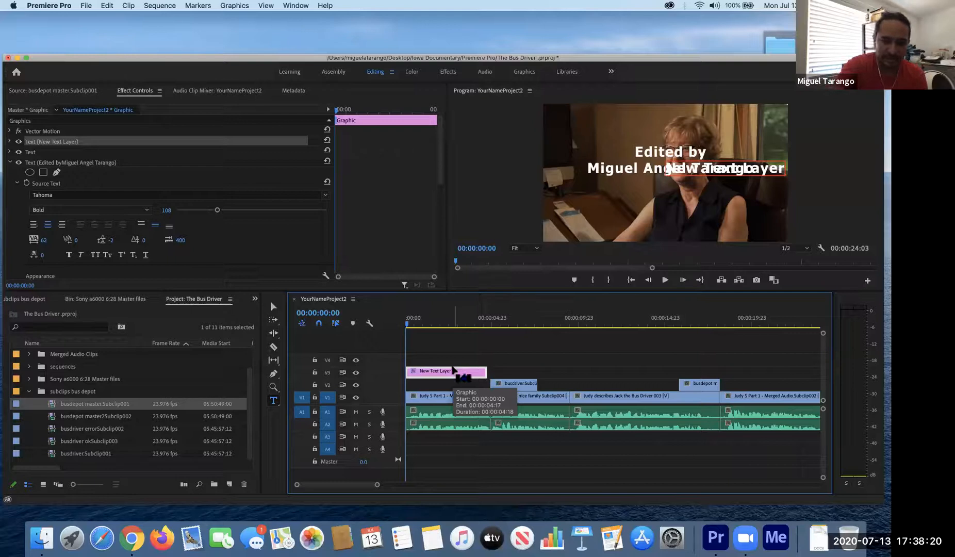
pyautogui.press('super+z')
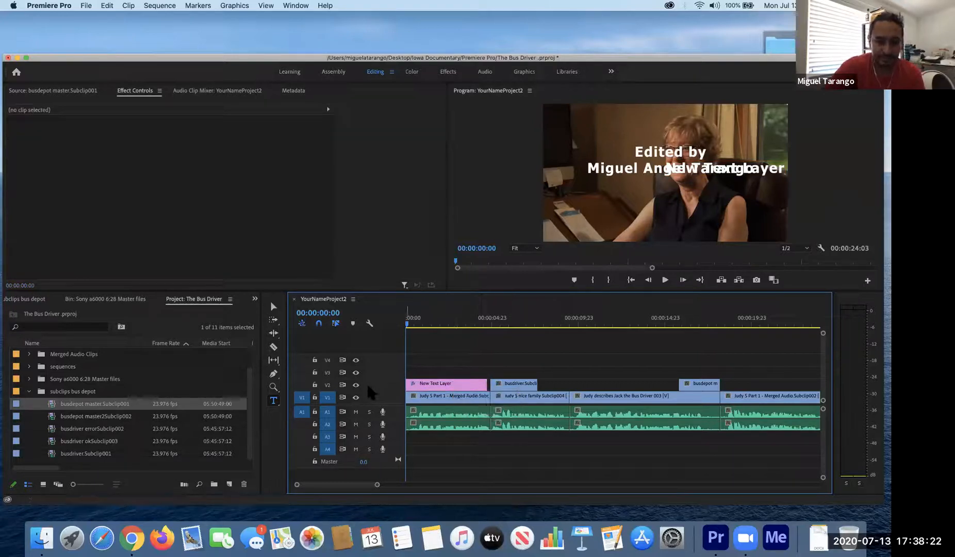
pyautogui.click(326, 385)
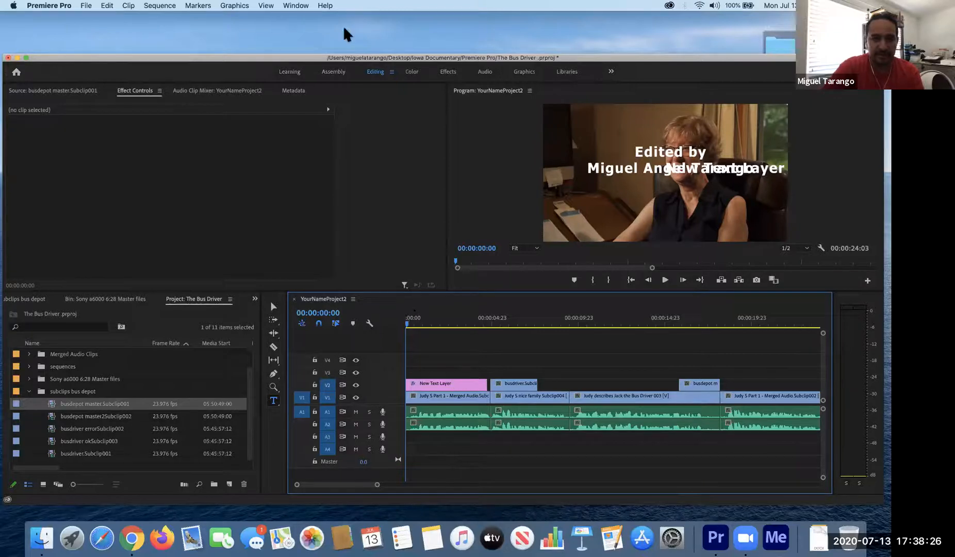
# Step: Add a separate horizontal text graphic at the sequence start and set its text to "Edited by Dog"
pyautogui.click(228, 6)
pyautogui.moveTo(244, 42)
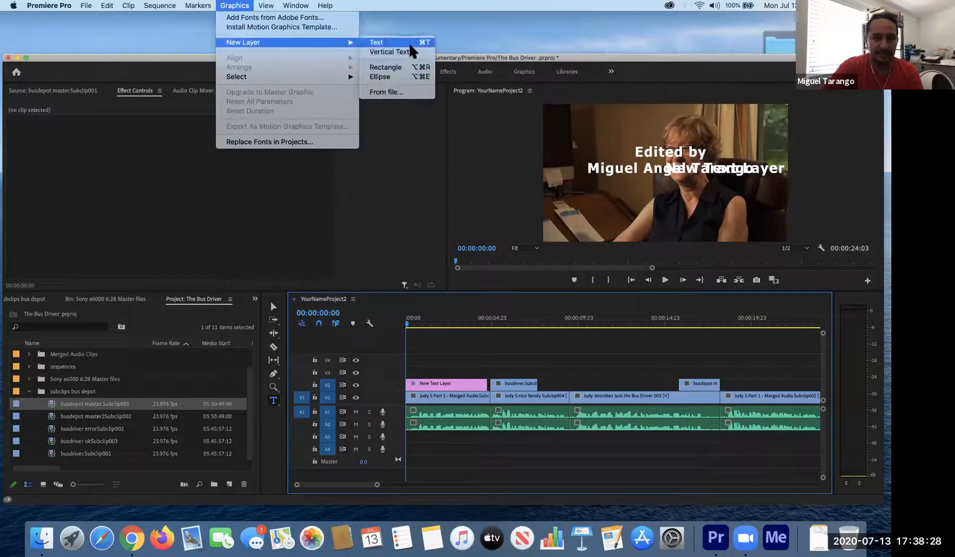
pyautogui.click(400, 43)
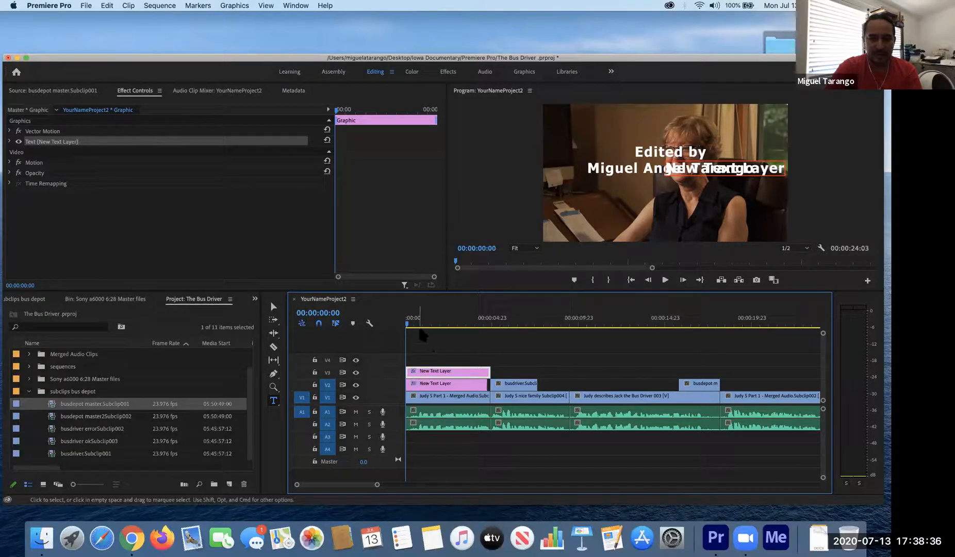
pyautogui.click(695, 168)
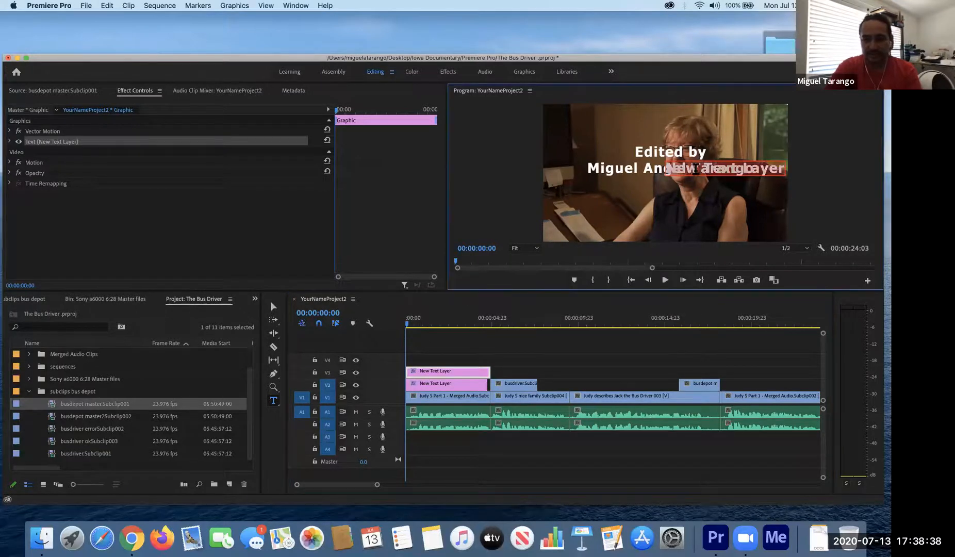
pyautogui.write('Juited by D')
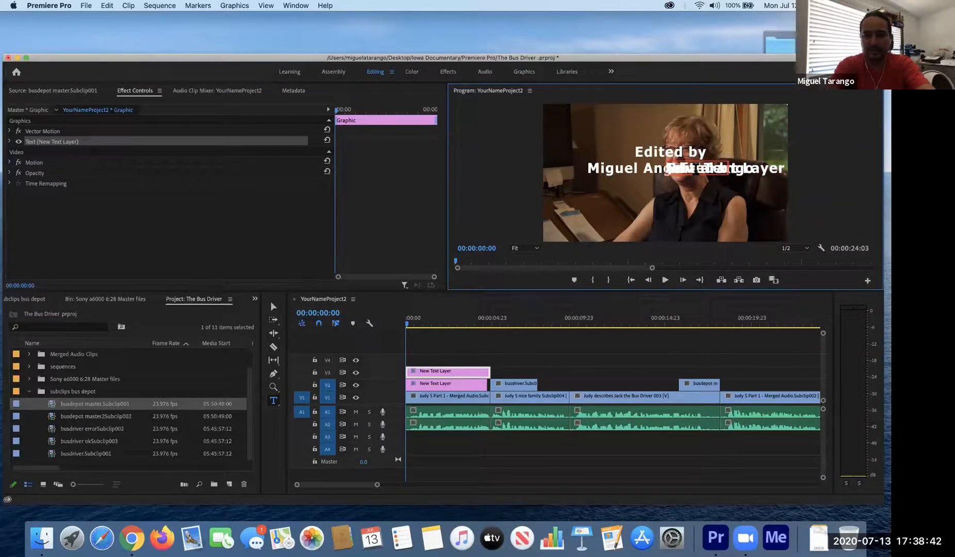
pyautogui.write('og')
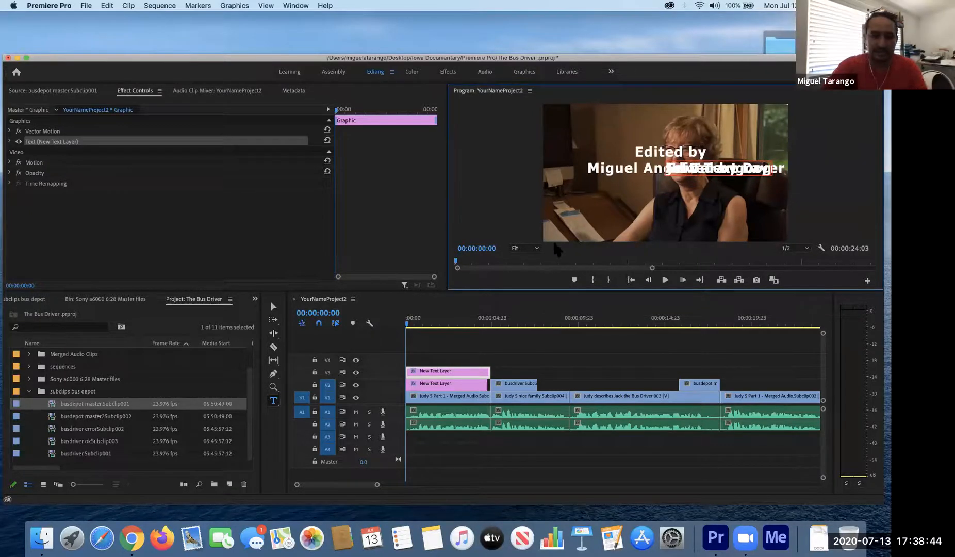
pyautogui.press('Escape')
# Step: Move the "Edited by Dog" text below the editor credit and break it into two lines before "Dog"
pyautogui.moveTo(749, 170); pyautogui.dragTo(693, 196)
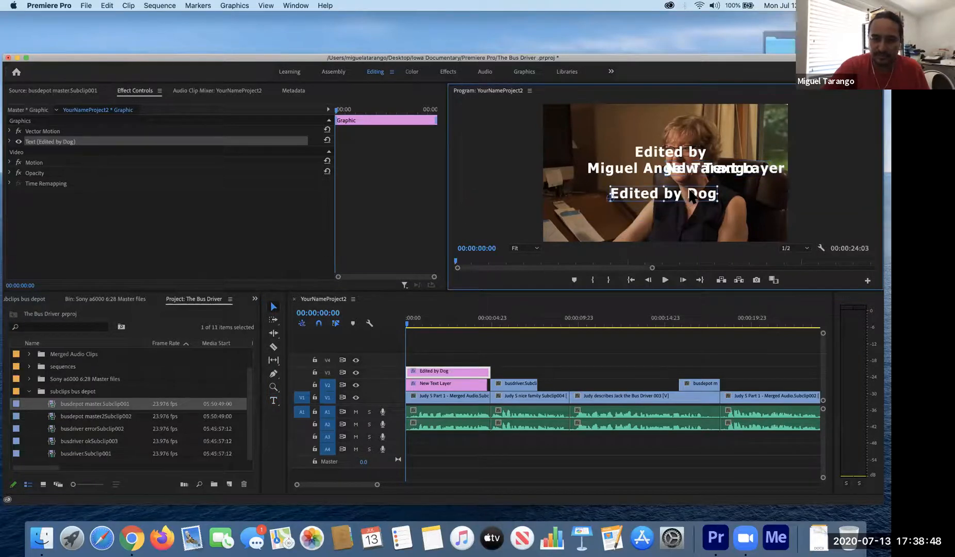
pyautogui.doubleClick(689, 192)
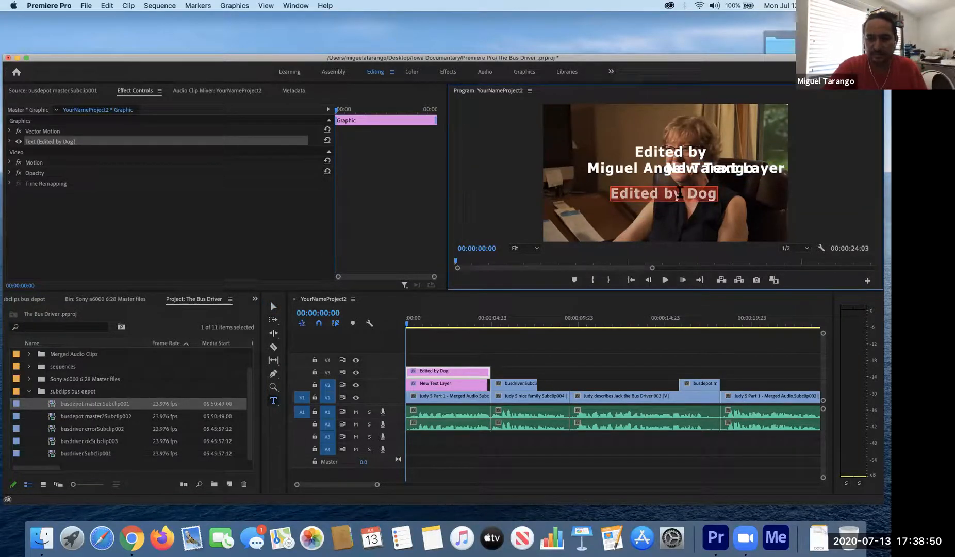
pyautogui.click(680, 195)
pyautogui.press('Return')
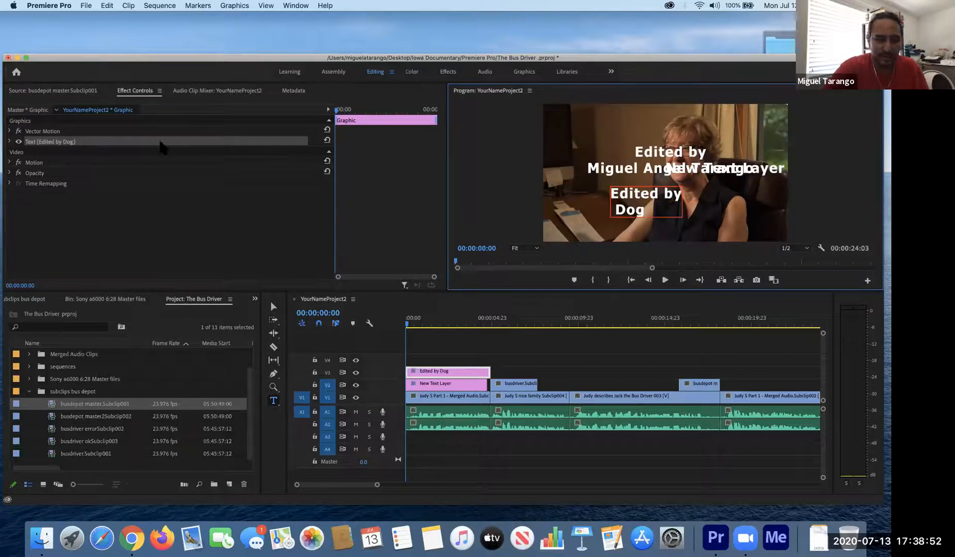
# Step: Center-align the two-line "Edited by Dog" text and reposition it centrally beneath the editor credit
pyautogui.click(9, 142)
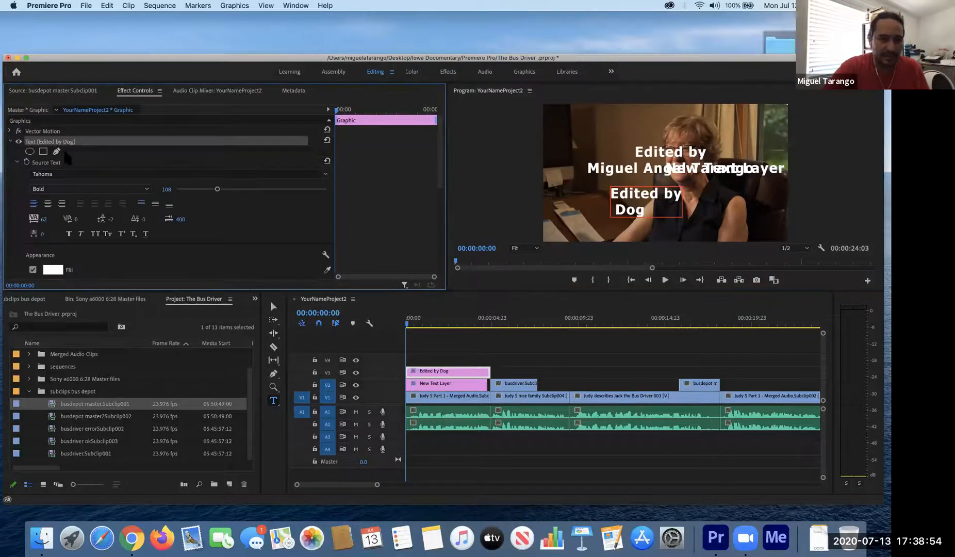
pyautogui.click(47, 204)
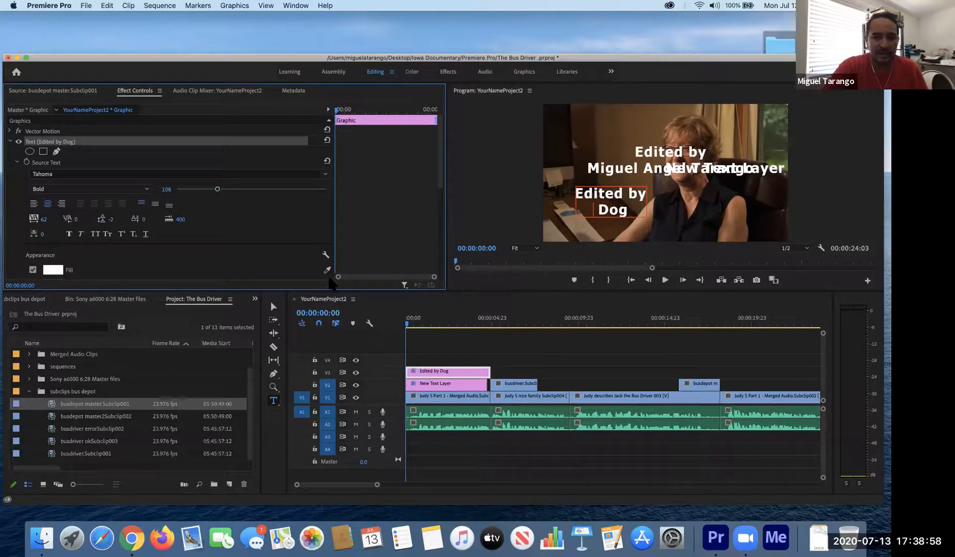
pyautogui.click(273, 307)
pyautogui.moveTo(620, 210); pyautogui.dragTo(690, 211)
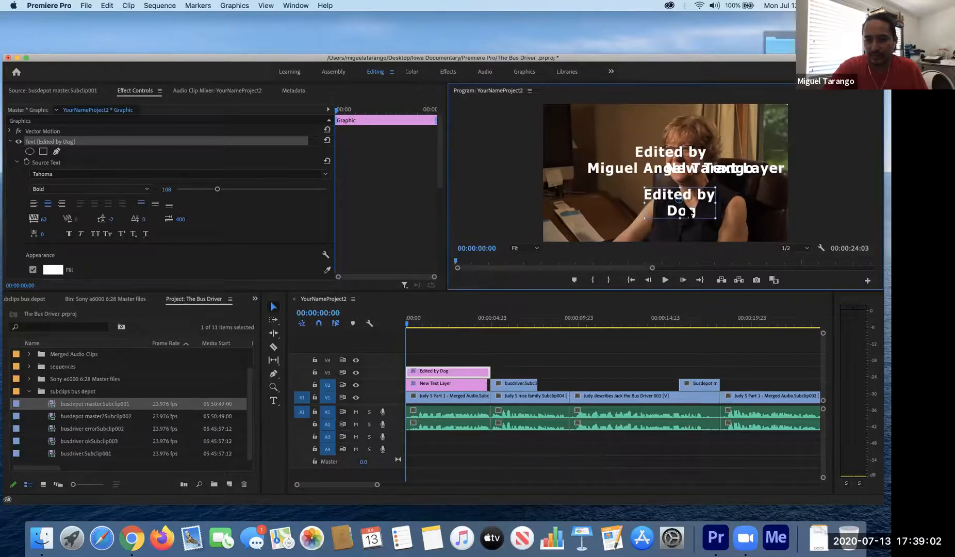
# Step: Change the lower credit to read "Assisted by Dog" and nudge it slightly to the left
pyautogui.click(273, 400)
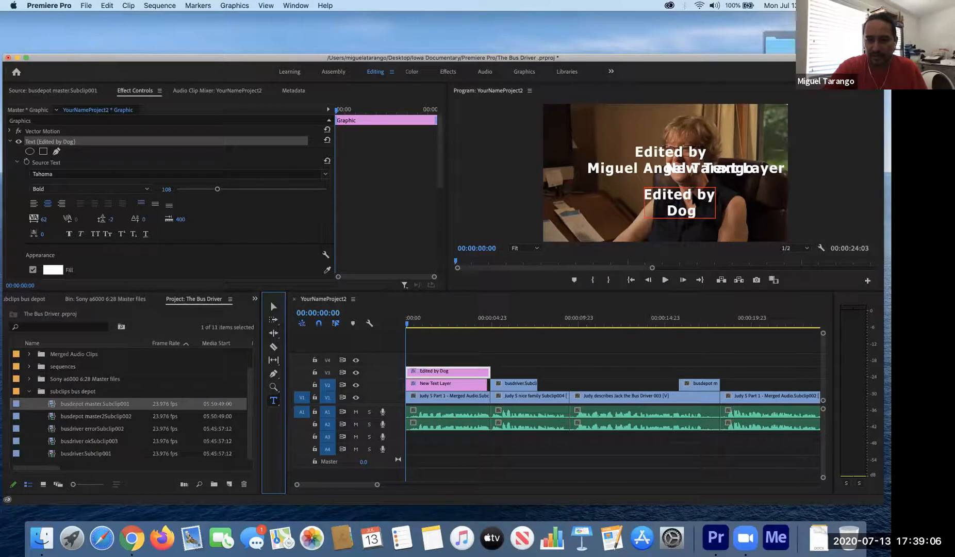
pyautogui.press('BackSpace')
pyautogui.press('BackSpace')
pyautogui.press('BackSpace')
pyautogui.press('BackSpace')
pyautogui.press('BackSpace')
pyautogui.press('BackSpace')
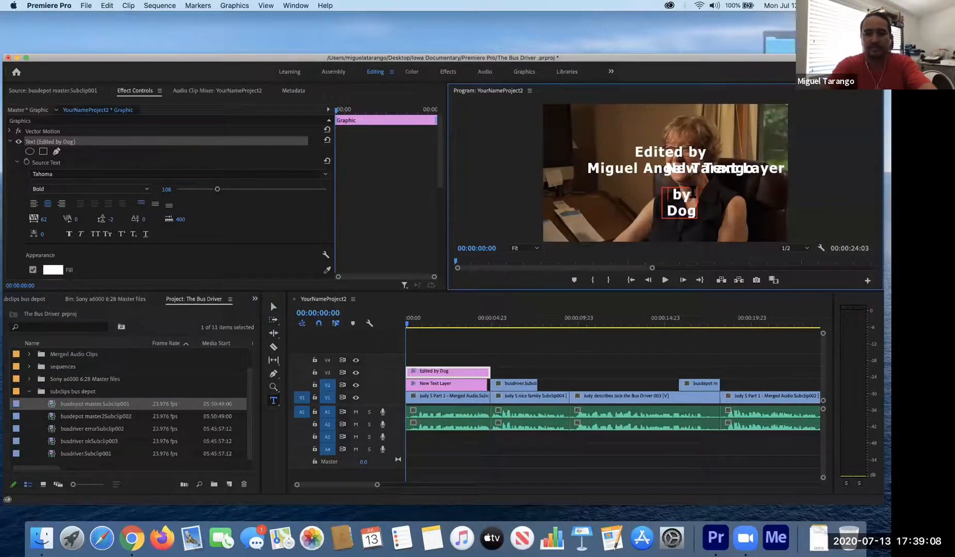
pyautogui.write('Assisted ')
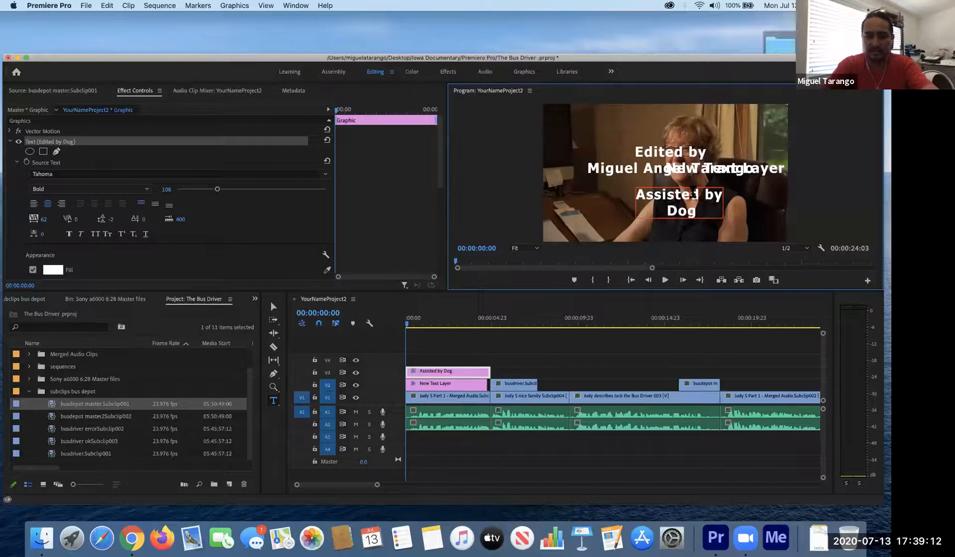
pyautogui.write('s')
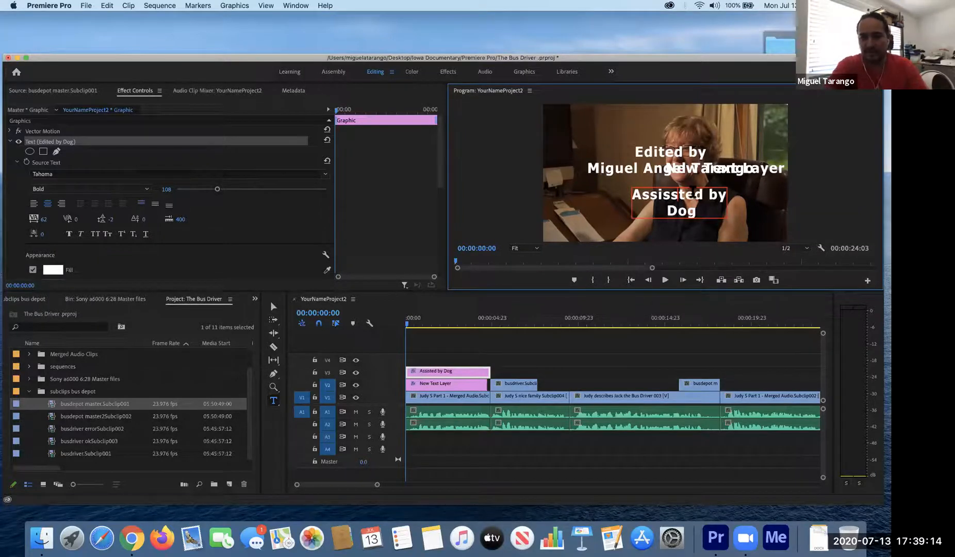
pyautogui.press('BackSpace')
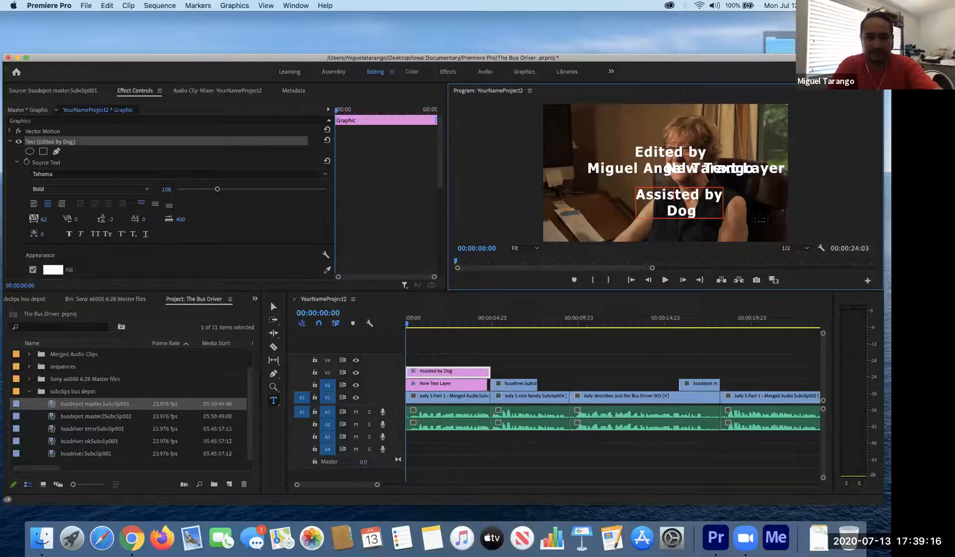
pyautogui.click(274, 308)
pyautogui.moveTo(673, 207)
pyautogui.mouseDown()
pyautogui.moveTo(690, 199)
pyautogui.moveTo(689, 208)
pyautogui.mouseUp()
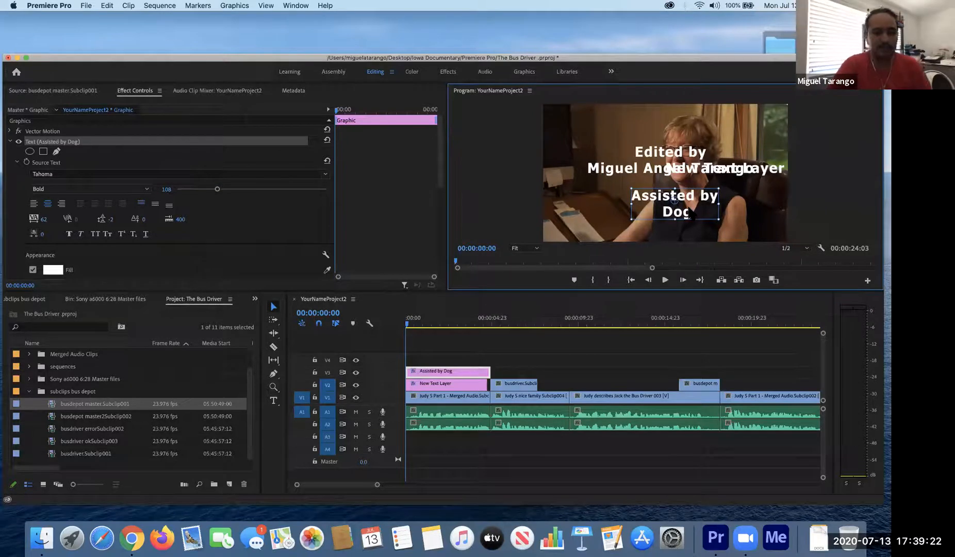
# Step: Move the leftover "New Text Layer" text clear of the editor credit and delete its characters
pyautogui.click(764, 167)
pyautogui.moveTo(764, 166); pyautogui.dragTo(647, 217)
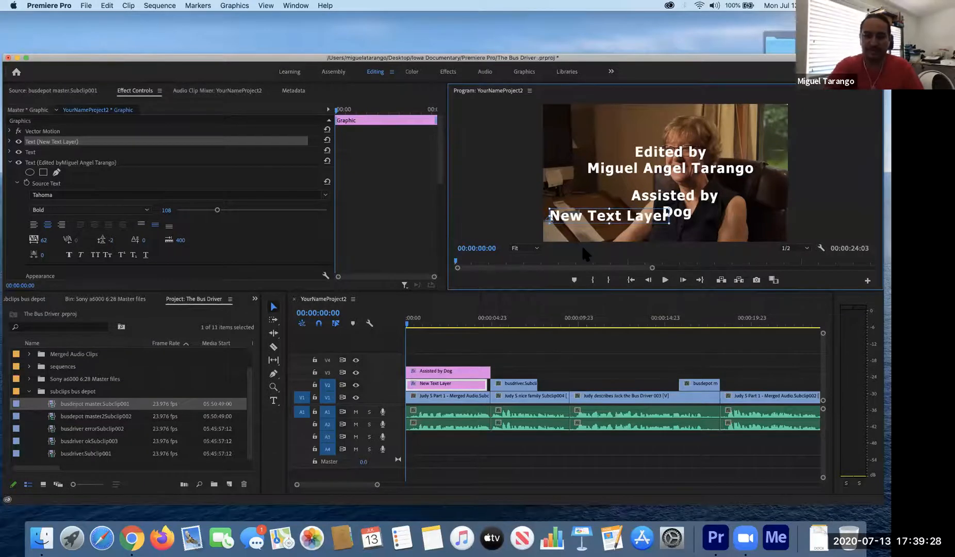
pyautogui.click(457, 366)
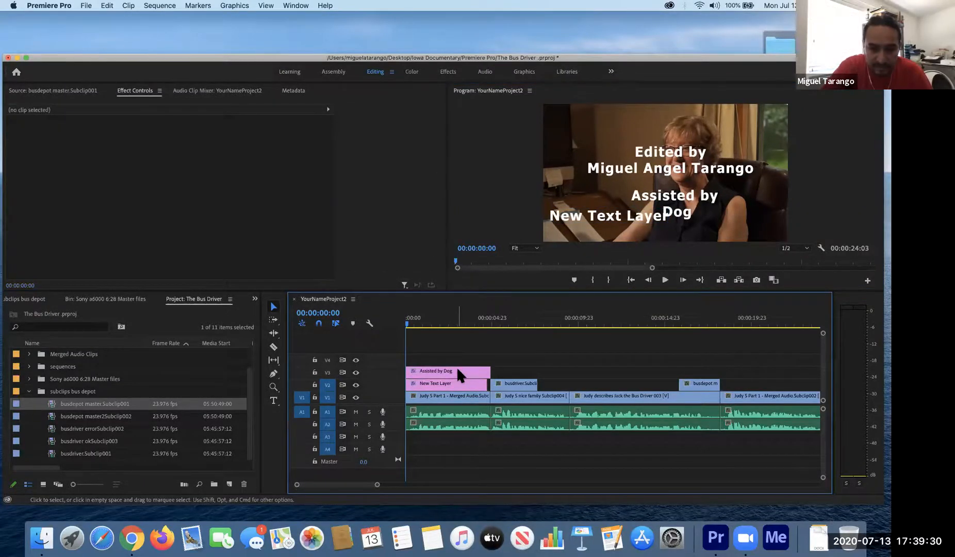
pyautogui.click(452, 380)
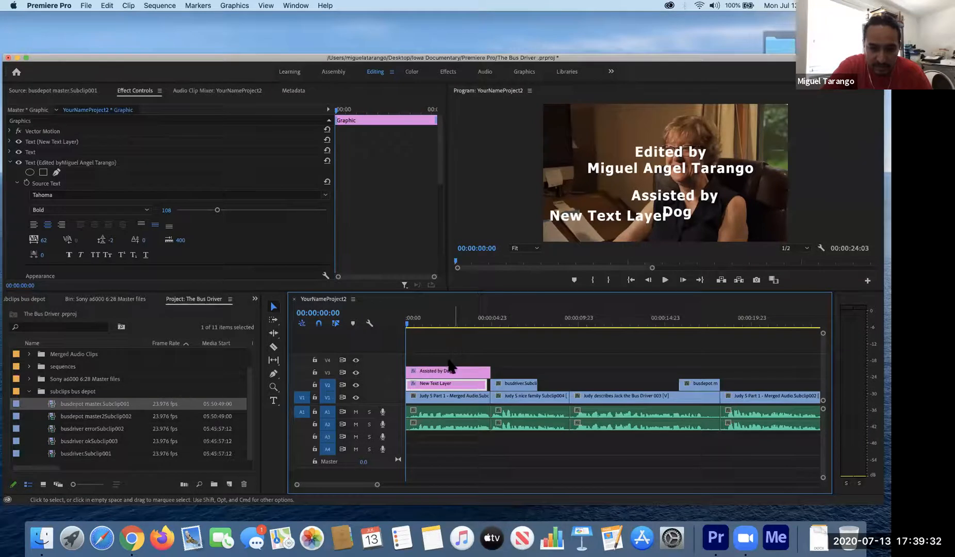
pyautogui.moveTo(447, 384)
pyautogui.mouseDown()
pyautogui.moveTo(513, 362)
pyautogui.moveTo(442, 392)
pyautogui.mouseUp()
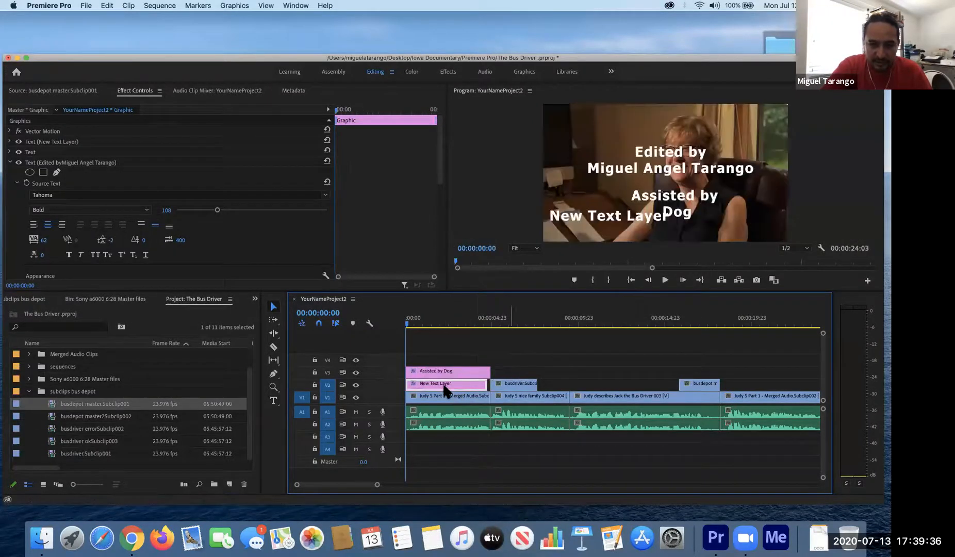
pyautogui.click(604, 219)
pyautogui.doubleClick(603, 219)
pyautogui.press('BackSpace')
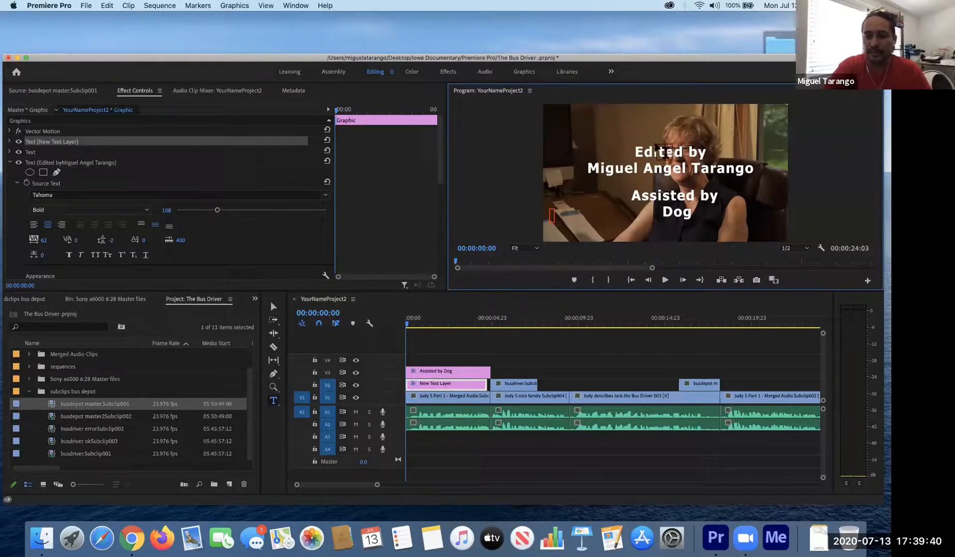
pyautogui.click(271, 309)
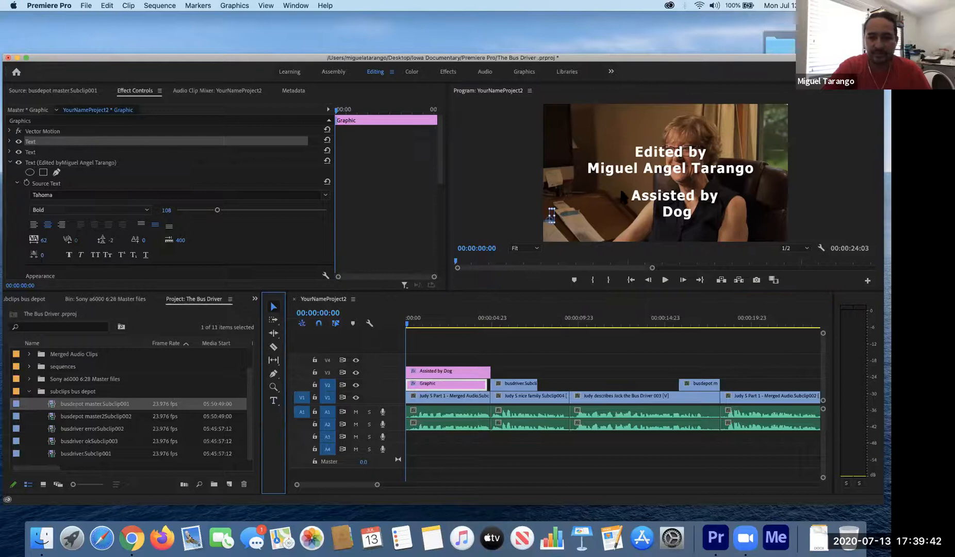
# Step: Move both title graphics together to V3 and V4 about 7 seconds in, and preview frames at 00:00:08:18 and 00:00:02:09
pyautogui.moveTo(460, 356); pyautogui.dragTo(557, 325)
pyautogui.click(562, 324)
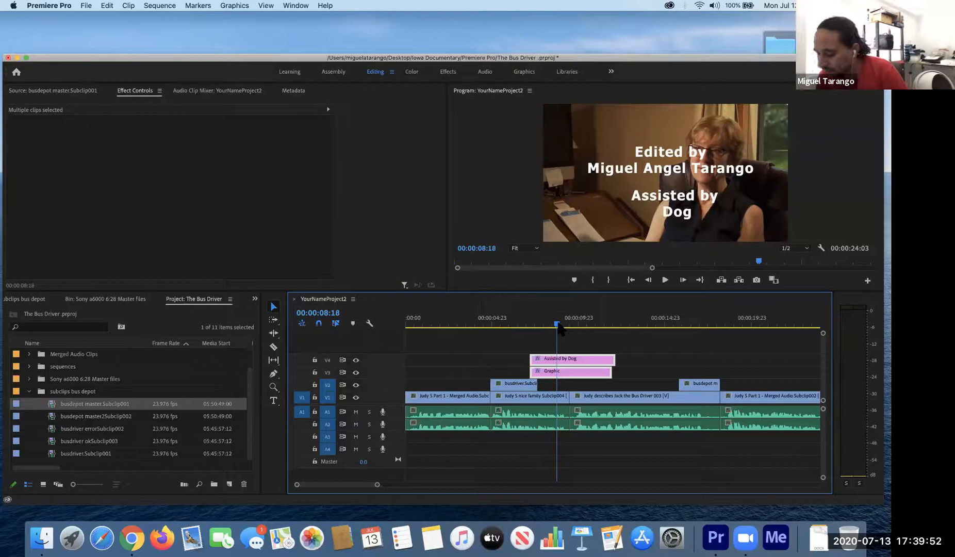
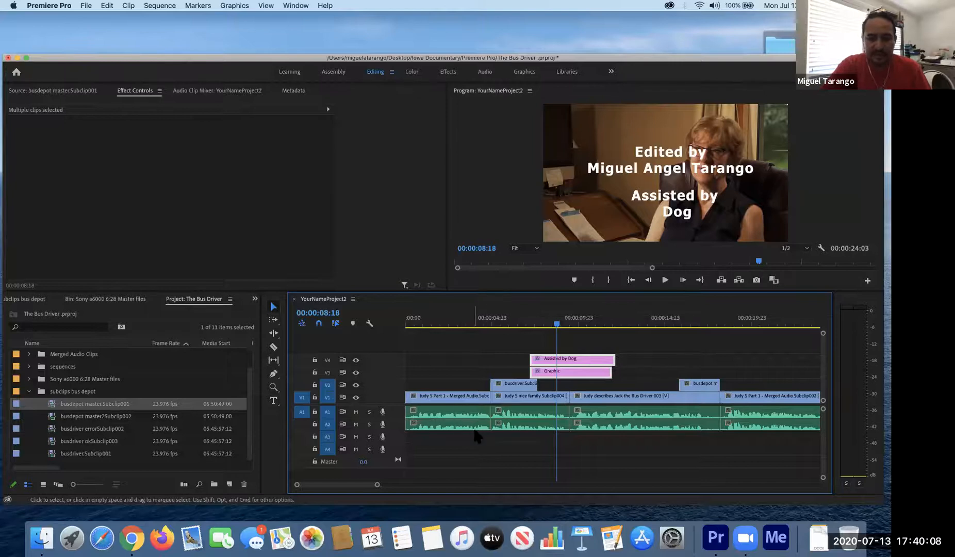
pyautogui.click(447, 323)
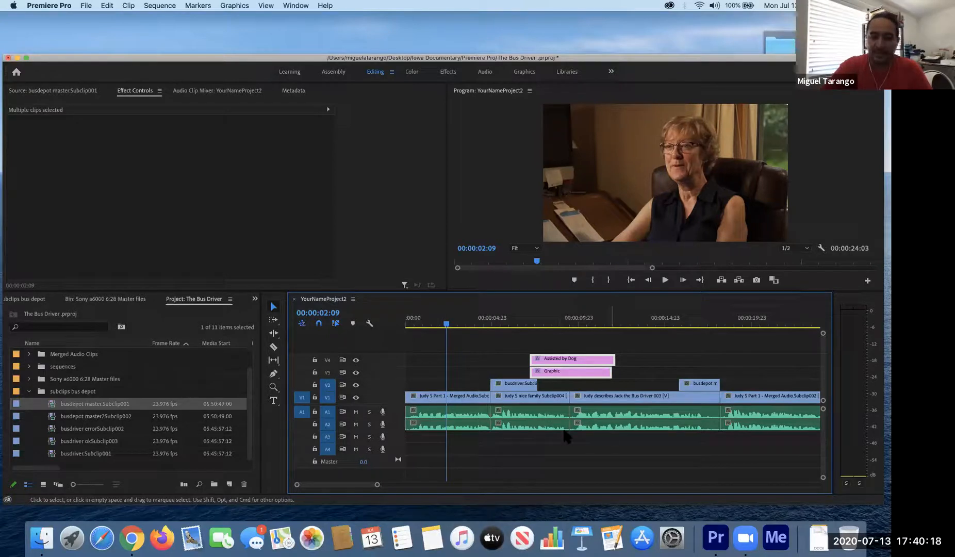
# Step: Turn off Linked Selection and select the opening interview clip's video and audio separately
pyautogui.click(336, 324)
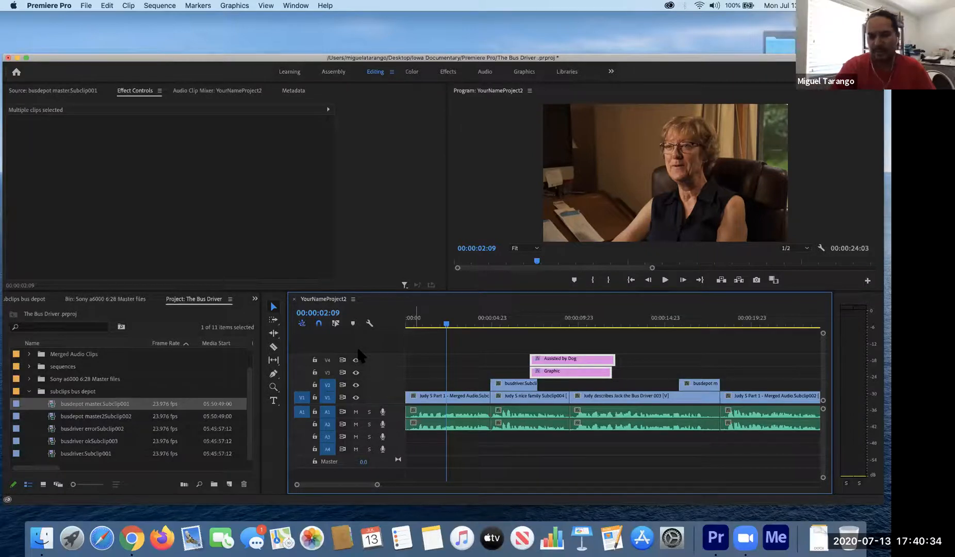
pyautogui.click(440, 398)
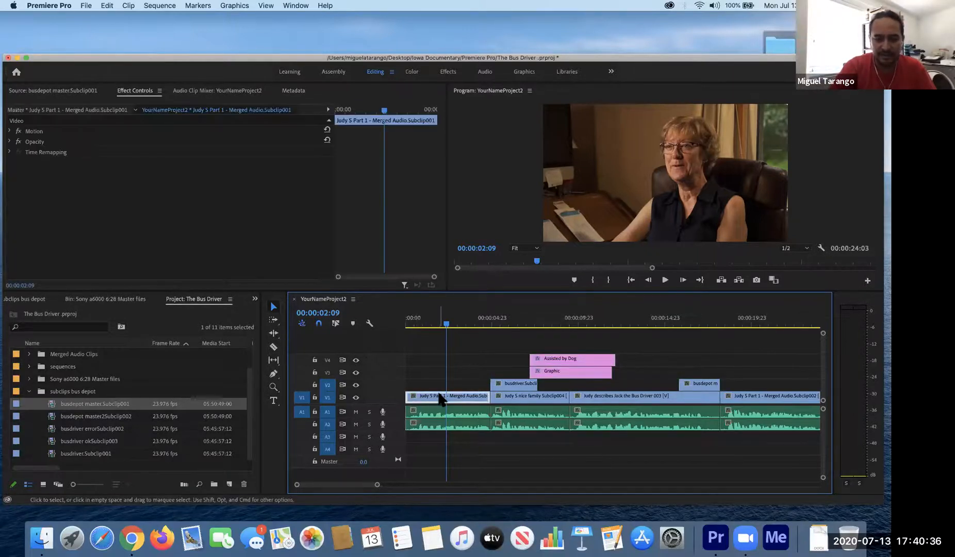
pyautogui.click(439, 414)
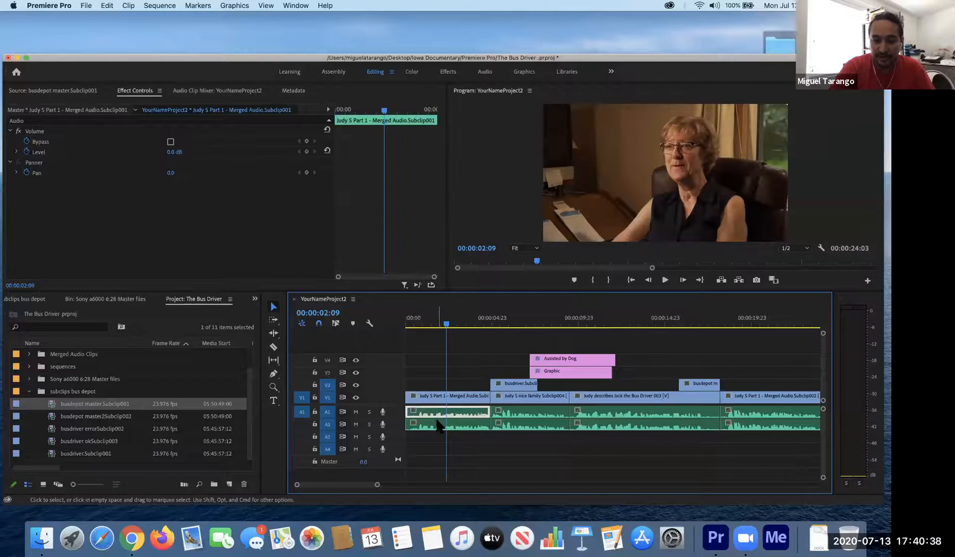
pyautogui.click(437, 396)
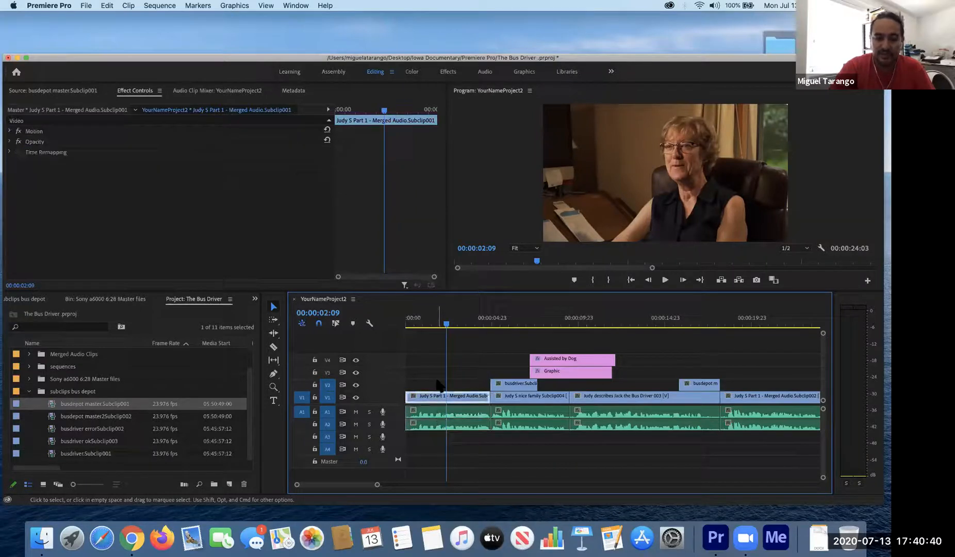
pyautogui.click(436, 382)
pyautogui.click(435, 359)
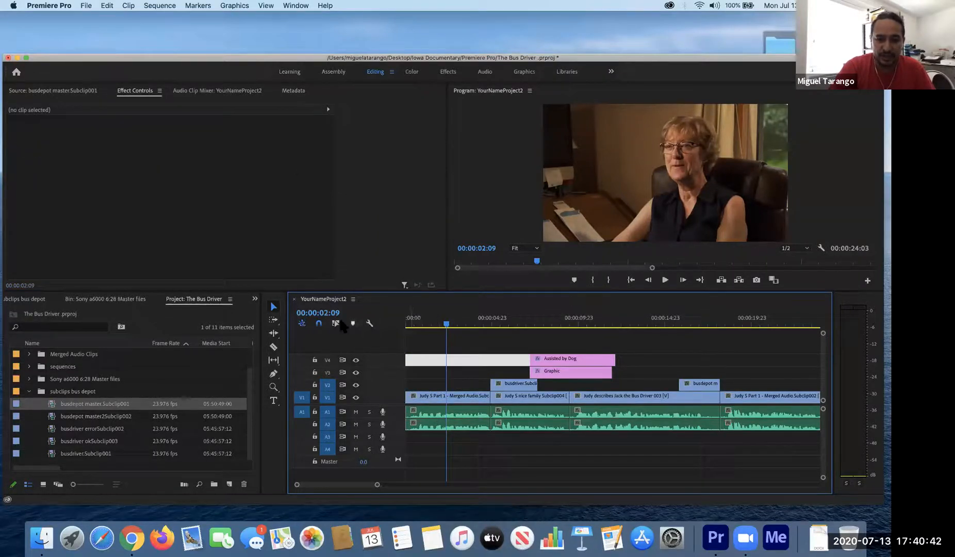
# Step: Turn Linked Selection back on and select the first three interview clips one by one with their audio, ending on the opening clip
pyautogui.click(336, 323)
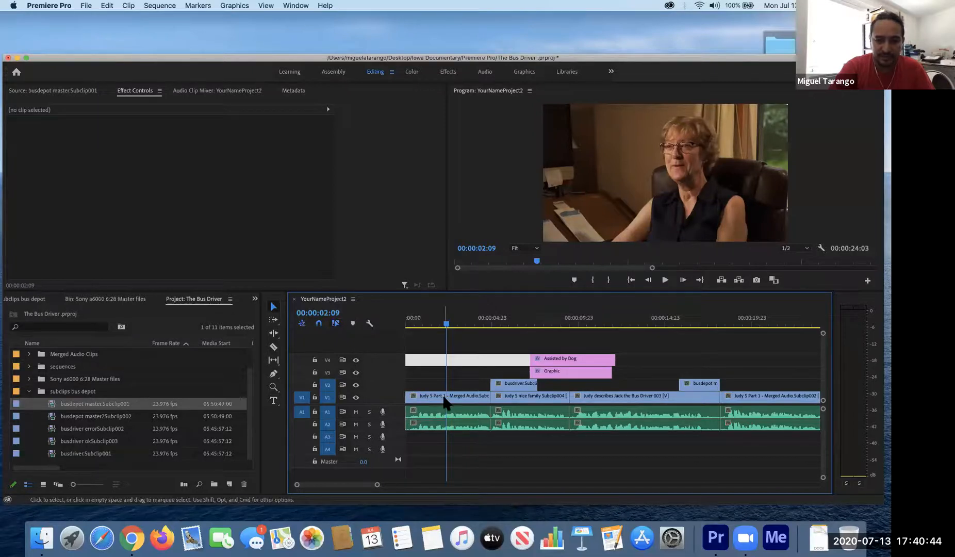
pyautogui.click(443, 397)
pyautogui.click(523, 396)
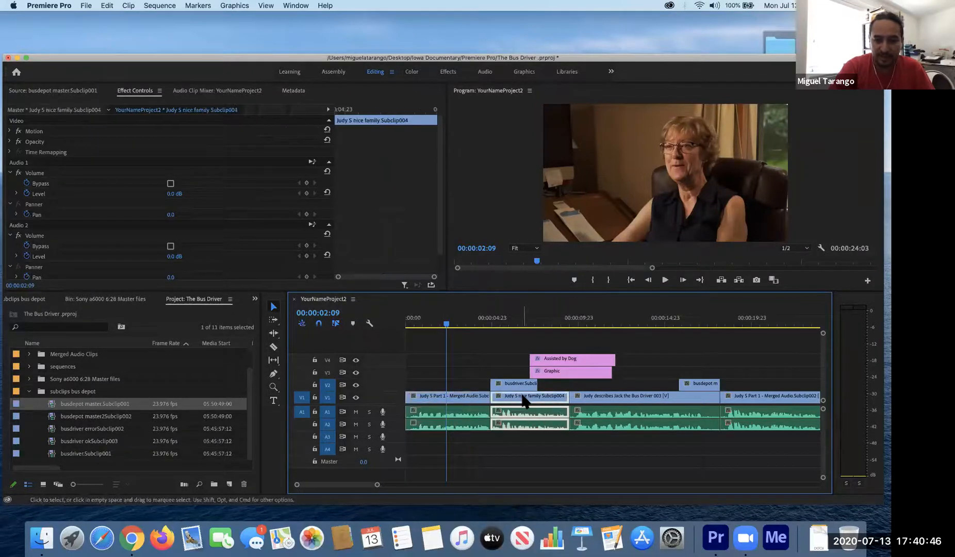
pyautogui.click(625, 397)
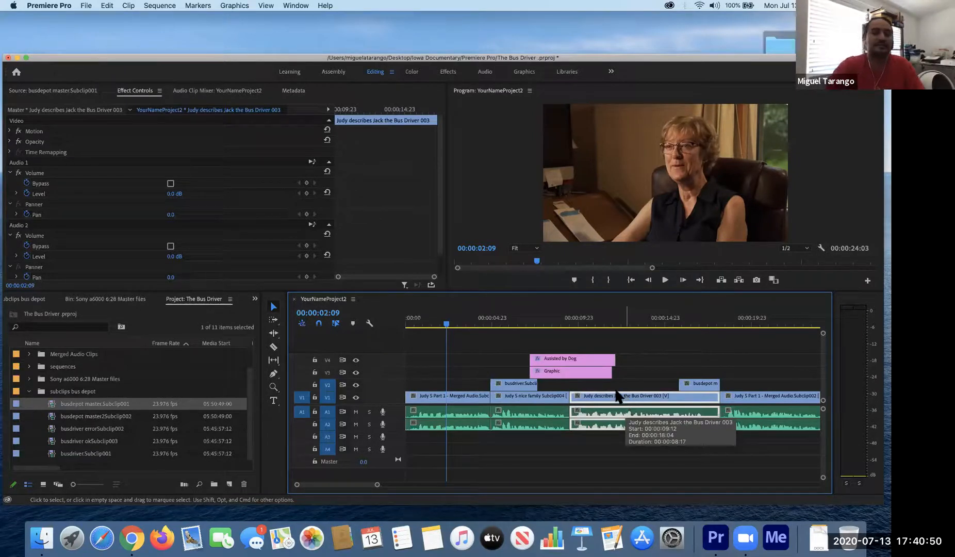
pyautogui.click(432, 402)
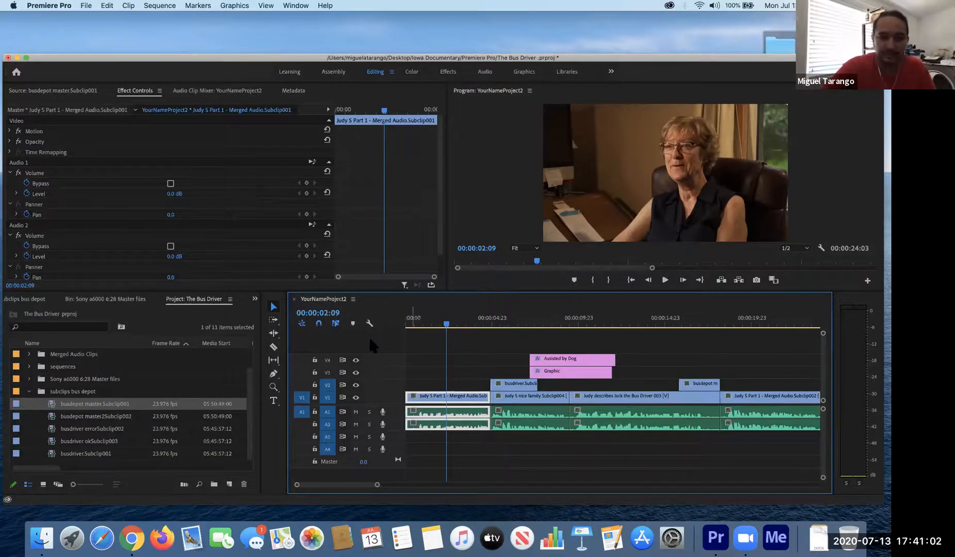
# Step: Turn off Linked Selection and select the second bus depot clip and the third interview clip's video, A1 audio and A2 audio separately
pyautogui.click(429, 371)
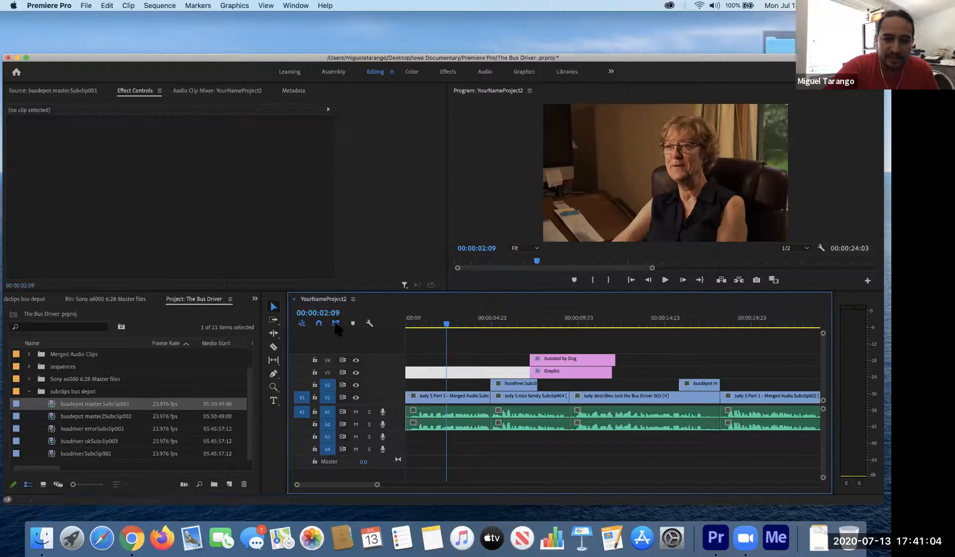
pyautogui.click(335, 324)
pyautogui.click(461, 343)
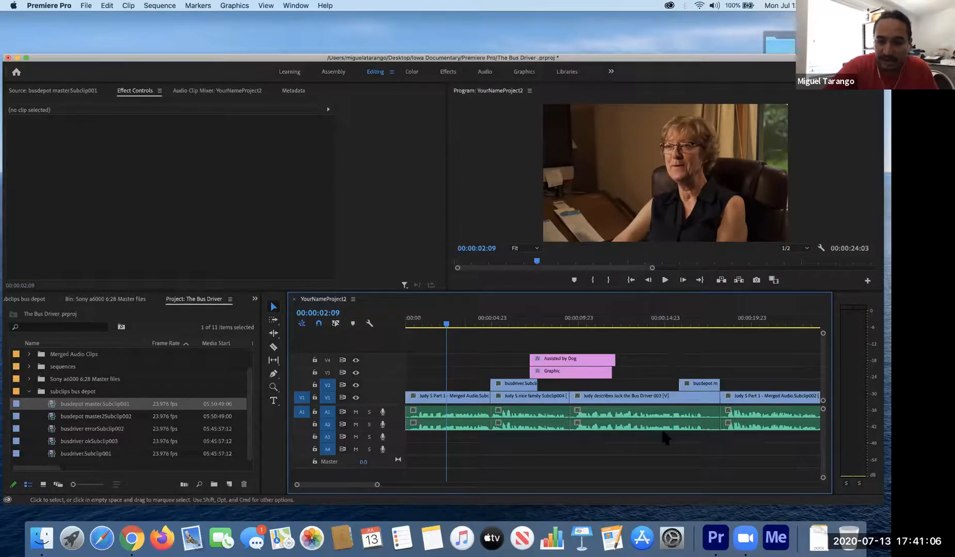
pyautogui.click(697, 384)
pyautogui.click(694, 398)
pyautogui.click(693, 412)
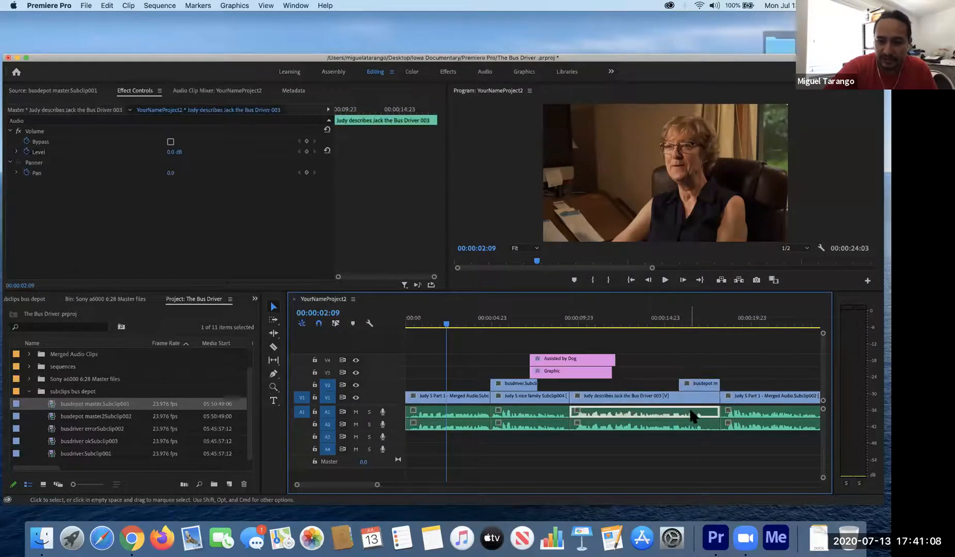
pyautogui.click(689, 425)
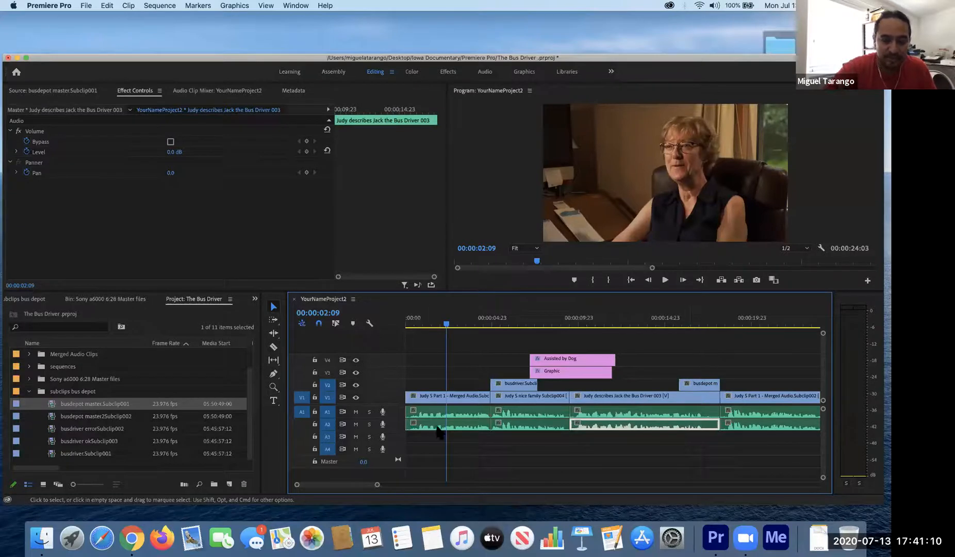
# Step: Delete the A2 audio of all four interview clips, keeping their video and A1 audio in place
pyautogui.click(439, 425)
pyautogui.click(439, 430)
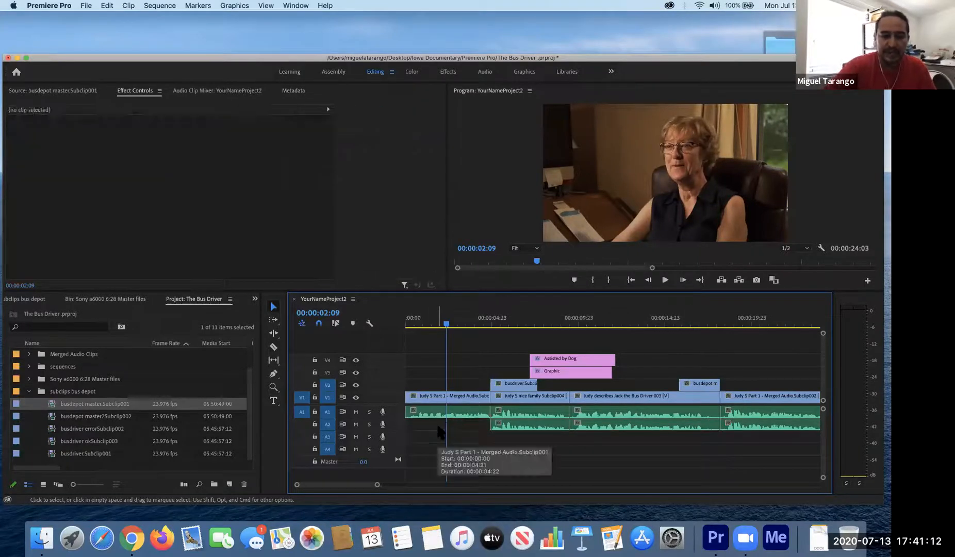
pyautogui.click(532, 428)
pyautogui.press('Delete')
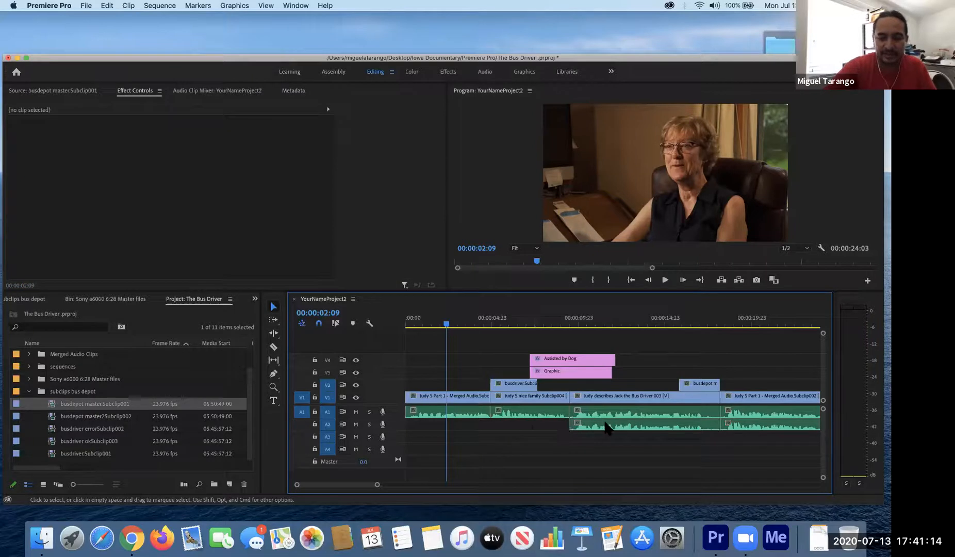
pyautogui.click(613, 425)
pyautogui.press('Delete')
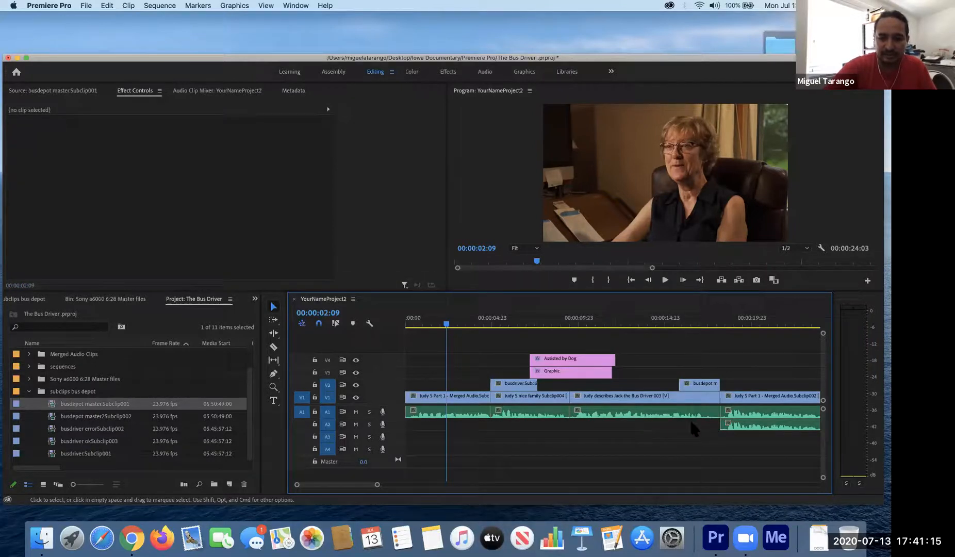
pyautogui.click(757, 427)
pyautogui.press('Delete')
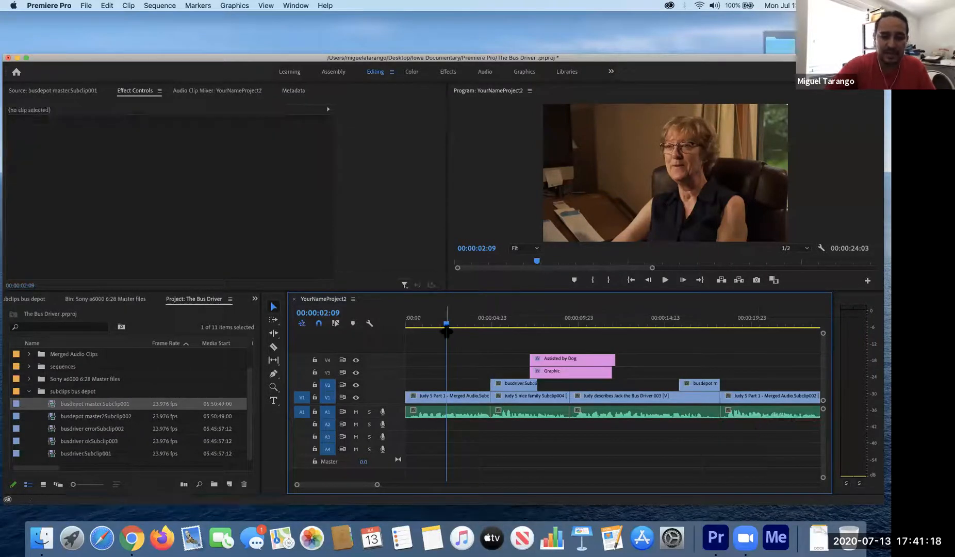
# Step: Play the sequence on into the first bus driver shot to hear the audio, and return the playhead to 00:00:03:12
pyautogui.click(665, 279)
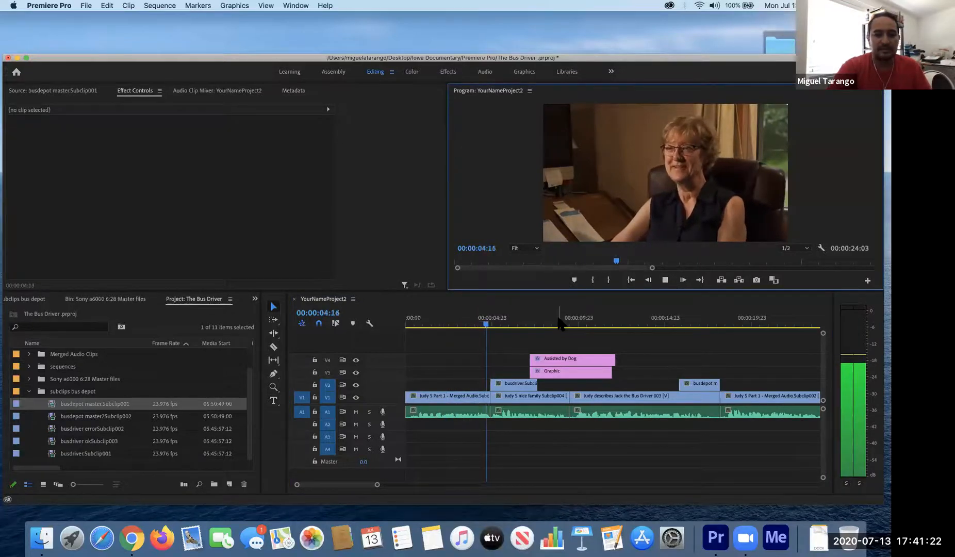
pyautogui.press('space')
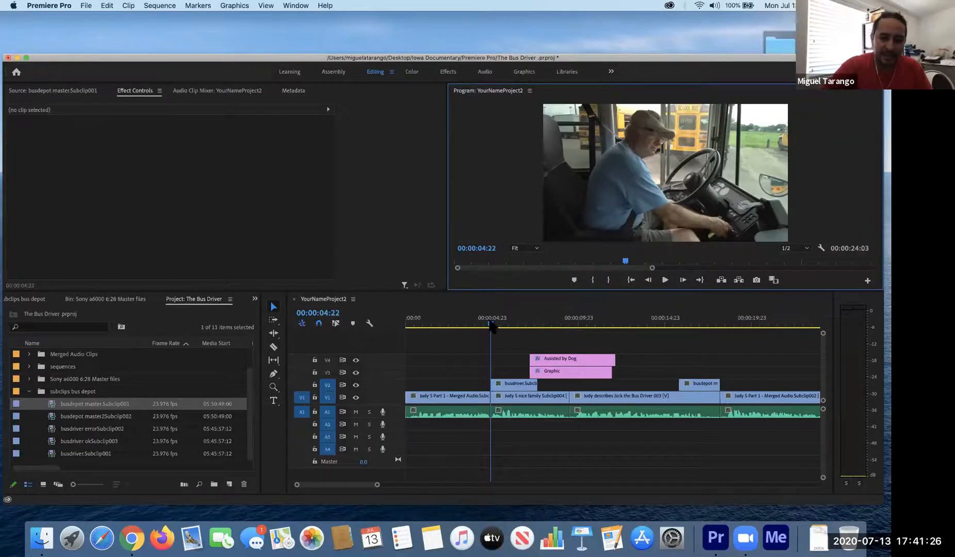
pyautogui.moveTo(490, 327); pyautogui.dragTo(467, 323)
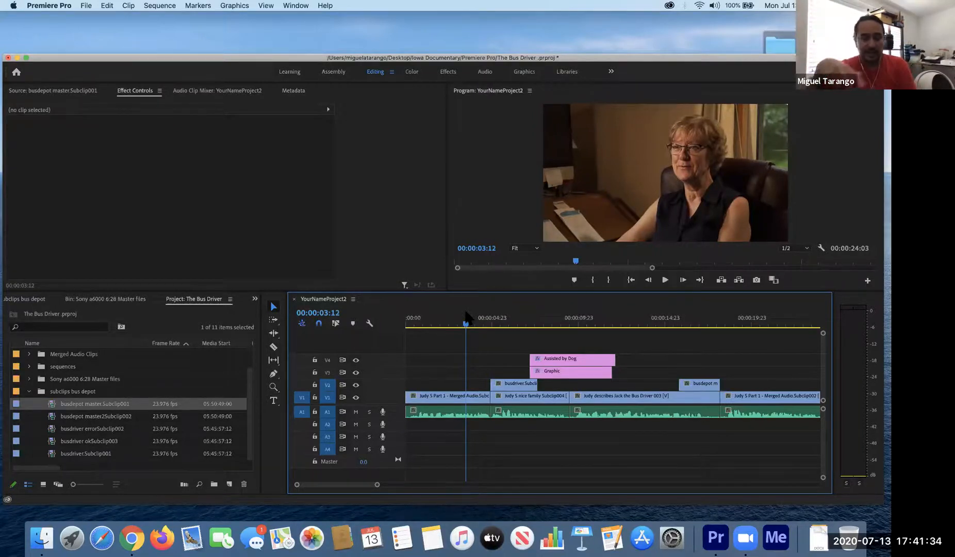
# Step: Turn Linked Selection back on and select the four interview clips one by one with their remaining audio, ending on the opening clip
pyautogui.click(336, 323)
pyautogui.click(443, 397)
pyautogui.click(551, 398)
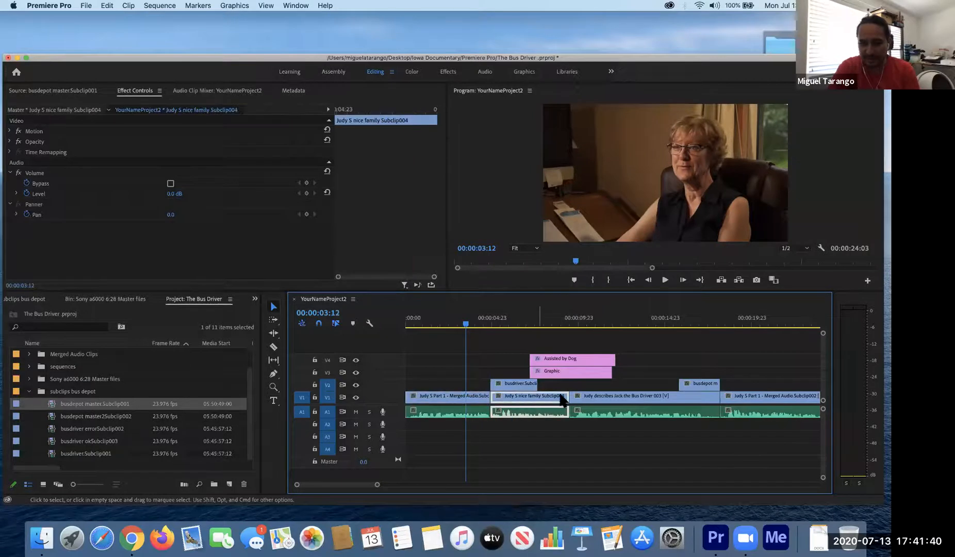
pyautogui.click(650, 402)
pyautogui.click(769, 402)
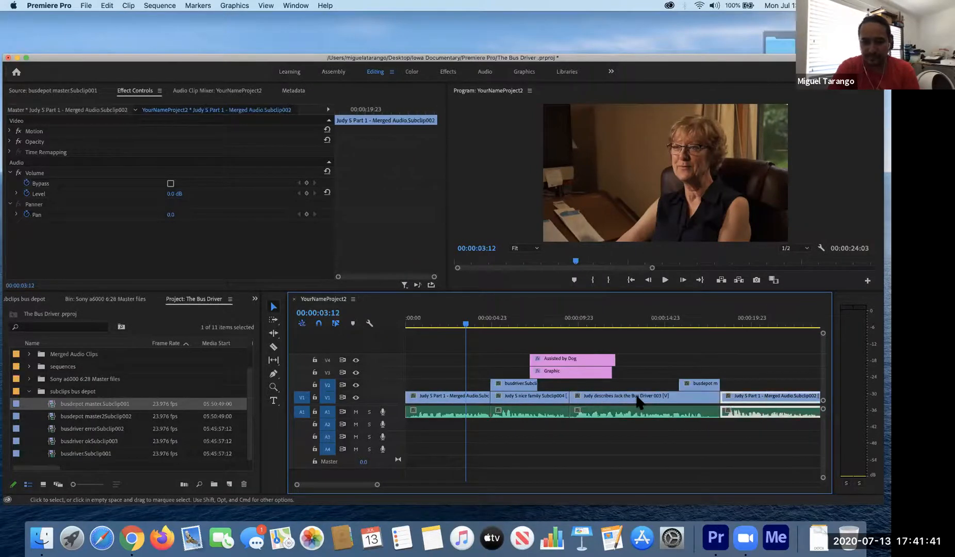
pyautogui.click(460, 401)
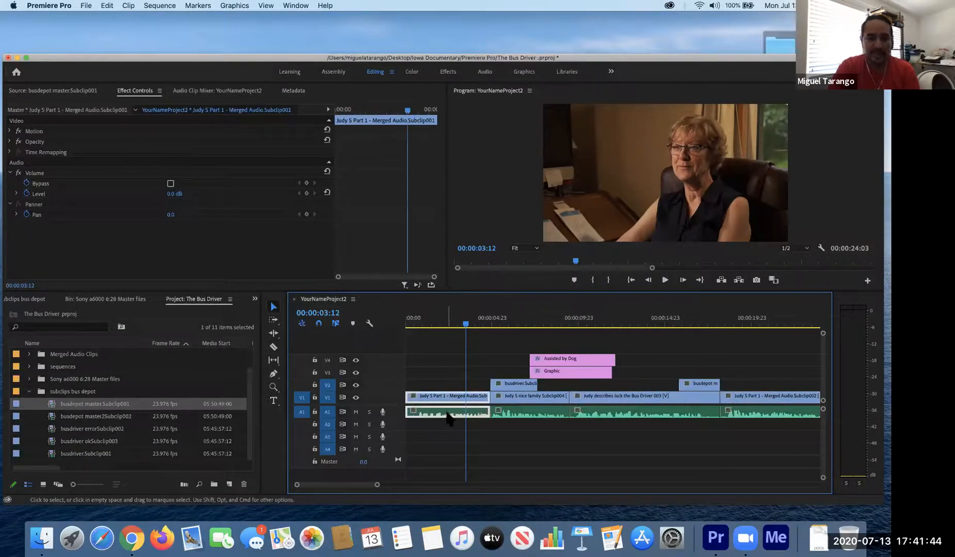
# Step: Examine the opening interview clip's audio channel settings and the preview source channel choices, and leave without applying changes
pyautogui.rightClick(448, 417)
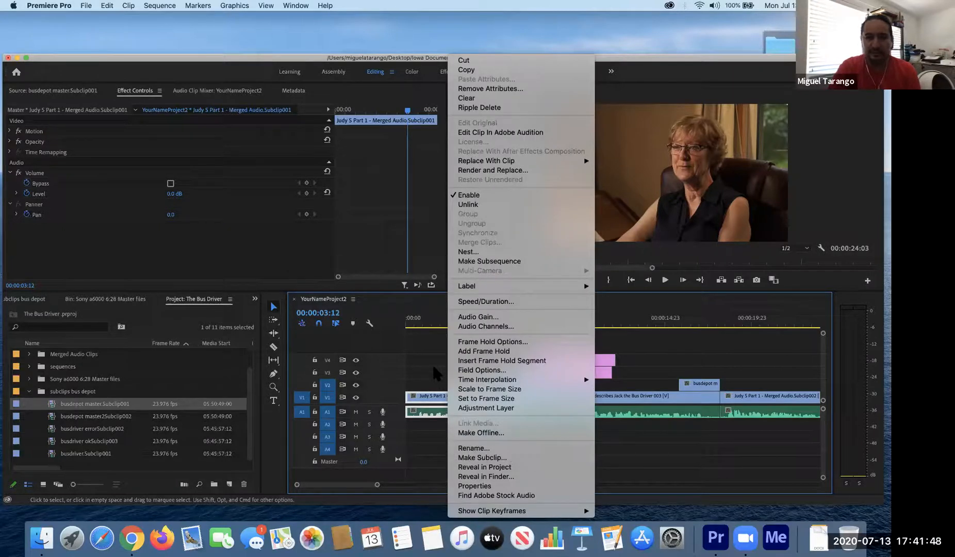
pyautogui.click(479, 327)
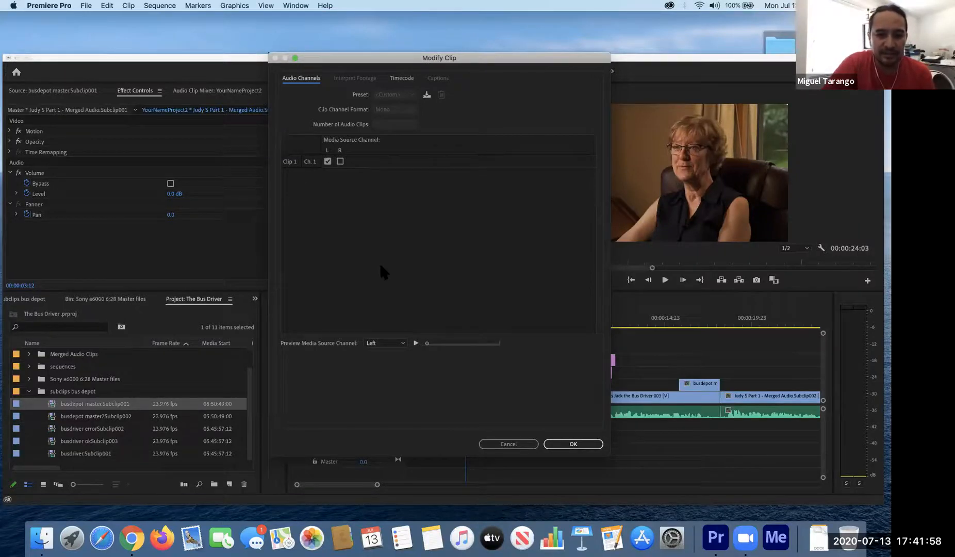
pyautogui.click(386, 343)
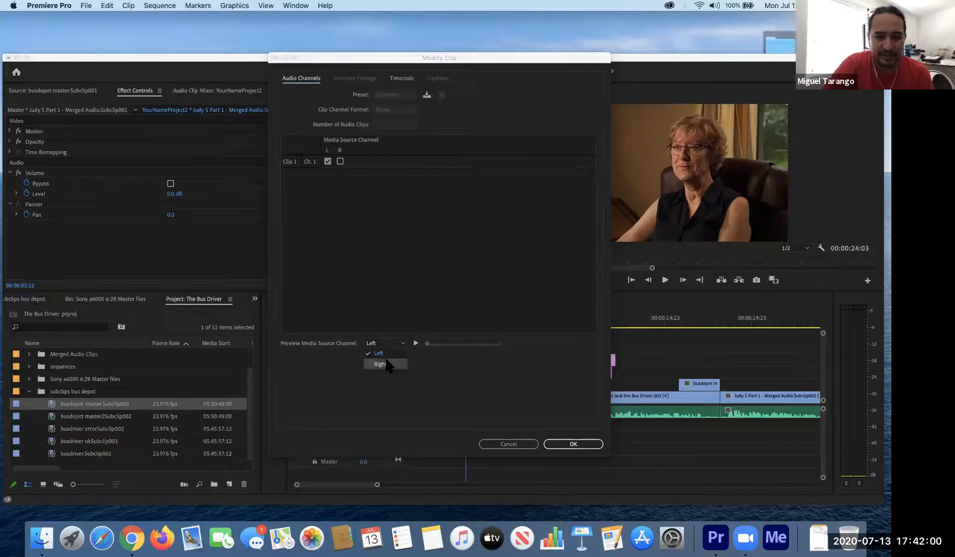
pyautogui.click(388, 273)
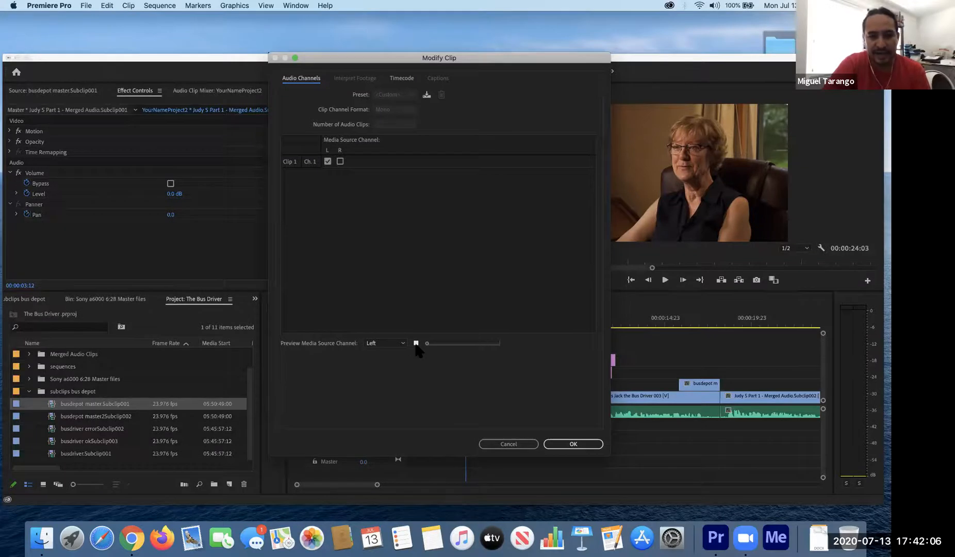
pyautogui.click(507, 443)
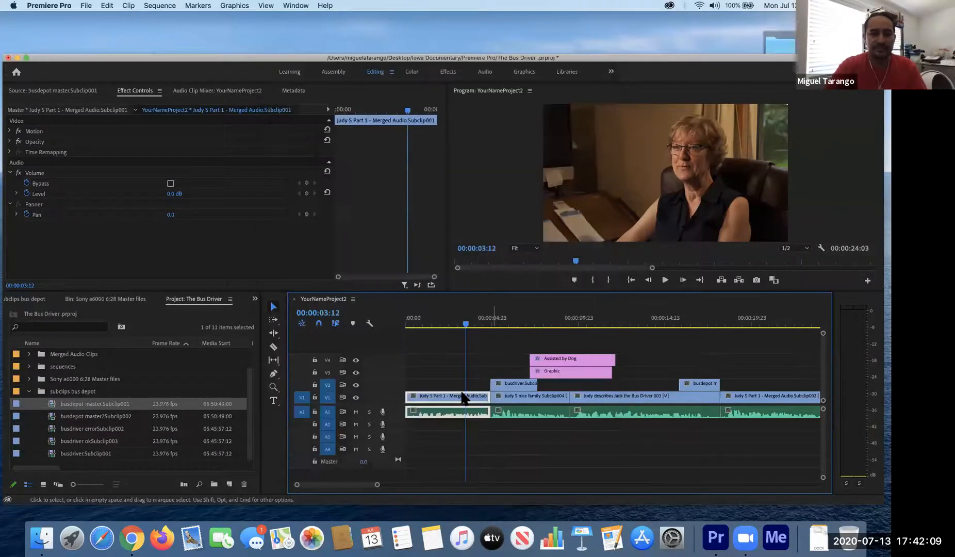
pyautogui.rightClick(442, 413)
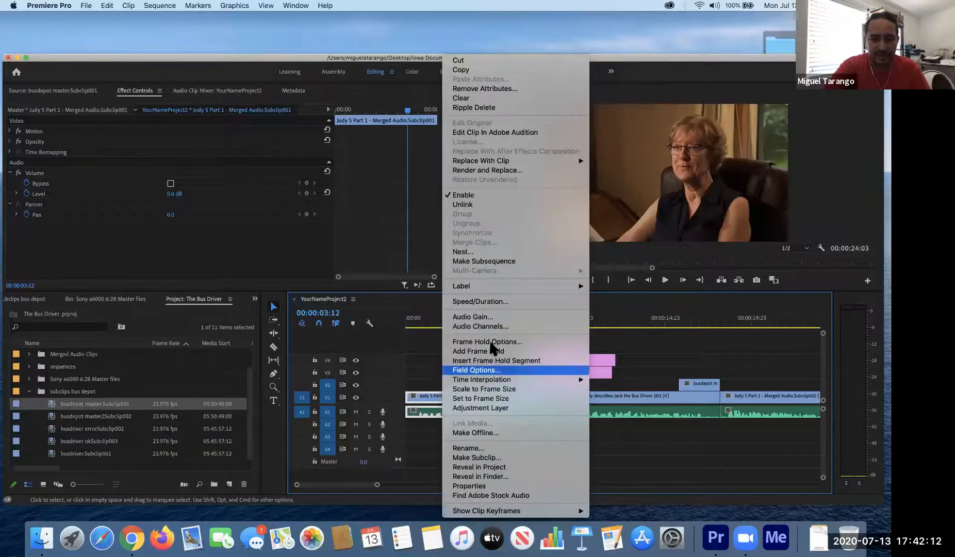
pyautogui.click(416, 384)
# Step: Bring up the Audio Clip Mixer at 00:00:01:22, lower the Audio 1 volume, and start playback to listen
pyautogui.moveTo(464, 326); pyautogui.dragTo(438, 325)
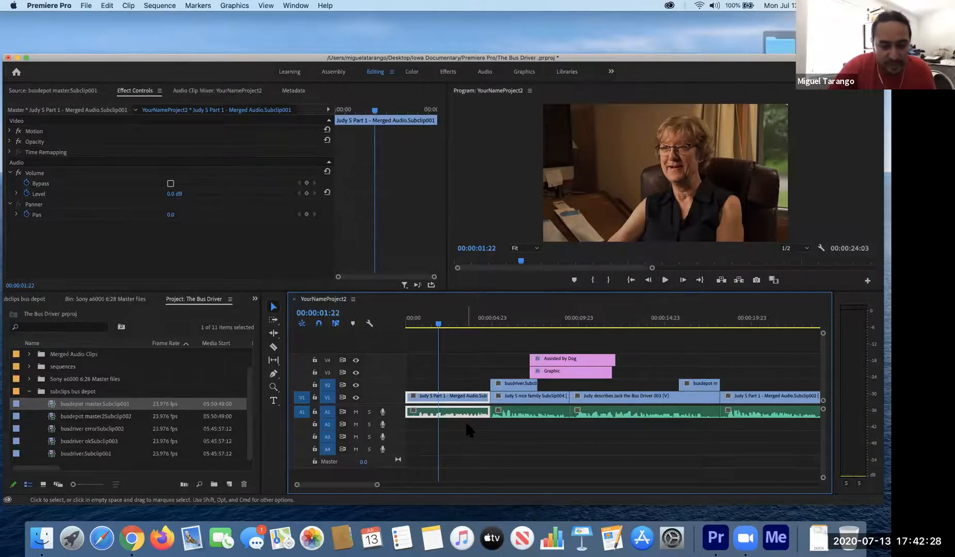
pyautogui.click(211, 96)
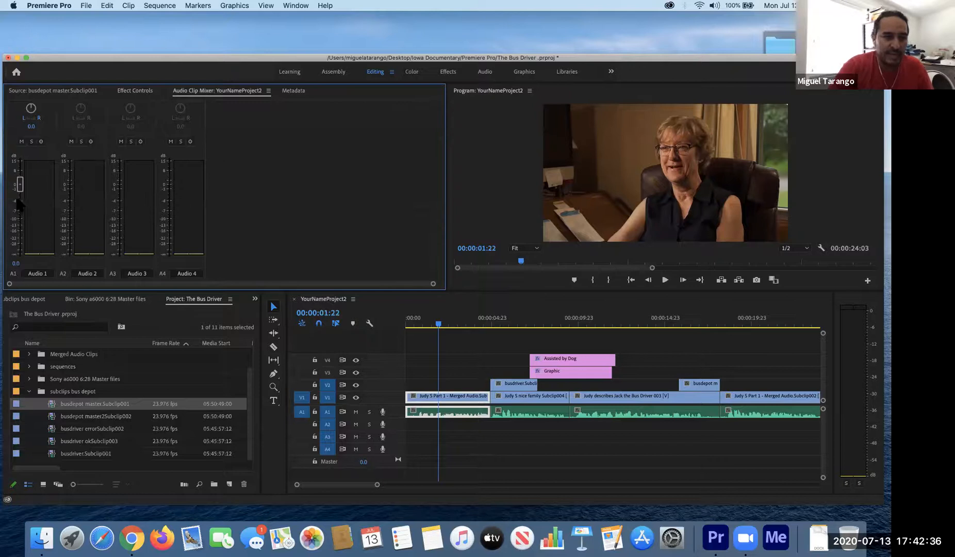
pyautogui.moveTo(21, 184); pyautogui.dragTo(21, 214)
pyautogui.press('space')
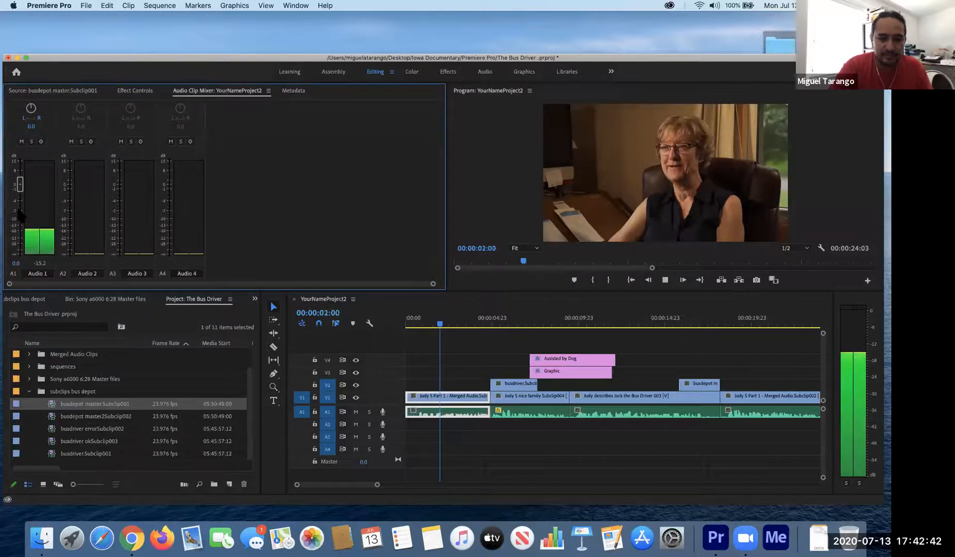
# Step: Replay the sequence from the beginning and set the opening interview clip's Audio 1 volume to -7.9 dB
pyautogui.moveTo(471, 324); pyautogui.dragTo(389, 334)
pyautogui.press('space')
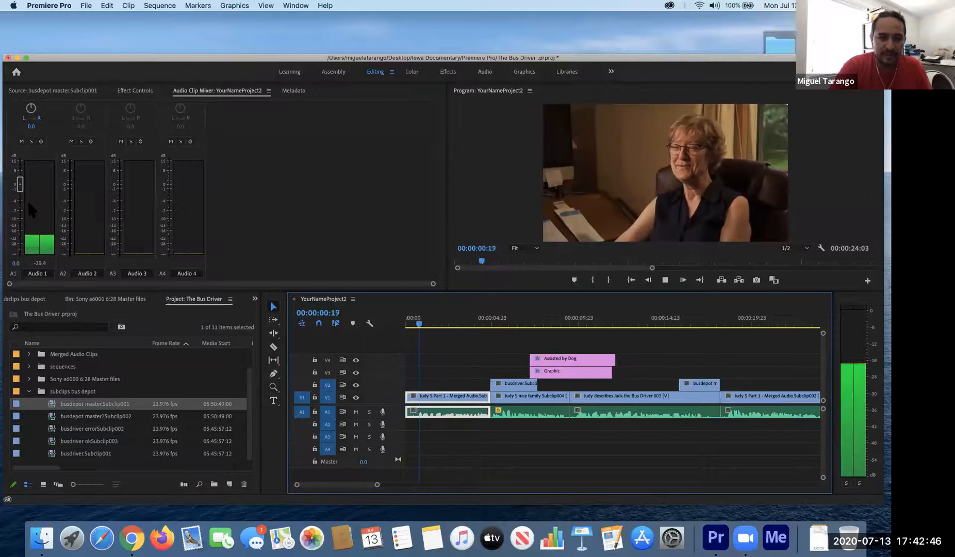
pyautogui.moveTo(20, 184); pyautogui.dragTo(22, 214)
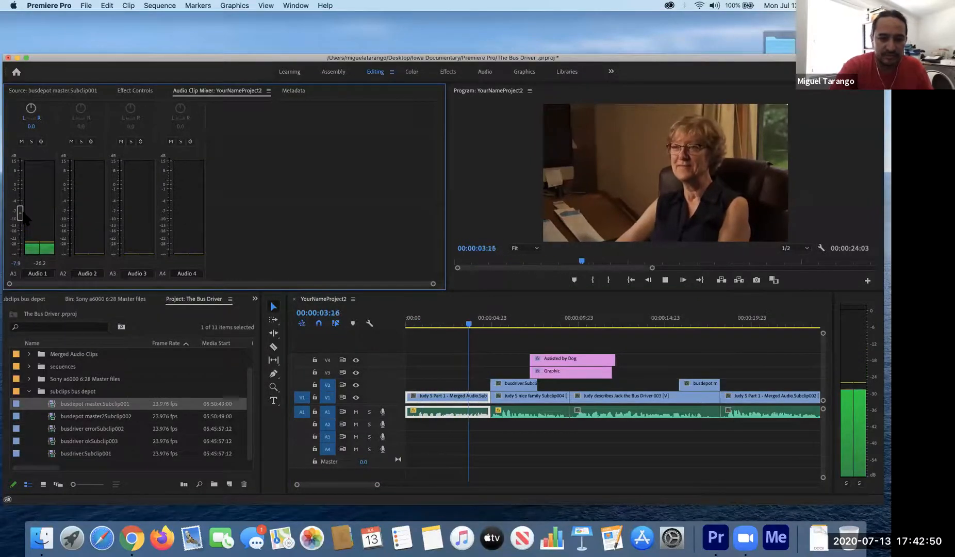
pyautogui.press('space')
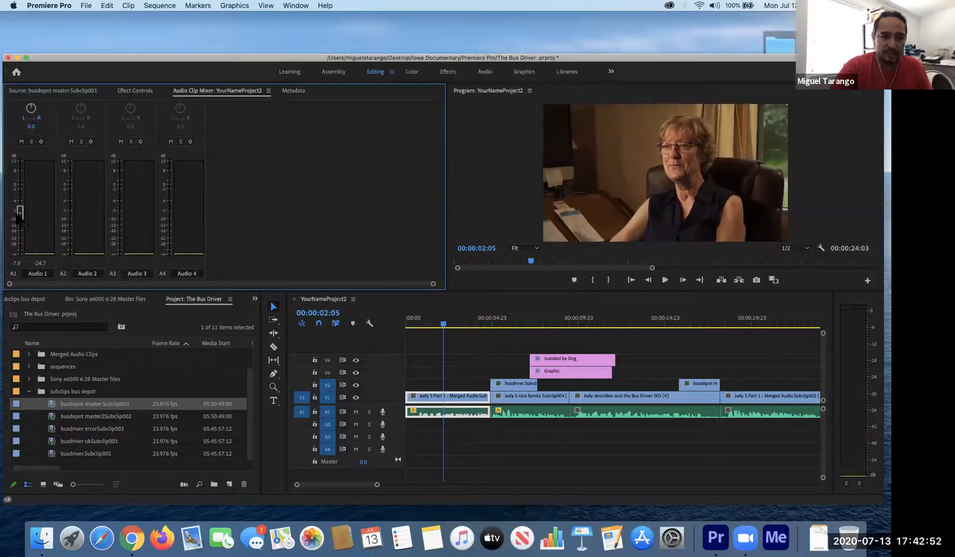
# Step: Raise the opening interview clip's Audio 1 volume to 15.0 dB and play through to 00:00:05:22
pyautogui.moveTo(20, 213); pyautogui.dragTo(22, 159)
pyautogui.press('space')
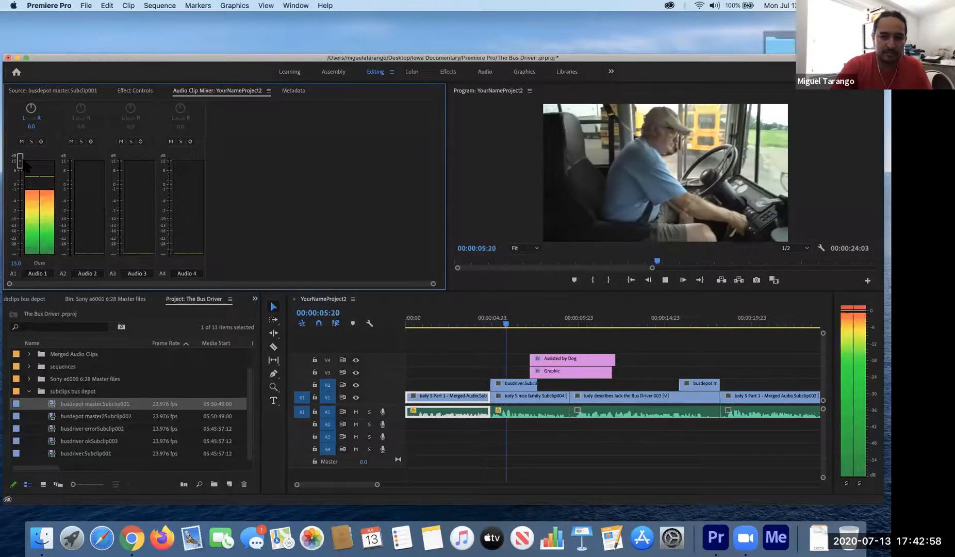
pyautogui.press('space')
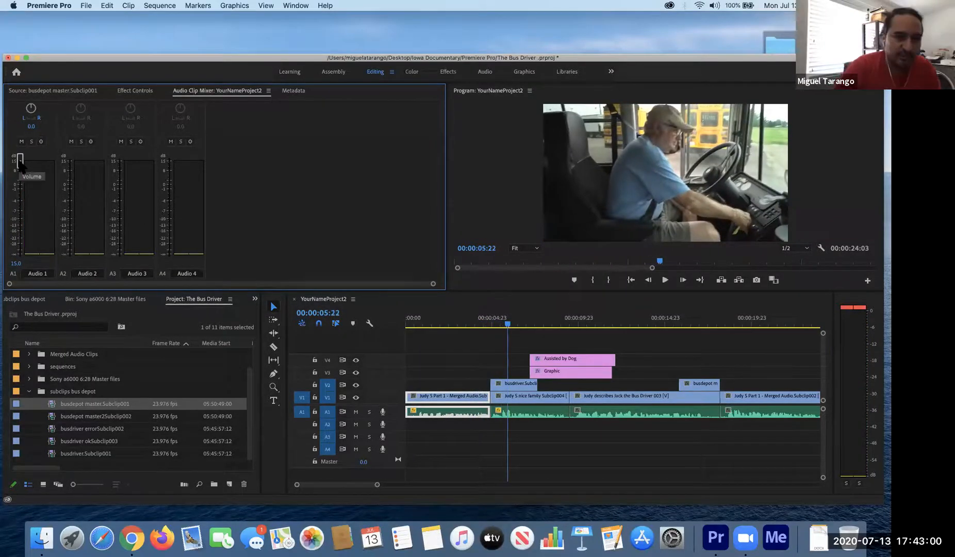
# Step: Lower the second interview clip's Audio 1 volume to -11.4 dB, deselect all clips and play on into the title graphics
pyautogui.moveTo(21, 162); pyautogui.dragTo(25, 222)
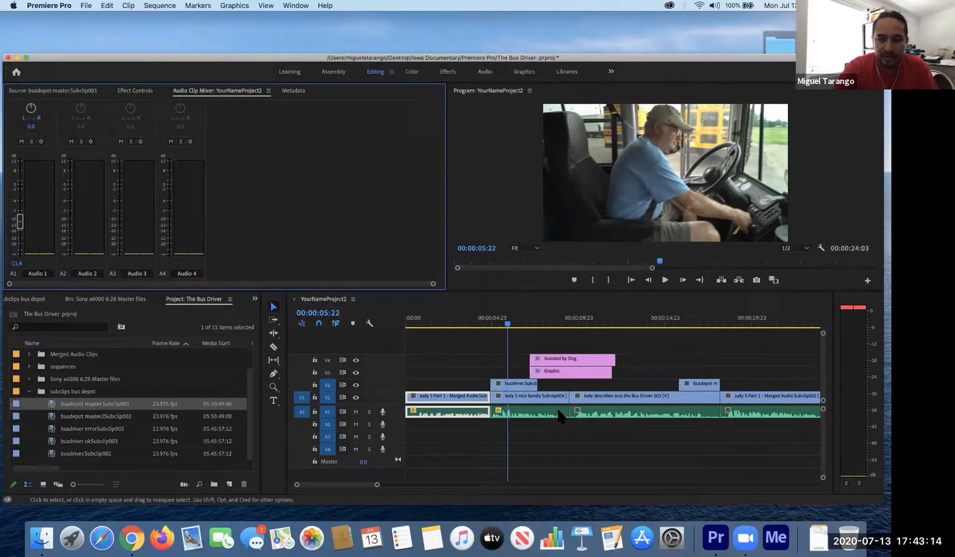
pyautogui.click(461, 446)
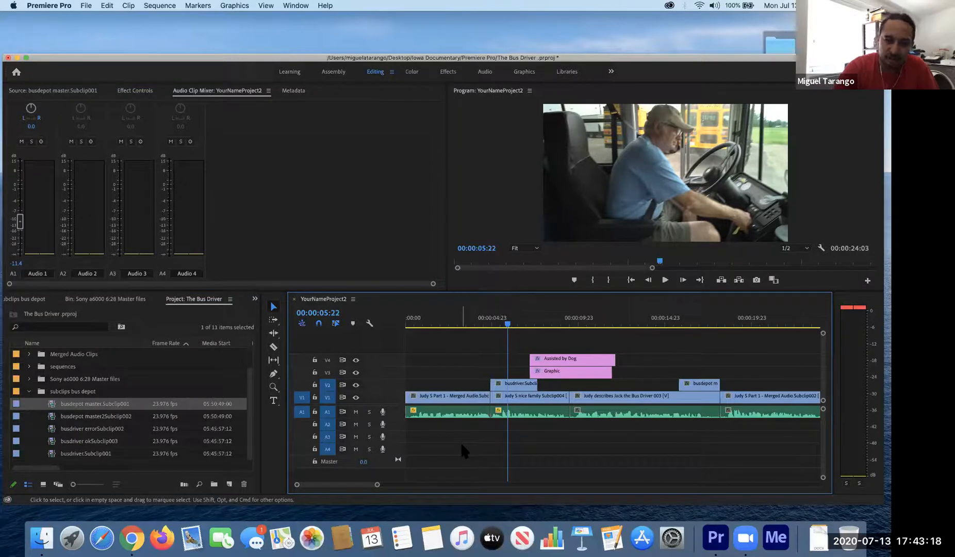
pyautogui.press('space')
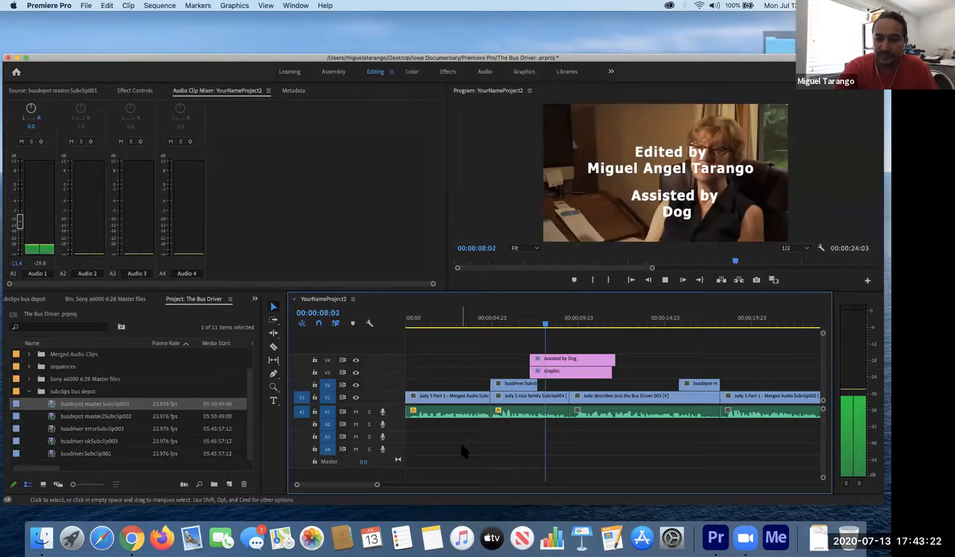
# Step: Shuttle back from the title graphics and replay the cut between the first two interview clips to compare their loudness
pyautogui.press('j')
pyautogui.press('j')
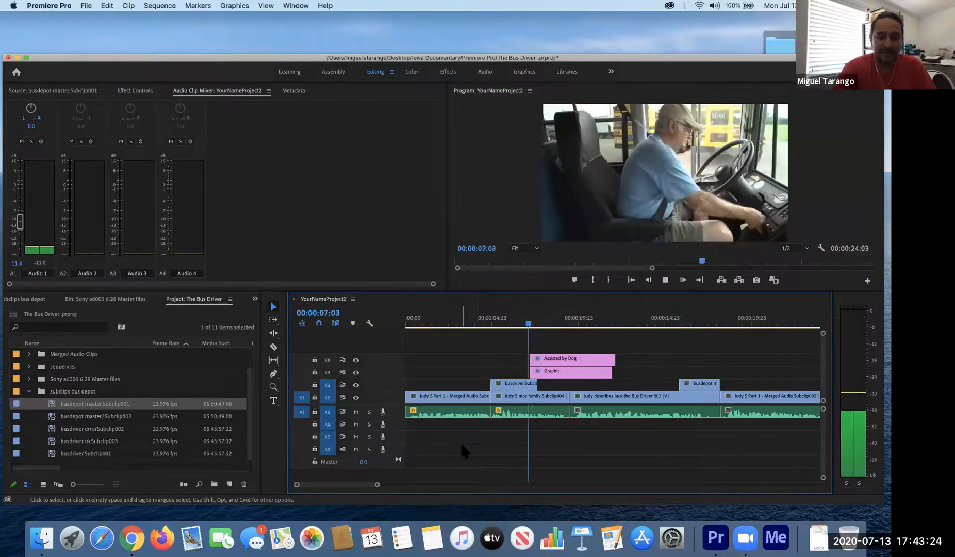
pyautogui.press('k')
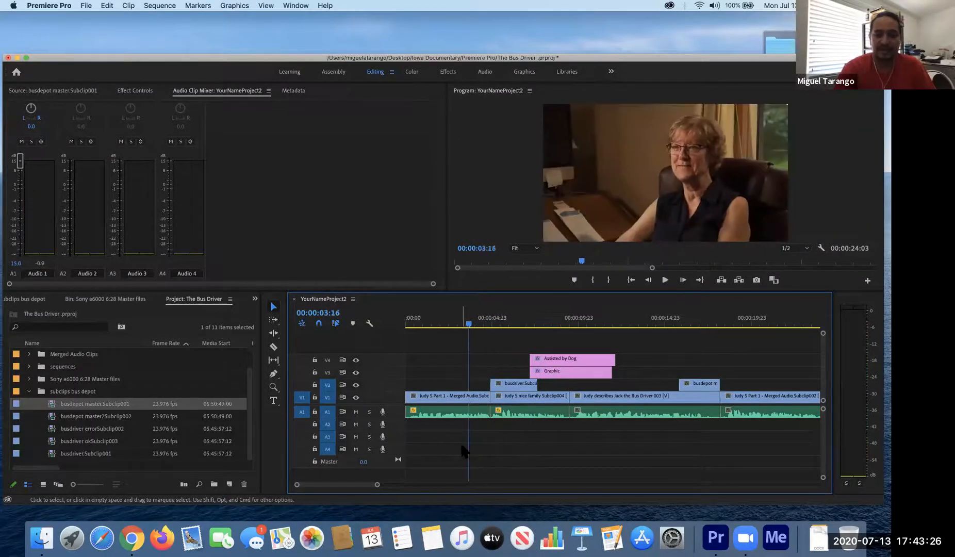
pyautogui.press('j')
pyautogui.press('space')
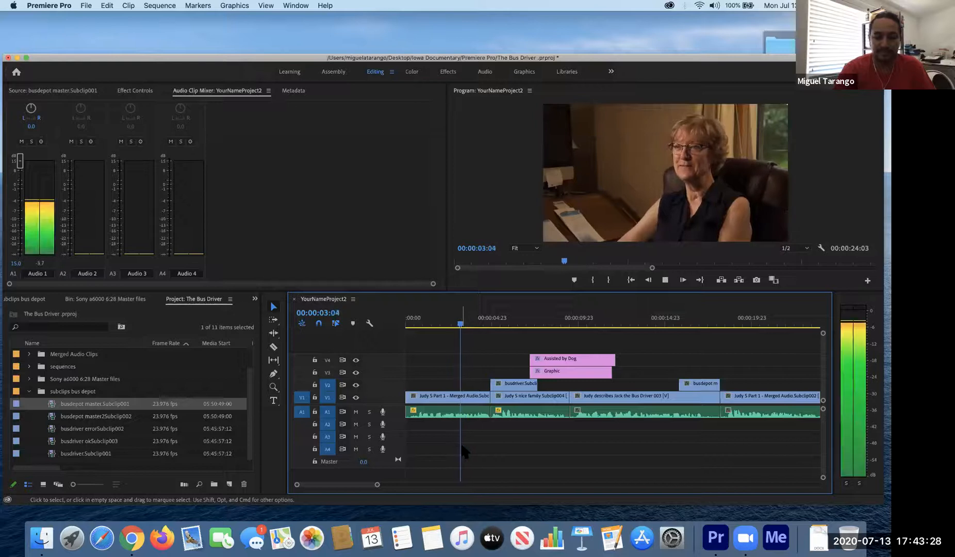
pyautogui.press('j')
pyautogui.press('j')
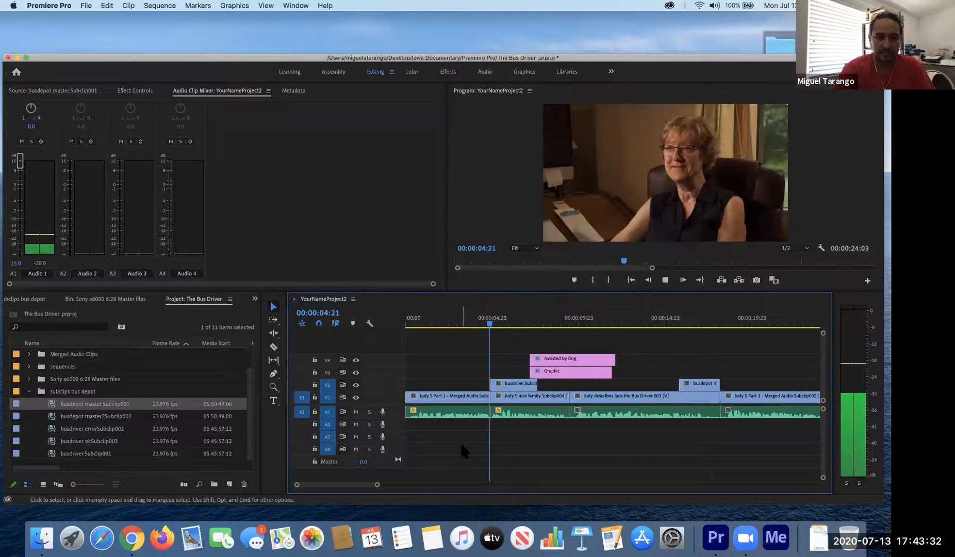
pyautogui.press('k')
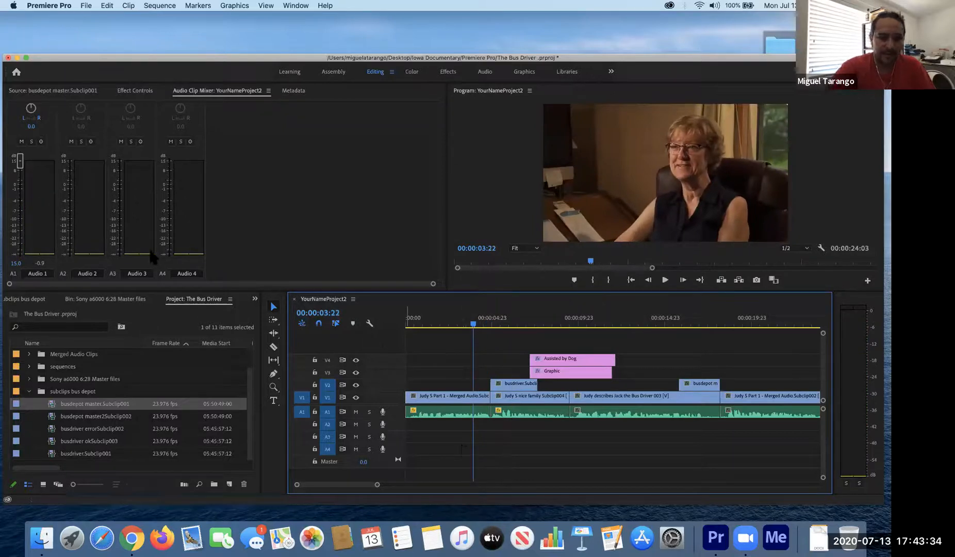
# Step: Lower the opening interview clip's Audio 1 volume to -9.0 dB, then shuttle forward to the bus depot shot and back to 00:00:02:18
pyautogui.moveTo(20, 161); pyautogui.dragTo(25, 220)
pyautogui.press('space')
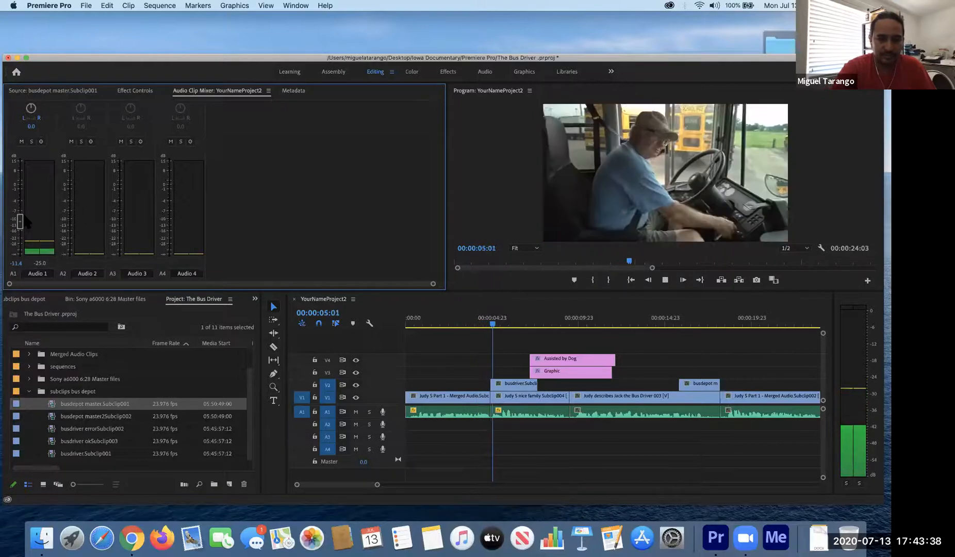
pyautogui.press('l')
pyautogui.press('l')
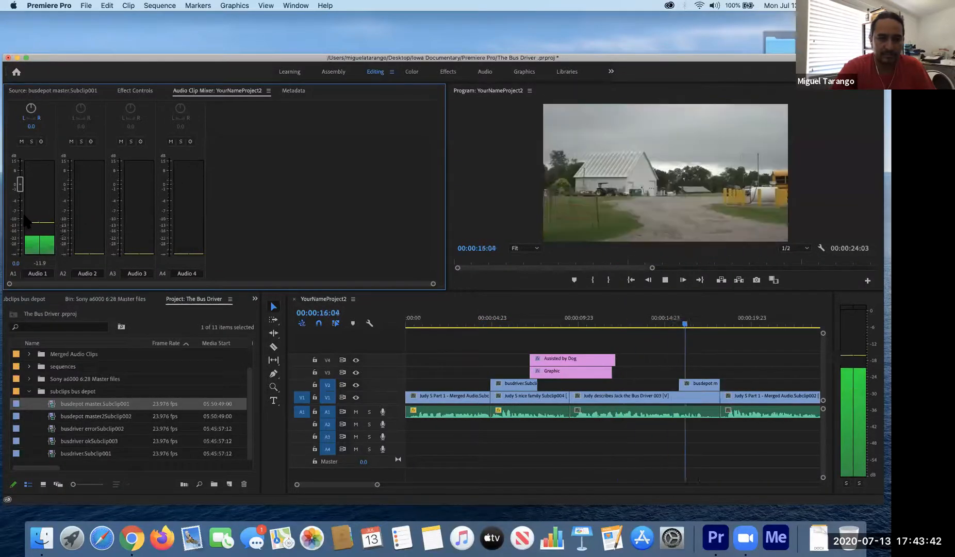
pyautogui.press('k')
pyautogui.press('j')
pyautogui.press('j')
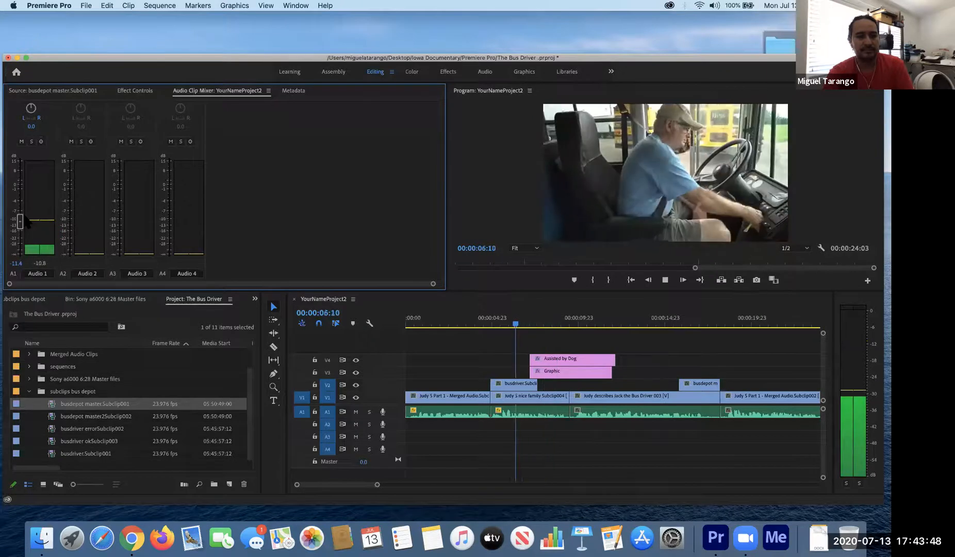
pyautogui.press('k')
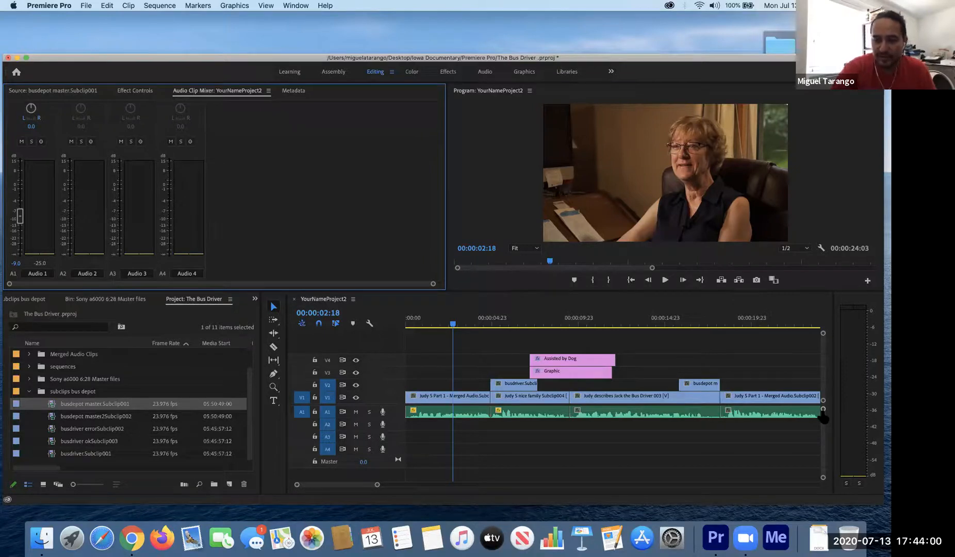
# Step: Enlarge the Audio 1 and video track heights in the timeline to show waveforms, volume lines and clip thumbnails
pyautogui.moveTo(822, 411); pyautogui.dragTo(822, 419)
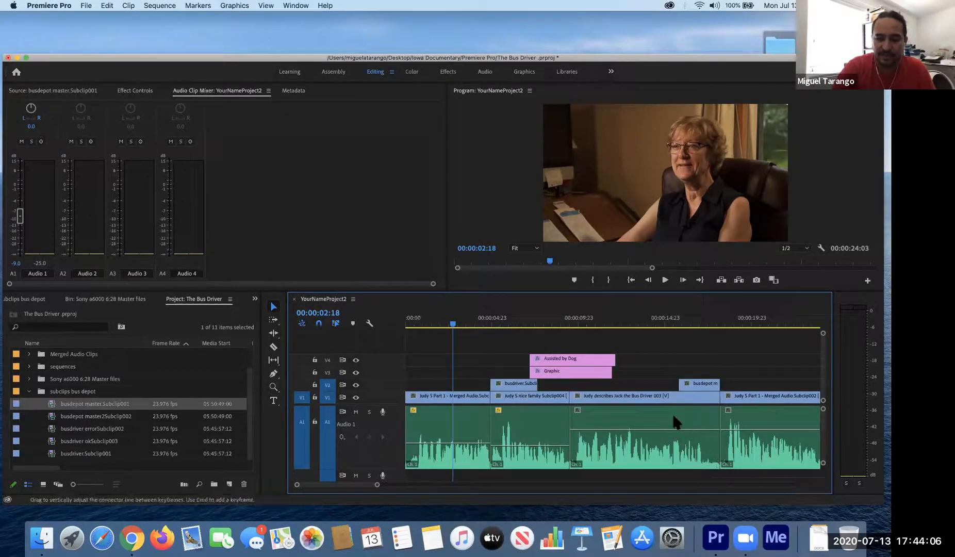
pyautogui.moveTo(823, 335); pyautogui.dragTo(824, 339)
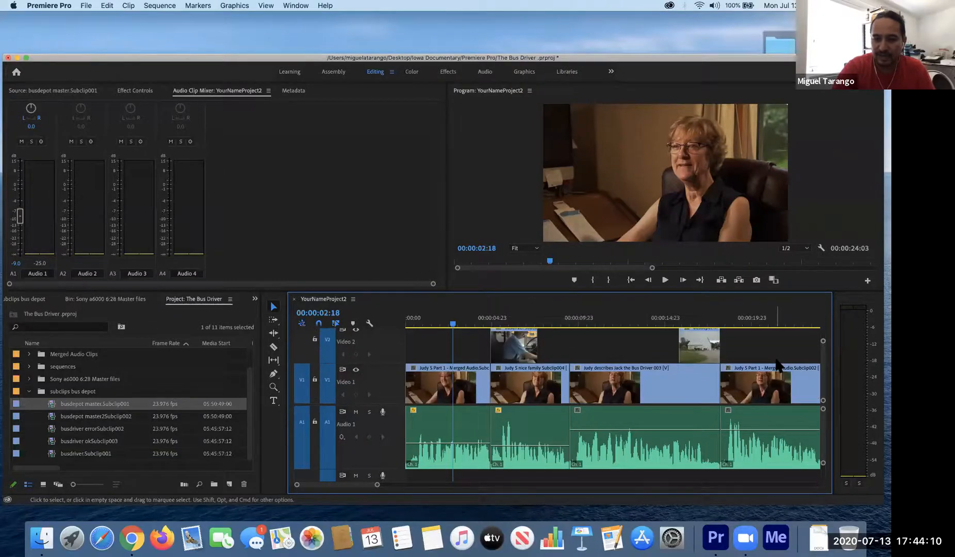
pyautogui.scroll(5, 774, 355)
pyautogui.hscroll(1, 775, 356)
pyautogui.scroll(-3, 775, 356)
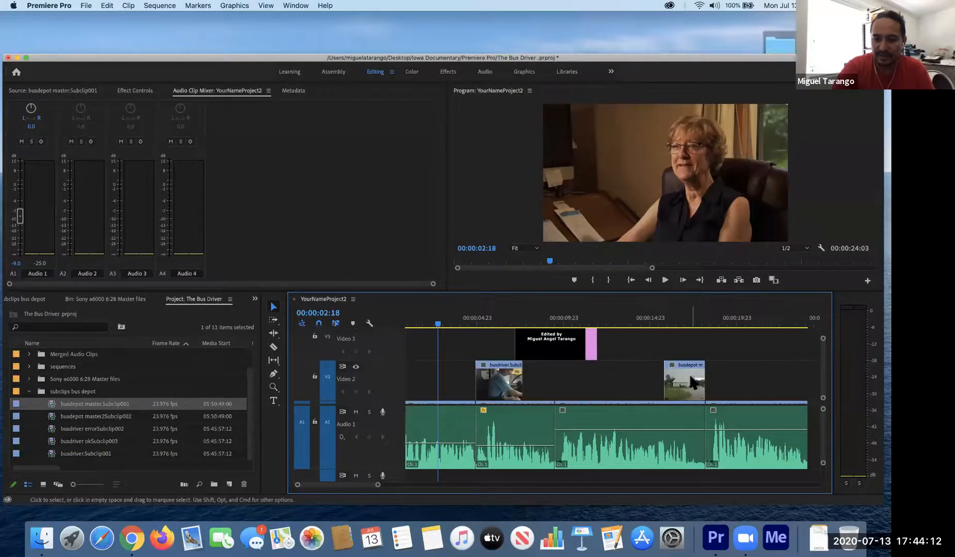
pyautogui.scroll(-3, 569, 365)
pyautogui.hscroll(-1, 569, 365)
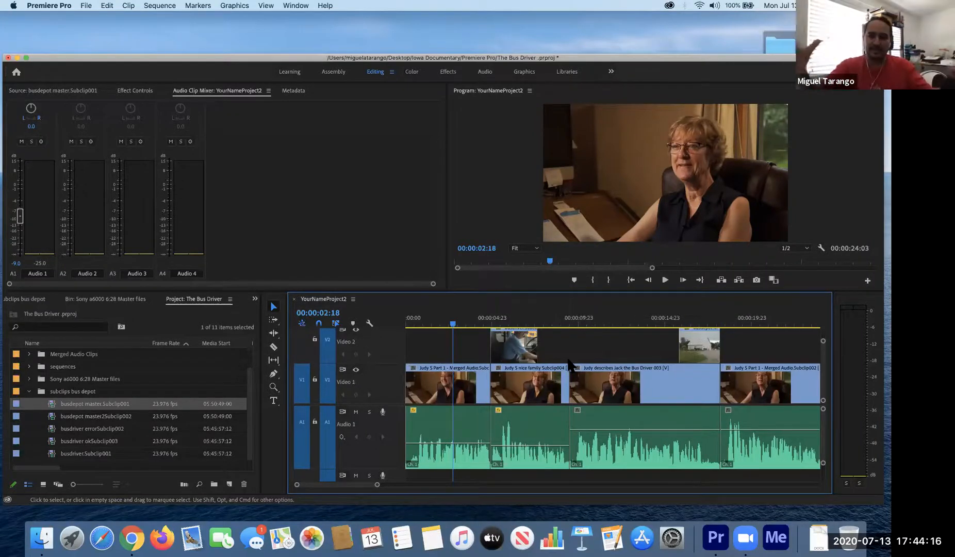
# Step: Lower the opening interview clip's volume line in the timeline to -15.42 dB and play through to 00:00:04:22
pyautogui.click(448, 444)
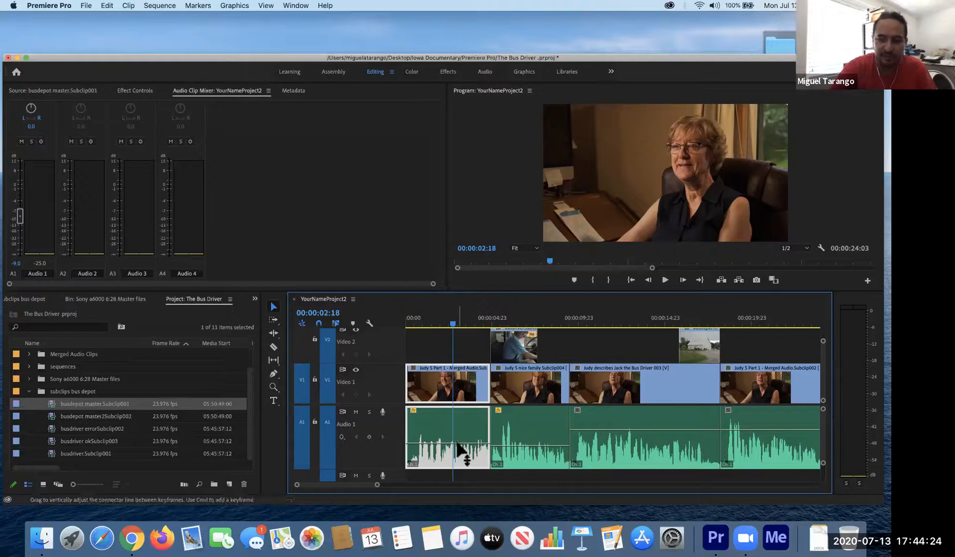
pyautogui.moveTo(457, 444)
pyautogui.mouseDown()
pyautogui.moveTo(456, 429)
pyautogui.moveTo(458, 448)
pyautogui.mouseUp()
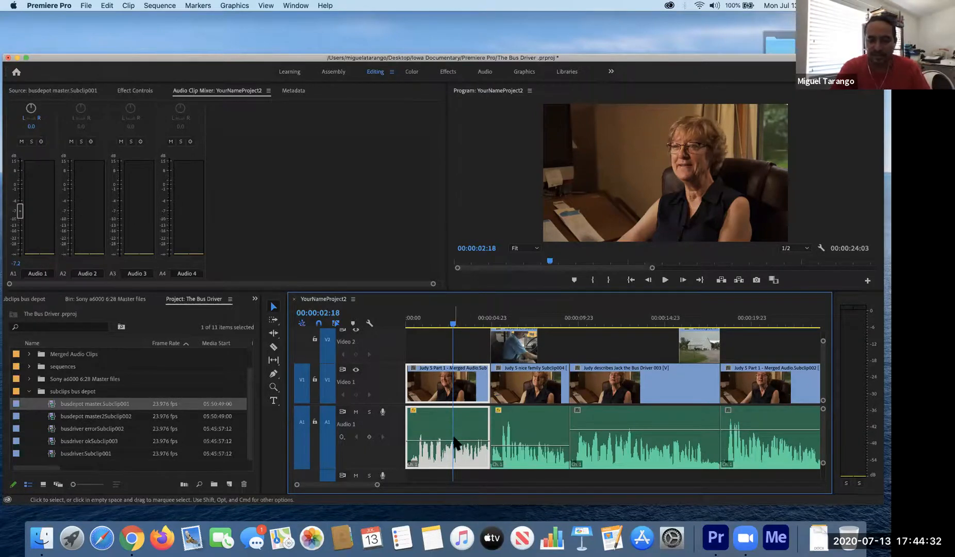
pyautogui.moveTo(454, 441)
pyautogui.mouseDown()
pyautogui.moveTo(453, 430)
pyautogui.moveTo(455, 450)
pyautogui.mouseUp()
pyautogui.press('space')
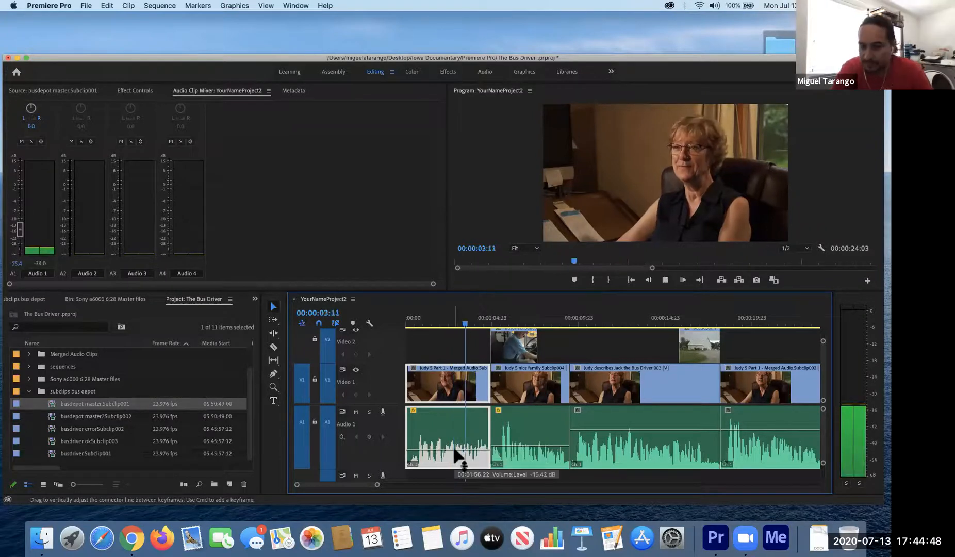
pyautogui.press('space')
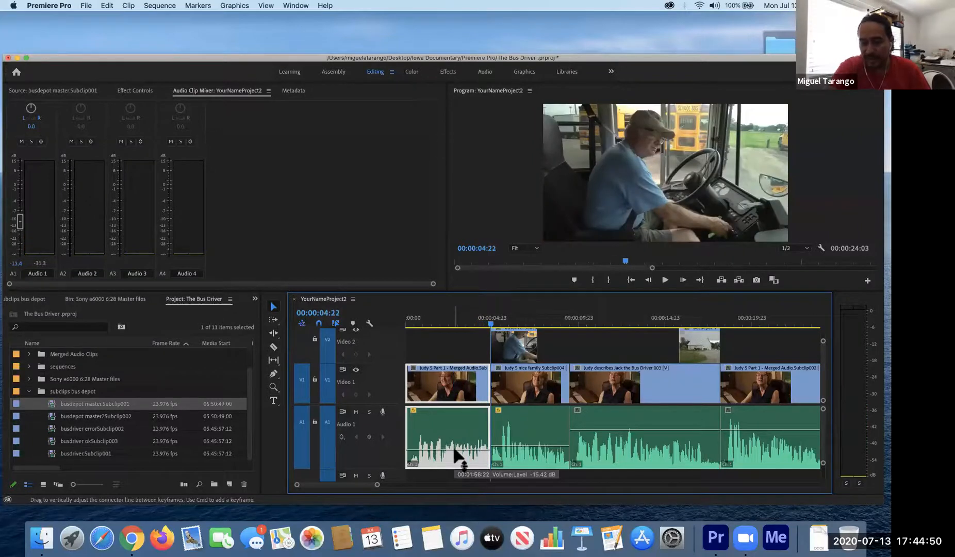
# Step: Raise the opening interview clip's volume line in stages to -2.7 dB, playing the sequence through to 00:00:16:09 to compare
pyautogui.moveTo(453, 454); pyautogui.dragTo(454, 441)
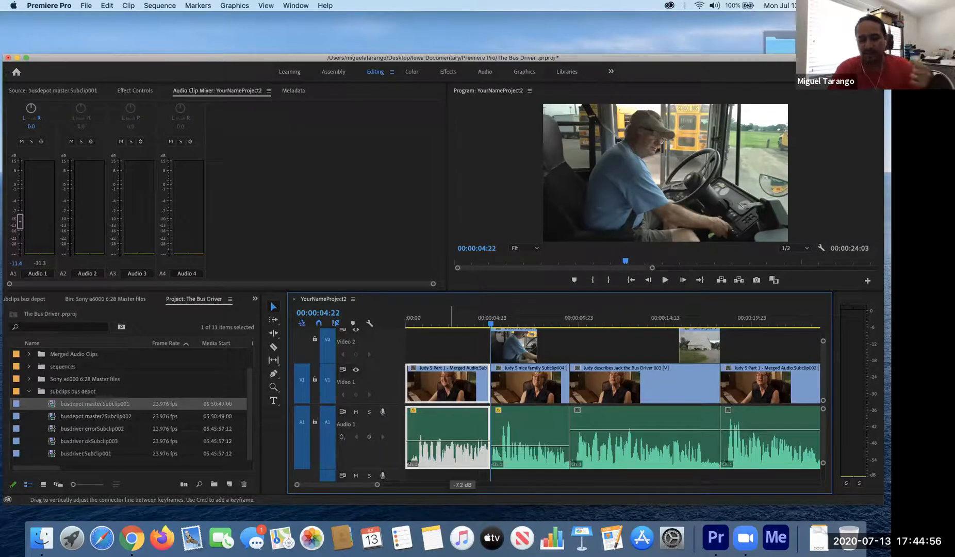
pyautogui.moveTo(453, 440); pyautogui.dragTo(454, 439)
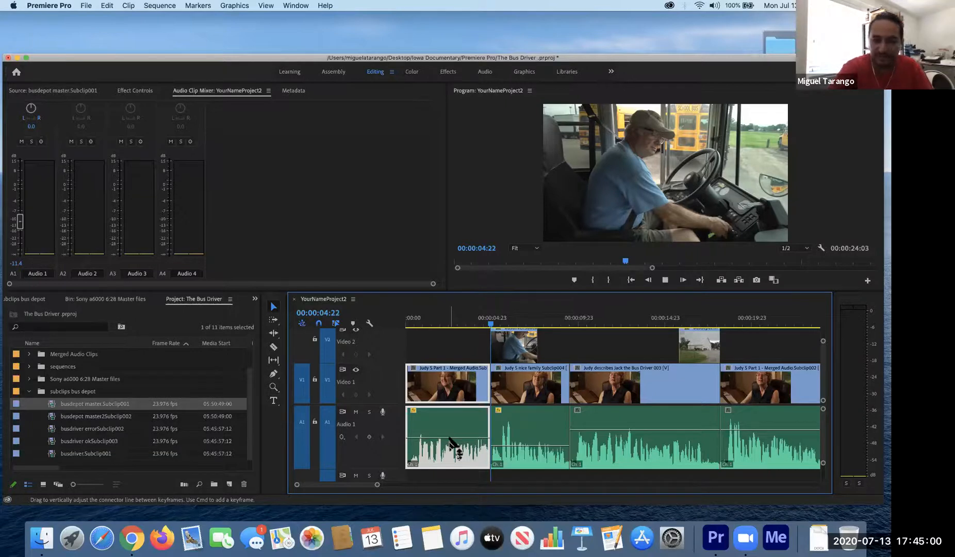
pyautogui.press('space')
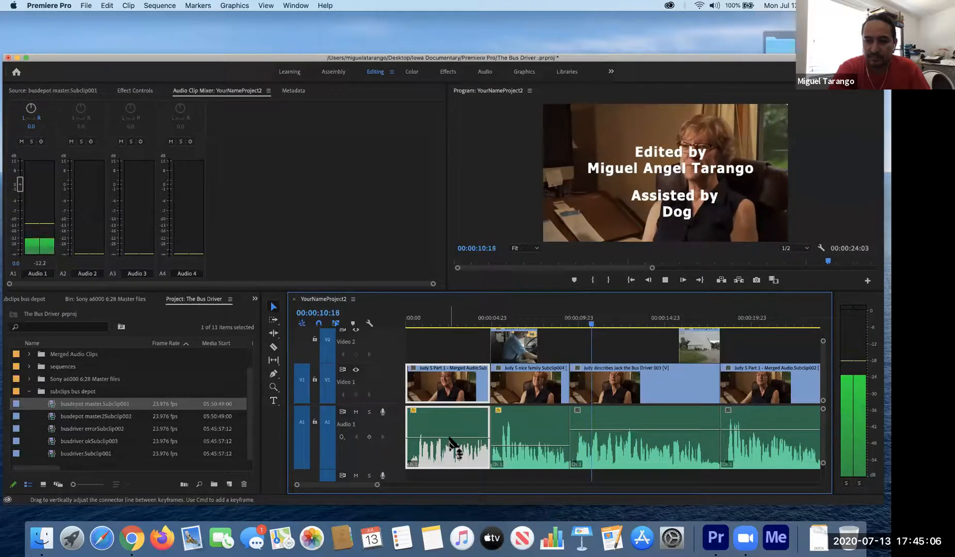
pyautogui.press('space')
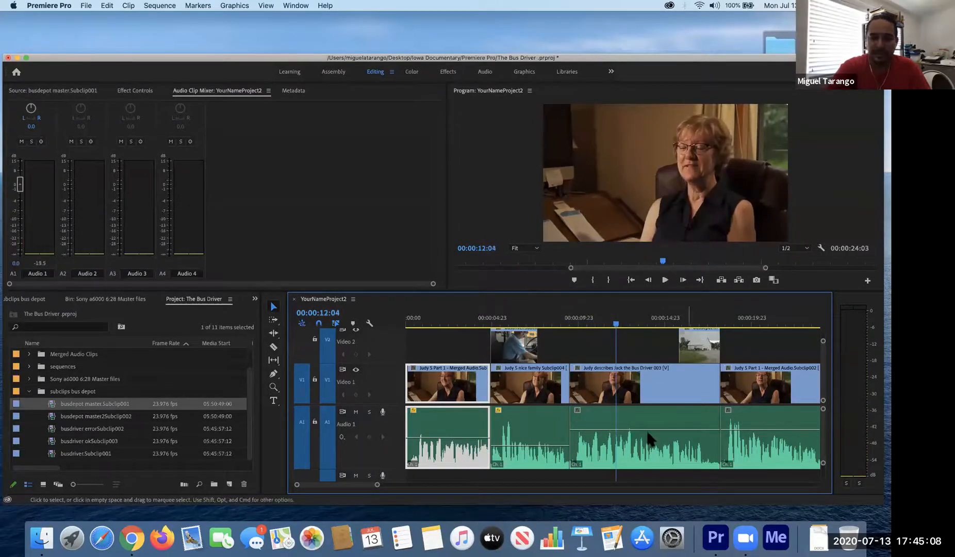
pyautogui.press('space')
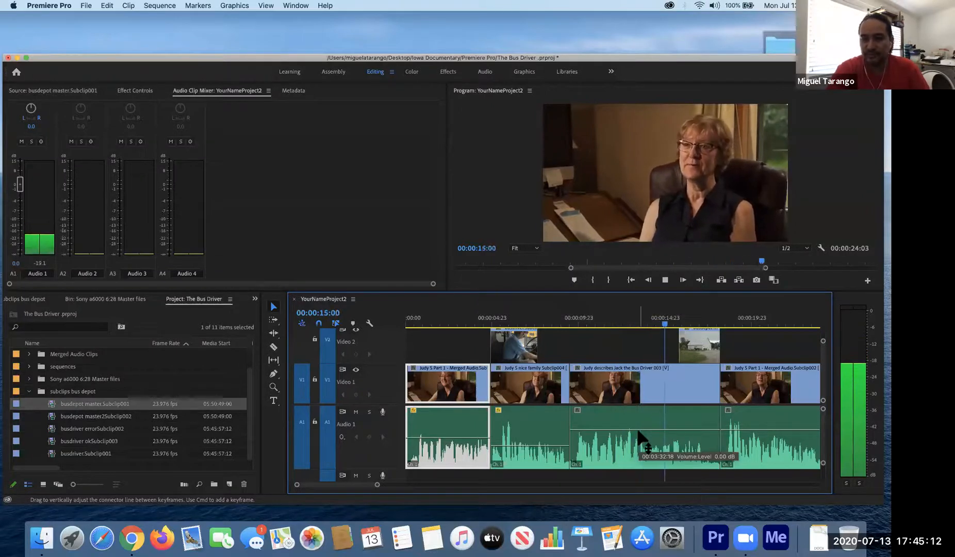
pyautogui.press('space')
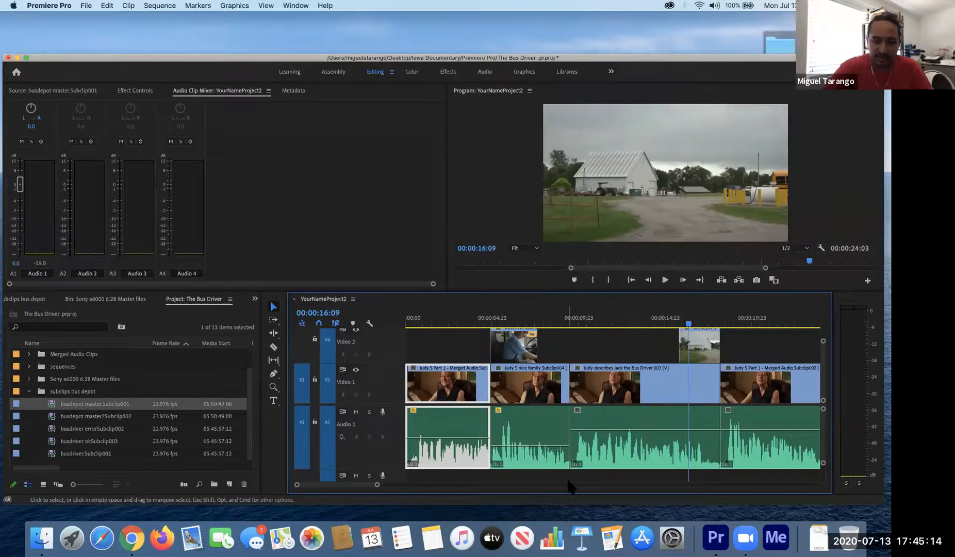
pyautogui.moveTo(473, 439); pyautogui.dragTo(474, 434)
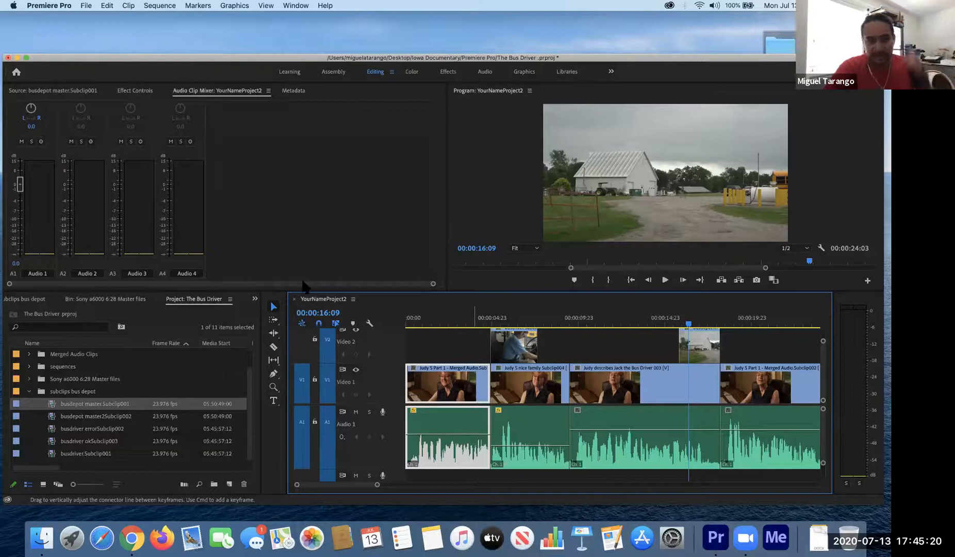
# Step: Set the opening interview clip's volume level to exactly -3.0 dB in its effect settings
pyautogui.click(134, 91)
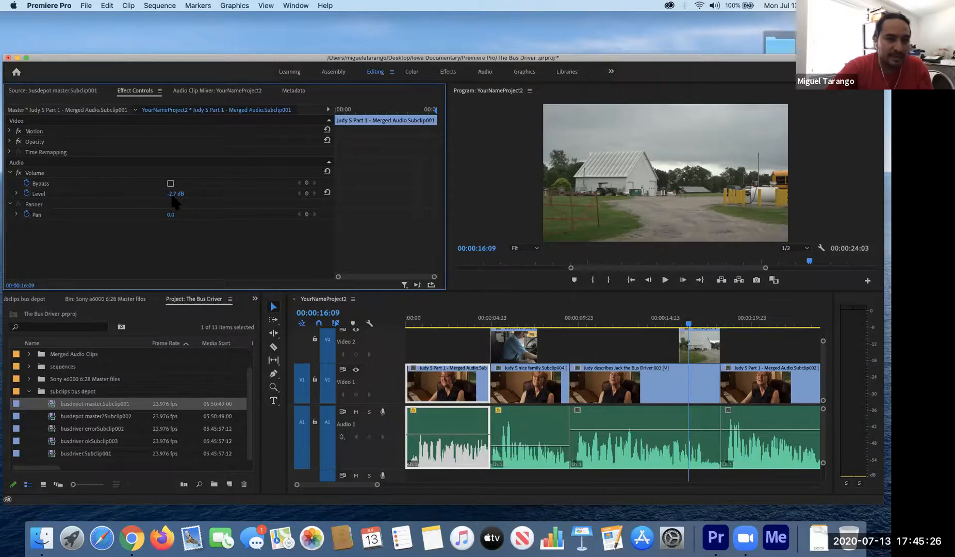
pyautogui.click(182, 192)
pyautogui.write('-3')
pyautogui.press('Return')
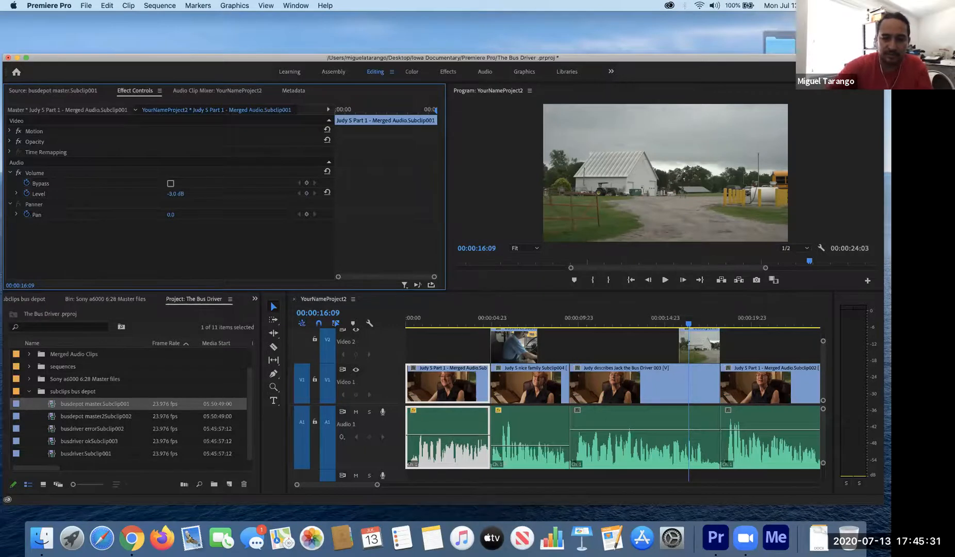
# Step: Set the second interview clip's volume level to -3.0 dB
pyautogui.click(542, 441)
pyautogui.click(177, 194)
pyautogui.write('-')
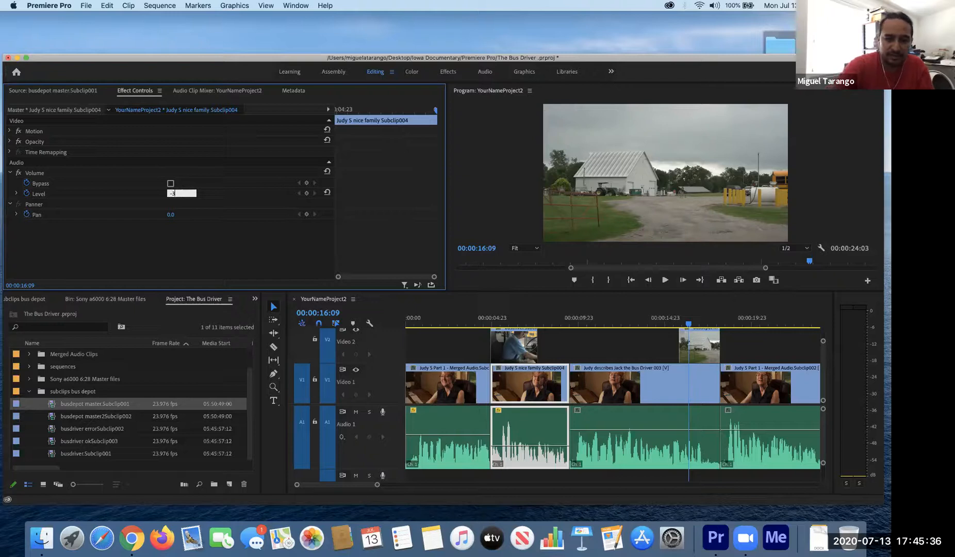
pyautogui.write('3')
pyautogui.press('Return')
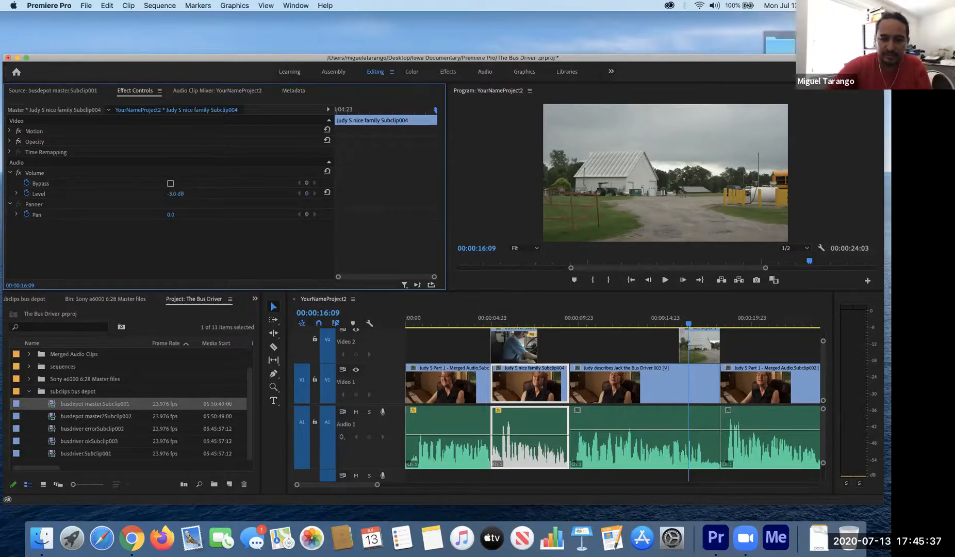
# Step: Set the volume level of the third interview clip, which describes the bus driver, to -3.0 dB
pyautogui.click(605, 416)
pyautogui.click(178, 193)
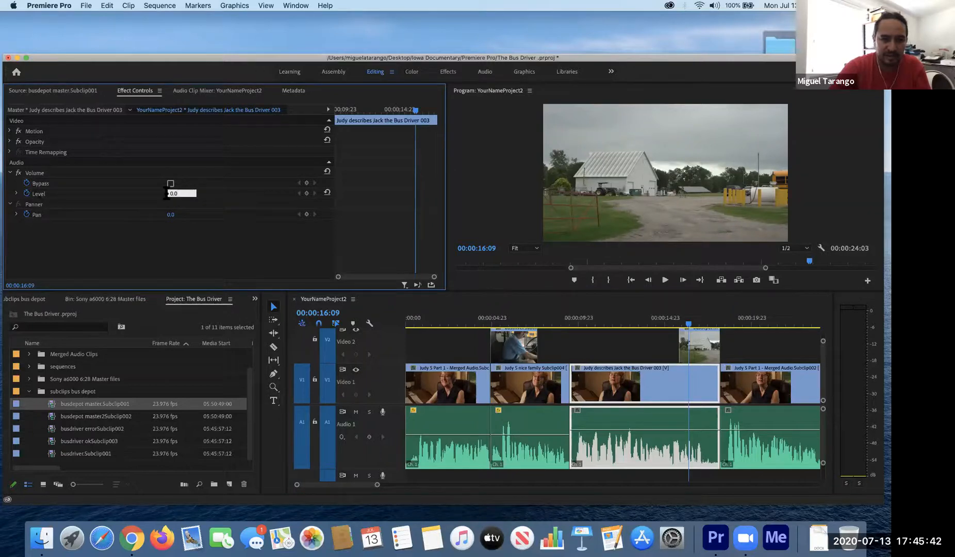
pyautogui.write('-3')
pyautogui.press('Return')
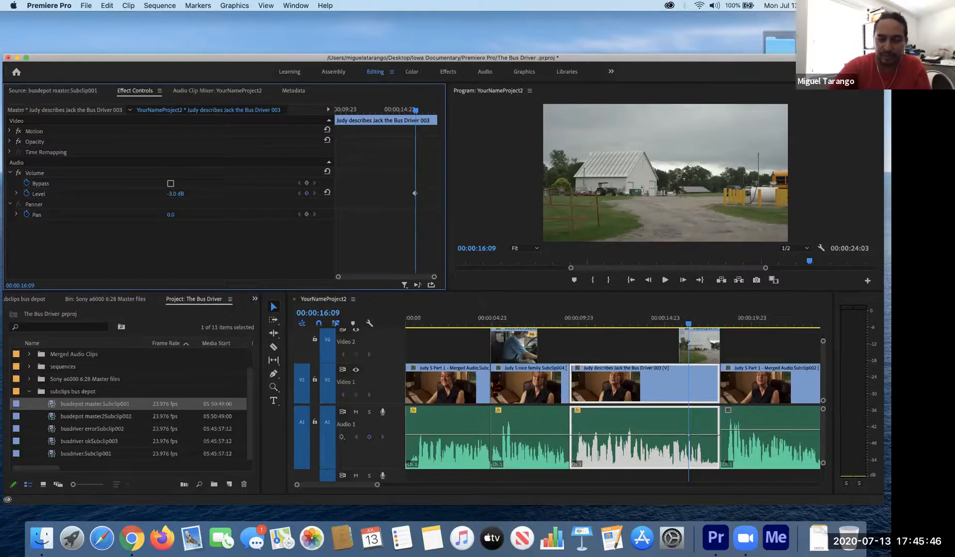
# Step: Set the last interview clip's volume level to -3.0 dB
pyautogui.click(771, 429)
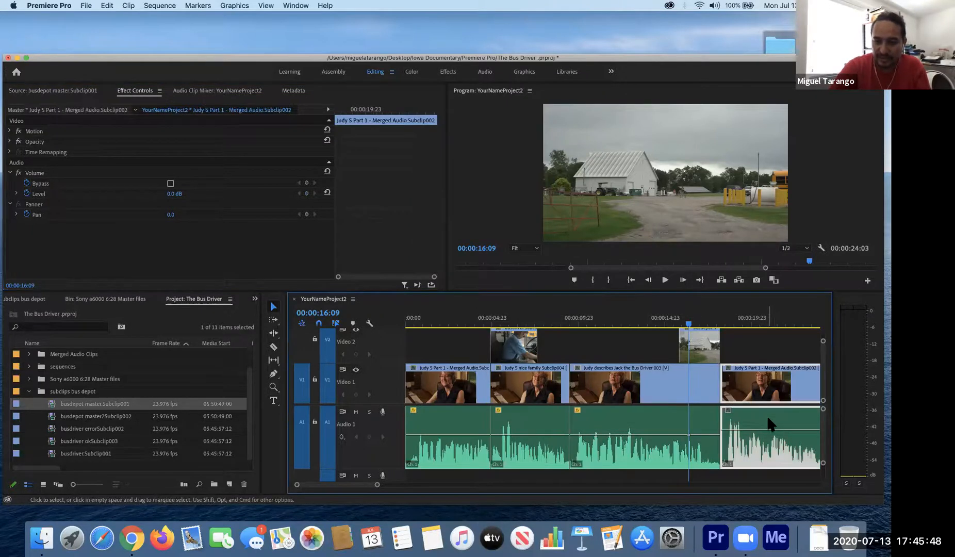
pyautogui.click(182, 192)
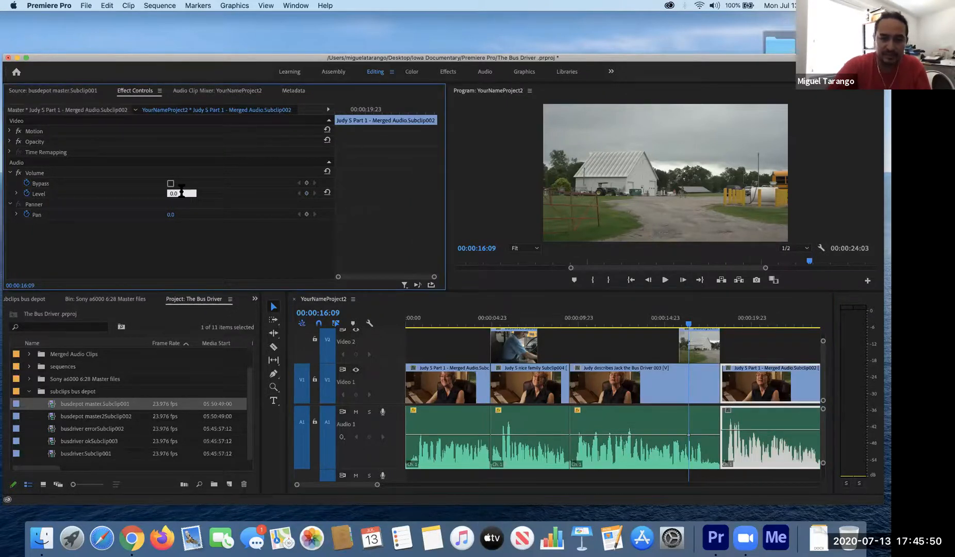
pyautogui.press('Return')
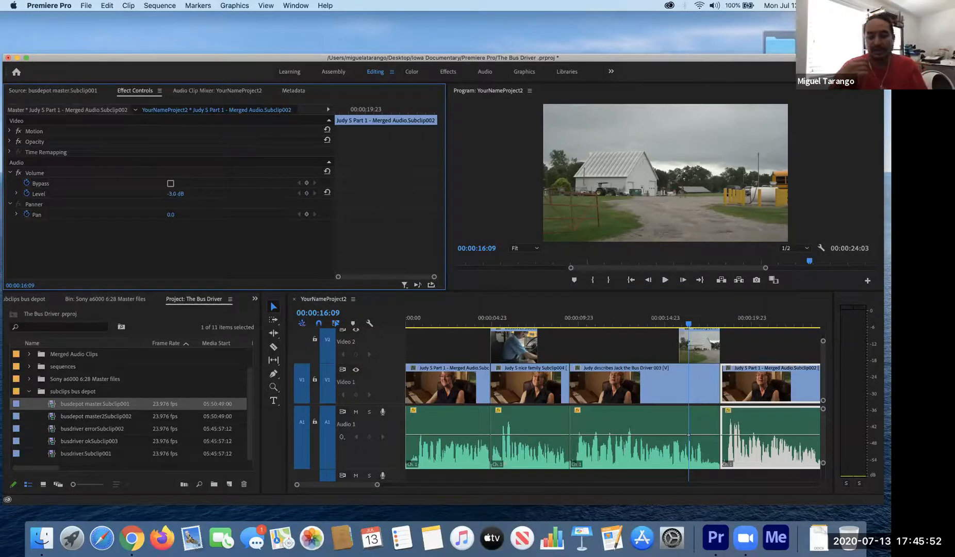
# Step: Check the volume level of each interview clip on the audio track in its effect settings
pyautogui.hscroll(4, 471, 381)
pyautogui.hscroll(-4, 470, 382)
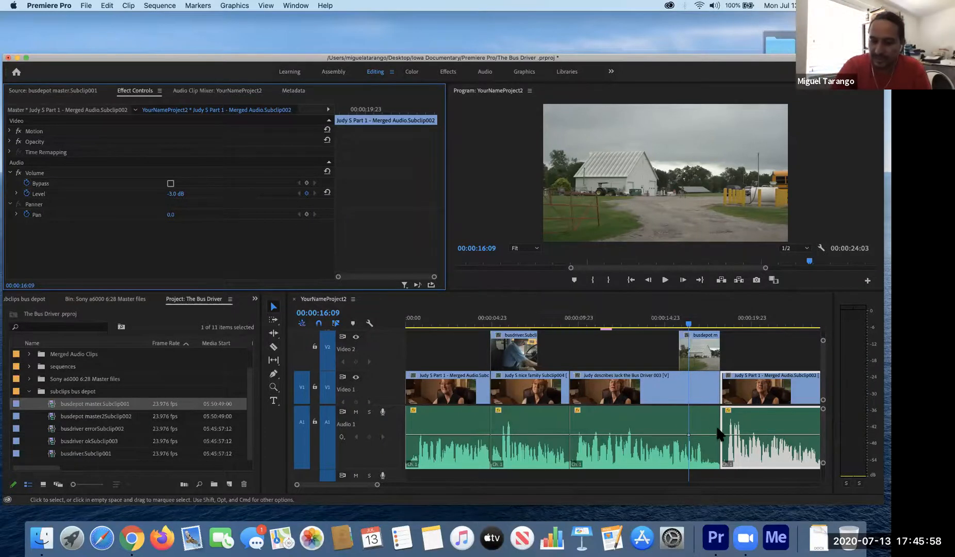
pyautogui.click(682, 420)
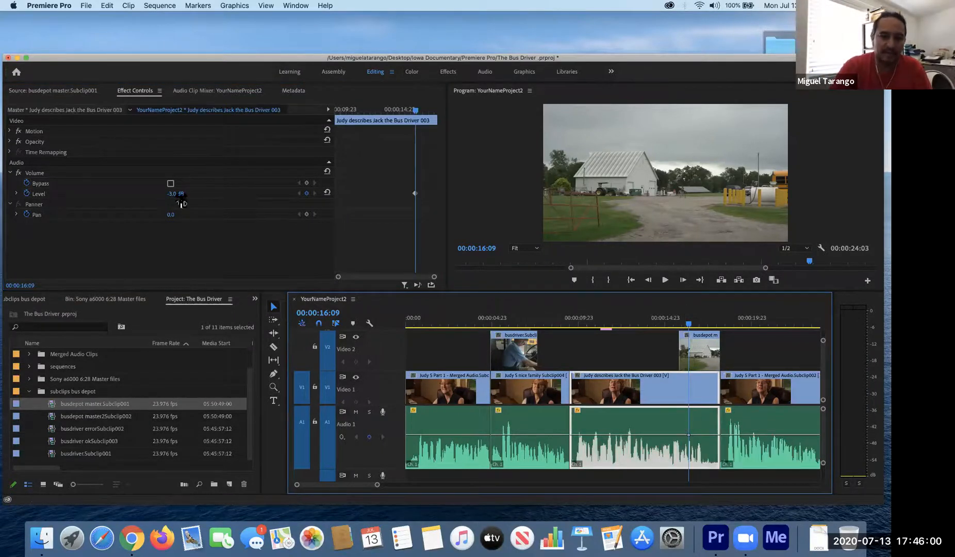
pyautogui.click(451, 419)
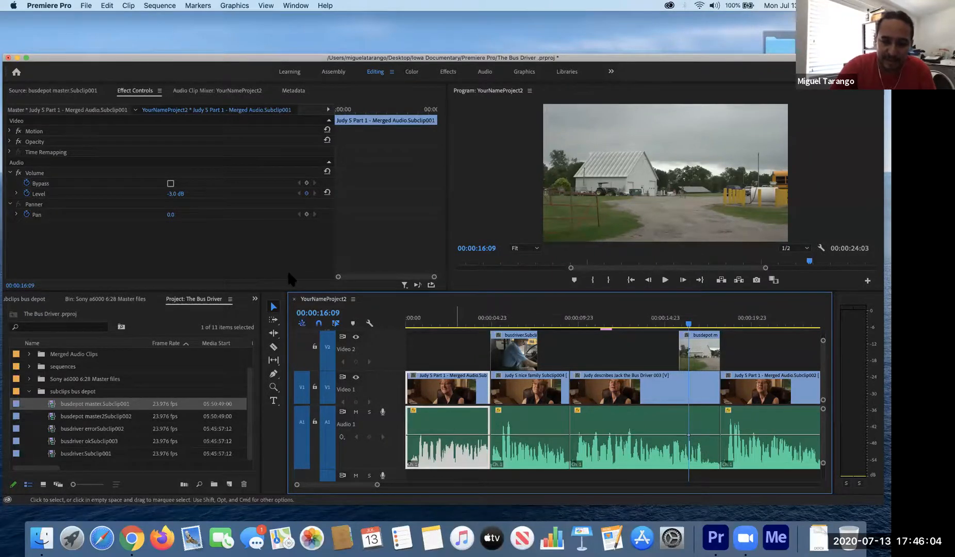
pyautogui.click(529, 417)
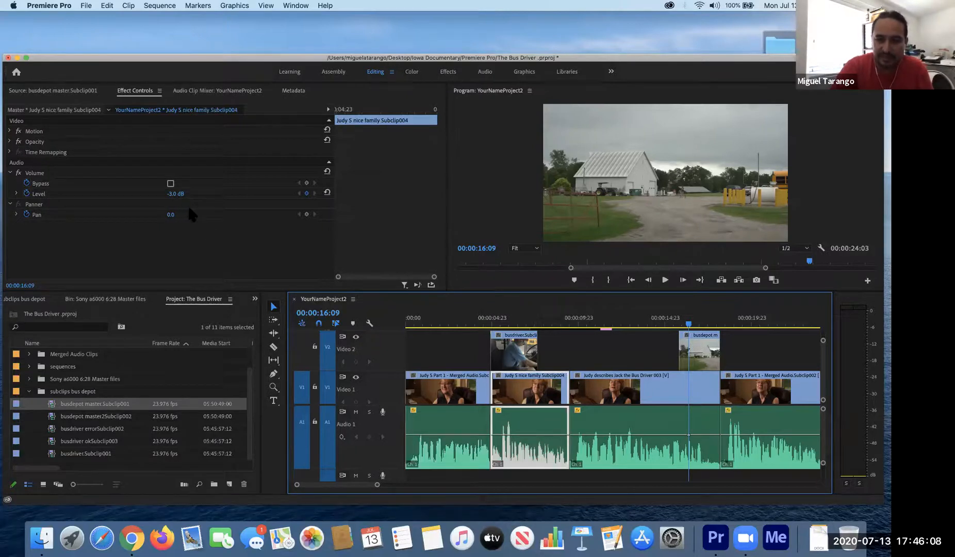
pyautogui.click(614, 413)
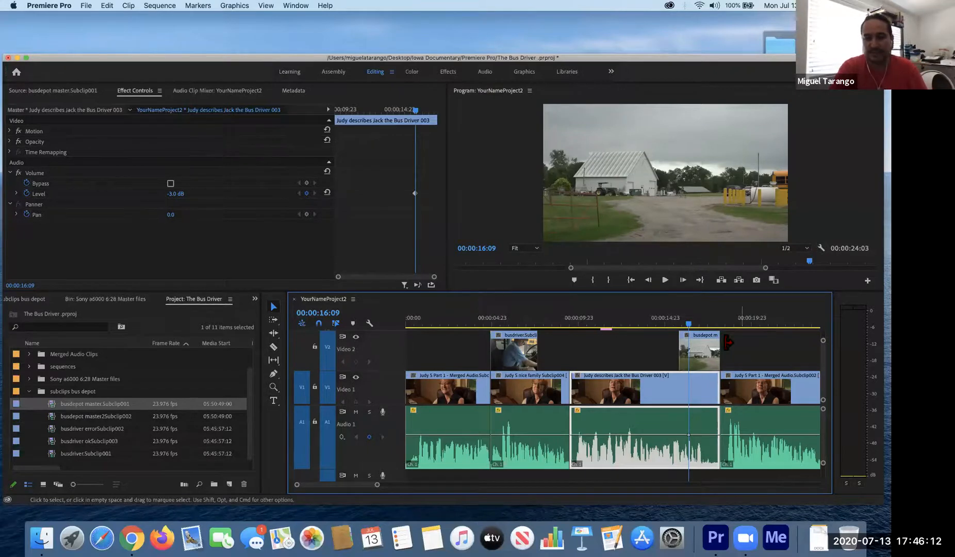
# Step: Play the sequence from the beginning through the third interview clip to judge the evened-out audio levels
pyautogui.moveTo(688, 324); pyautogui.dragTo(345, 353)
pyautogui.press('space')
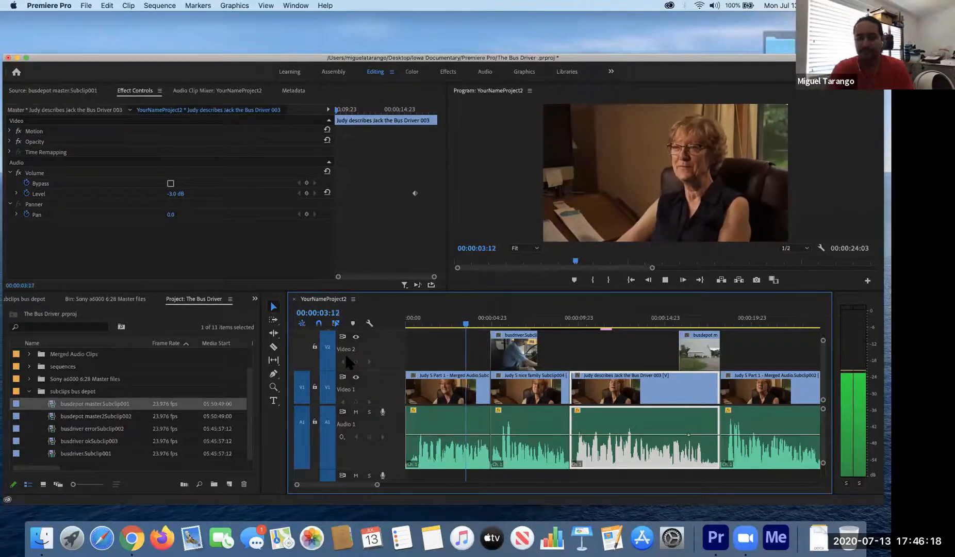
pyautogui.press('space')
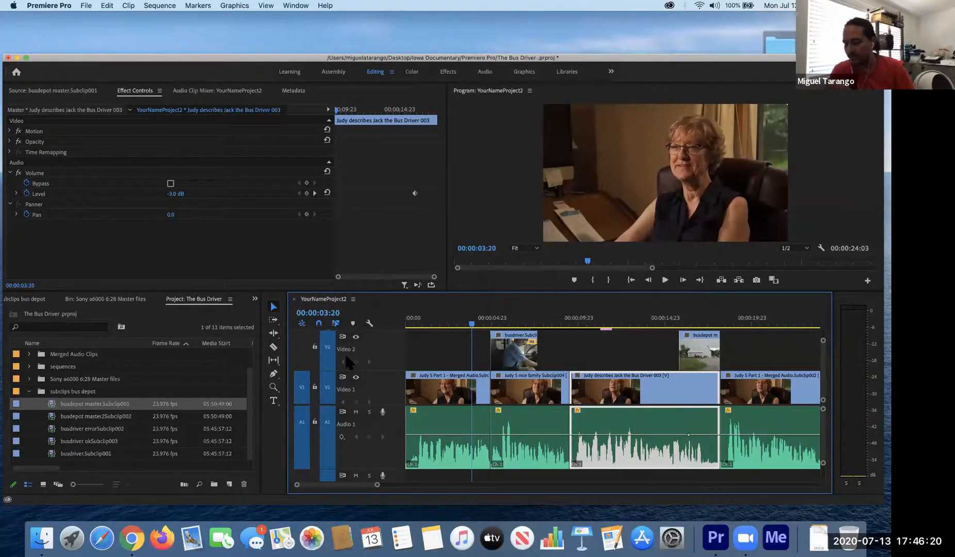
pyautogui.press('space')
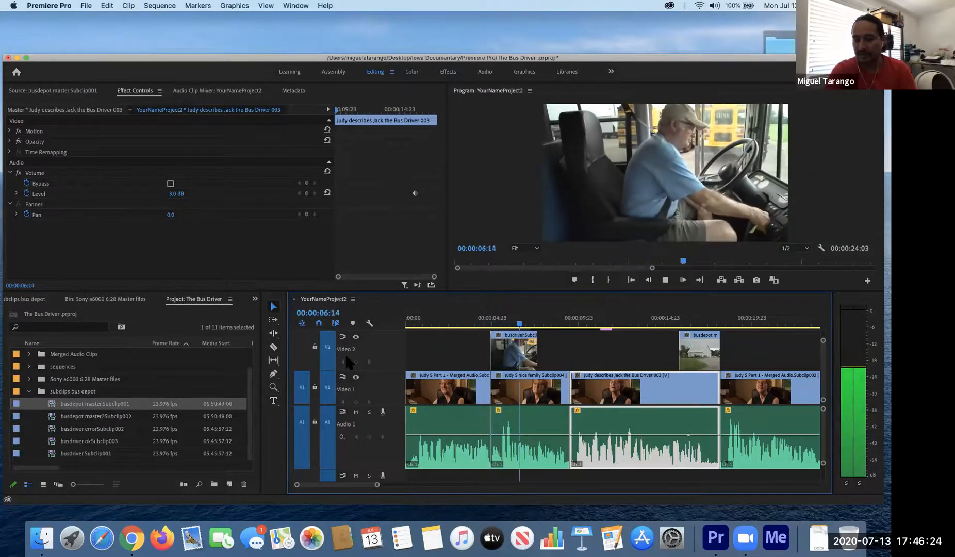
pyautogui.press('space')
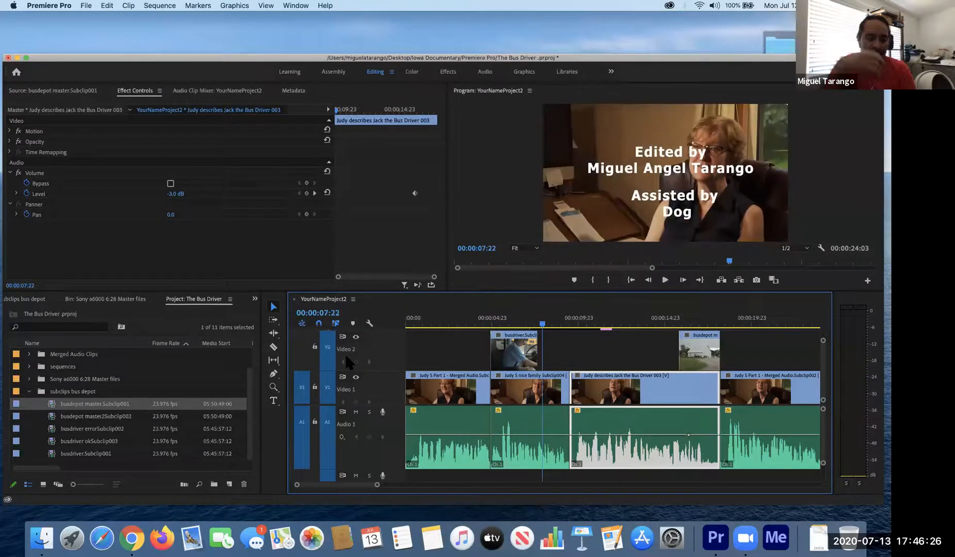
pyautogui.press('space')
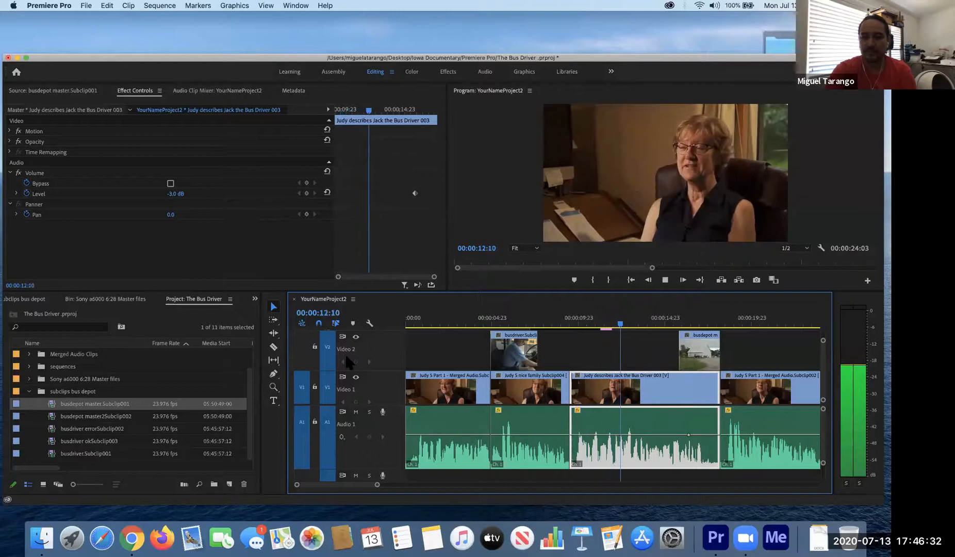
pyautogui.press('space')
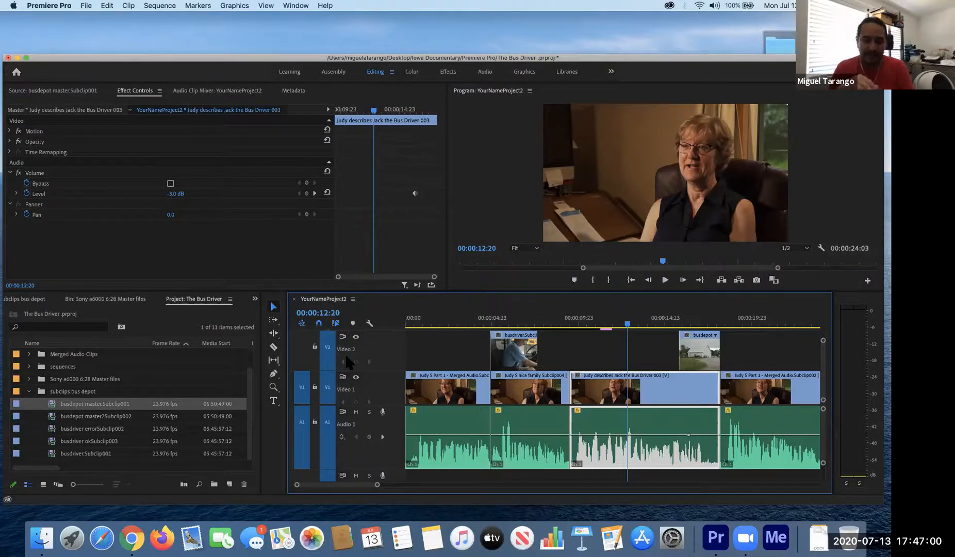
pyautogui.hscroll(3, 346, 360)
pyautogui.hscroll(-3, 346, 360)
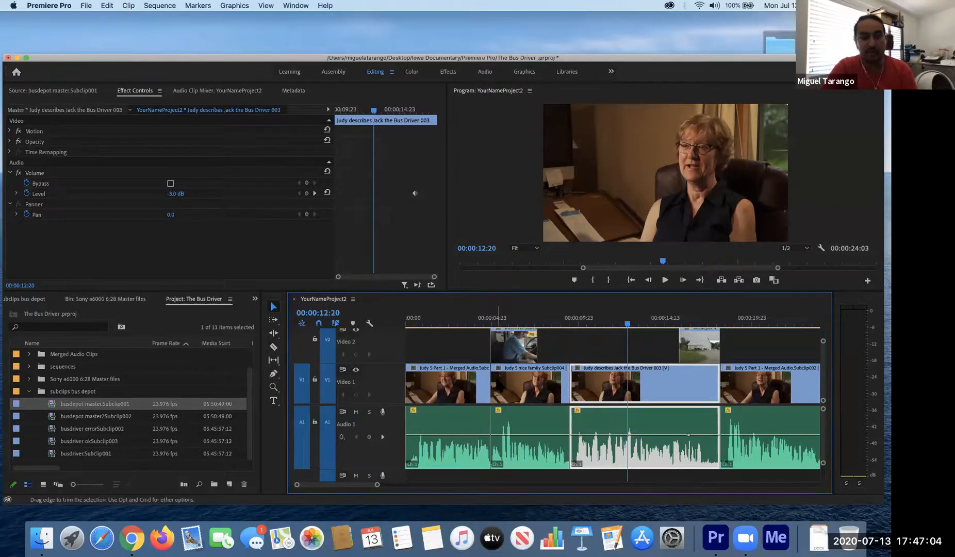
# Step: Collapse the subclips bus depot bin and save the project
pyautogui.click(29, 391)
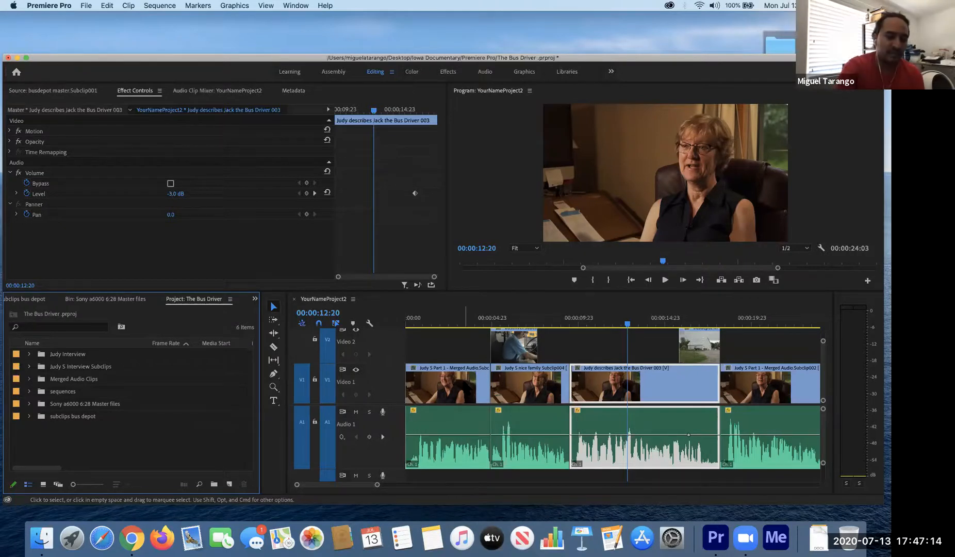
pyautogui.press('super+s')
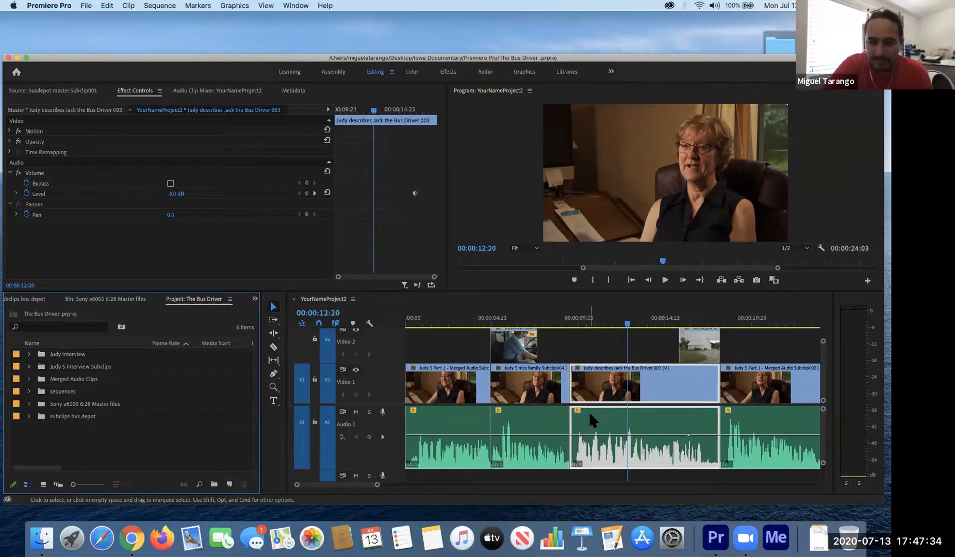
pyautogui.hscroll(3, 589, 411)
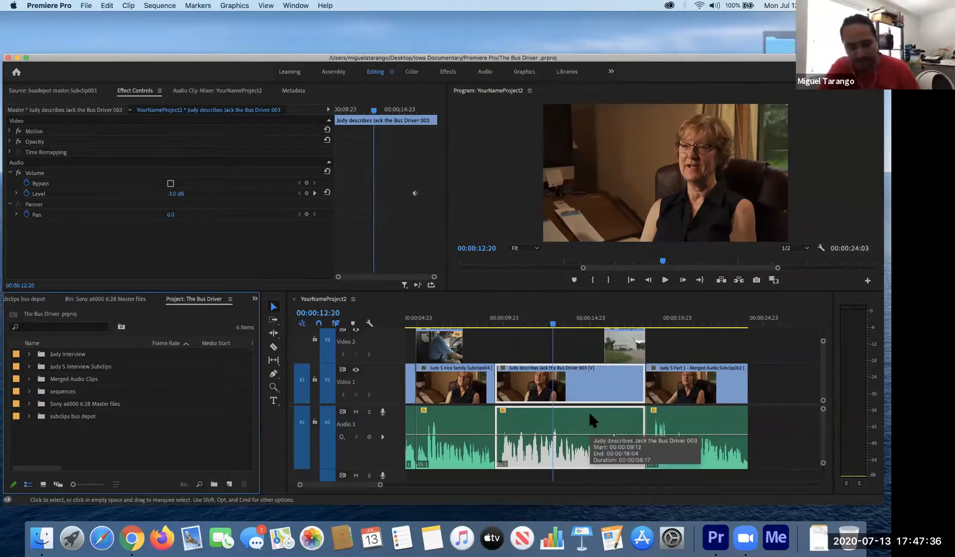
pyautogui.hscroll(-3, 589, 411)
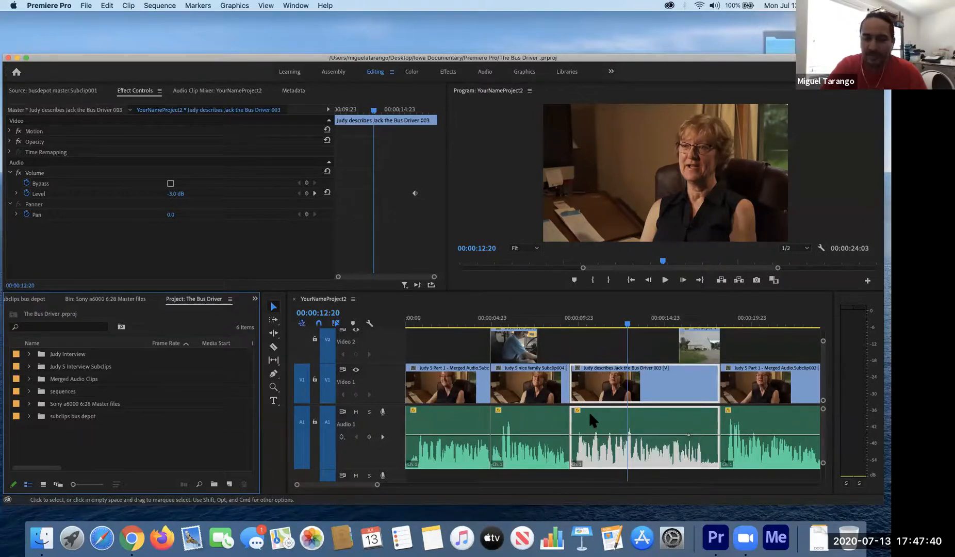
# Step: Apply the default transitions at the end of the last interview clip's video and audio, and play back the ending
pyautogui.click(55, 93)
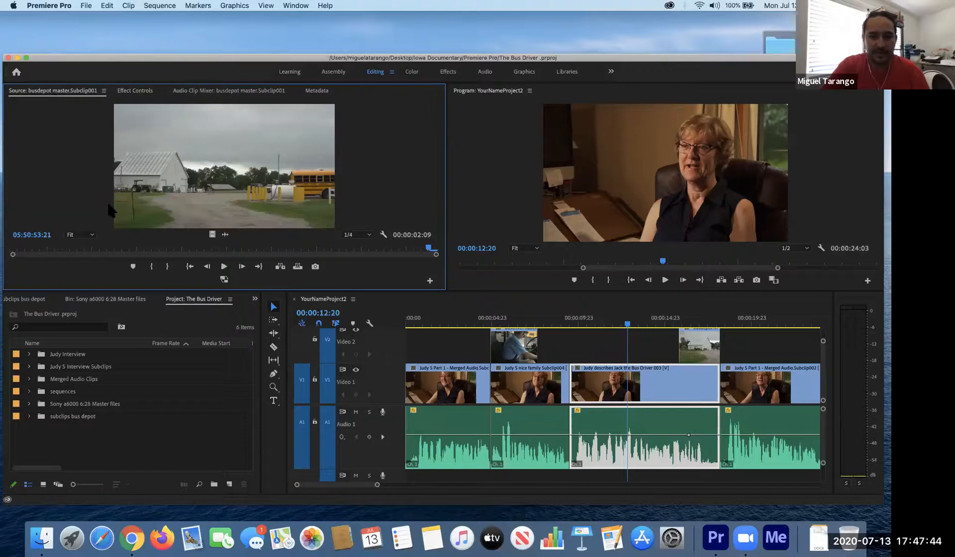
pyautogui.hscroll(5, 527, 399)
pyautogui.hscroll(3, 527, 400)
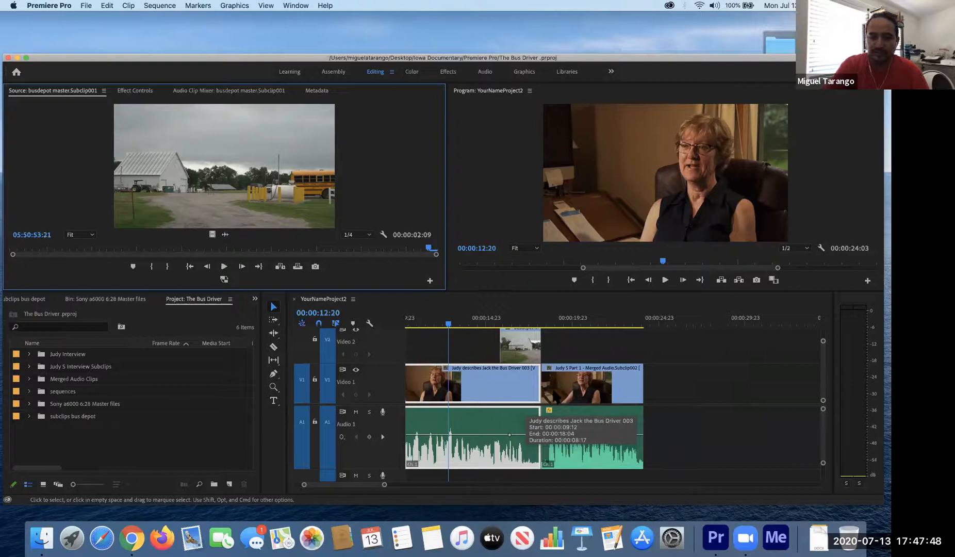
pyautogui.rightClick(640, 391)
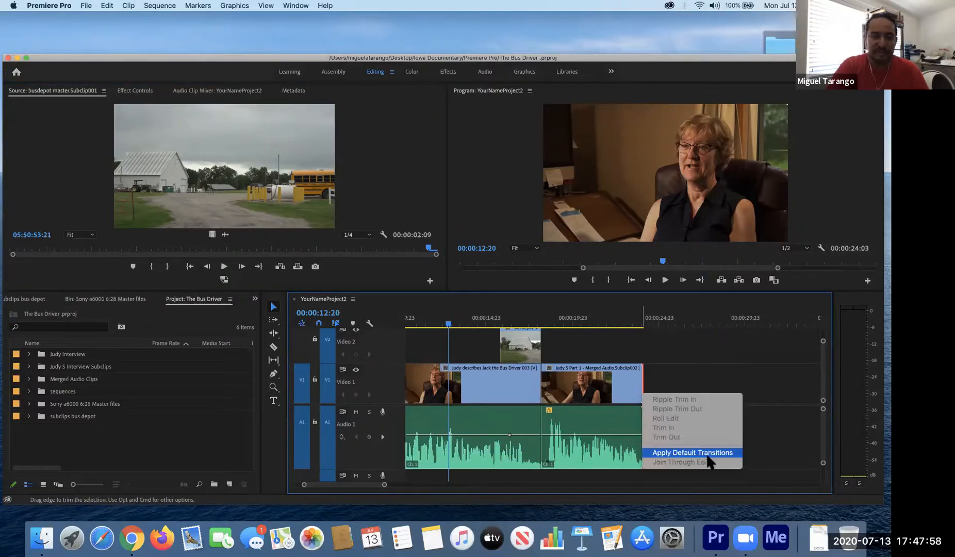
pyautogui.click(692, 453)
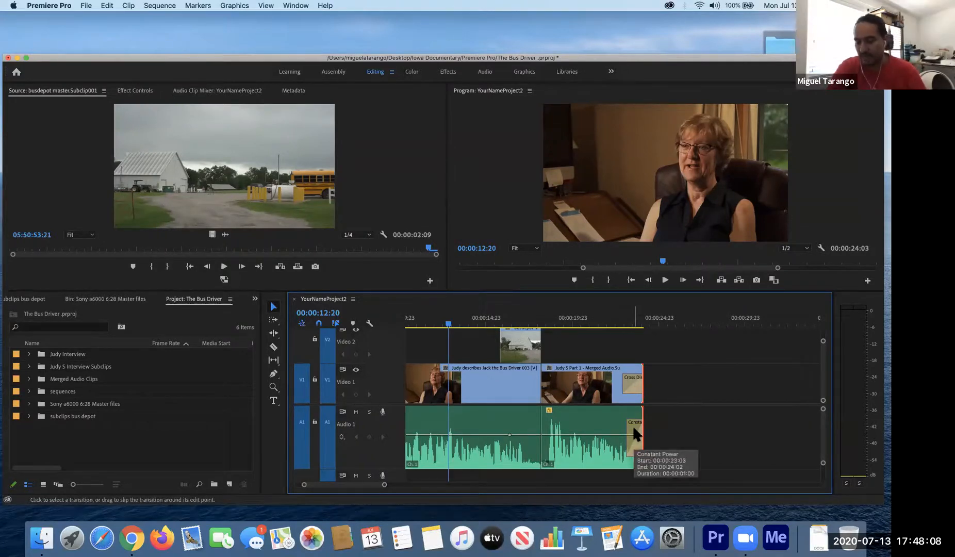
pyautogui.click(597, 323)
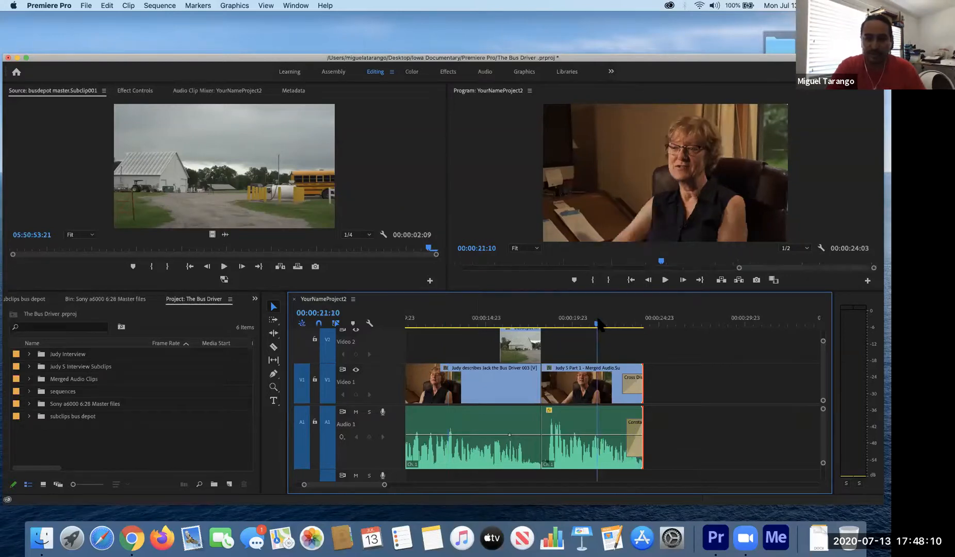
pyautogui.press('space')
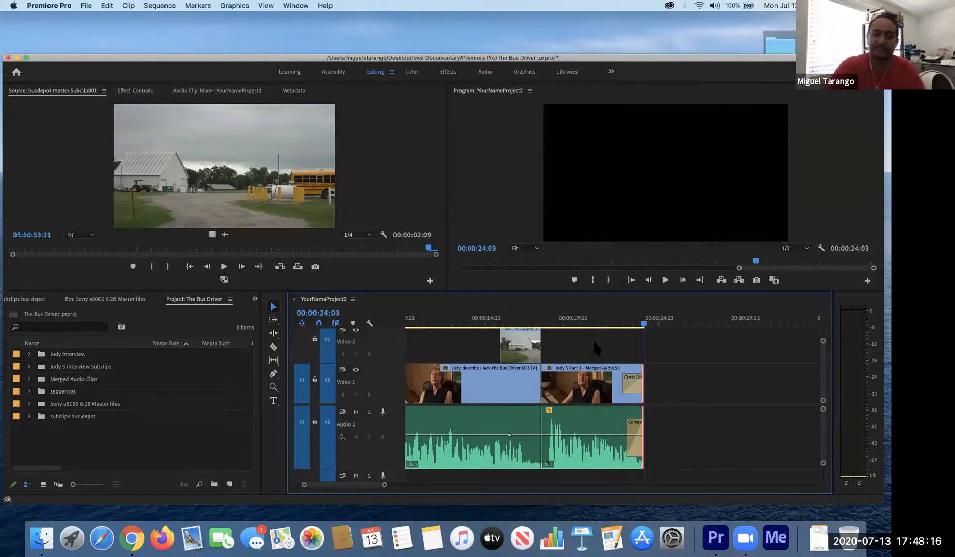
# Step: Apply the default transitions at the start of the opening interview clip's video and audio, and play back the opening
pyautogui.press('\\')
pyautogui.scroll(1, 585, 384)
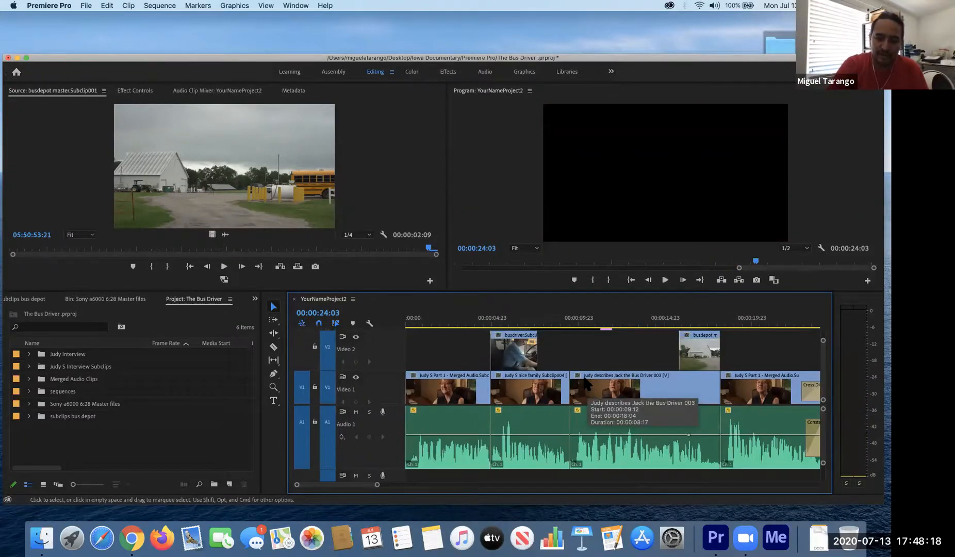
pyautogui.scroll(-1, 585, 385)
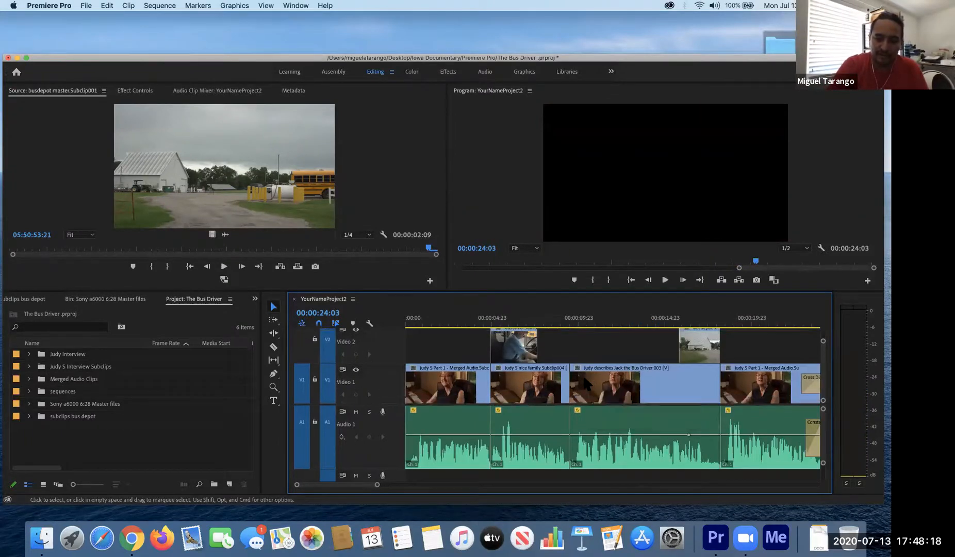
pyautogui.rightClick(408, 395)
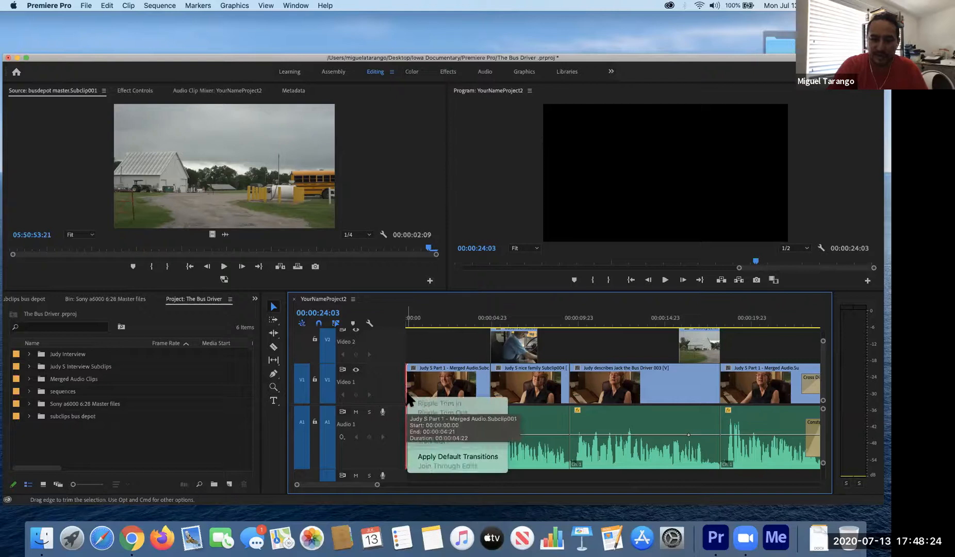
pyautogui.click(443, 453)
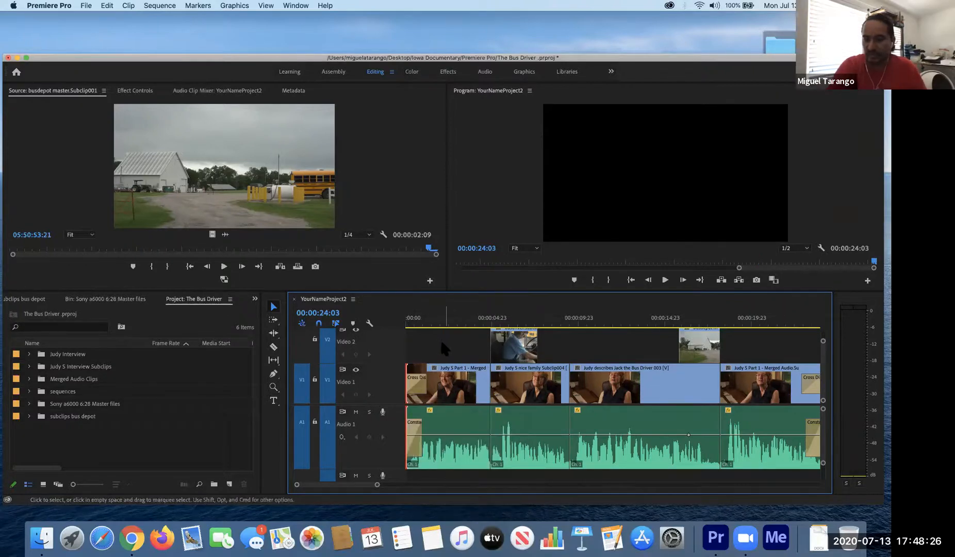
pyautogui.moveTo(445, 322); pyautogui.dragTo(382, 322)
pyautogui.press('space')
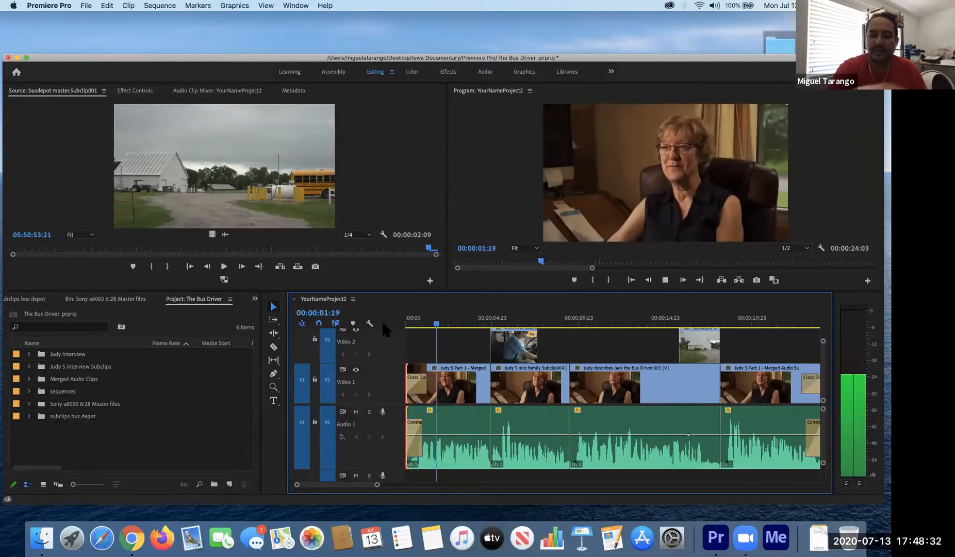
pyautogui.press('space')
pyautogui.hscroll(10, 381, 321)
pyautogui.hscroll(-10, 522, 402)
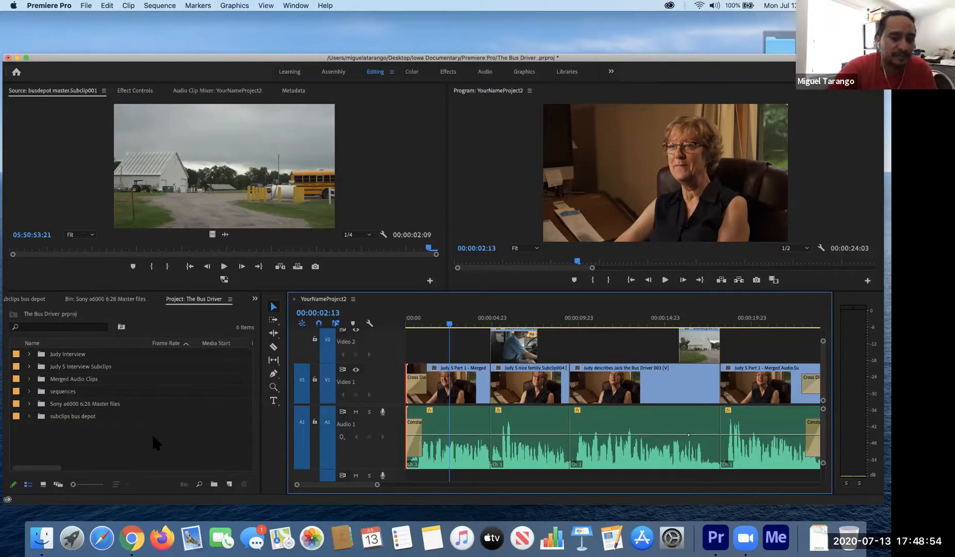
# Step: Expand the sequences bin and open the media export settings for the YourNameProject2 sequence
pyautogui.click(29, 391)
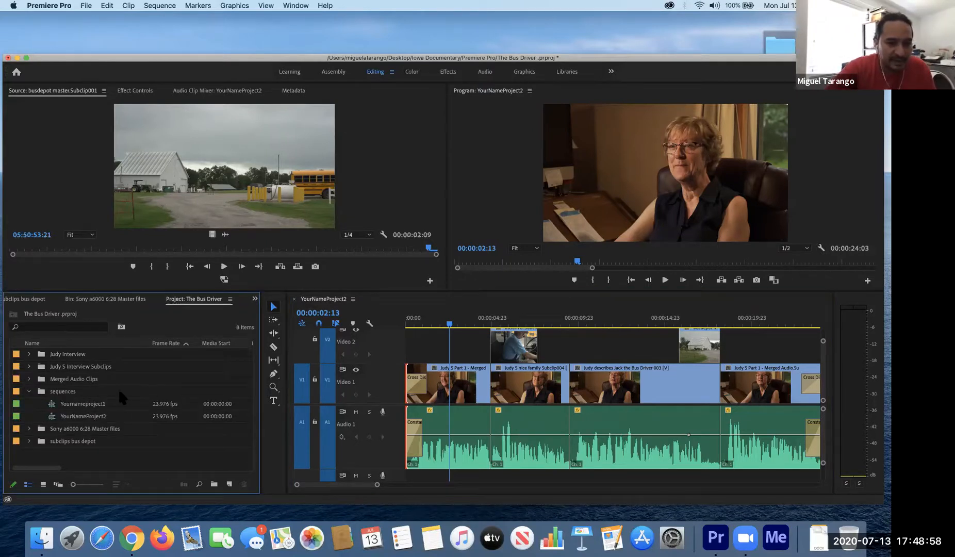
pyautogui.click(76, 418)
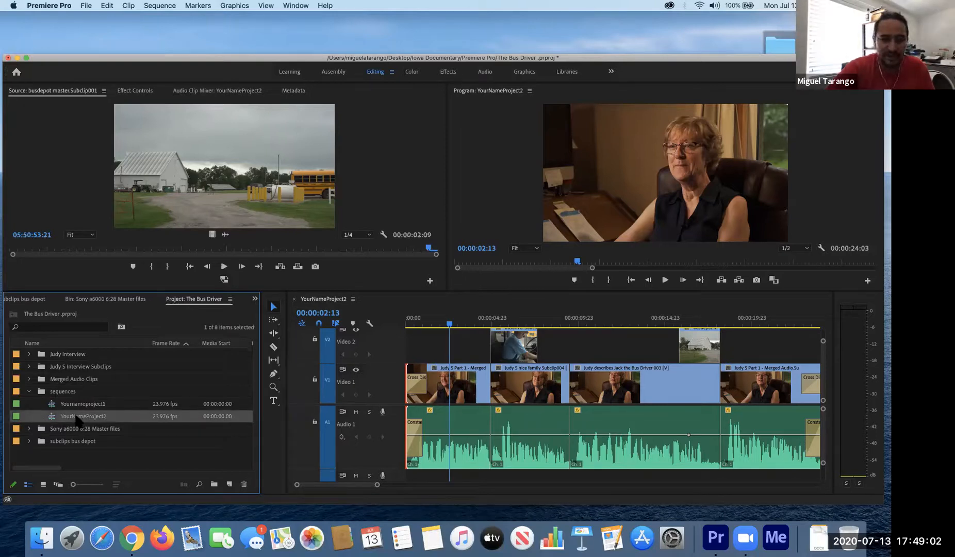
pyautogui.click(87, 6)
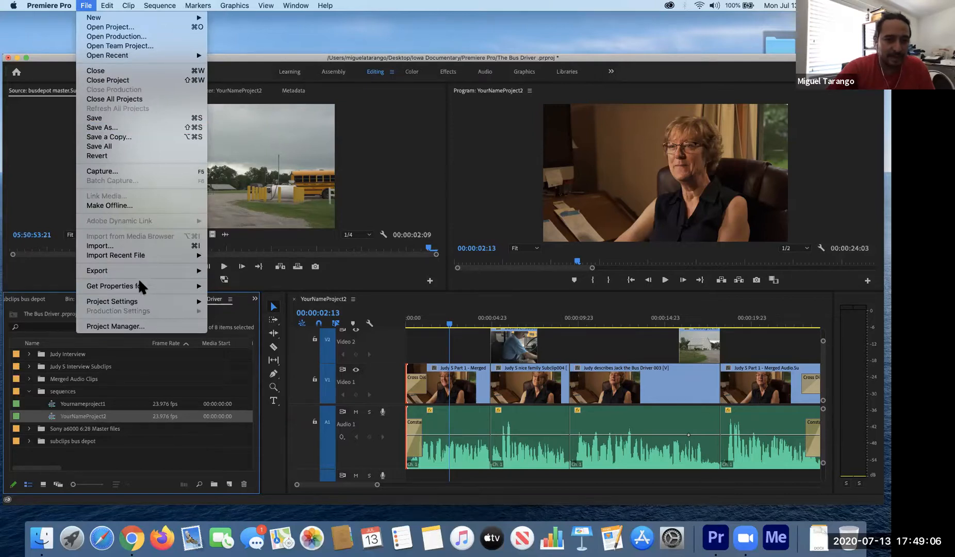
pyautogui.moveTo(147, 270)
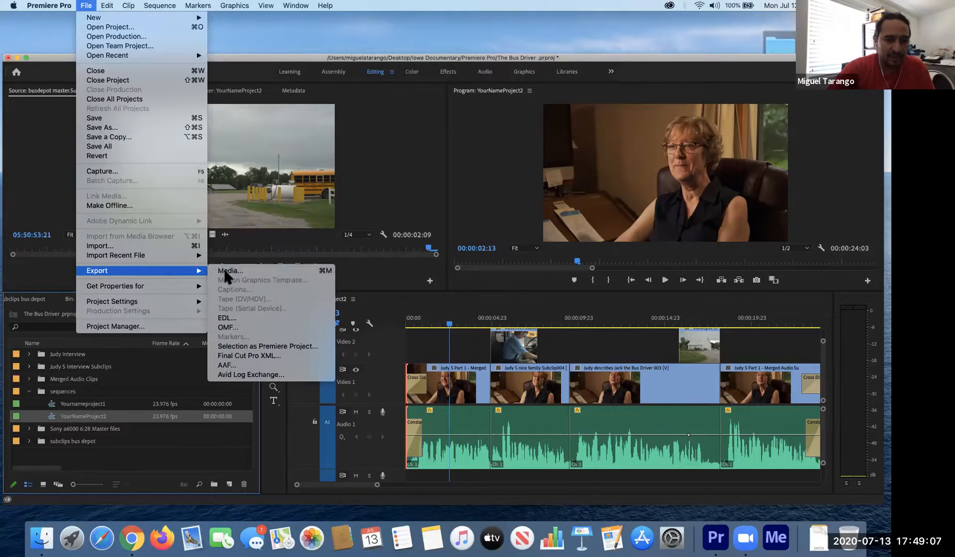
pyautogui.click(253, 274)
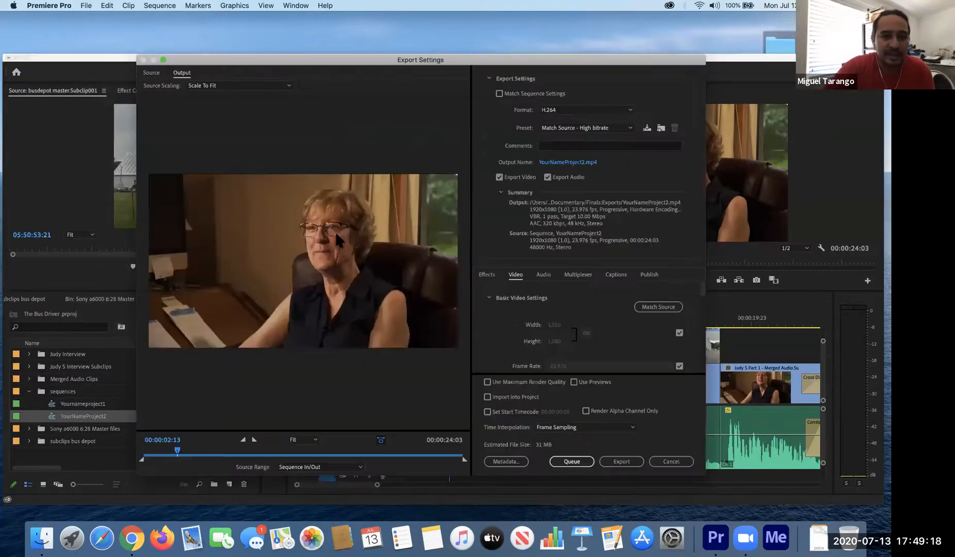
pyautogui.moveTo(395, 63)
pyautogui.mouseDown()
pyautogui.moveTo(366, 50)
pyautogui.moveTo(386, 52)
pyautogui.mouseUp()
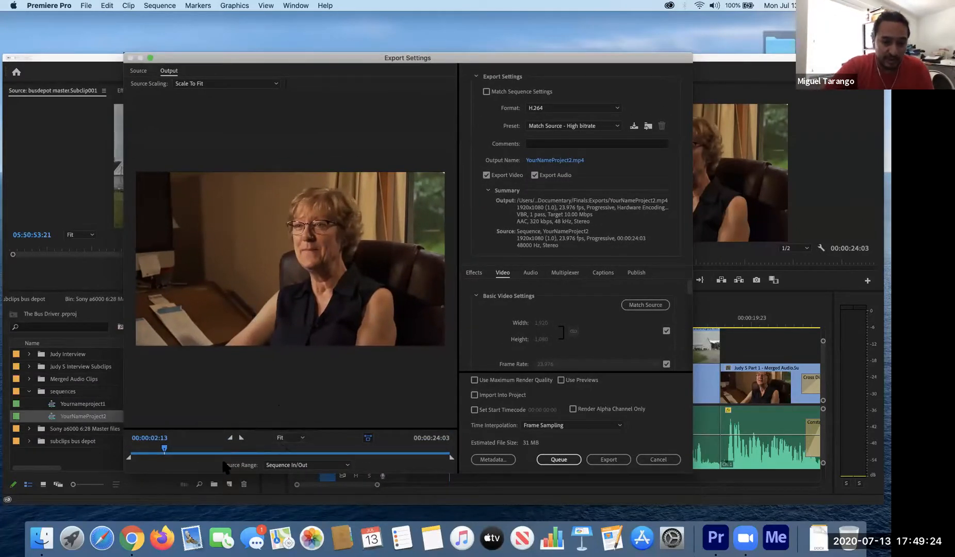
# Step: Set the export's source range to Entire Sequence, its format to H.264 and its preset to Vimeo 480p SD Wide
pyautogui.click(307, 465)
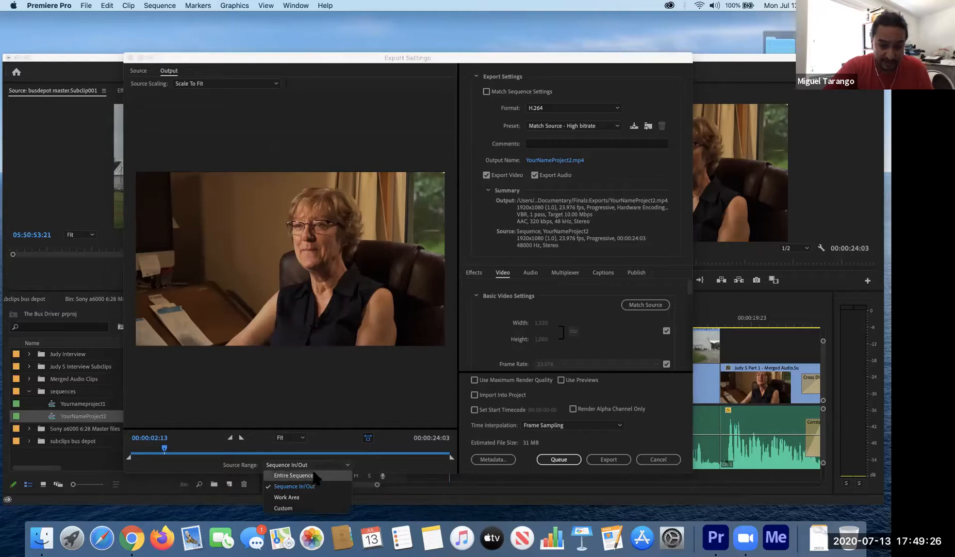
pyautogui.click(312, 475)
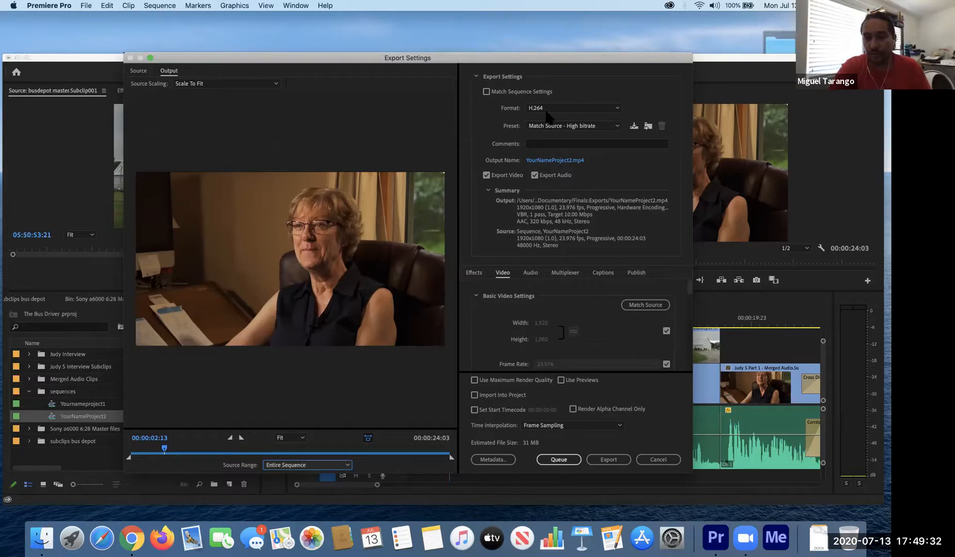
pyautogui.click(611, 111)
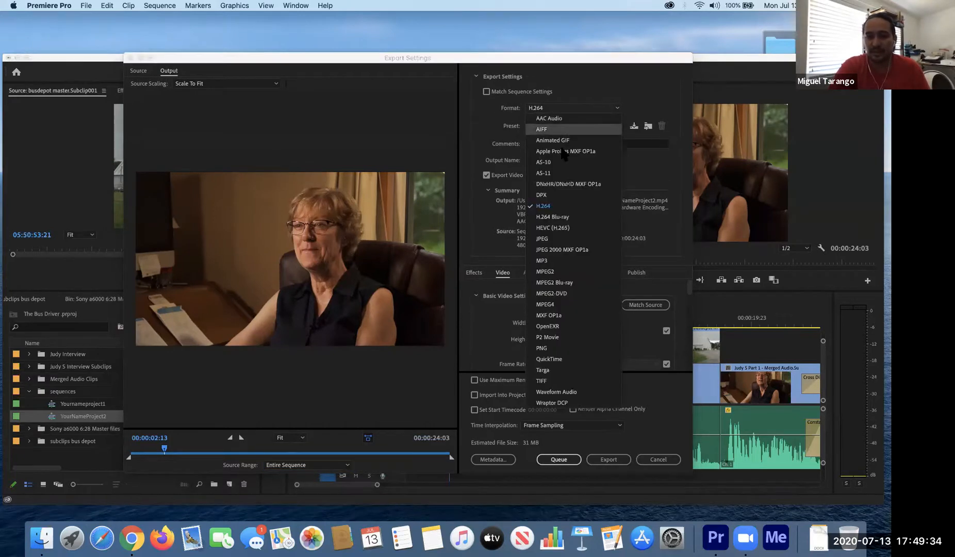
pyautogui.click(580, 206)
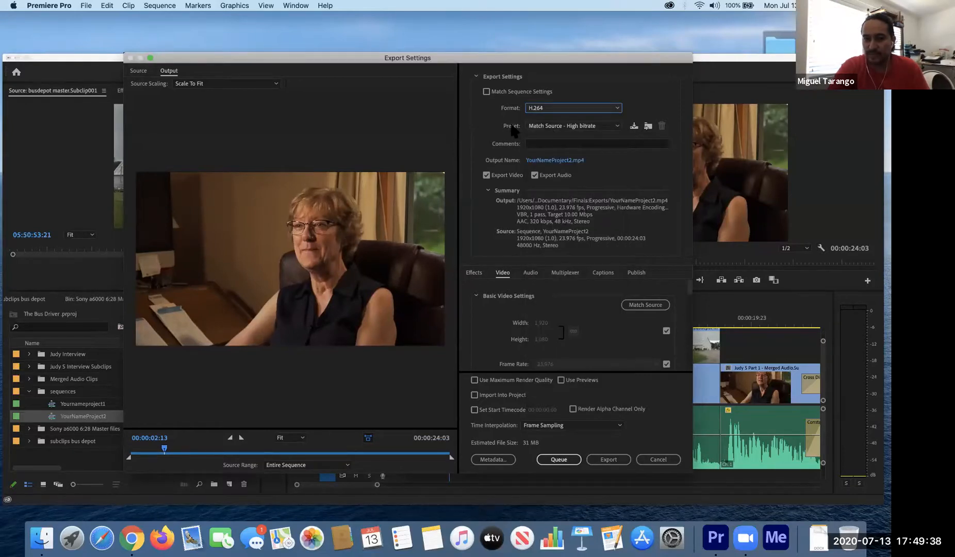
pyautogui.click(567, 127)
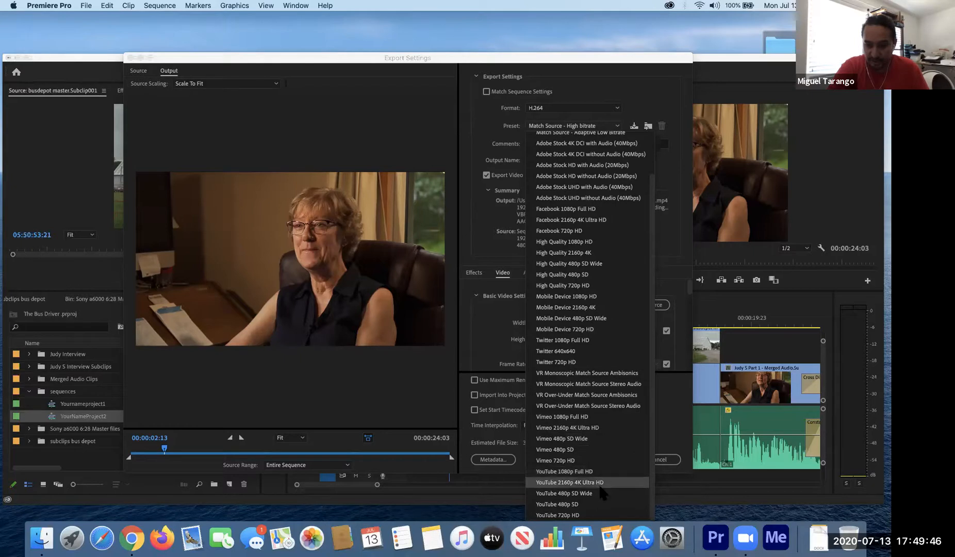
pyautogui.click(606, 439)
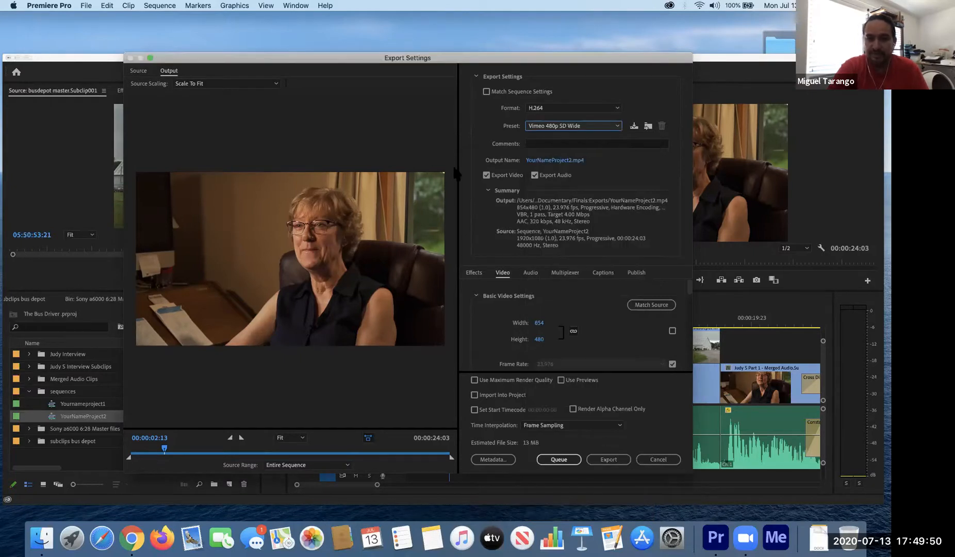
# Step: Set the output file to YourNameProject2 as an mp4 video in Iowa Documentary's Finals/Exports folder
pyautogui.click(565, 163)
pyautogui.click(352, 109)
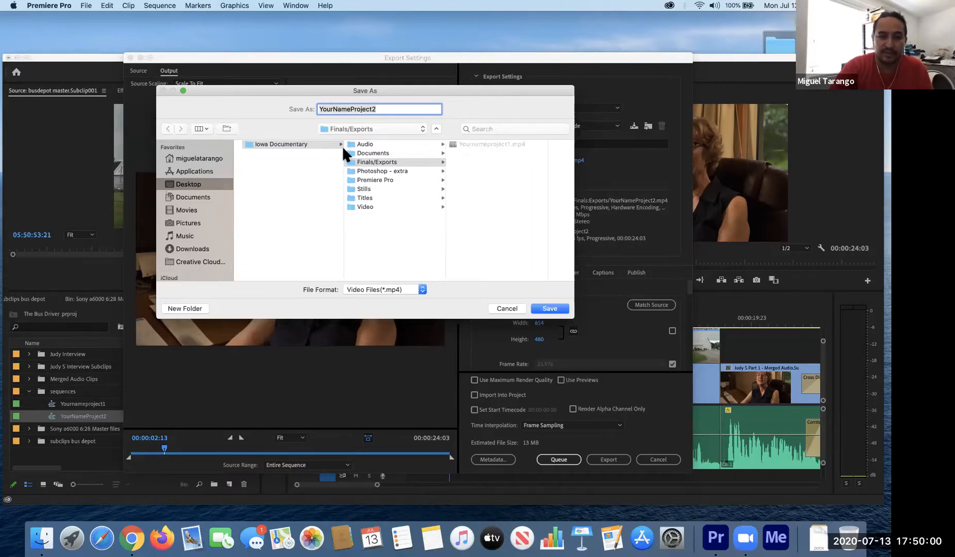
pyautogui.click(340, 161)
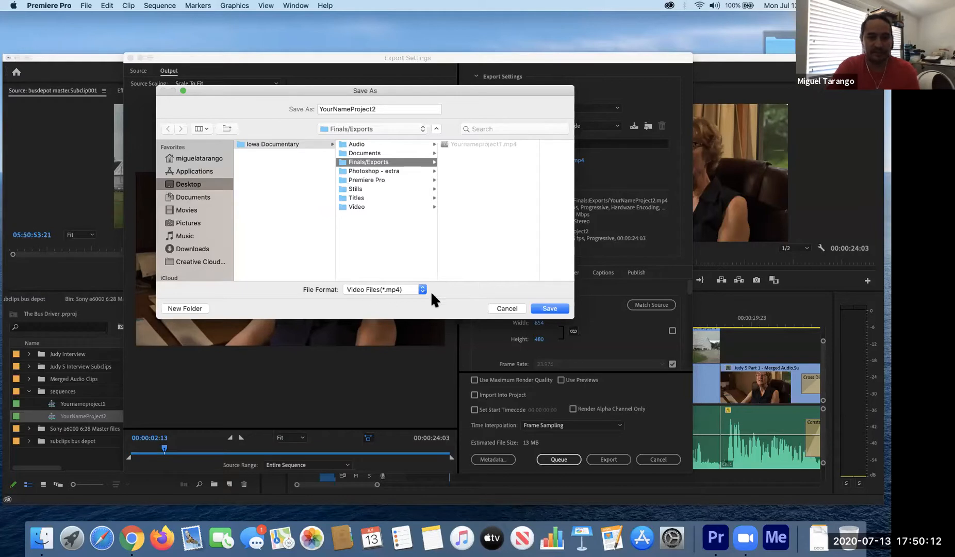
pyautogui.click(551, 309)
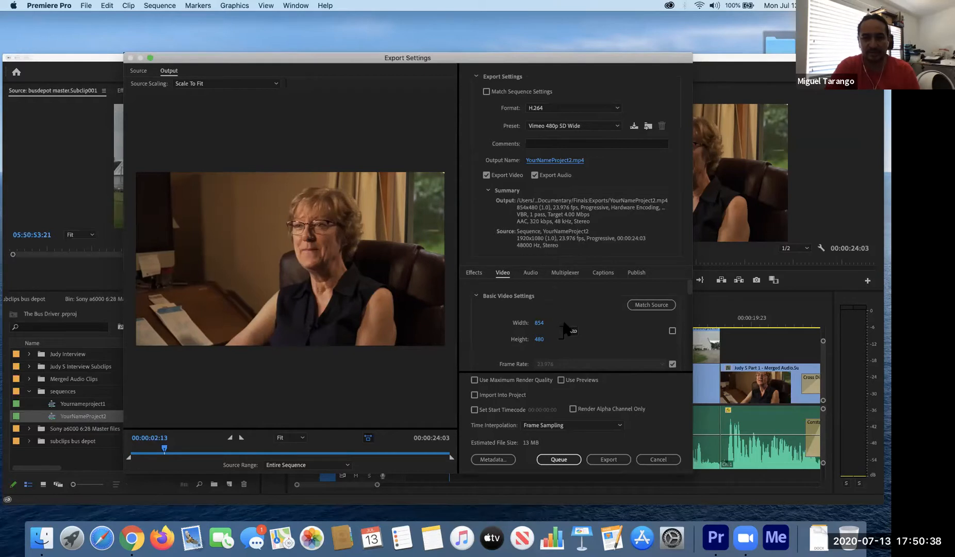
# Step: Go through the video settings, switch to software encoding, and export the sequence
pyautogui.scroll(-3, 588, 345)
pyautogui.scroll(3, 588, 346)
pyautogui.scroll(-3, 588, 345)
pyautogui.scroll(-5, 588, 345)
pyautogui.scroll(1, 580, 318)
pyautogui.scroll(5, 581, 321)
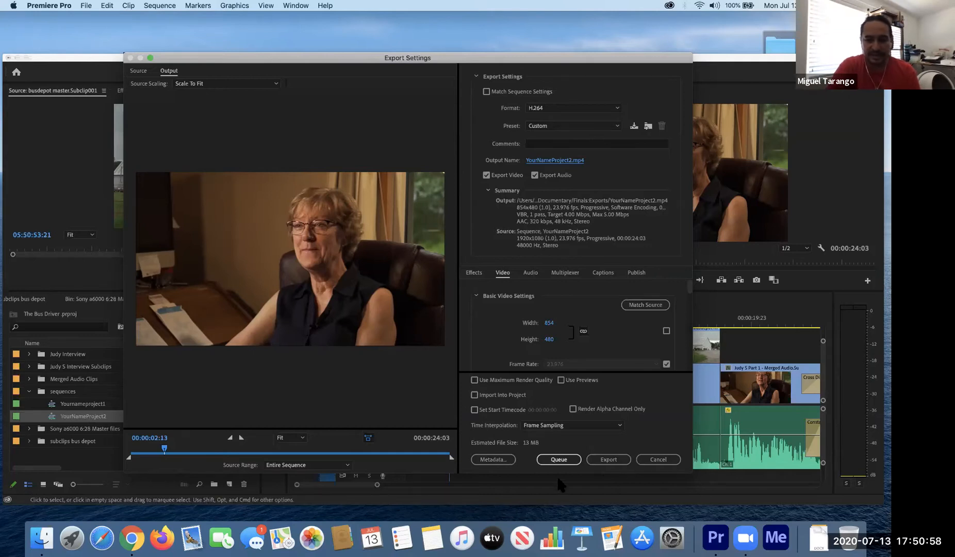
pyautogui.click(608, 462)
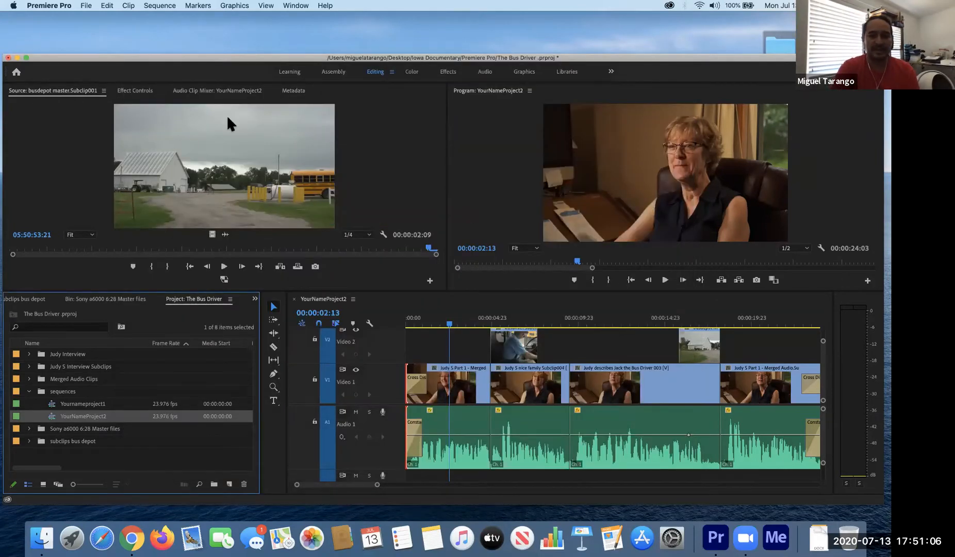
# Step: Switch to Finder, close the new Iowa Documentary window, and open the Finals/Exports folder in the remaining one
pyautogui.hotkey('ctrl', 'Right')
pyautogui.doubleClick(778, 53)
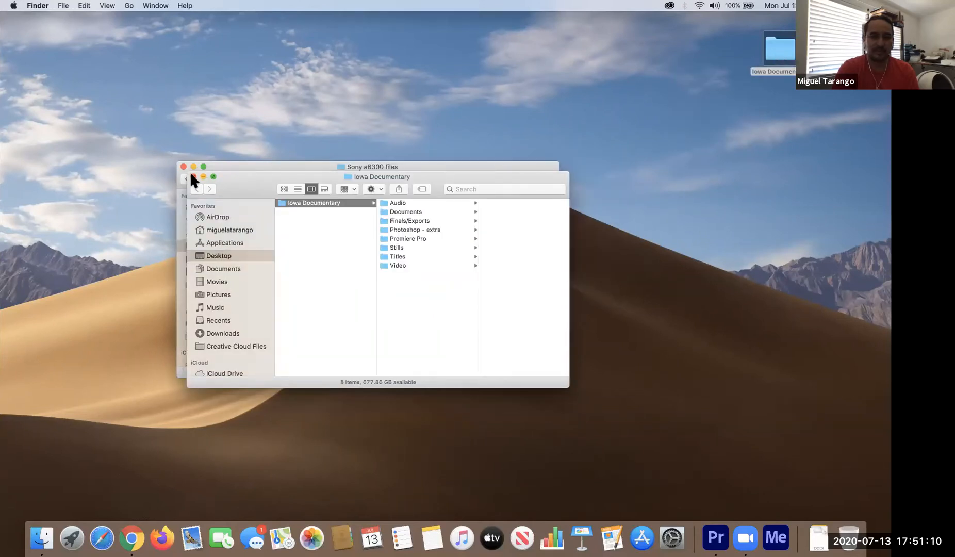
pyautogui.click(193, 176)
pyautogui.hscroll(-5, 307, 215)
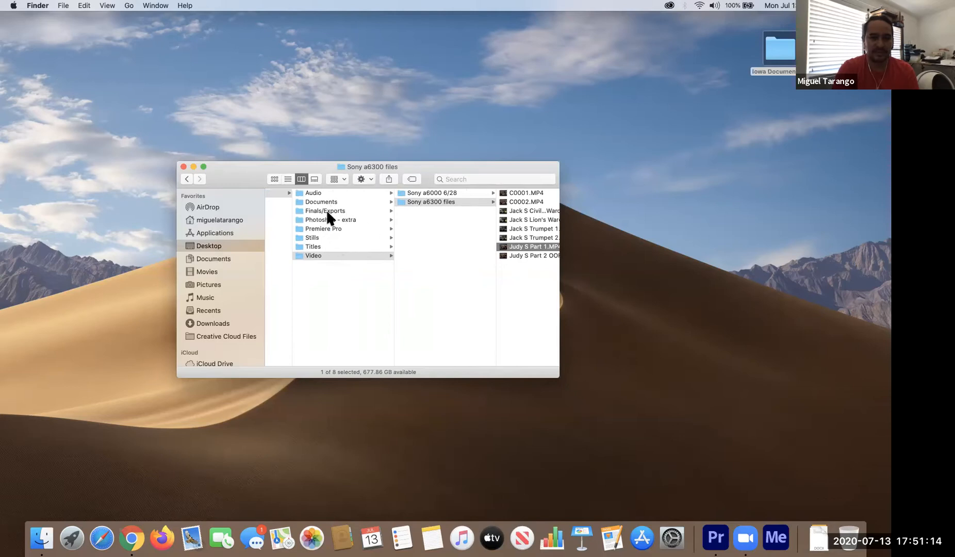
pyautogui.click(327, 211)
# Step: Preview the exported YourNameProject2.mp4 video, and close the preview and the folder window
pyautogui.click(439, 202)
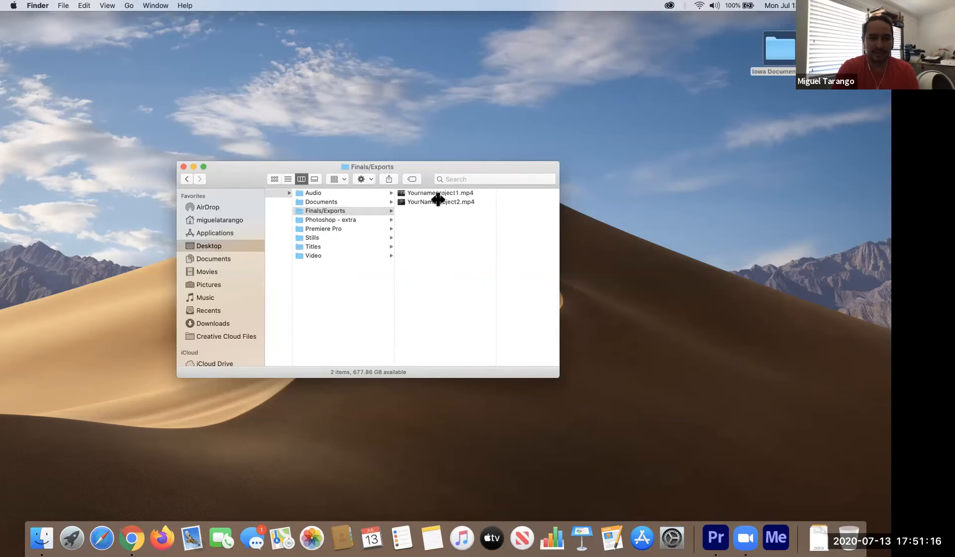
pyautogui.press('space')
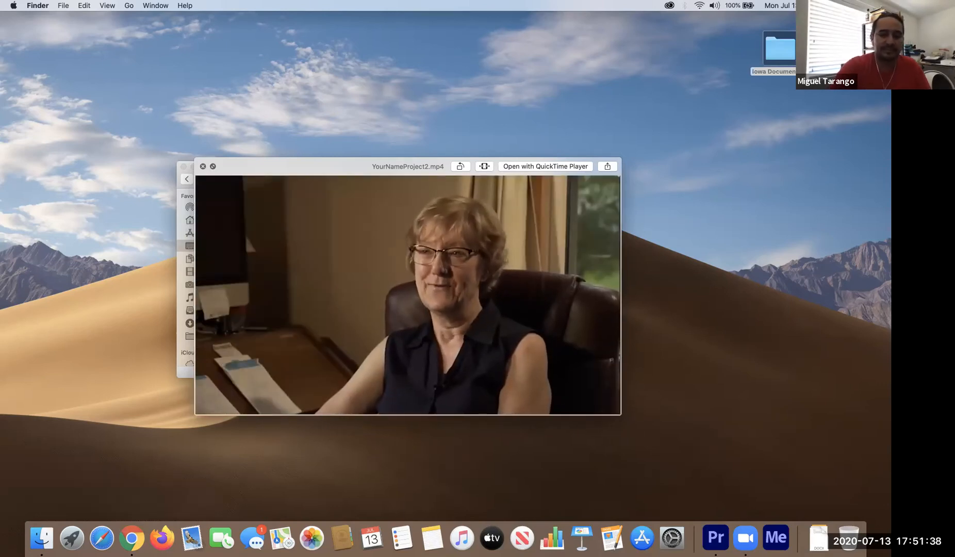
pyautogui.press('space')
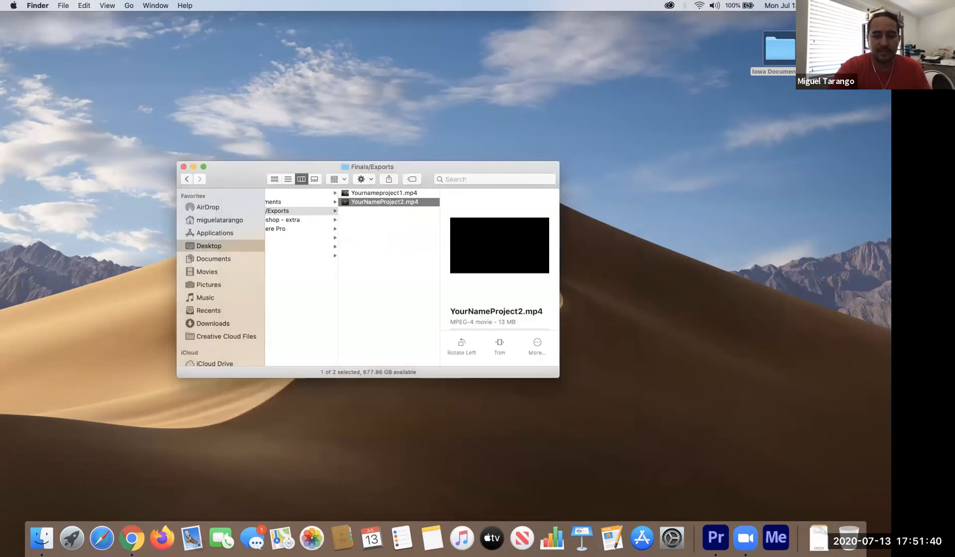
pyautogui.click(182, 166)
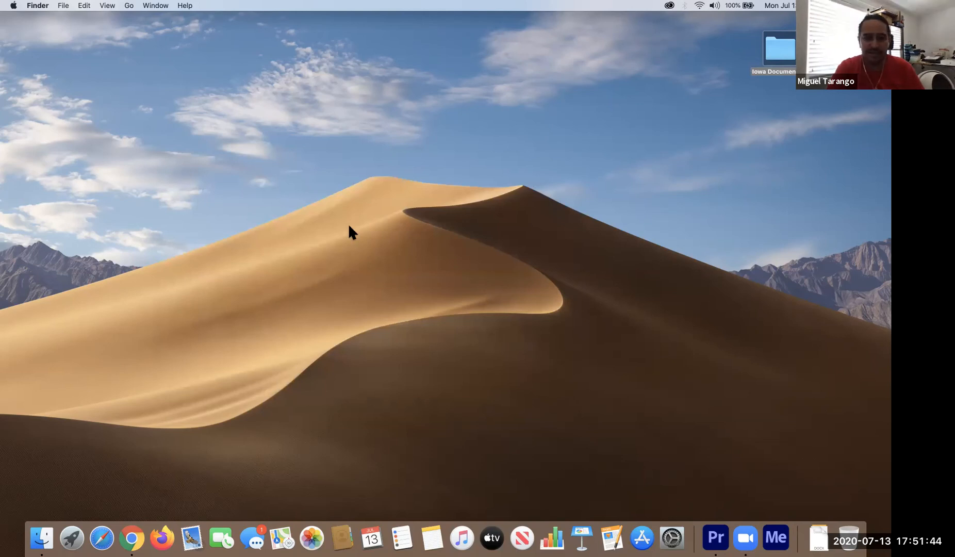